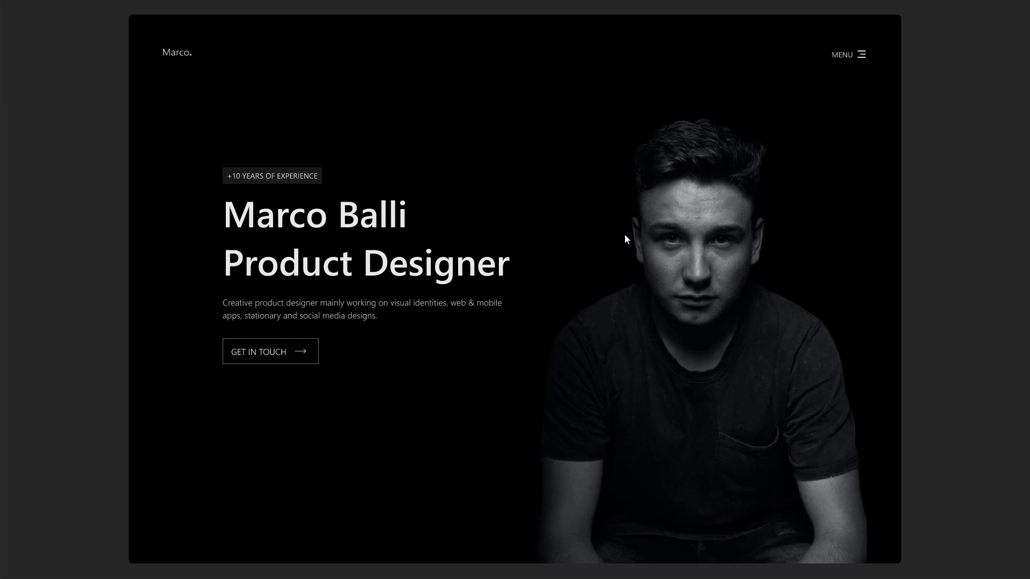
# - Preview the landing page: open the MENU overlay and CLOSE it back to the hero page, twice
pyautogui.click(857, 60)
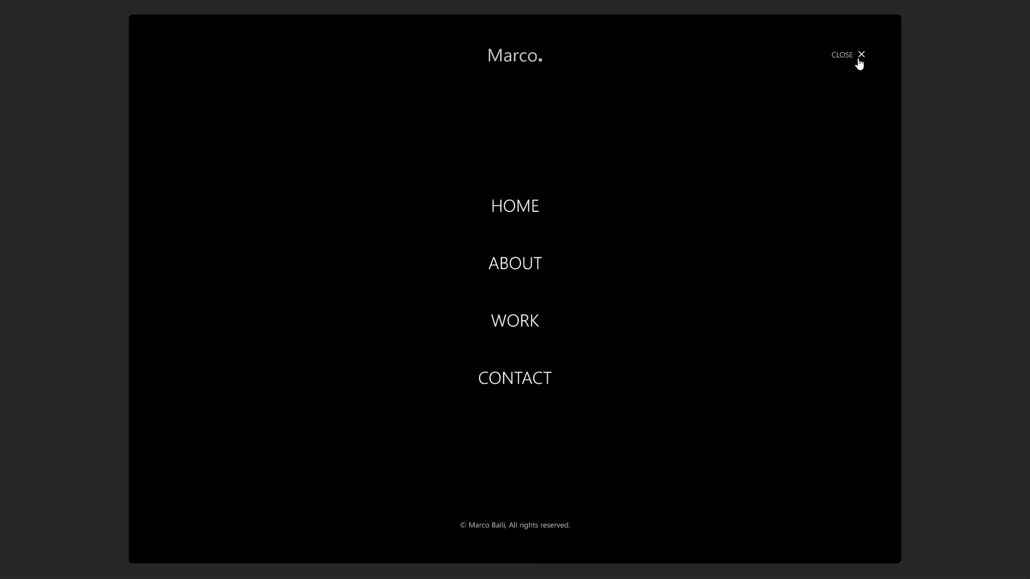
pyautogui.click(857, 61)
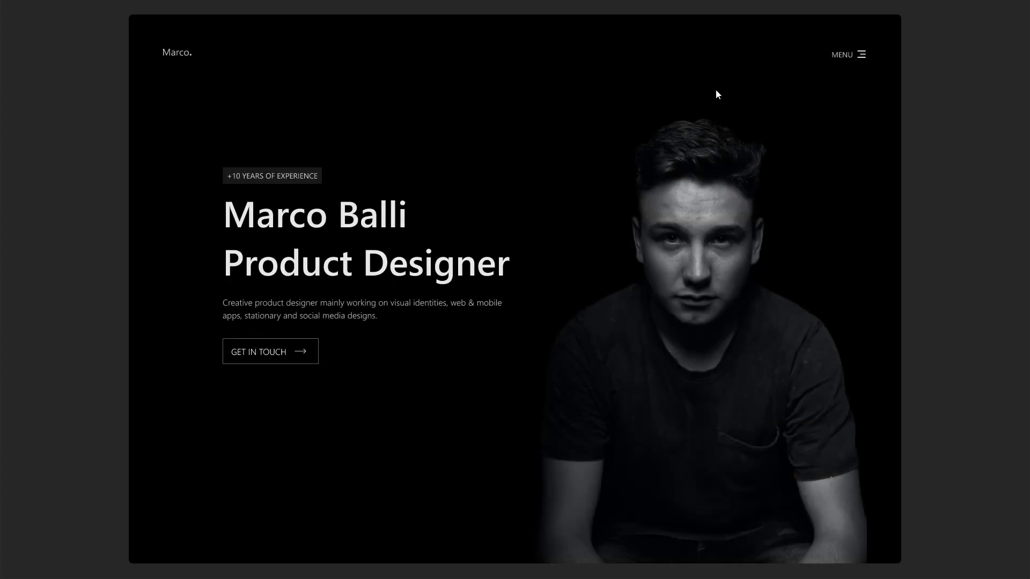
pyautogui.click(866, 61)
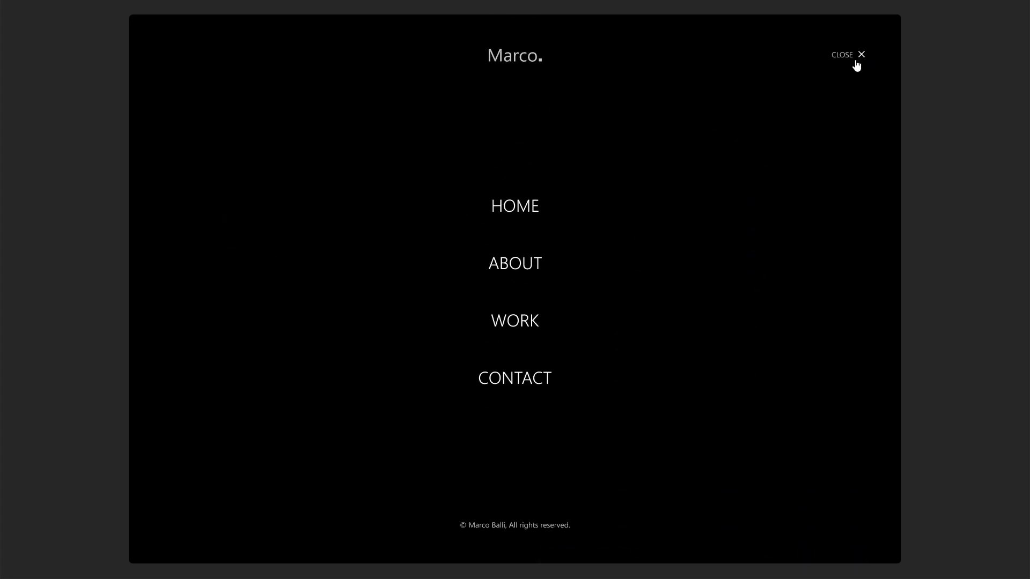
pyautogui.click(854, 60)
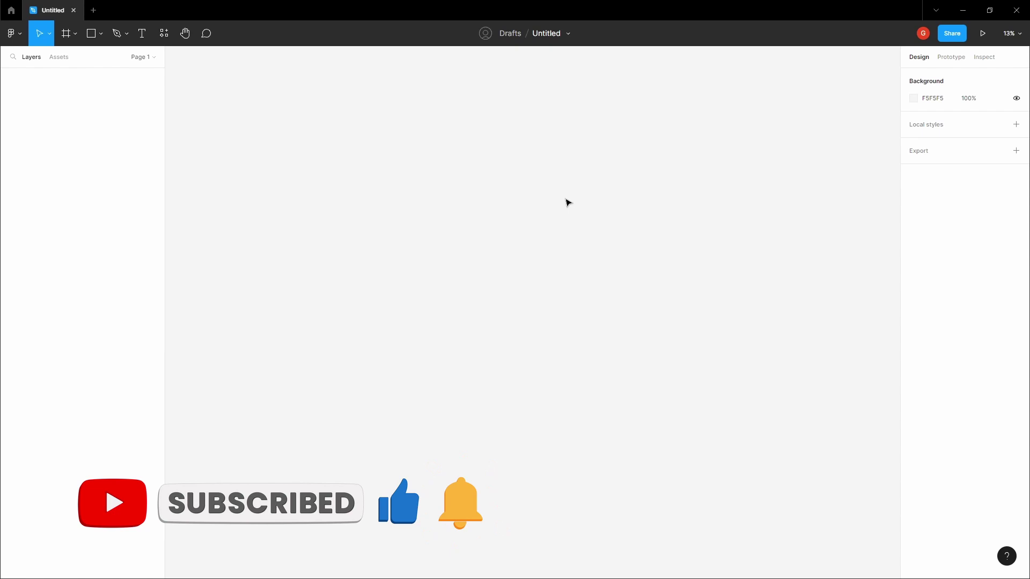
# - Place the Logo, Text Styles, Images, Colors and Icons frames on the canvas and pan over them
pyautogui.hotkey('ctrl', 'z')
pyautogui.click(508, 196)
pyautogui.press('h')
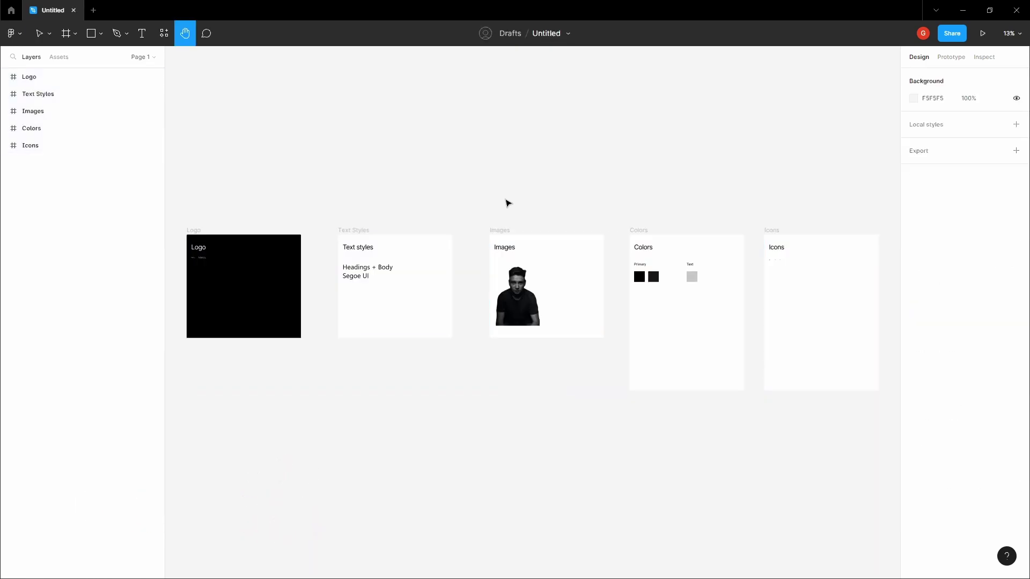
pyautogui.moveTo(504, 199); pyautogui.dragTo(502, 144)
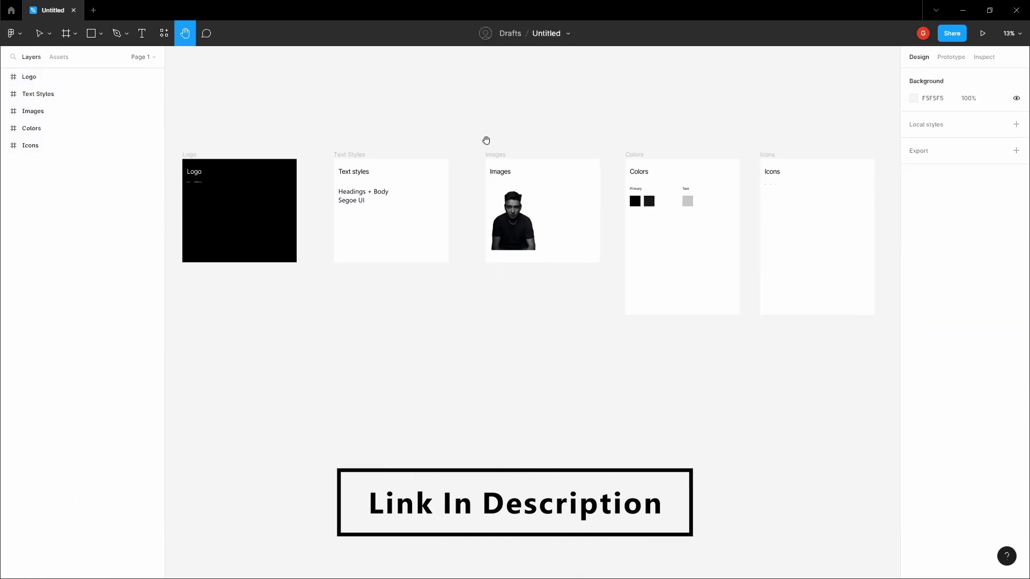
pyautogui.hscroll(-5, 397, 145)
pyautogui.scroll(8, 400, 216)
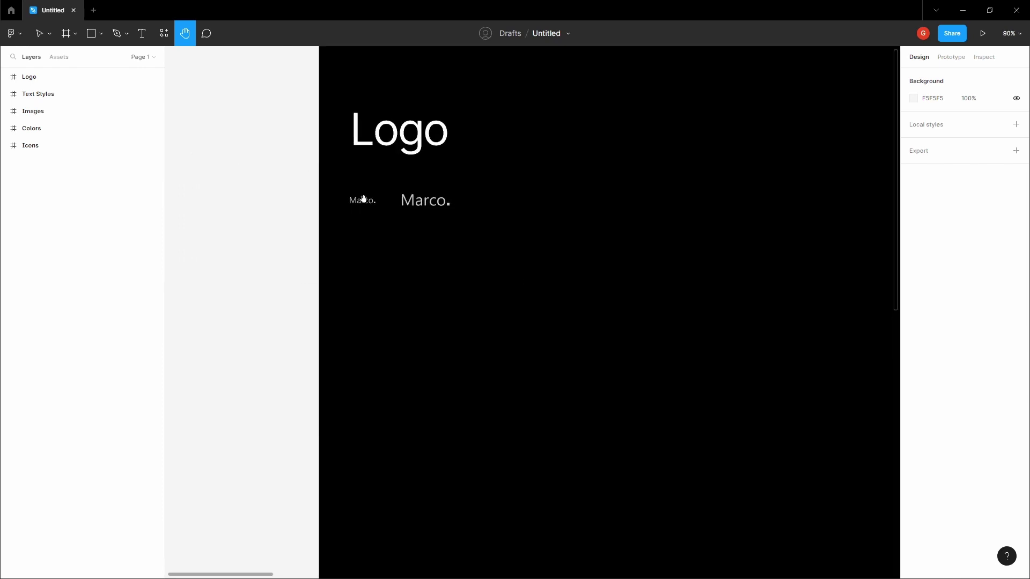
pyautogui.scroll(1, 369, 210)
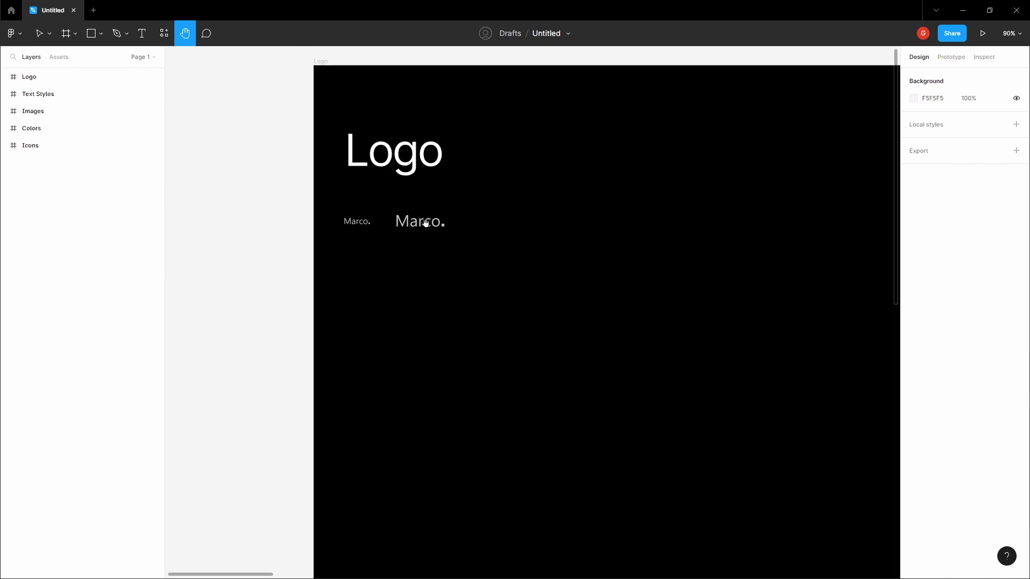
pyautogui.scroll(-5, 429, 224)
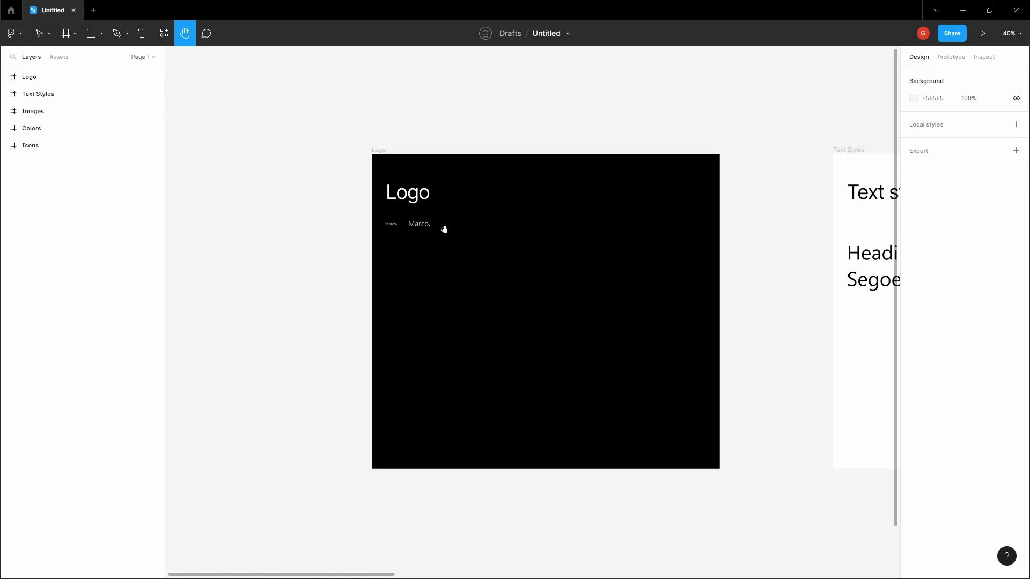
pyautogui.scroll(3, 443, 230)
pyautogui.scroll(-4, 368, 223)
pyautogui.hscroll(6, 439, 214)
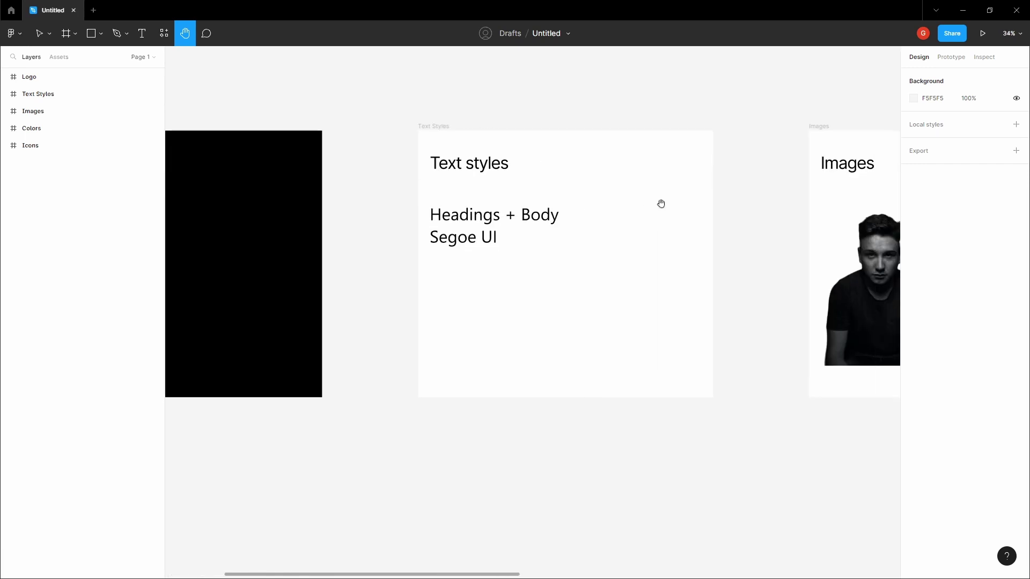
# - Review the Text Styles and Images frames, briefly selecting the portrait image
pyautogui.moveTo(661, 203); pyautogui.dragTo(640, 211)
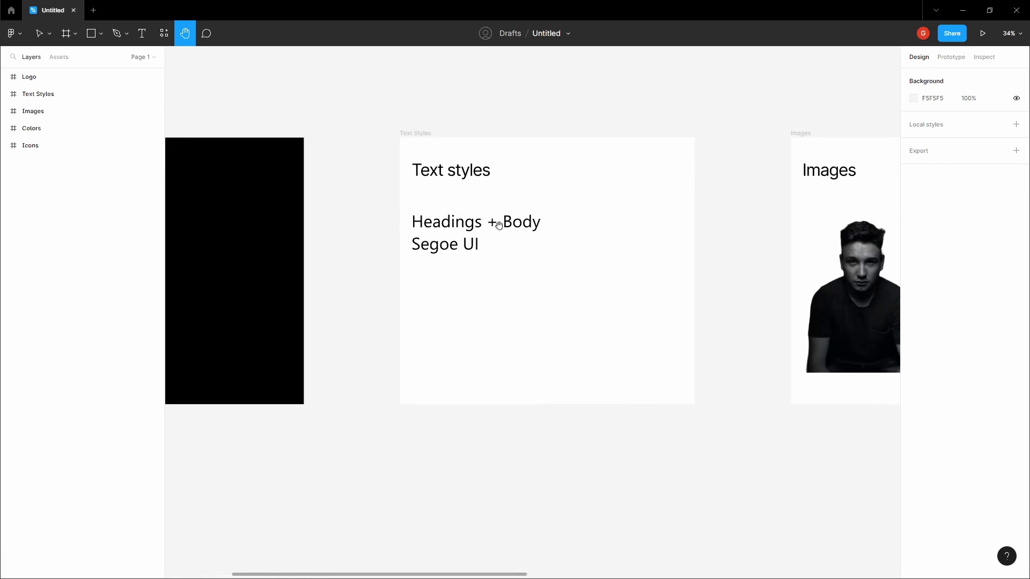
pyautogui.moveTo(506, 229); pyautogui.dragTo(350, 244)
pyautogui.scroll(-2, 385, 242)
pyautogui.hscroll(6, 386, 241)
pyautogui.moveTo(286, 182); pyautogui.dragTo(313, 203)
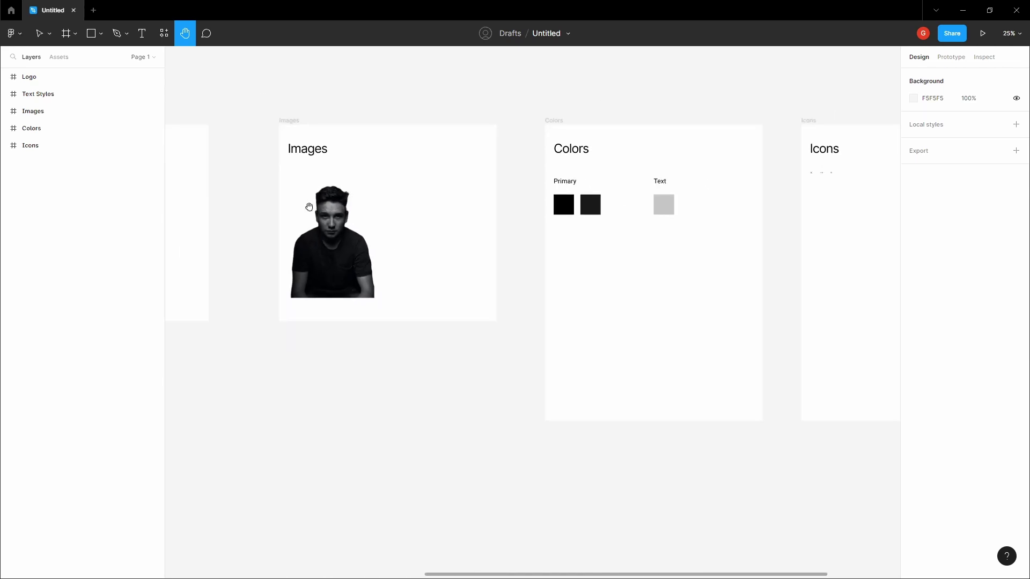
pyautogui.scroll(1, 322, 221)
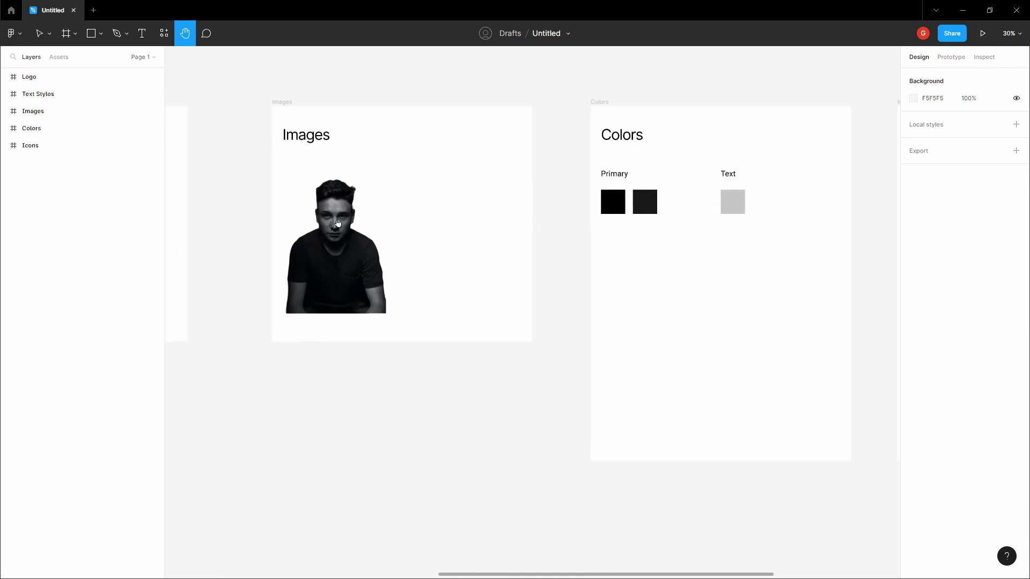
pyautogui.press('v')
pyautogui.click(341, 226)
pyautogui.click(559, 223)
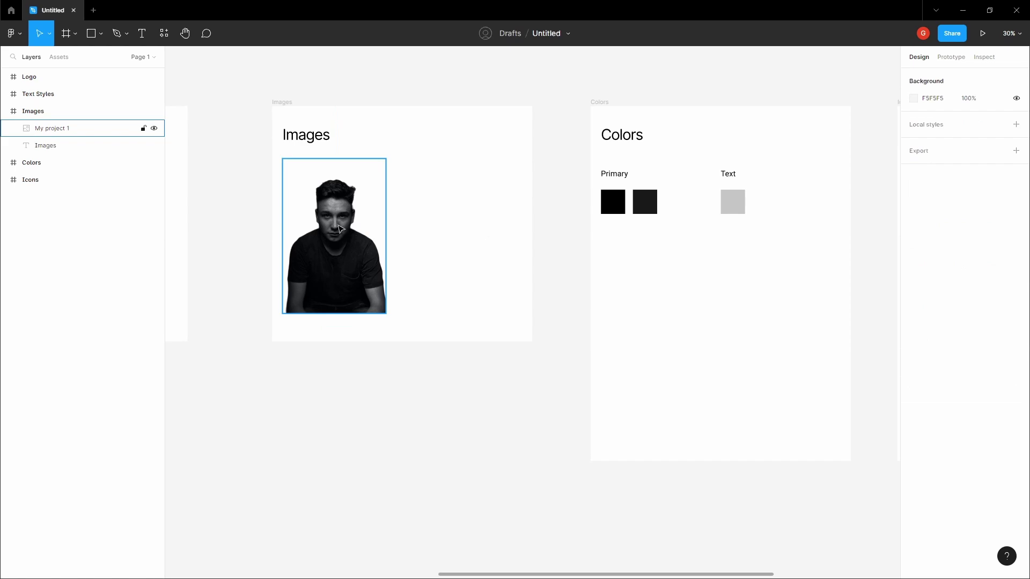
# - Pan across the Colors and Icons frames, then bring up the frame size presets
pyautogui.press('h')
pyautogui.moveTo(571, 213); pyautogui.dragTo(467, 221)
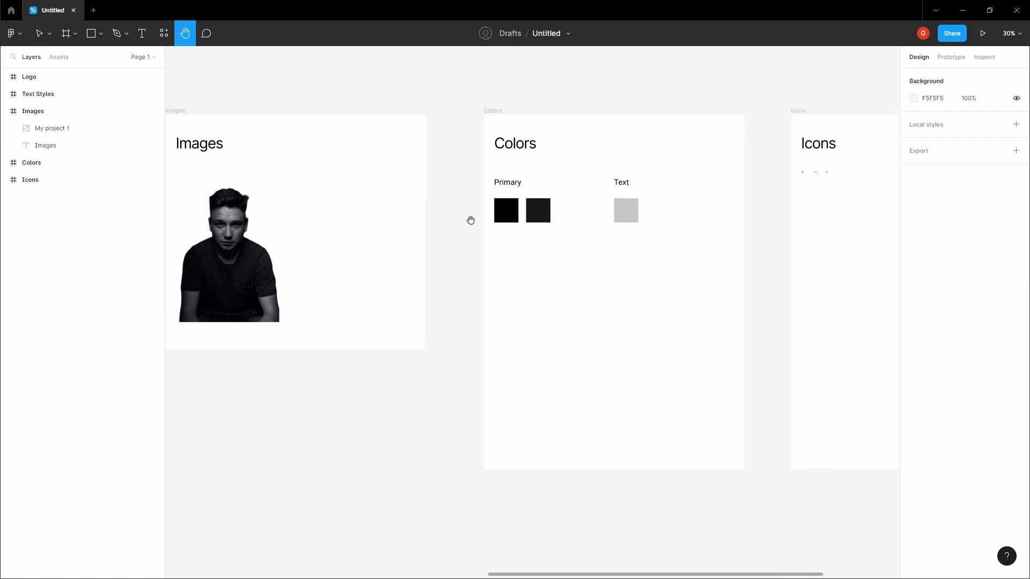
pyautogui.scroll(-2, 554, 217)
pyautogui.moveTo(554, 217); pyautogui.dragTo(344, 215)
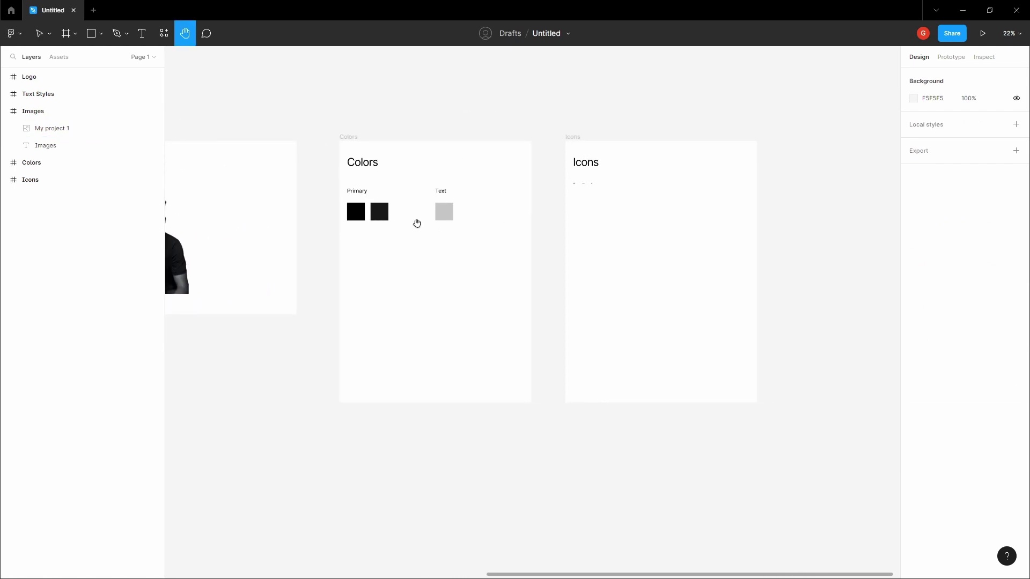
pyautogui.scroll(5, 606, 170)
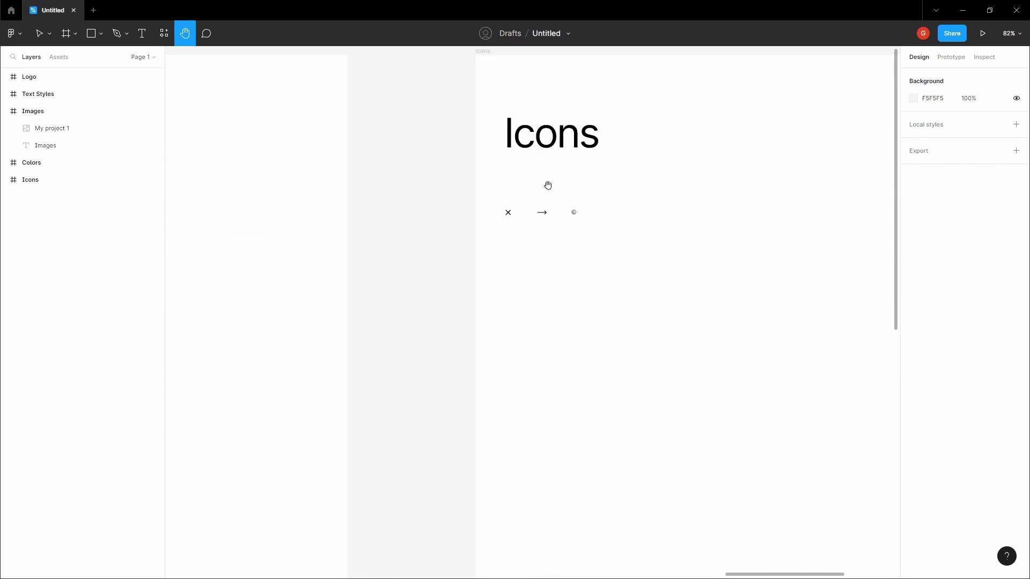
pyautogui.scroll(-5, 539, 199)
pyautogui.scroll(-3, 538, 198)
pyautogui.scroll(-5, 604, 184)
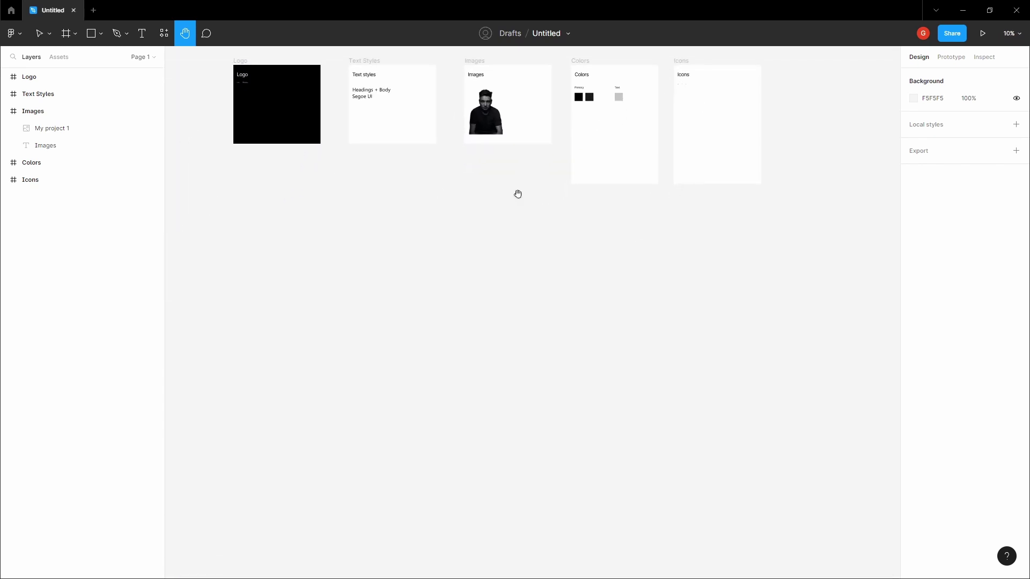
pyautogui.press('f')
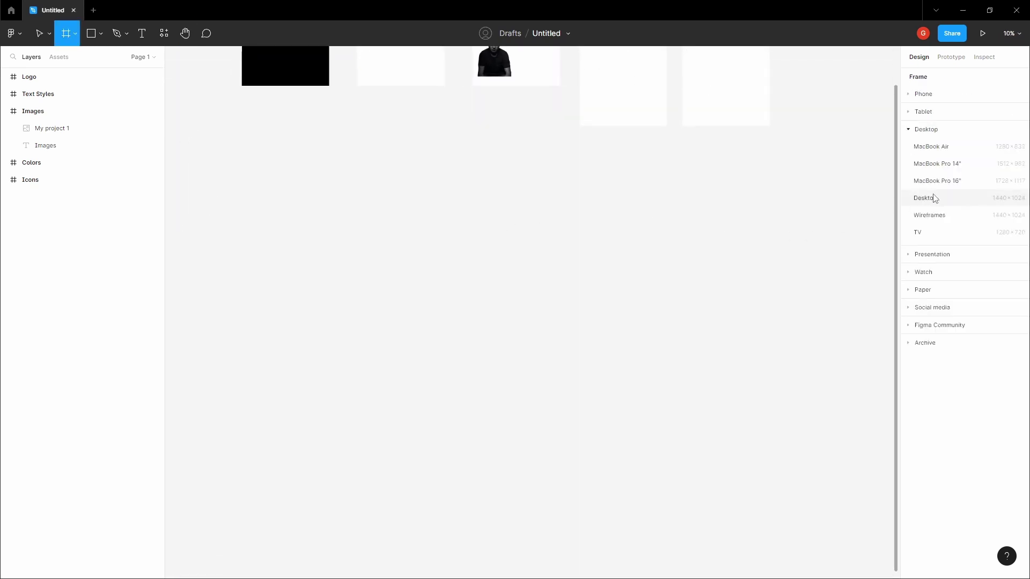
# - Add a Desktop preset frame of 1440×1024 to the canvas
pyautogui.click(934, 199)
pyautogui.scroll(-3, 573, 154)
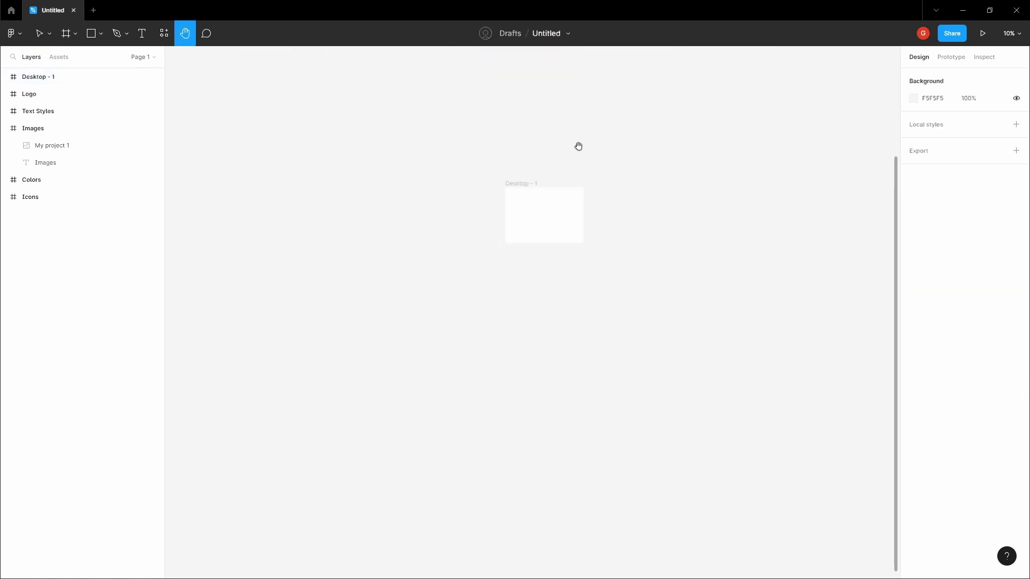
pyautogui.scroll(4, 480, 180)
pyautogui.click(453, 170)
# - Rename the file to 'Portfolio Landing Page'
pyautogui.click(559, 31)
pyautogui.write('Portfolio Landing Page')
pyautogui.press('Return')
# - Rename the Desktop - 1 frame layer to 'Landing Page'
pyautogui.click(421, 194)
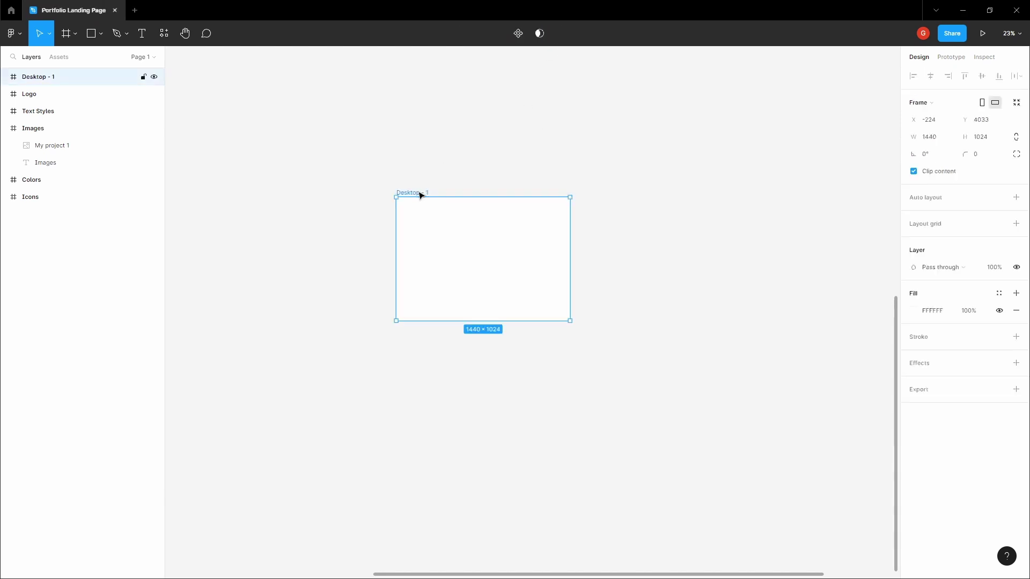
pyautogui.doubleClick(66, 80)
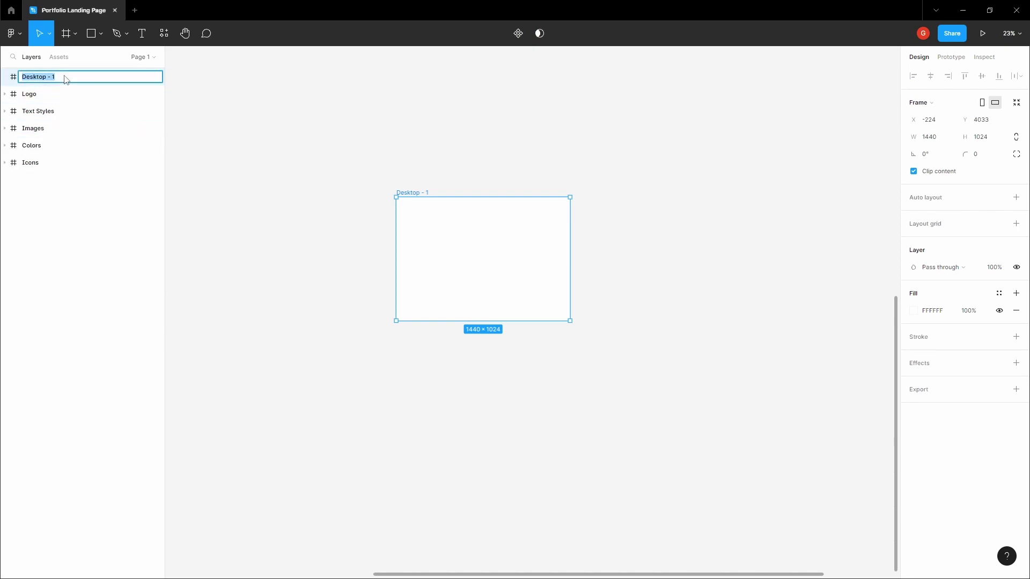
pyautogui.write('Landing Page')
pyautogui.press('Return')
# - Set the Landing Page frame's fill to black 000000
pyautogui.click(377, 140)
pyautogui.press('h')
pyautogui.scroll(3, 382, 164)
pyautogui.press('v')
pyautogui.click(391, 167)
pyautogui.click(913, 310)
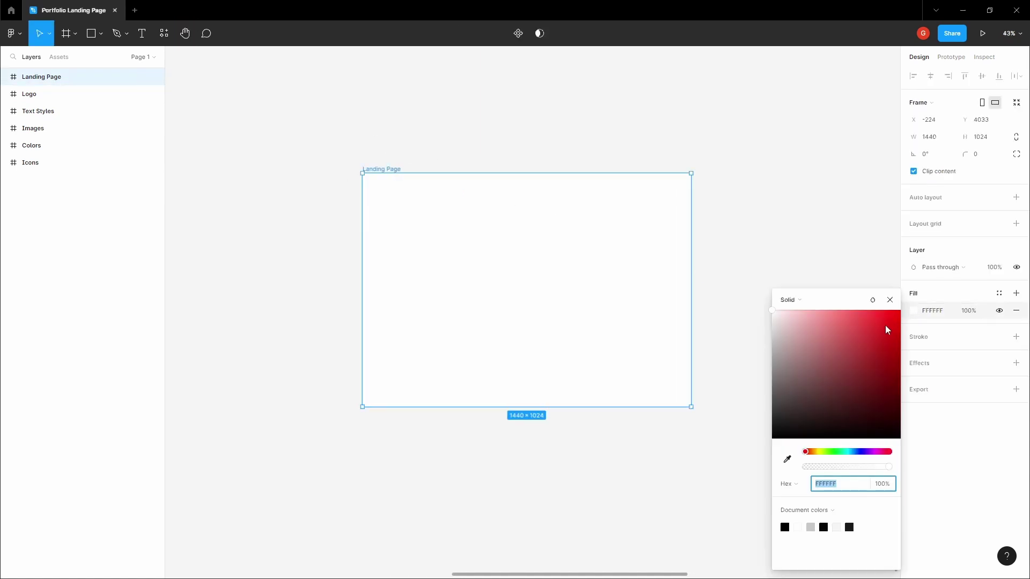
pyautogui.moveTo(881, 333); pyautogui.dragTo(754, 452)
pyautogui.click(745, 476)
pyautogui.scroll(-2, 717, 375)
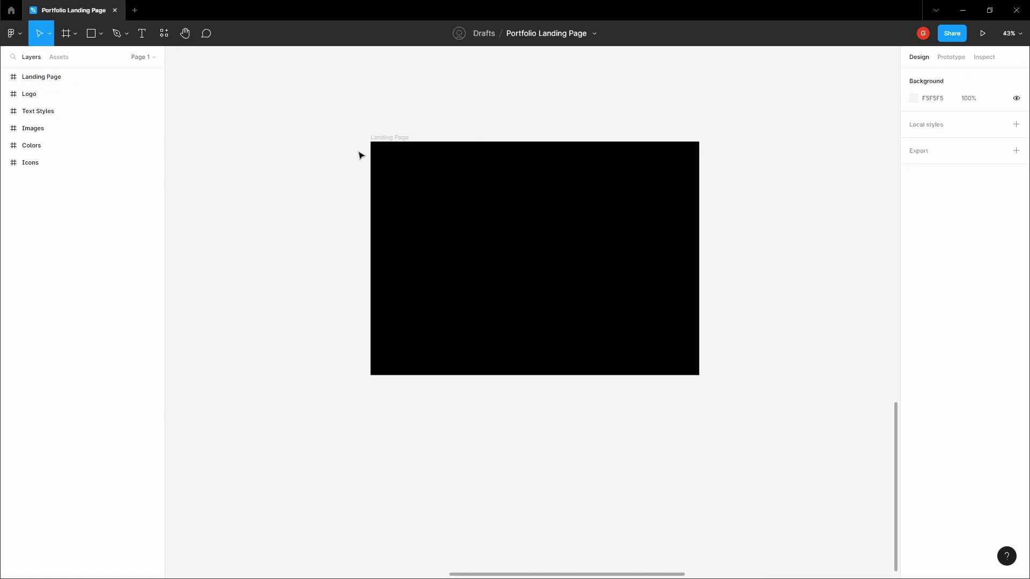
pyautogui.click(405, 139)
pyautogui.scroll(3, 457, 140)
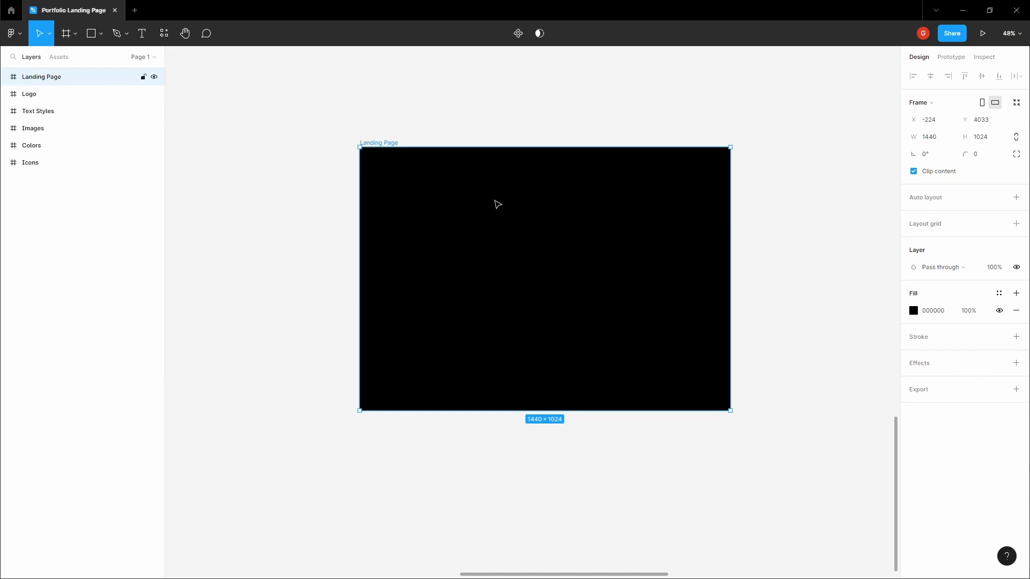
# - Give the Landing Page frame a 12-column layout grid with a 64 margin
pyautogui.click(1016, 198)
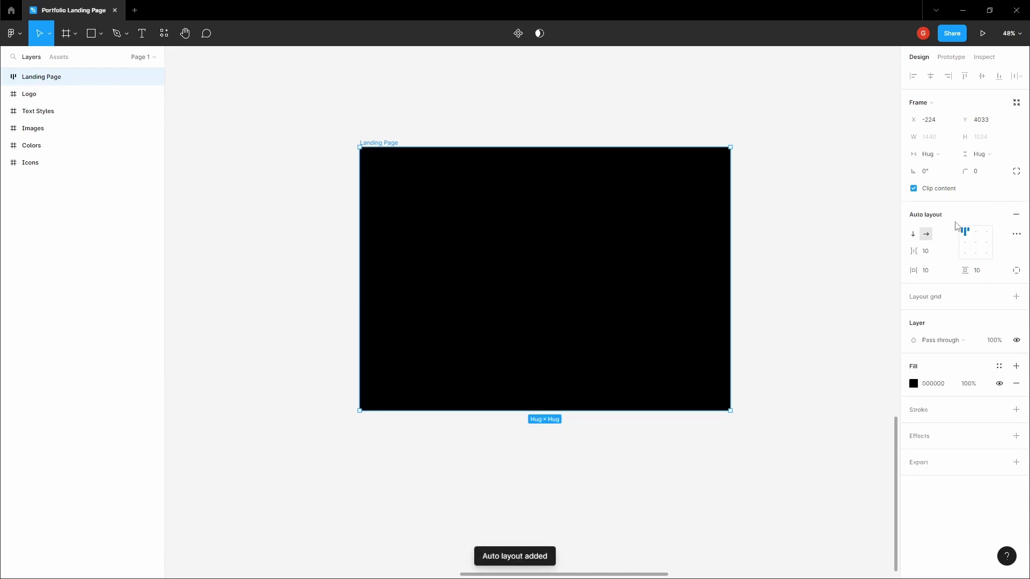
pyautogui.hotkey('ctrl', 'z')
pyautogui.click(1016, 224)
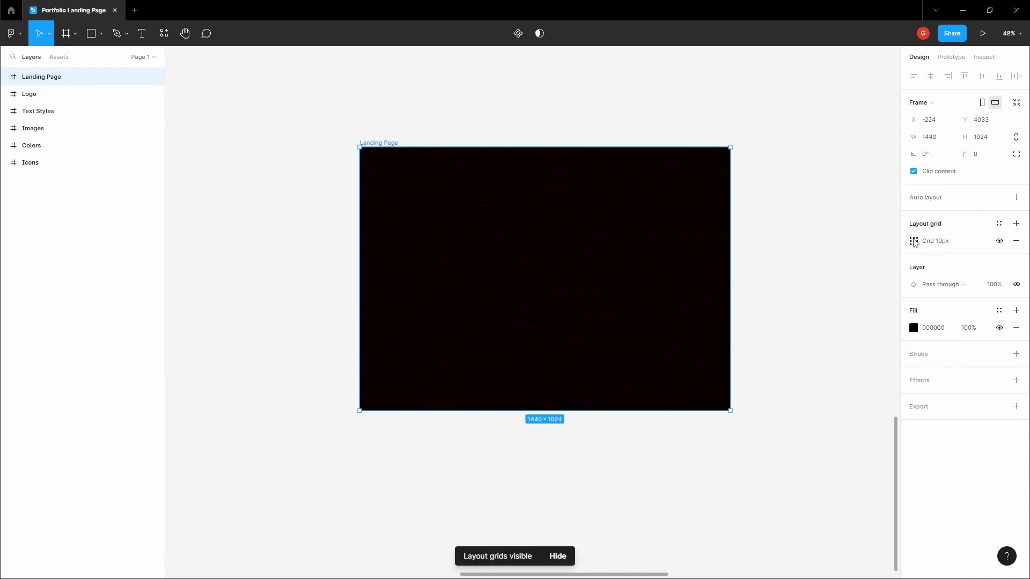
pyautogui.click(913, 242)
pyautogui.click(793, 243)
pyautogui.click(800, 255)
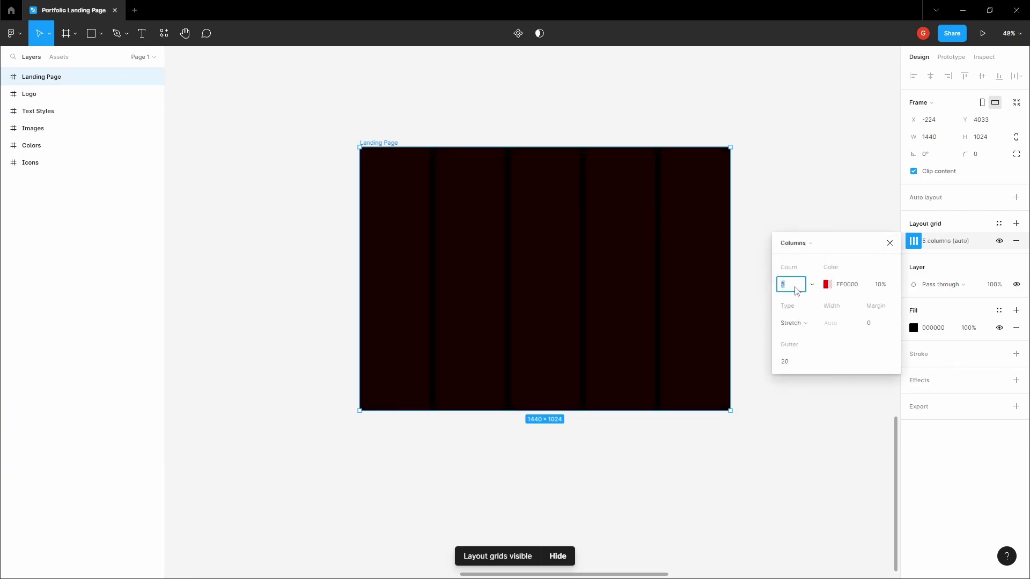
pyautogui.click(796, 290)
pyautogui.write('12')
pyautogui.press('Tab')
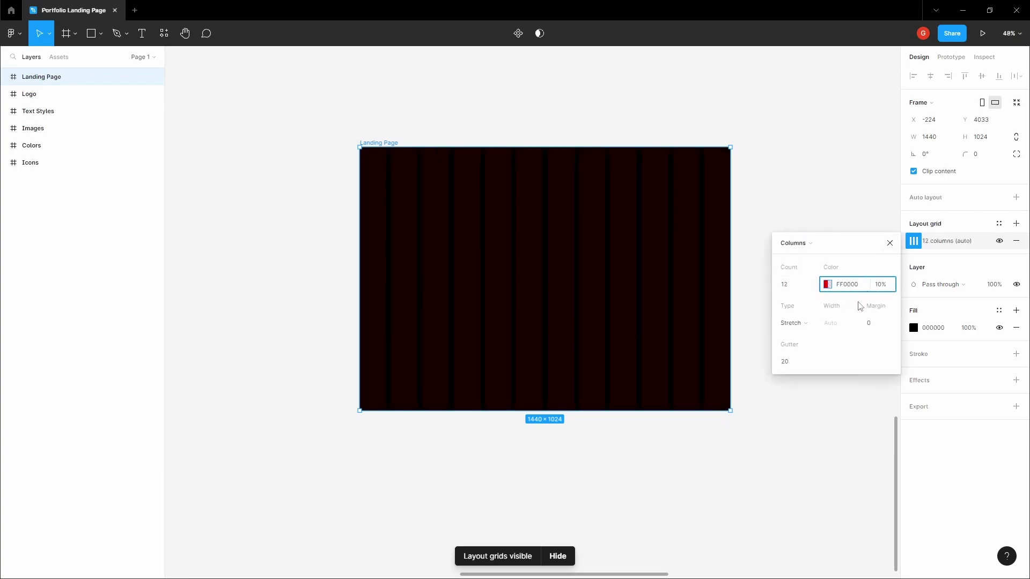
pyautogui.click(878, 325)
pyautogui.write('64')
pyautogui.click(802, 367)
pyautogui.click(799, 155)
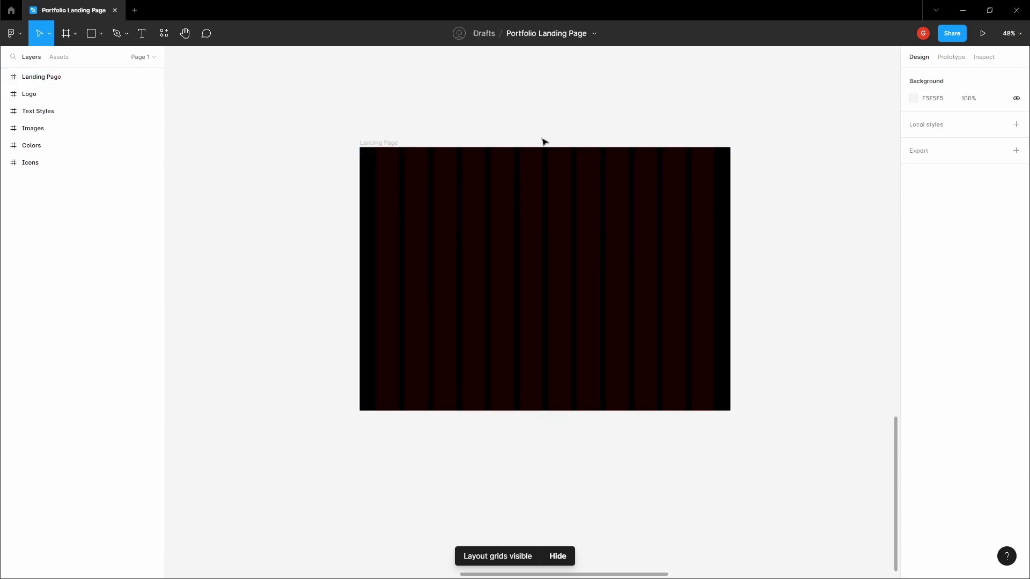
pyautogui.click(395, 144)
# - Add a second layout grid of 16 rows with a 64 margin and 16 gutter
pyautogui.click(1015, 224)
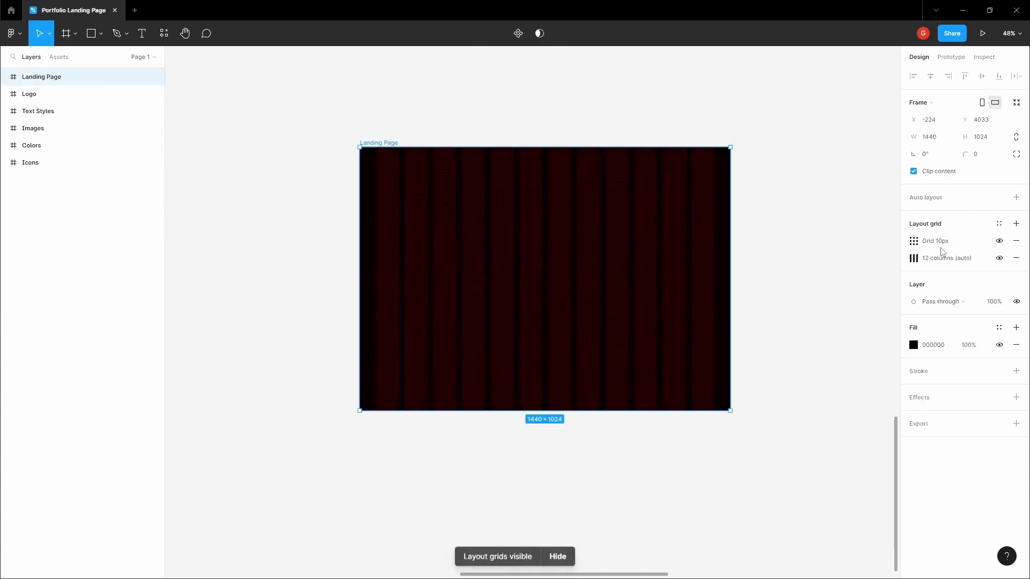
pyautogui.click(913, 241)
pyautogui.click(797, 243)
pyautogui.click(801, 268)
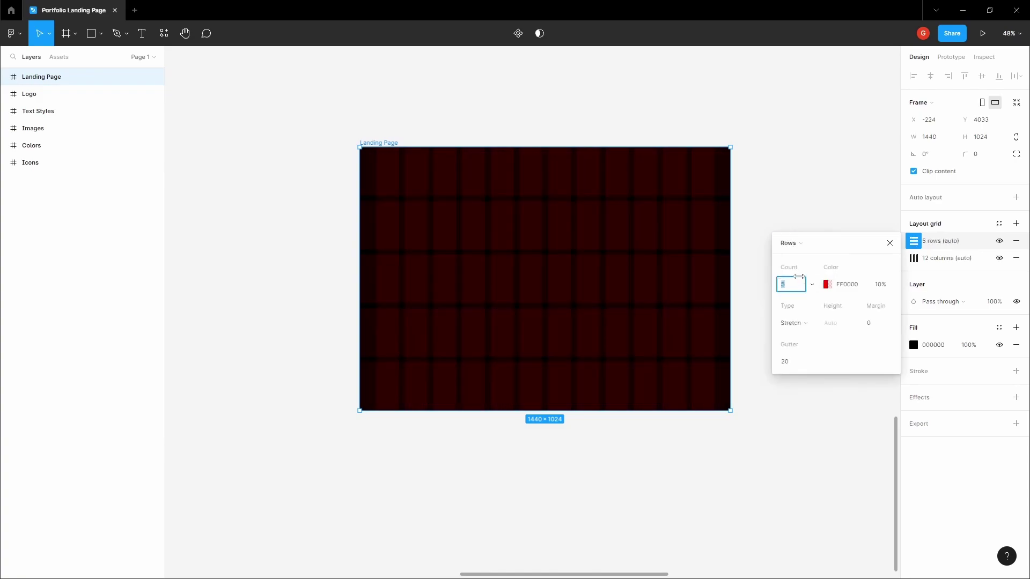
pyautogui.press('Tab')
pyautogui.click(878, 325)
pyautogui.click(803, 367)
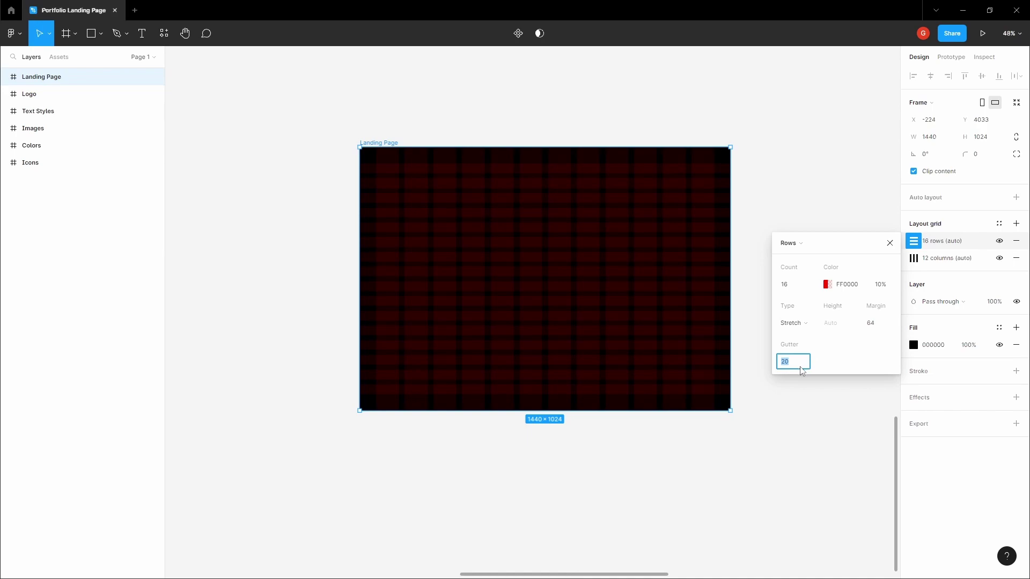
pyautogui.press('Tab')
pyautogui.click(801, 368)
pyautogui.click(683, 131)
pyautogui.press('space')
pyautogui.moveTo(627, 119); pyautogui.dragTo(655, 131)
pyautogui.click(595, 224)
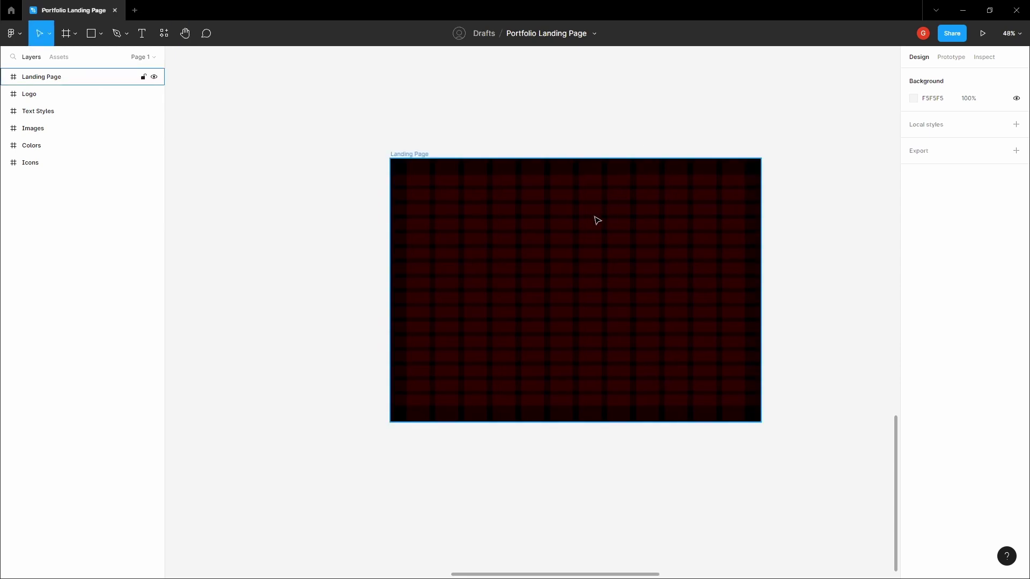
# - Copy the portrait photo from the Images frame
pyautogui.scroll(-5, 593, 226)
pyautogui.press('Escape')
pyautogui.press('space')
pyautogui.moveTo(593, 225); pyautogui.dragTo(508, 292)
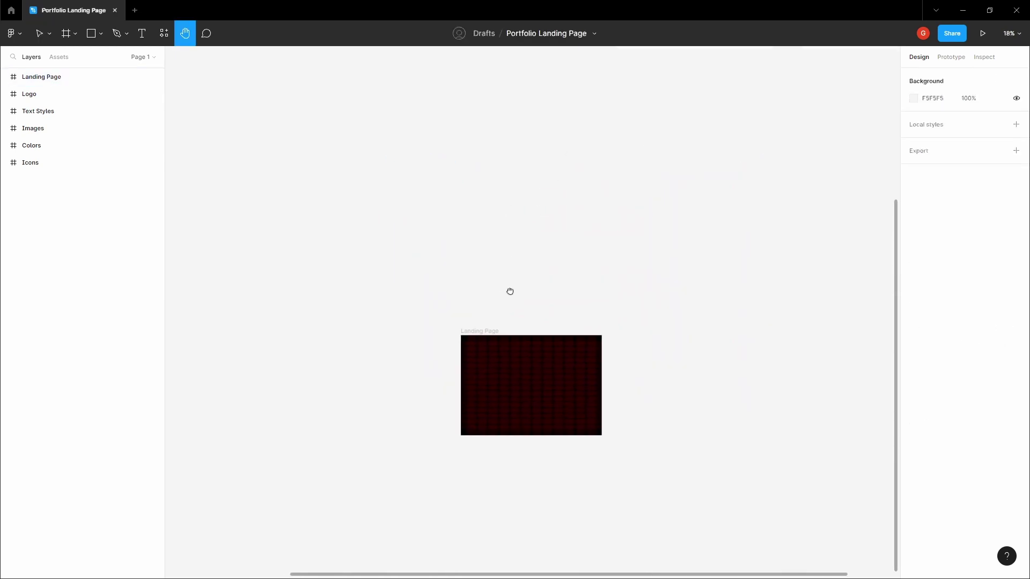
pyautogui.scroll(-3, 492, 226)
pyautogui.scroll(3, 531, 215)
pyautogui.click(532, 200)
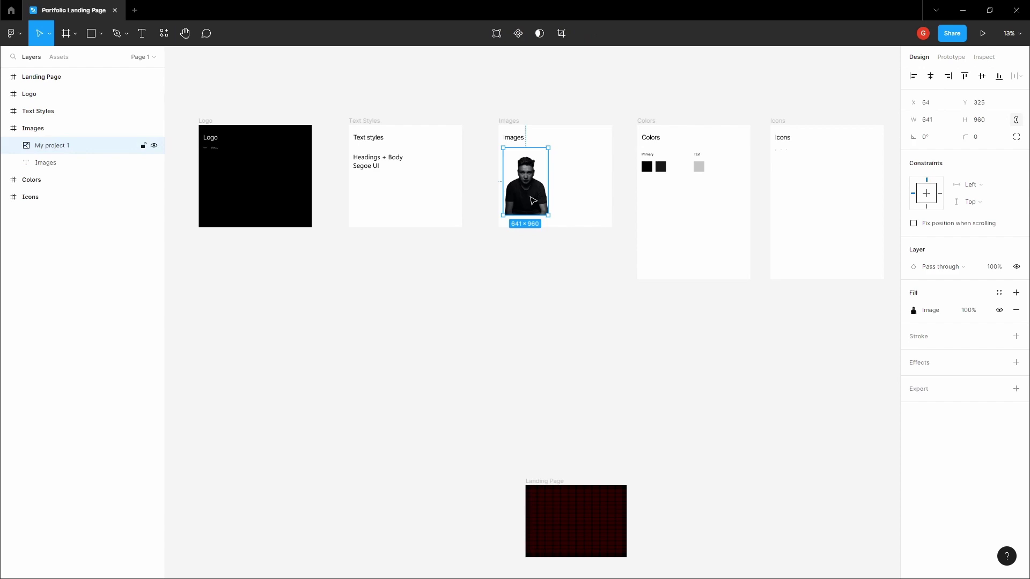
pyautogui.rightClick(533, 200)
pyautogui.click(637, 368)
# - Paste the photo into the Landing Page frame and drag it toward the right side
pyautogui.scroll(-5, 590, 258)
pyautogui.scroll(3, 540, 147)
pyautogui.click(420, 198)
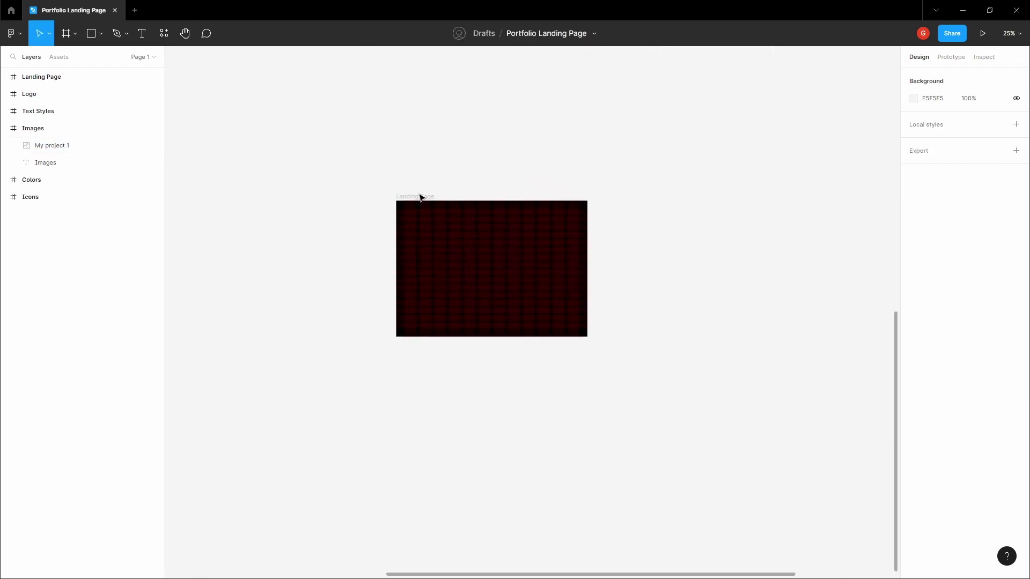
pyautogui.hotkey('ctrl', 'v')
pyautogui.scroll(5, 545, 253)
pyautogui.moveTo(361, 292); pyautogui.dragTo(444, 217)
pyautogui.moveTo(472, 290); pyautogui.dragTo(571, 292)
# - Fine-tune the photo's position to X 735, Y 64 and check its placement
pyautogui.scroll(10, 613, 202)
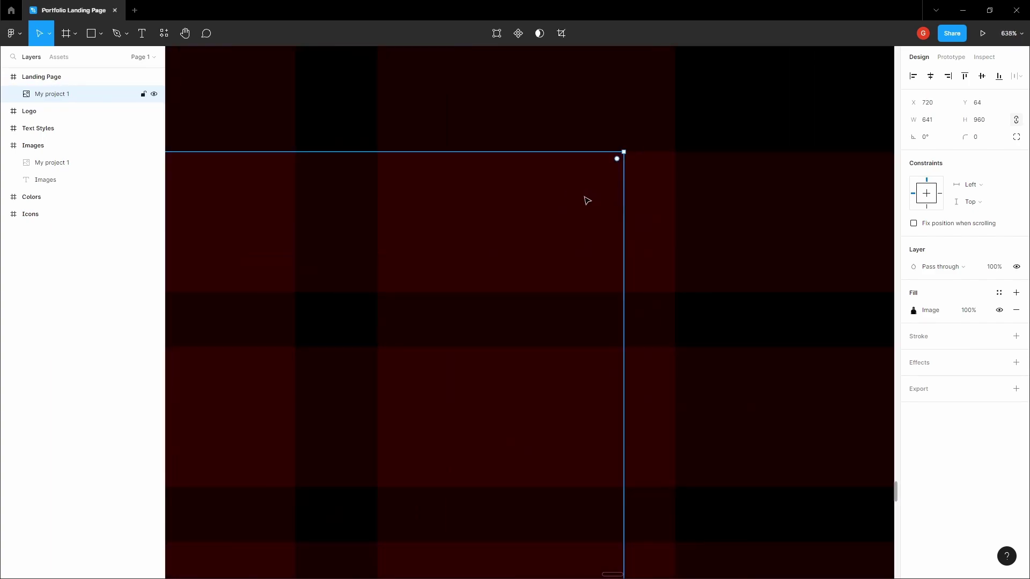
pyautogui.moveTo(599, 199); pyautogui.dragTo(632, 201)
pyautogui.scroll(10, 687, 148)
pyautogui.press('Right')
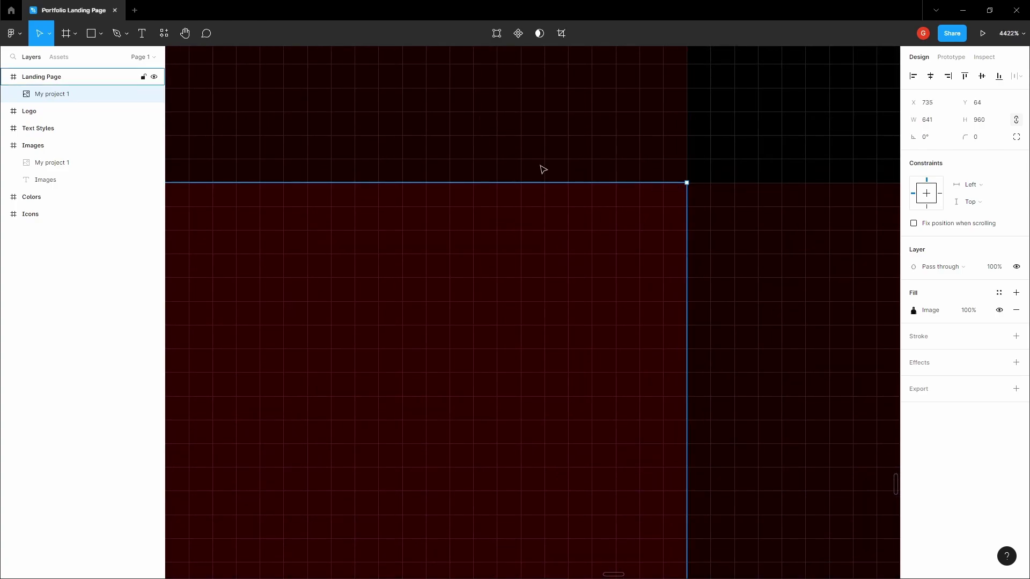
pyautogui.scroll(-15, 518, 253)
pyautogui.scroll(-8, 516, 251)
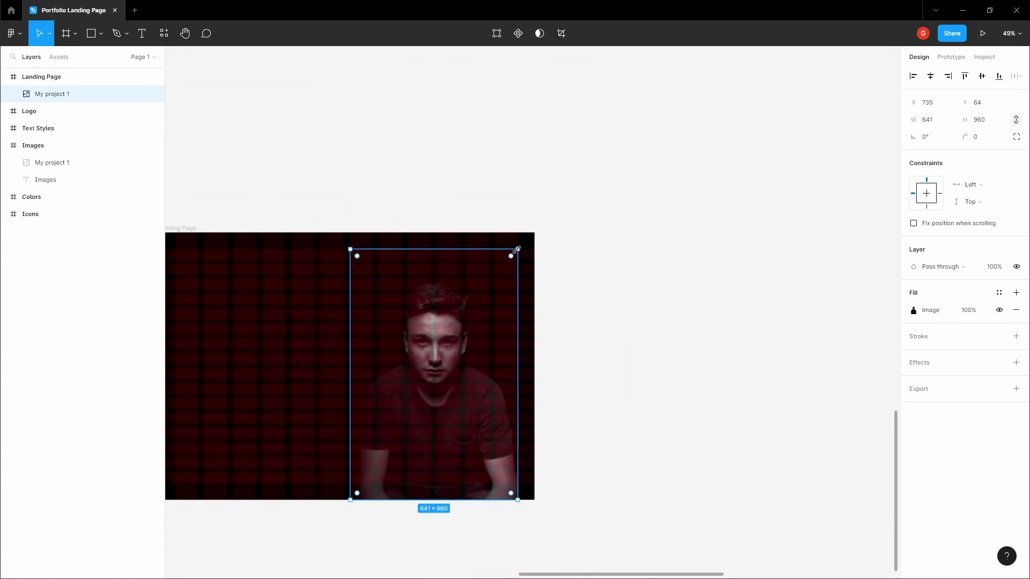
pyautogui.scroll(3, 404, 288)
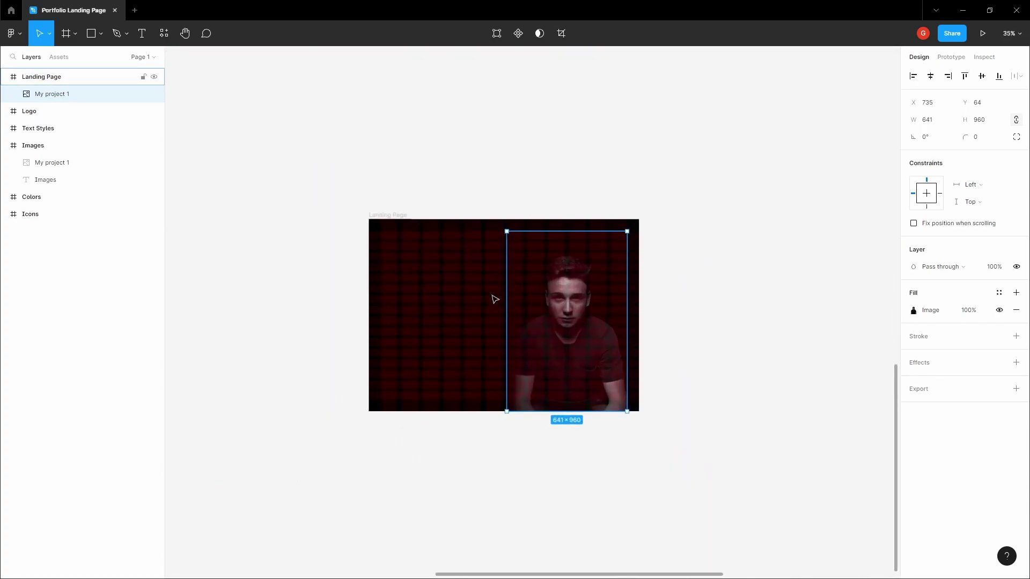
pyautogui.scroll(6, 665, 225)
pyautogui.scroll(-8, 580, 256)
pyautogui.click(533, 188)
pyautogui.scroll(-3, 533, 188)
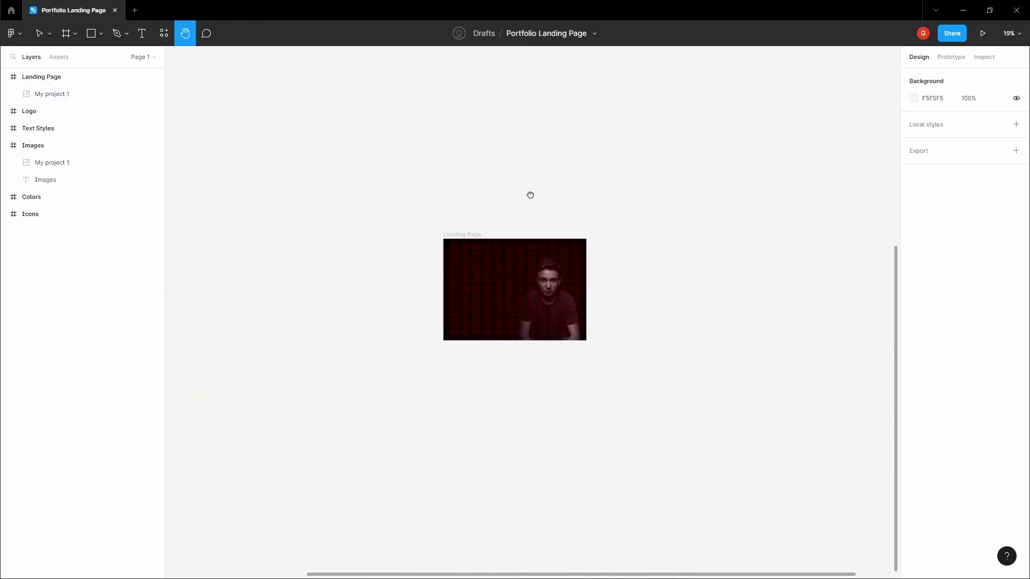
pyautogui.scroll(5, 580, 202)
pyautogui.click(579, 202)
pyautogui.click(462, 208)
pyautogui.moveTo(462, 207); pyautogui.dragTo(512, 216)
pyautogui.click(478, 241)
pyautogui.scroll(1, 395, 279)
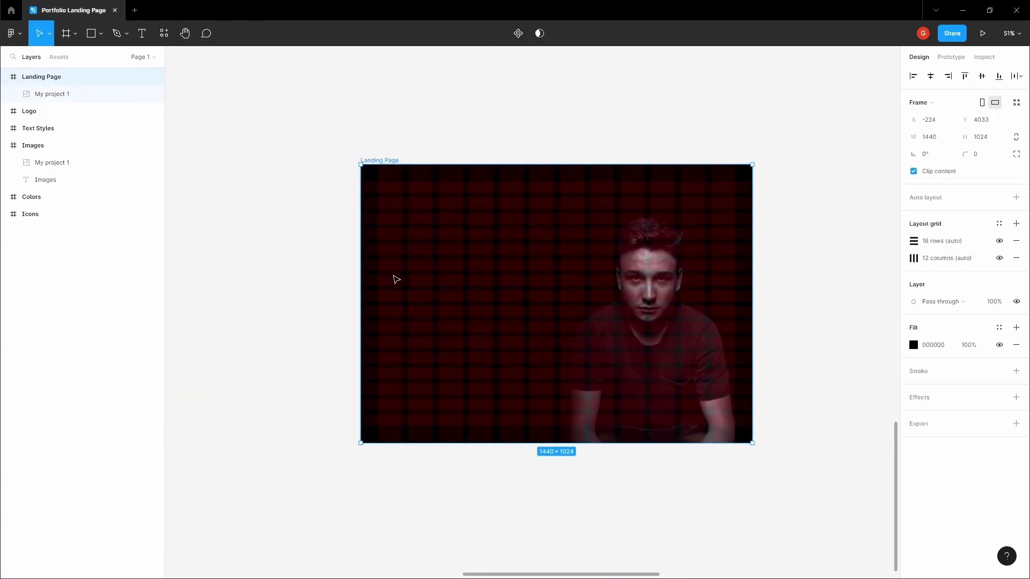
pyautogui.scroll(-2, 397, 279)
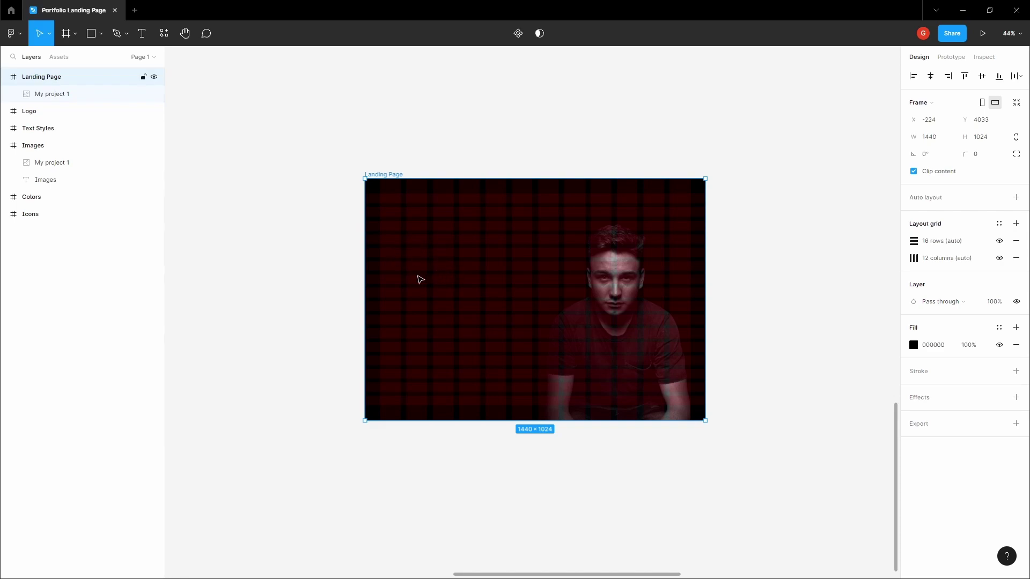
pyautogui.scroll(3, 413, 263)
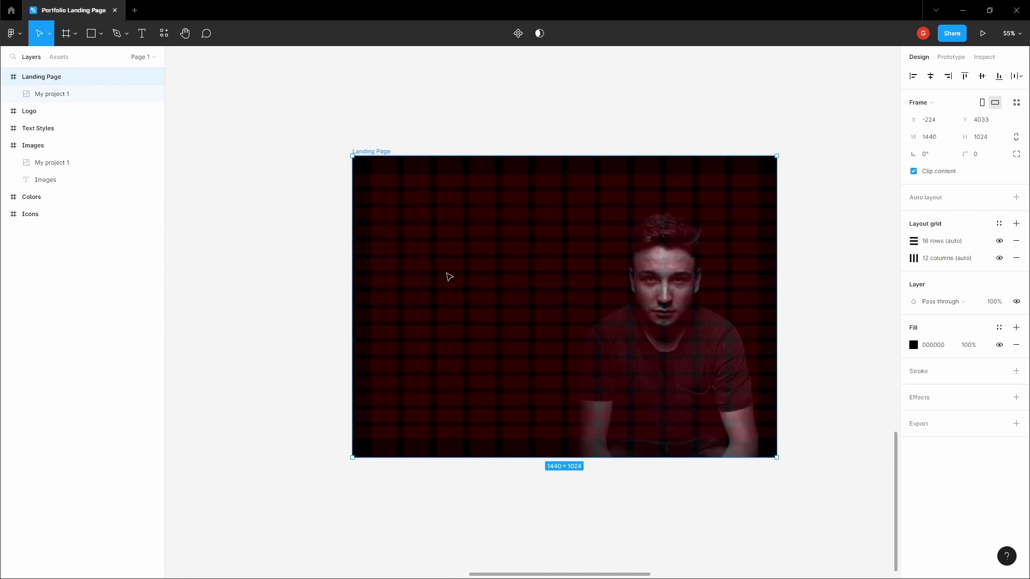
pyautogui.scroll(3, 472, 304)
pyautogui.scroll(-3, 456, 297)
pyautogui.scroll(3, 419, 273)
# - Add a two-line heading, the designer's name over 'Product Designer', left of the photo
pyautogui.press('t')
pyautogui.click(406, 275)
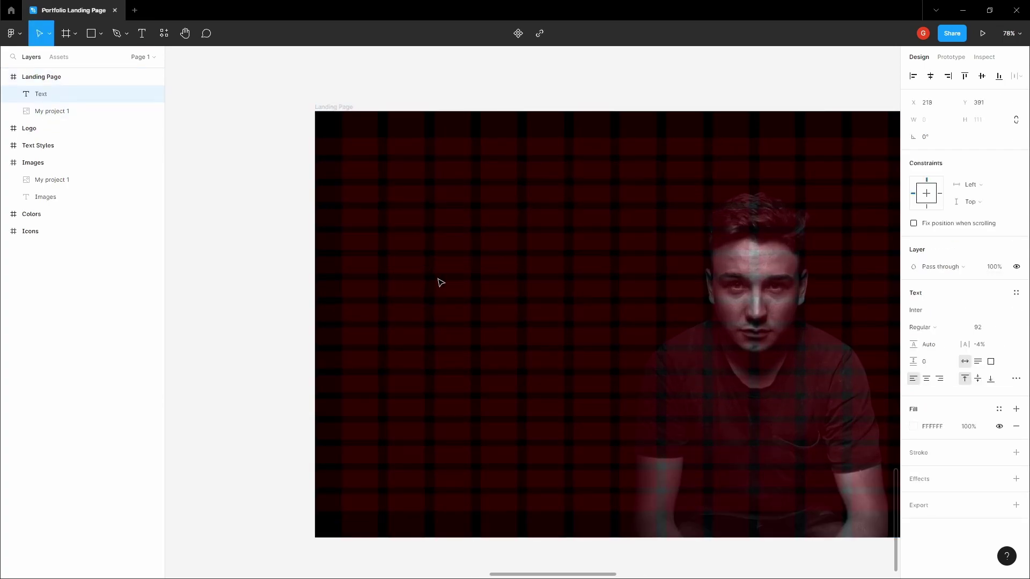
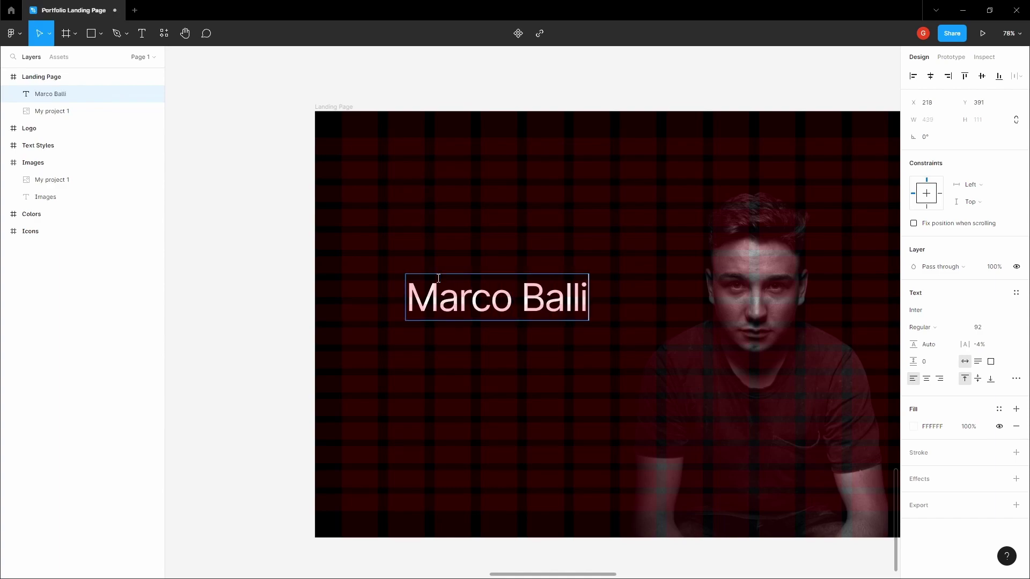
pyautogui.press('Return')
pyautogui.write('Pr')
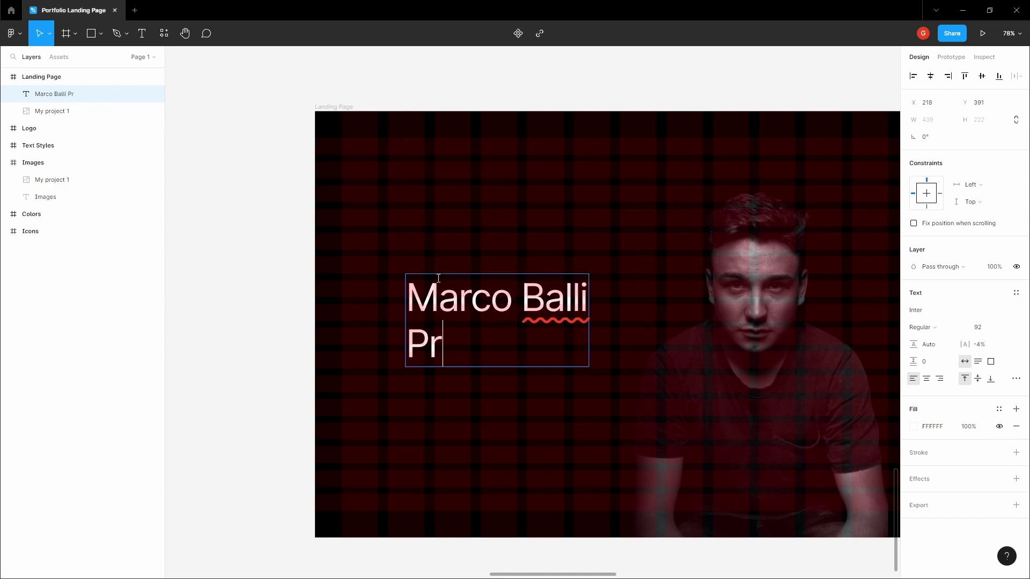
pyautogui.write('oduct Designer')
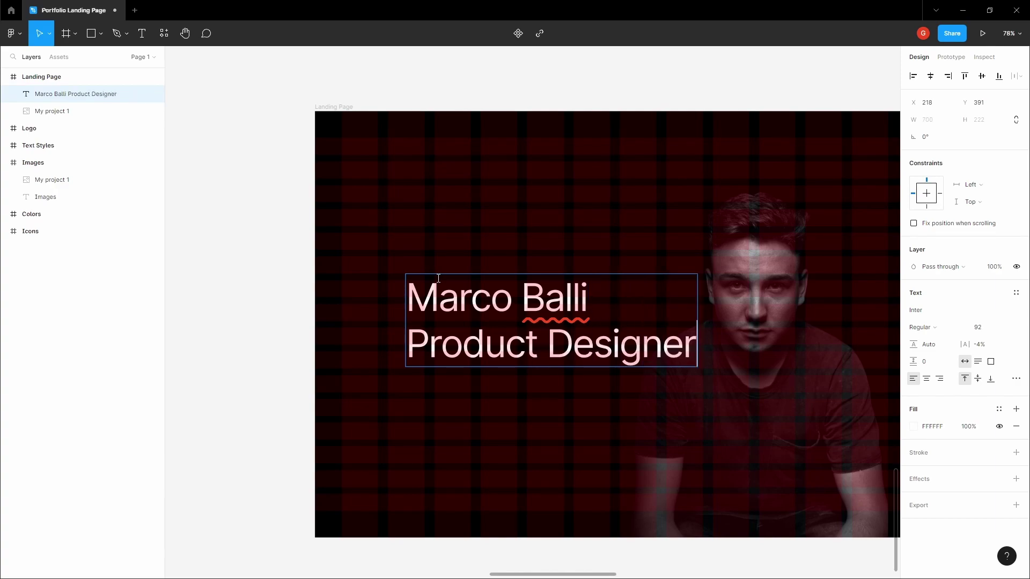
pyautogui.press('Escape')
pyautogui.moveTo(447, 304); pyautogui.dragTo(433, 284)
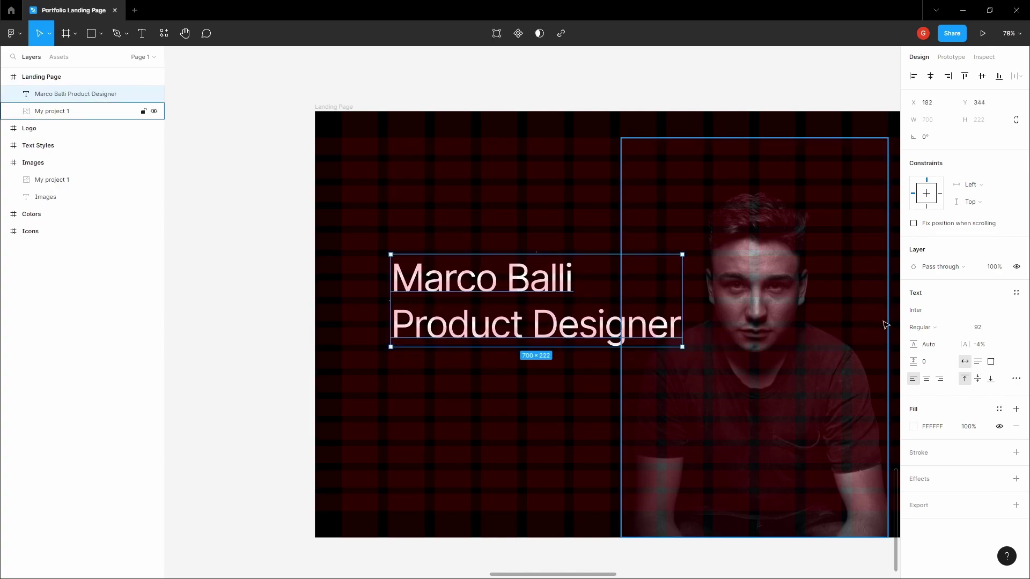
# - Set the heading's font to Segoe UI at size 68
pyautogui.click(938, 316)
pyautogui.write('Segue')
pyautogui.press('Escape')
pyautogui.click(938, 316)
pyautogui.write('Segoe UI')
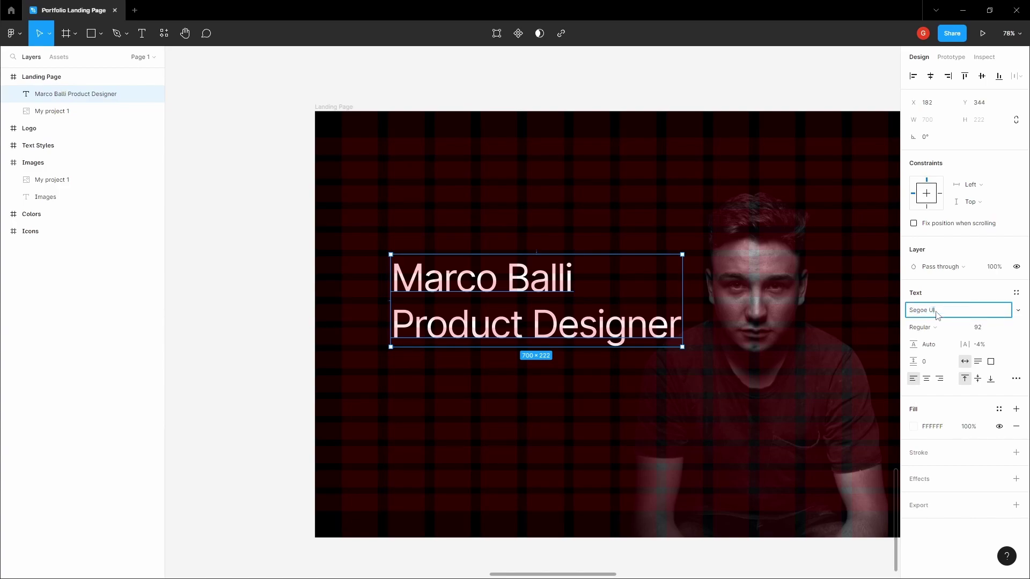
pyautogui.press('Return')
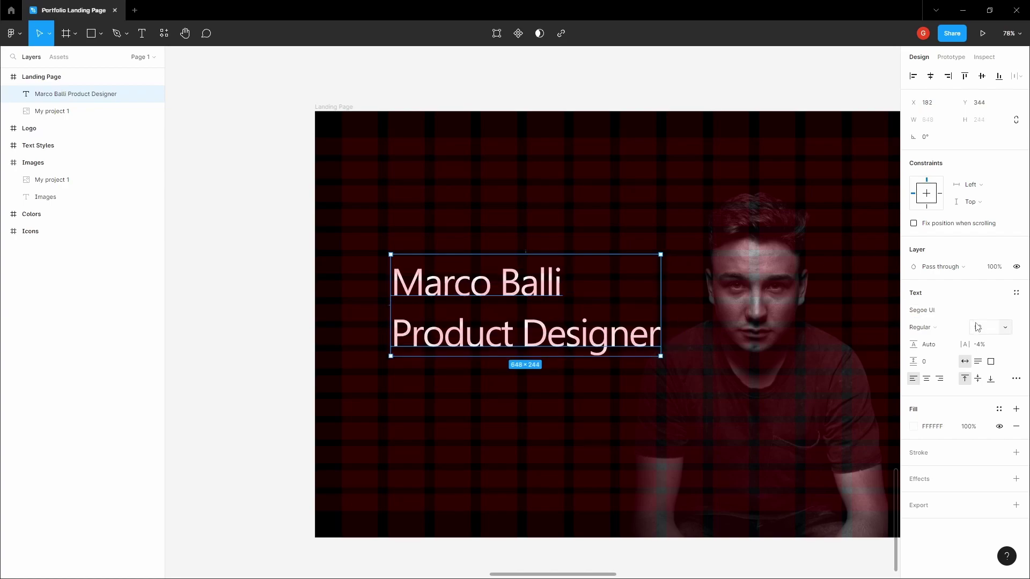
pyautogui.click(994, 330)
pyautogui.write('68')
pyautogui.press('Return')
pyautogui.click(947, 344)
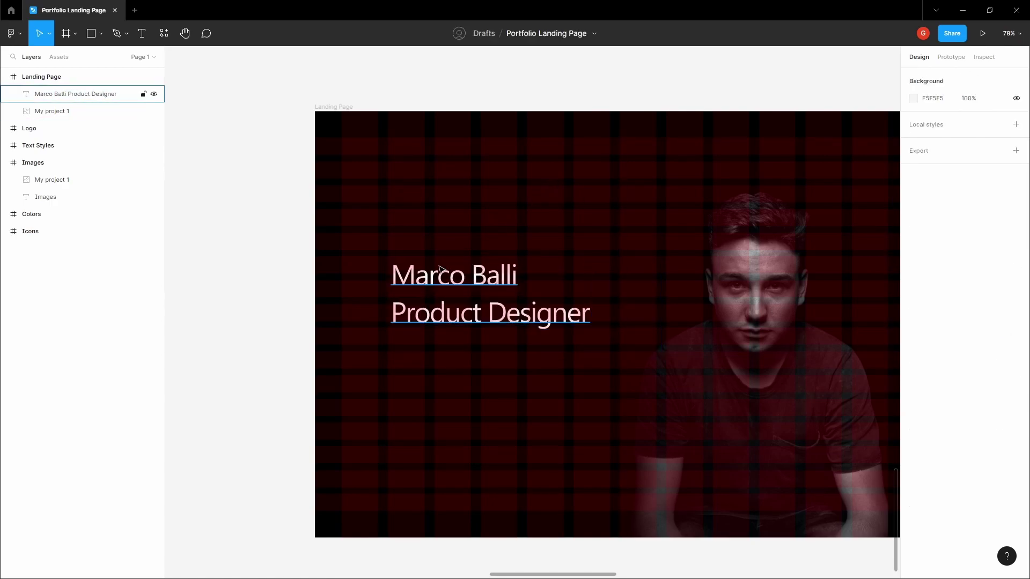
pyautogui.scroll(5, 413, 282)
pyautogui.scroll(-6, 413, 281)
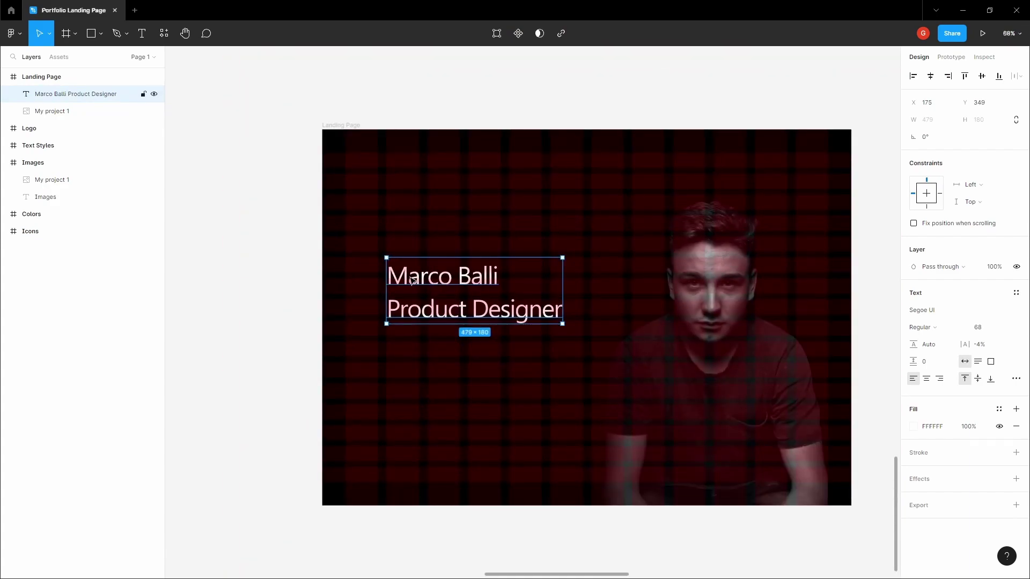
pyautogui.scroll(1, 396, 268)
pyautogui.scroll(4, 393, 247)
pyautogui.scroll(-4, 393, 252)
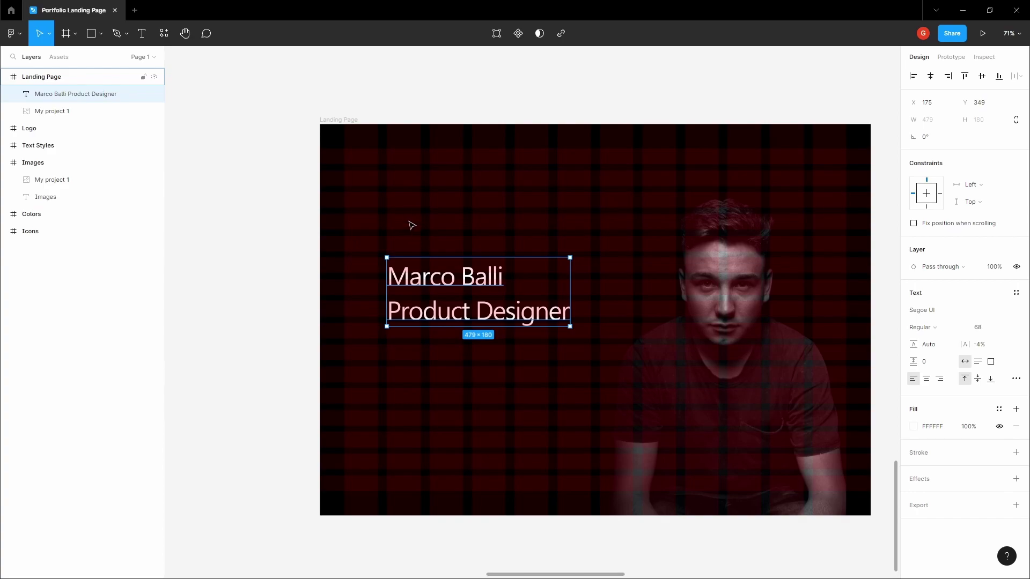
pyautogui.scroll(8, 411, 223)
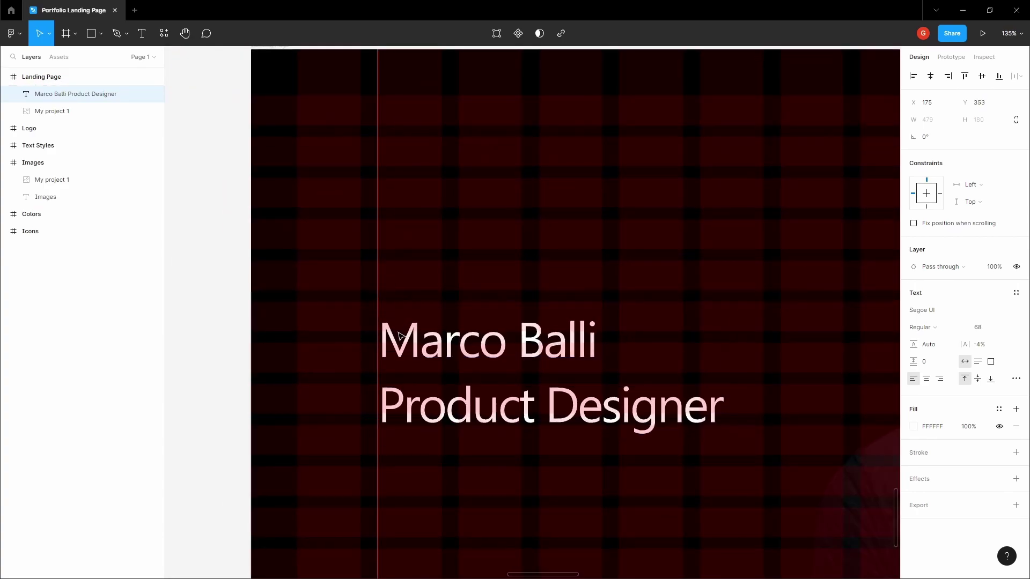
pyautogui.scroll(-6, 399, 333)
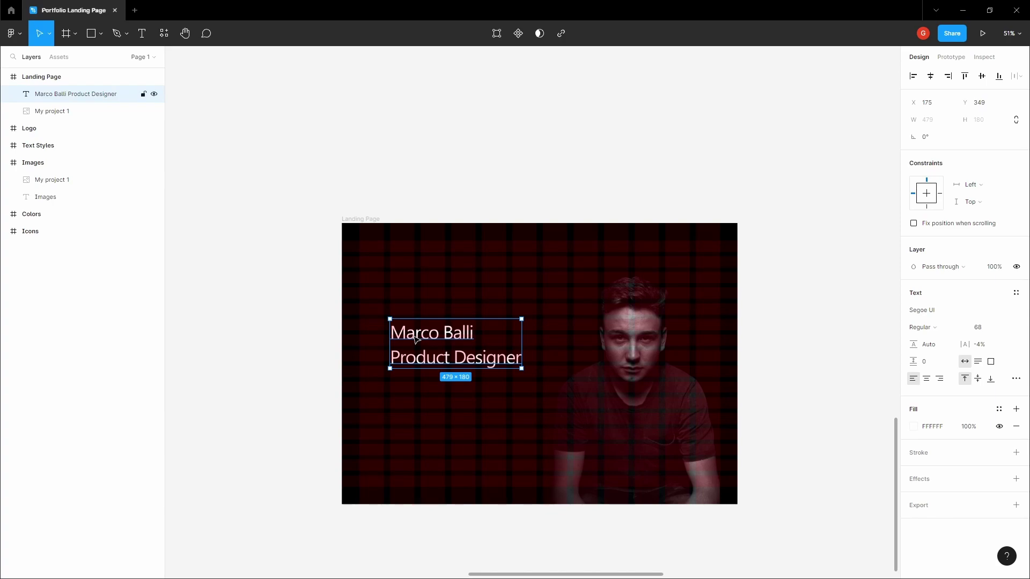
# - Add a 'Creative product designer' text line below the heading
pyautogui.click(414, 304)
pyautogui.scroll(-2, 416, 252)
pyautogui.click(427, 266)
pyautogui.click(424, 328)
pyautogui.click(429, 298)
pyautogui.scroll(5, 416, 312)
pyautogui.click(395, 333)
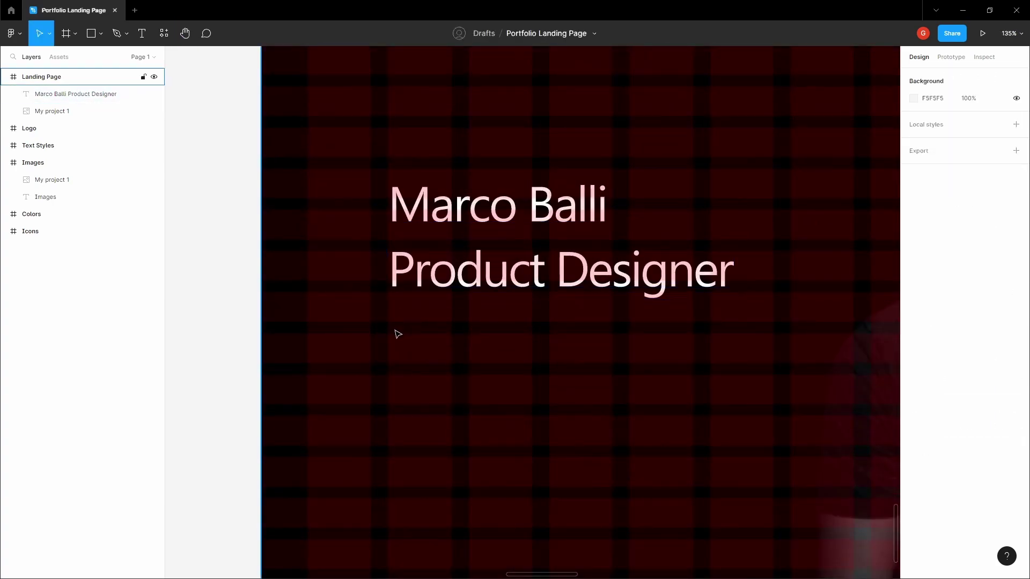
pyautogui.press('t')
pyautogui.click(394, 330)
pyautogui.press('Escape')
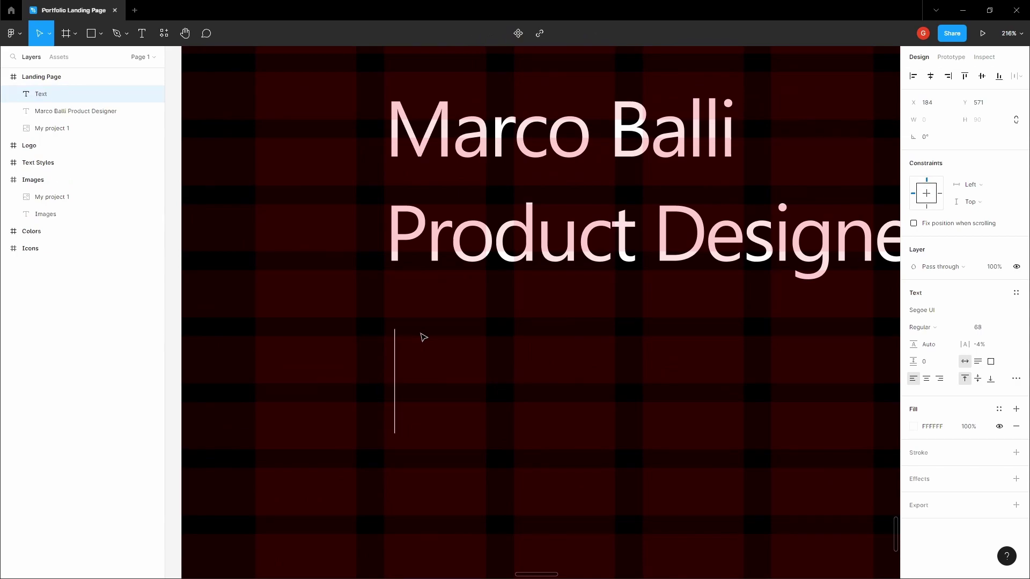
pyautogui.write('Creative pr')
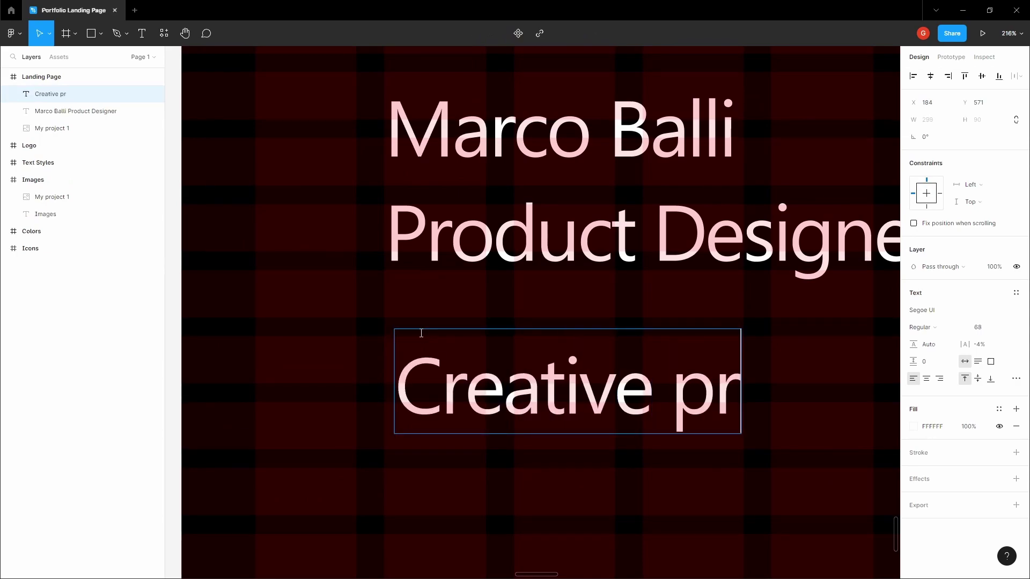
pyautogui.write('oduct designe')
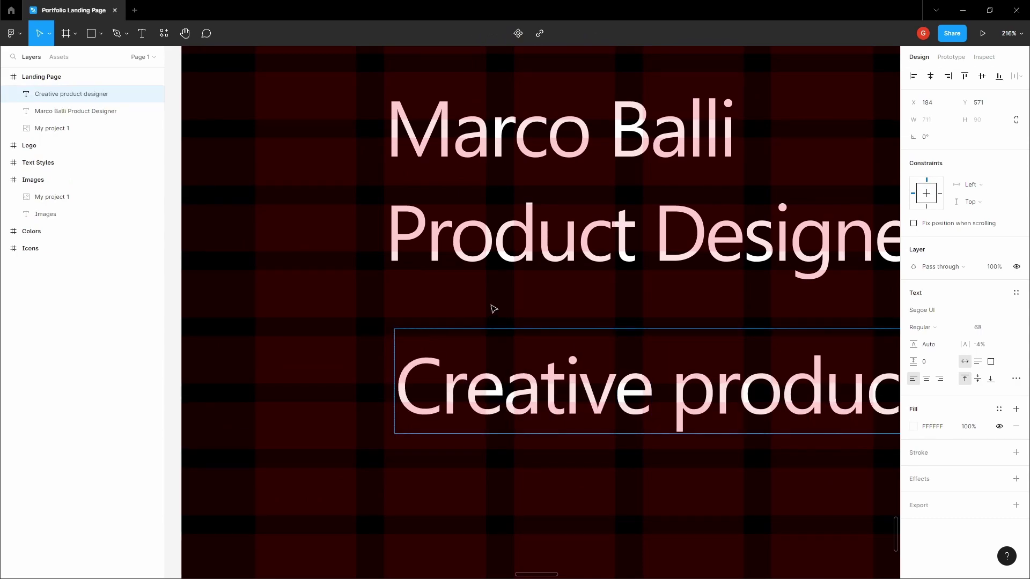
pyautogui.write('r')
pyautogui.scroll(-5, 429, 300)
pyautogui.press('Escape')
# - Set the line's font size to 16
pyautogui.click(1005, 328)
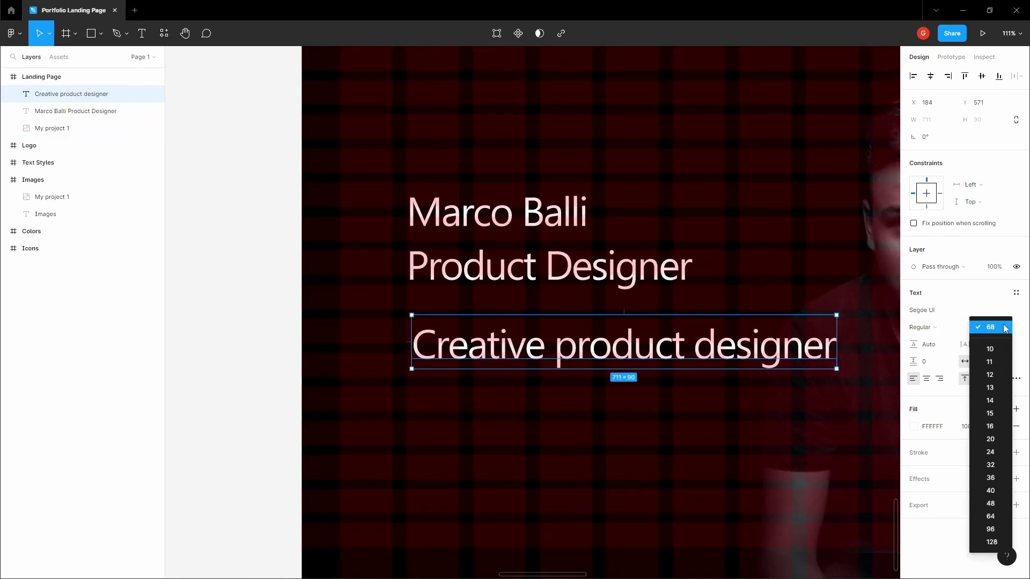
pyautogui.click(989, 425)
pyautogui.scroll(-3, 522, 359)
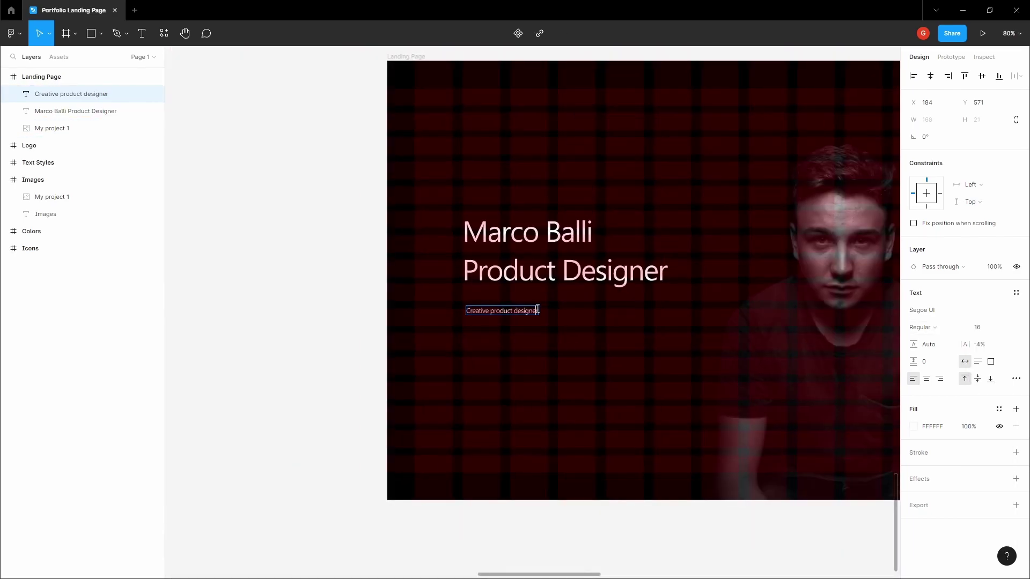
pyautogui.scroll(5, 537, 311)
# - Extend it into a two-line description covering visual identities, web & mobile apps, stationary and social media designs
pyautogui.doubleClick(542, 316)
pyautogui.write('mainly working on visual identities, web & mobiel')
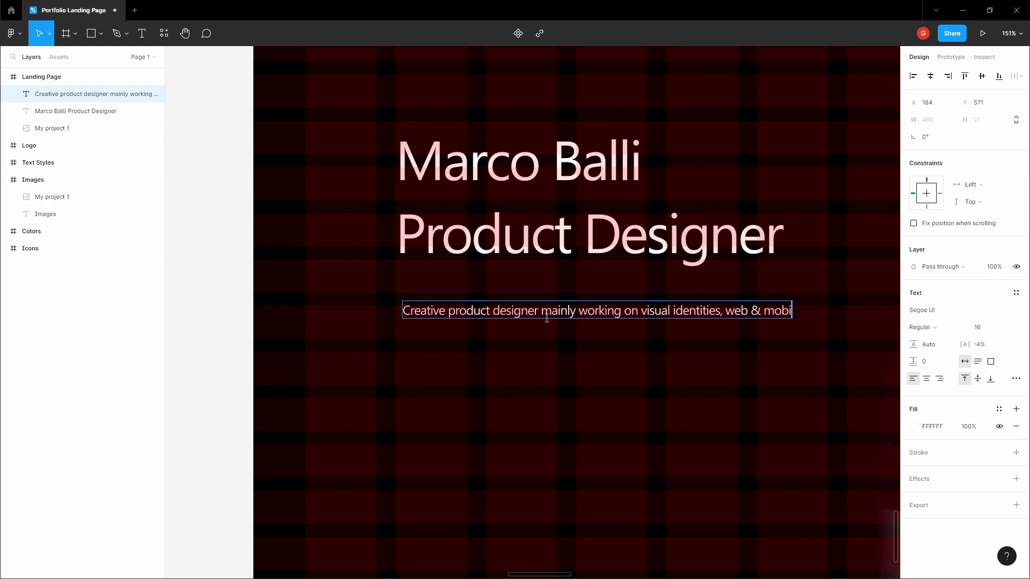
pyautogui.press('Return')
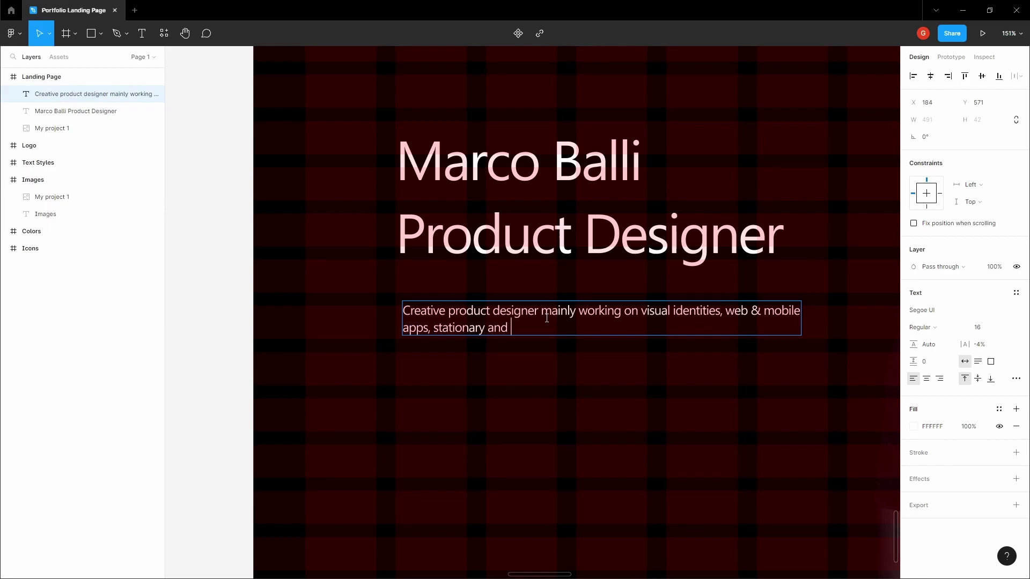
pyautogui.write('ia designs.')
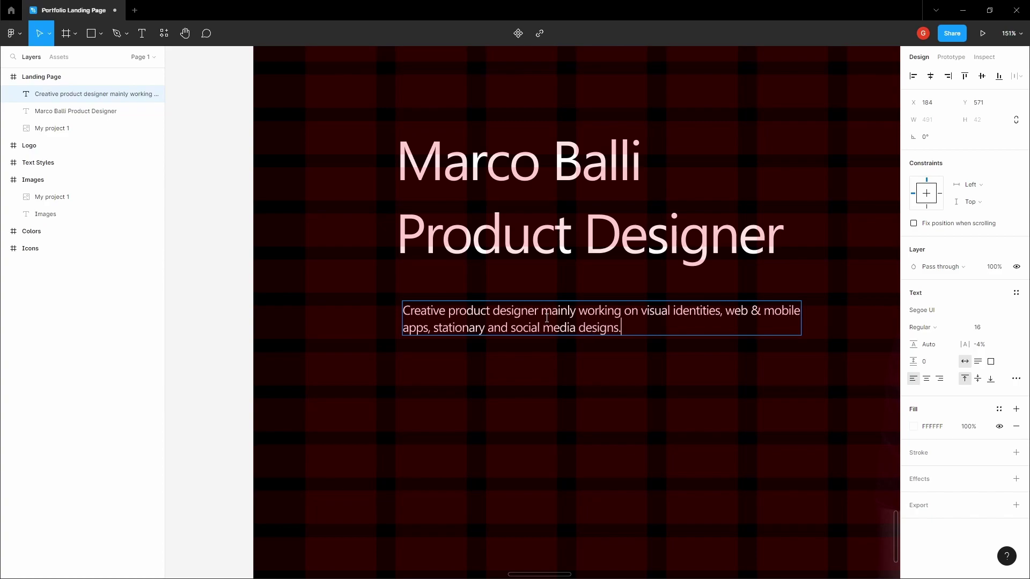
pyautogui.press('Escape')
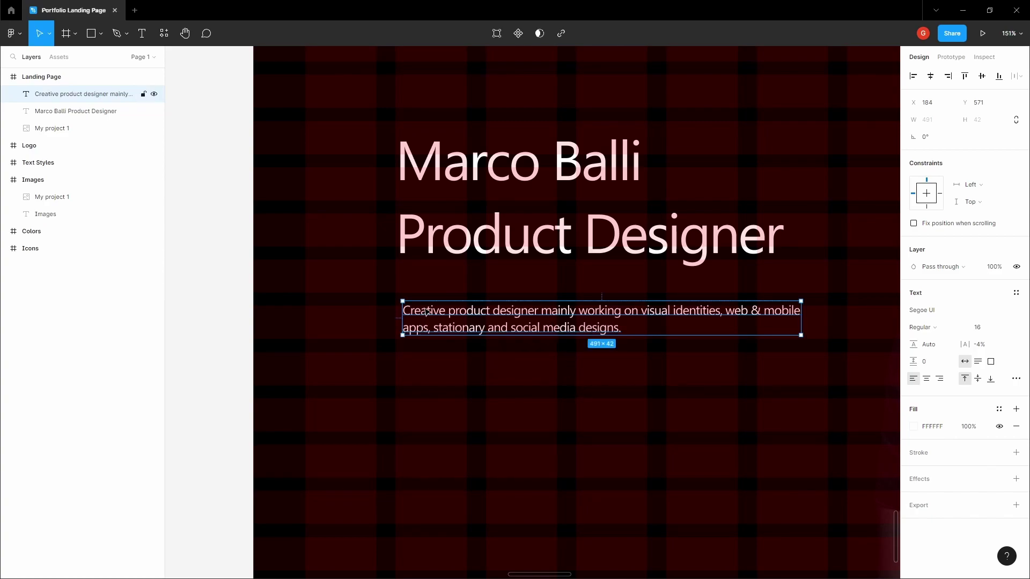
# - Align the description's left edge with the heading and nudge it up closer
pyautogui.moveTo(427, 312); pyautogui.dragTo(419, 317)
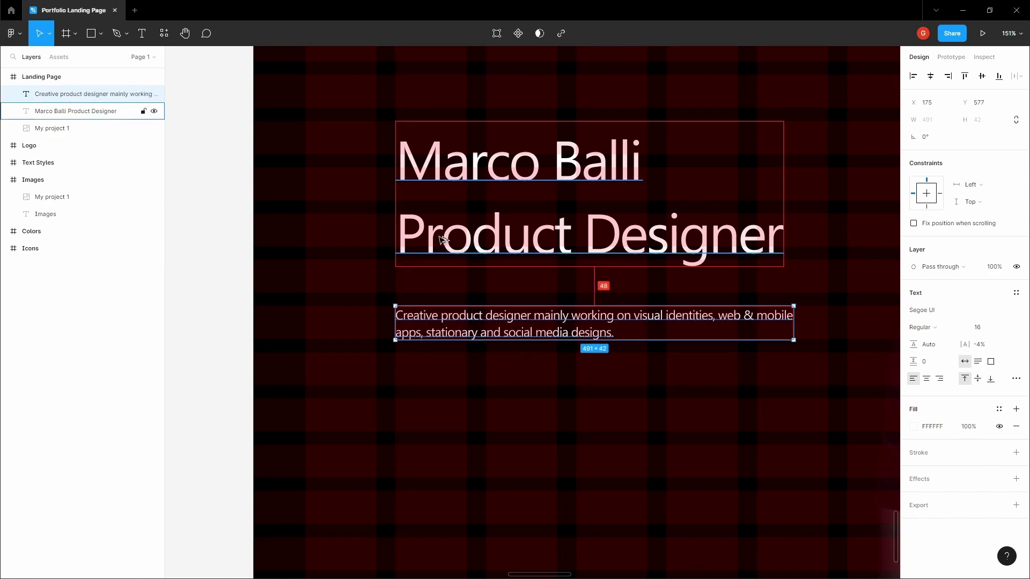
pyautogui.hotkey('shift', 'Up')
pyautogui.hotkey('shift', 'Up')
pyautogui.press('Up')
pyautogui.press('Up')
pyautogui.press('Up')
pyautogui.press('Up')
pyautogui.press('Up')
pyautogui.press('Up')
pyautogui.press('Up')
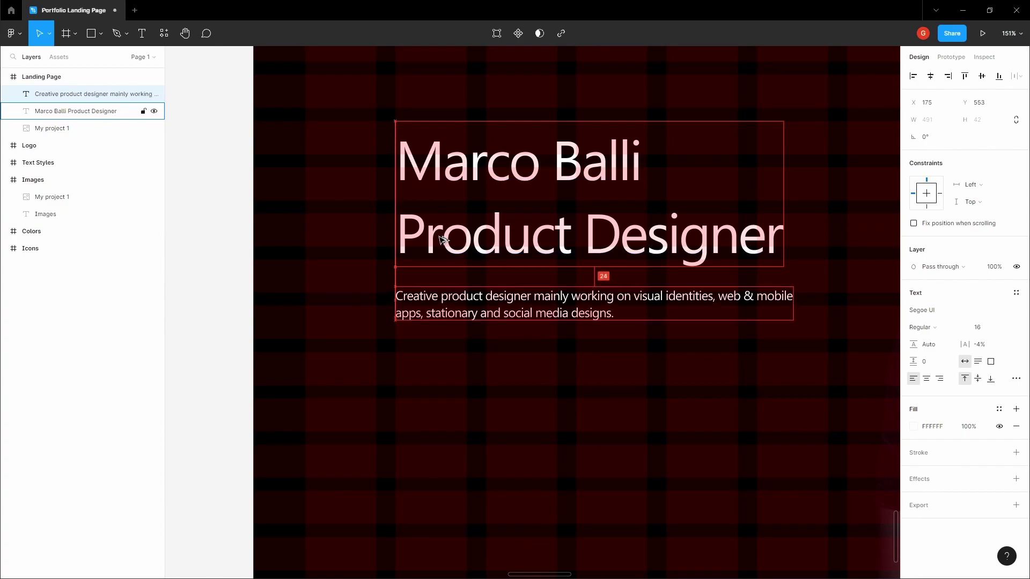
pyautogui.scroll(-1, 451, 236)
pyautogui.press('Up')
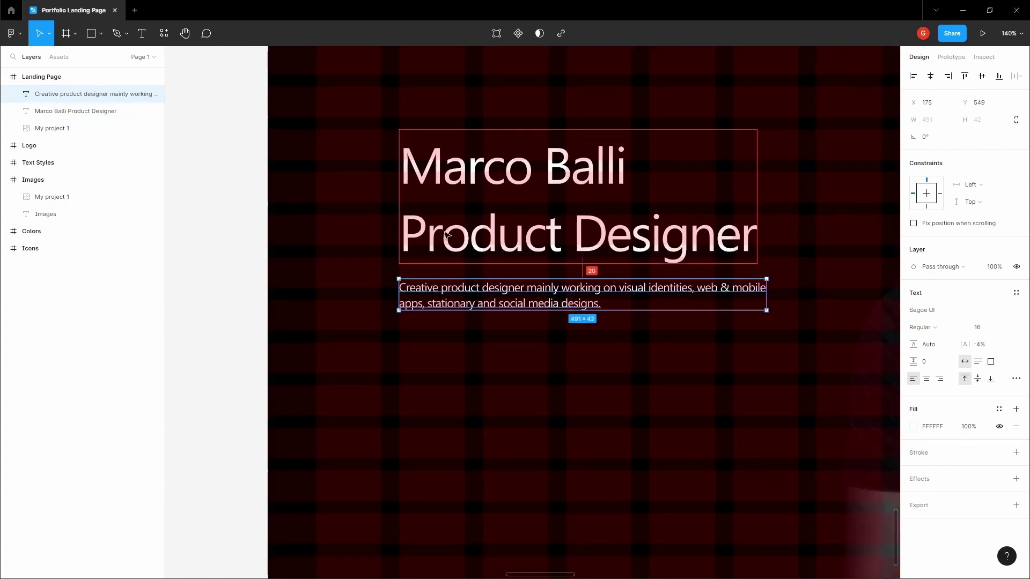
pyautogui.scroll(-8, 542, 340)
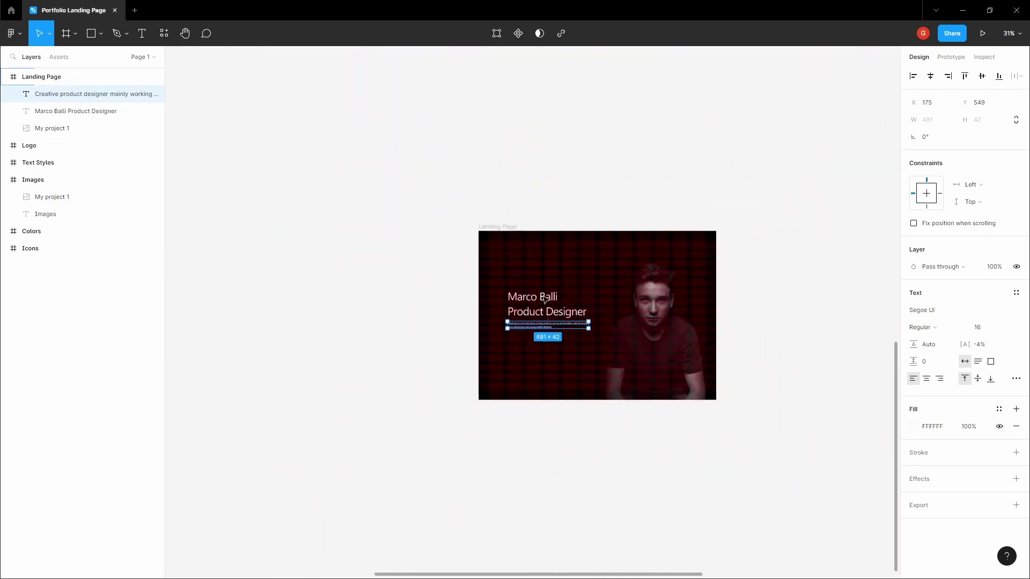
# - Copy the hex value C6C6C6 from the grey Text swatch in the Colors frame
pyautogui.press('Escape')
pyautogui.press('h')
pyautogui.moveTo(570, 179); pyautogui.dragTo(502, 256)
pyautogui.scroll(-4, 509, 215)
pyautogui.moveTo(515, 188); pyautogui.dragTo(462, 316)
pyautogui.scroll(8, 572, 232)
pyautogui.press('v')
pyautogui.click(580, 268)
pyautogui.click(935, 311)
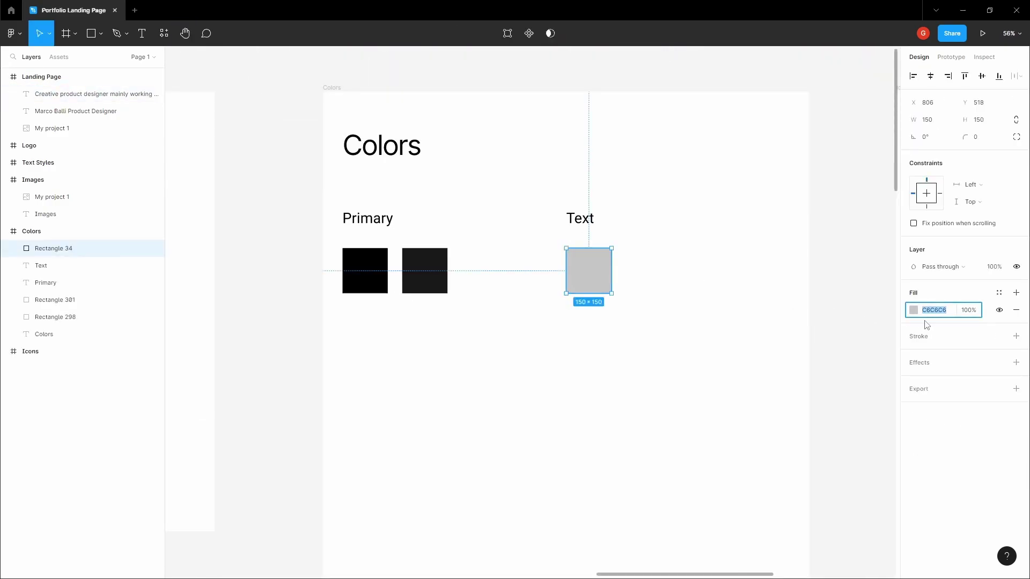
pyautogui.scroll(-6, 552, 356)
# - Apply the light grey C6C6C6 fill to the description text
pyautogui.press('Escape')
pyautogui.press('h')
pyautogui.moveTo(485, 395); pyautogui.dragTo(639, 159)
pyautogui.scroll(4, 568, 279)
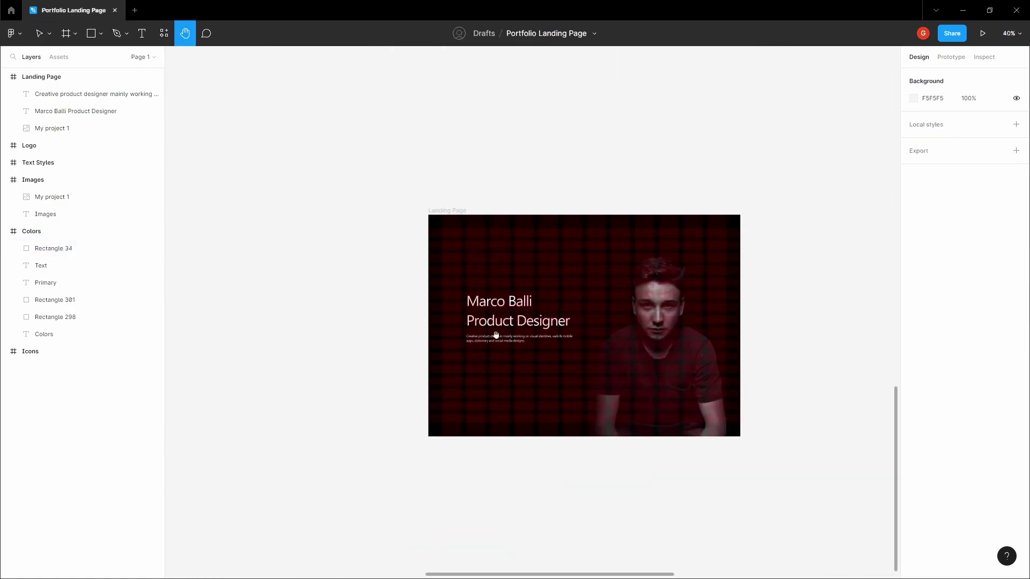
pyautogui.scroll(5, 494, 336)
pyautogui.press('v')
pyautogui.click(563, 296)
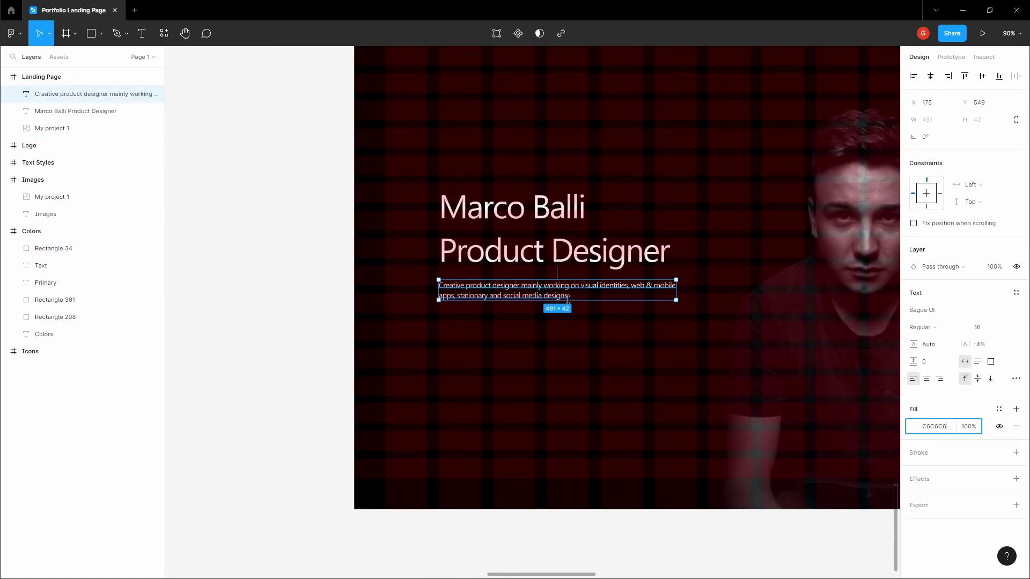
pyautogui.click(533, 315)
pyautogui.click(519, 289)
pyautogui.scroll(4, 519, 285)
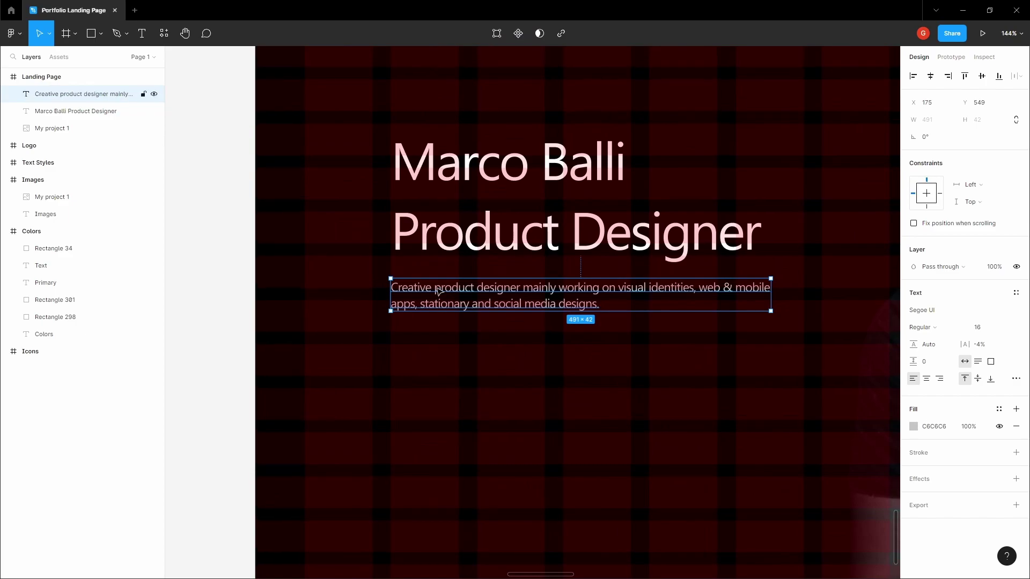
pyautogui.scroll(1, 437, 290)
pyautogui.click(442, 346)
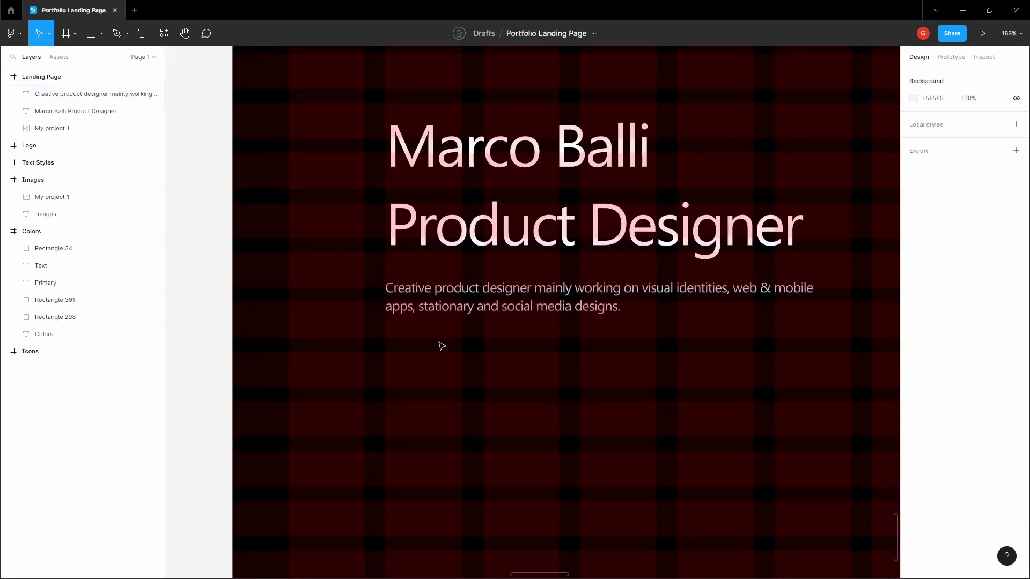
pyautogui.scroll(-2, 441, 346)
pyautogui.click(441, 346)
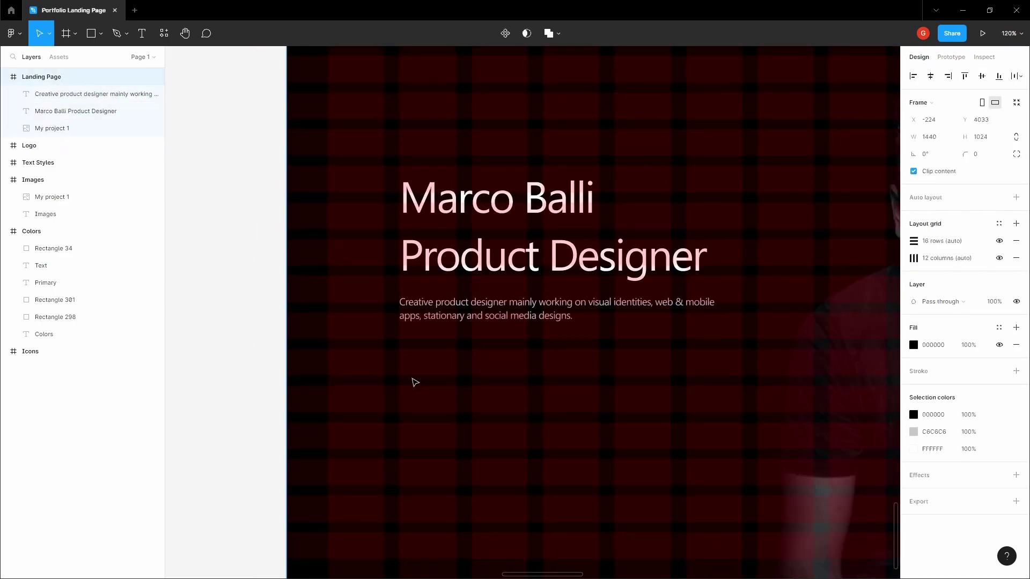
# - Copy the arrow icon from the Icons frame
pyautogui.scroll(-10, 441, 352)
pyautogui.click(599, 200)
pyautogui.press('h')
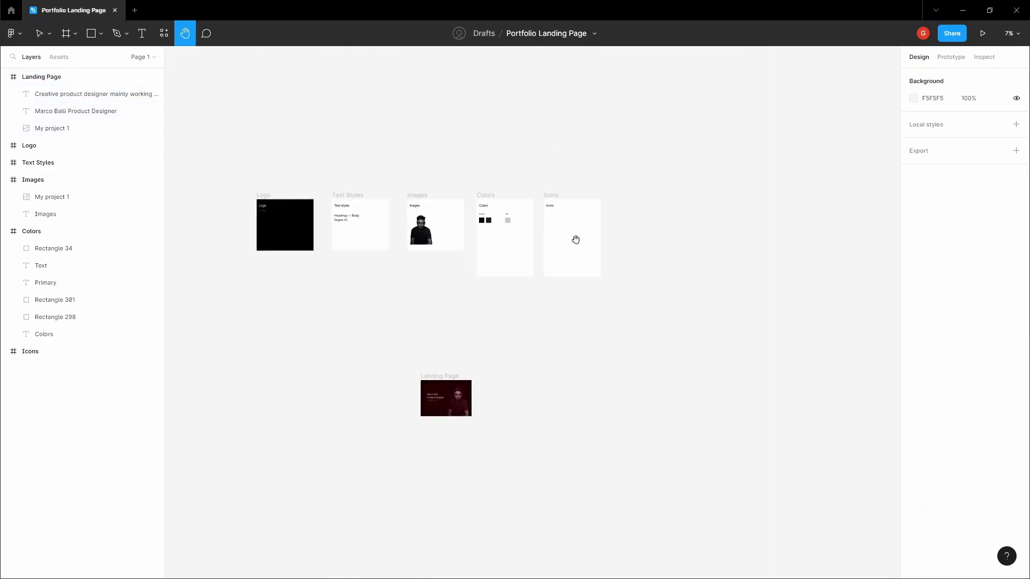
pyautogui.scroll(10, 577, 233)
pyautogui.hscroll(-3, 483, 284)
pyautogui.scroll(3, 501, 281)
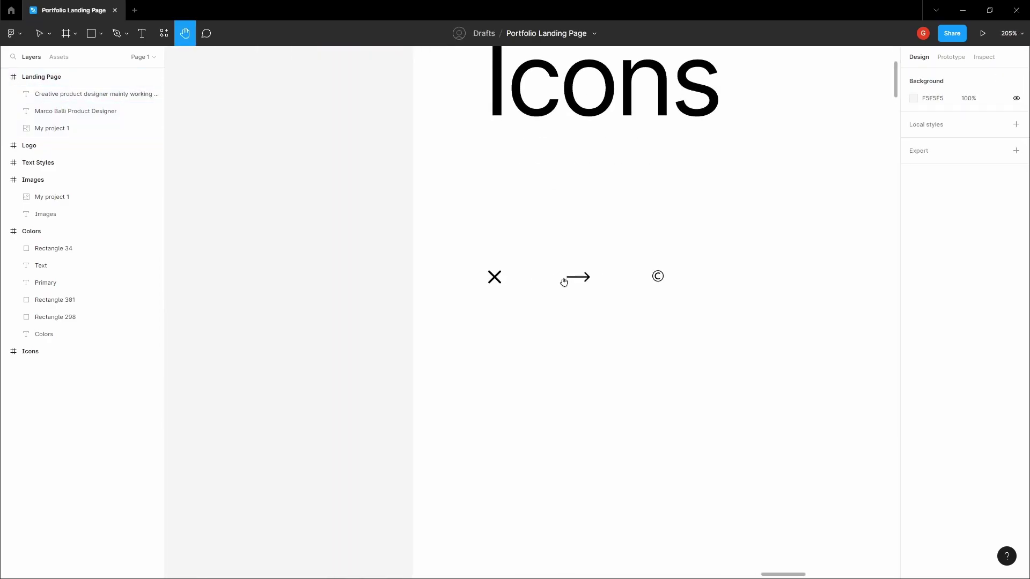
pyautogui.press('v')
pyautogui.click(574, 278)
pyautogui.rightClick(579, 238)
pyautogui.click(457, 322)
# - Paste the arrow into the Landing Page frame and move it below the description
pyautogui.scroll(-10, 450, 321)
pyautogui.click(420, 352)
pyautogui.press('h')
pyautogui.moveTo(420, 352); pyautogui.dragTo(563, 202)
pyautogui.scroll(-5, 605, 278)
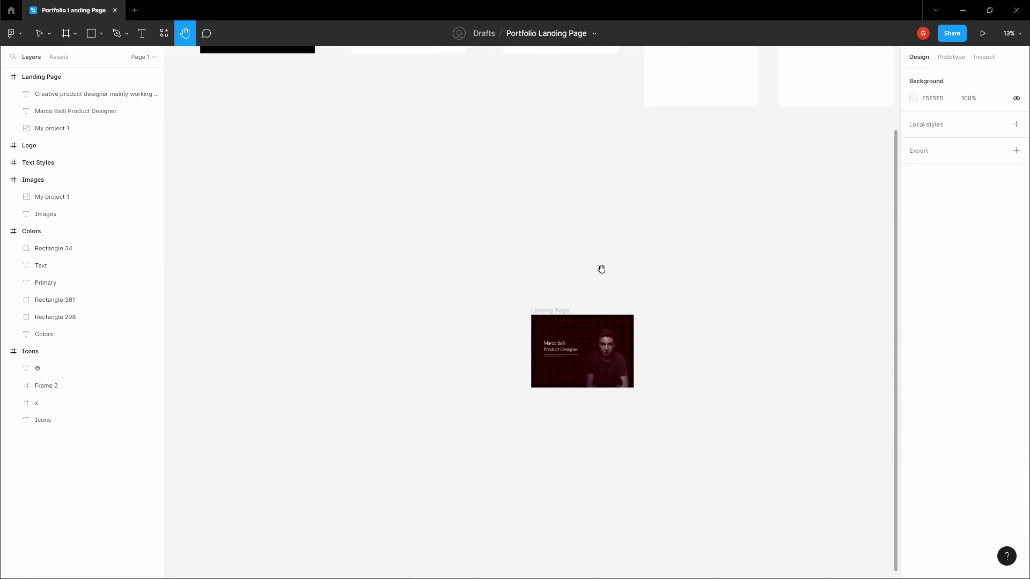
pyautogui.scroll(5, 563, 320)
pyautogui.scroll(5, 519, 381)
pyautogui.press('v')
pyautogui.click(598, 276)
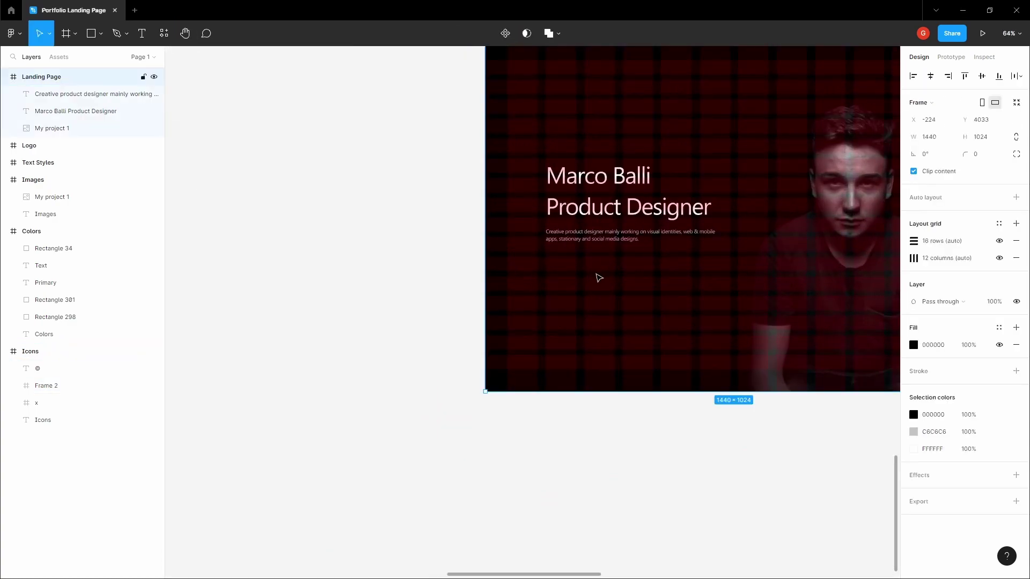
pyautogui.hotkey('ctrl', 'v')
pyautogui.scroll(3, 584, 260)
pyautogui.moveTo(513, 112); pyautogui.dragTo(577, 294)
# - Recolour the arrow to grey C6C6C6 and shift it up and right
pyautogui.scroll(3, 579, 294)
pyautogui.click(947, 454)
pyautogui.write('C')
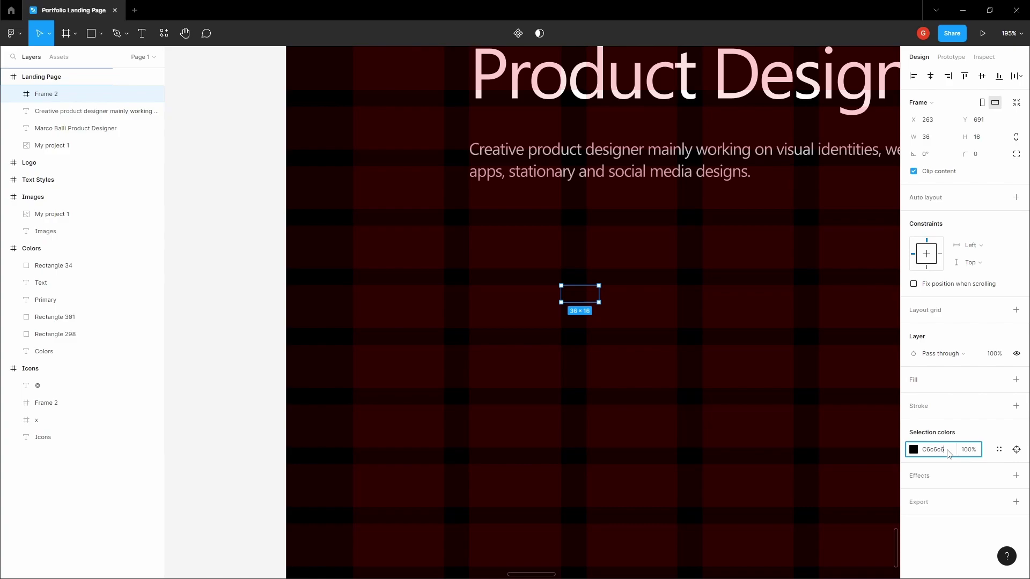
pyautogui.press('Return')
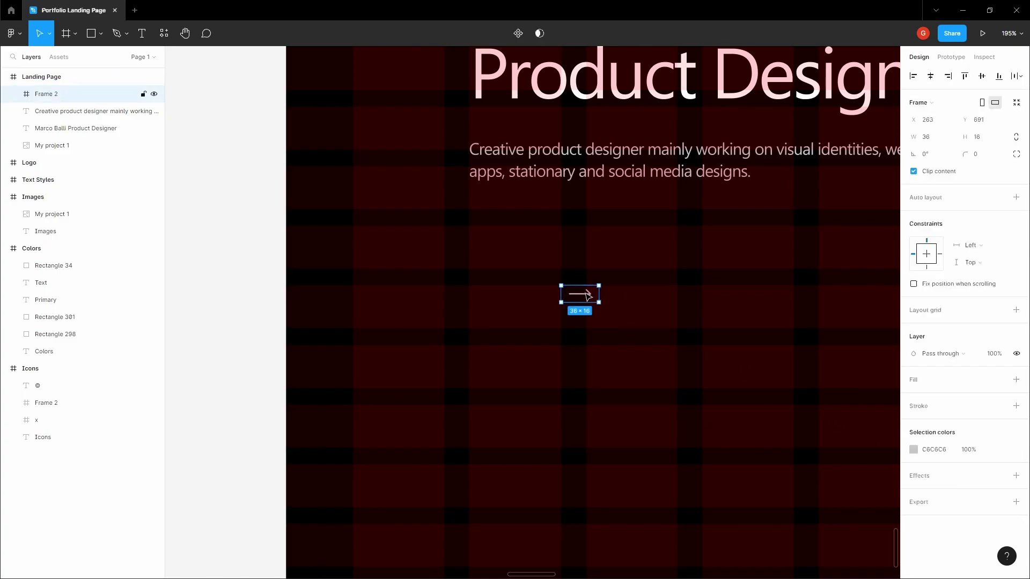
pyautogui.moveTo(579, 299); pyautogui.dragTo(616, 264)
pyautogui.click(552, 248)
pyautogui.scroll(3, 517, 264)
# - Add a 'GET IN TOUCH' label left of the arrow in Semilight weight
pyautogui.press('t')
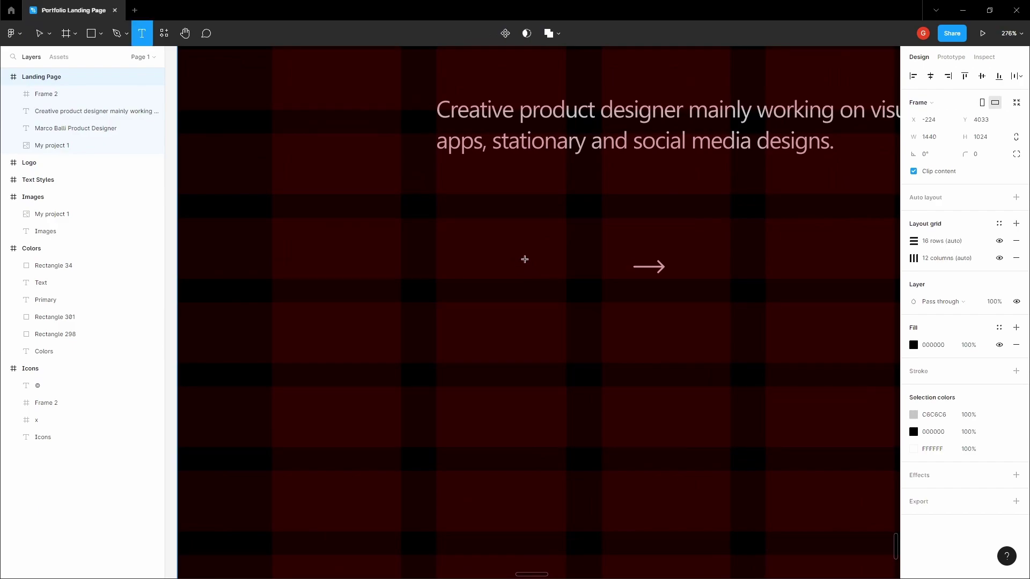
pyautogui.click(525, 259)
pyautogui.write('GE')
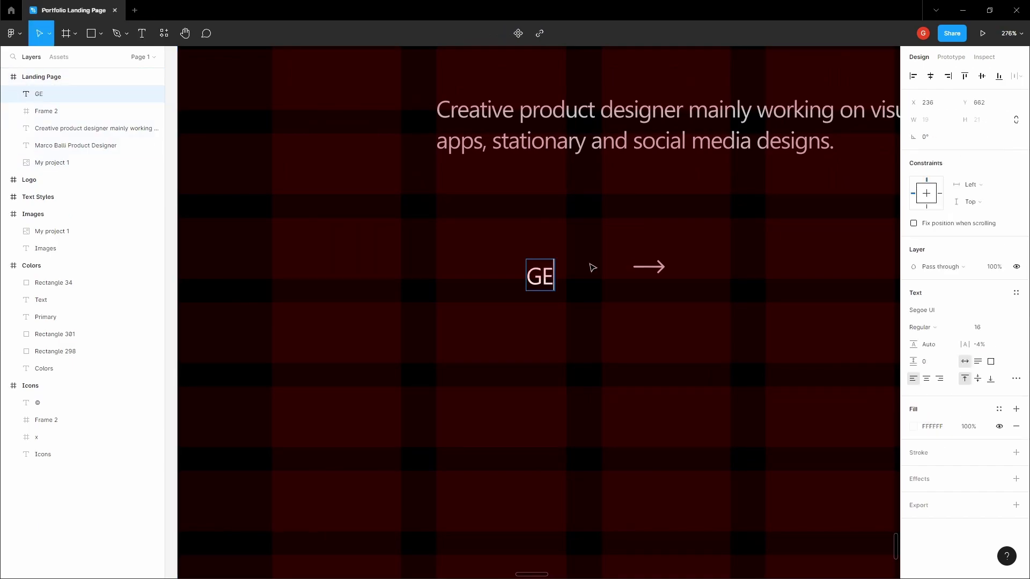
pyautogui.write('T IN TOUCH')
pyautogui.press('Escape')
pyautogui.hotkey('shift', 'Left')
pyautogui.hotkey('shift', 'Left')
pyautogui.hotkey('shift', 'Left')
pyautogui.hotkey('shift', 'Left')
pyautogui.hotkey('shift', 'Left')
pyautogui.click(925, 332)
pyautogui.click(931, 313)
# - Align the label and arrow on vertical centres with a 6 px gap
pyautogui.keyDown('shift'); pyautogui.click(662, 269); pyautogui.keyUp('shift')
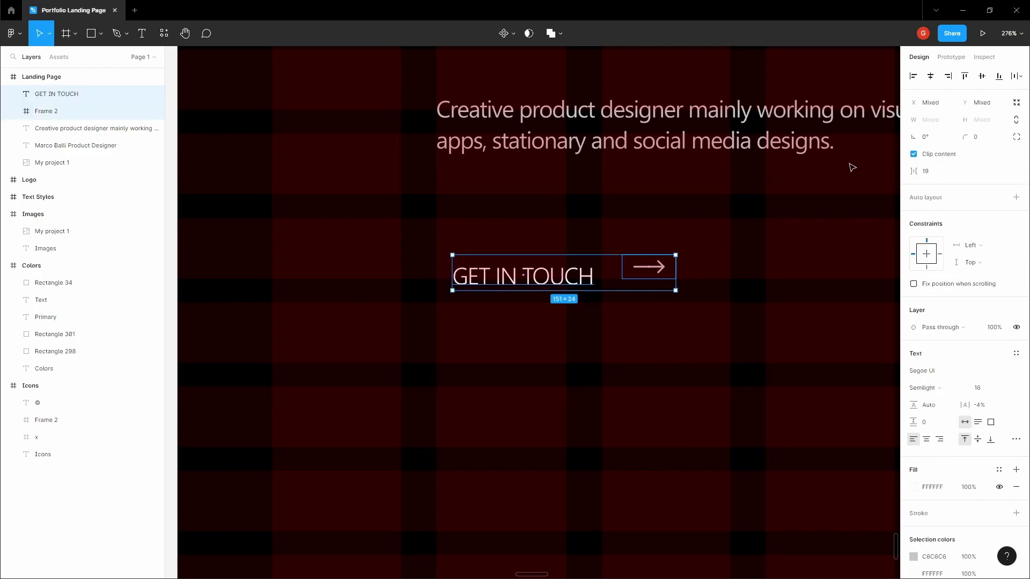
pyautogui.click(980, 77)
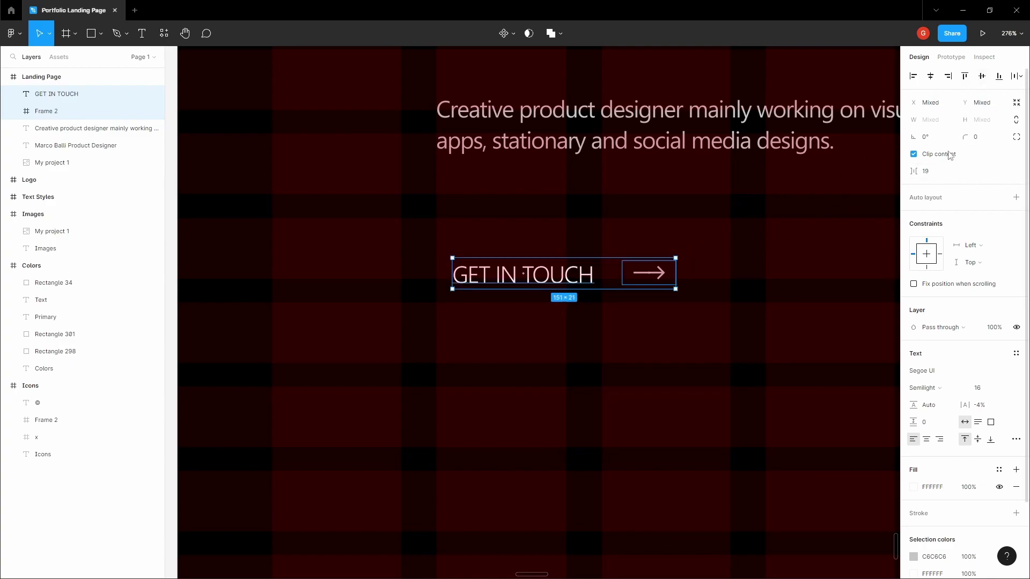
pyautogui.click(936, 174)
pyautogui.write('6')
pyautogui.press('Return')
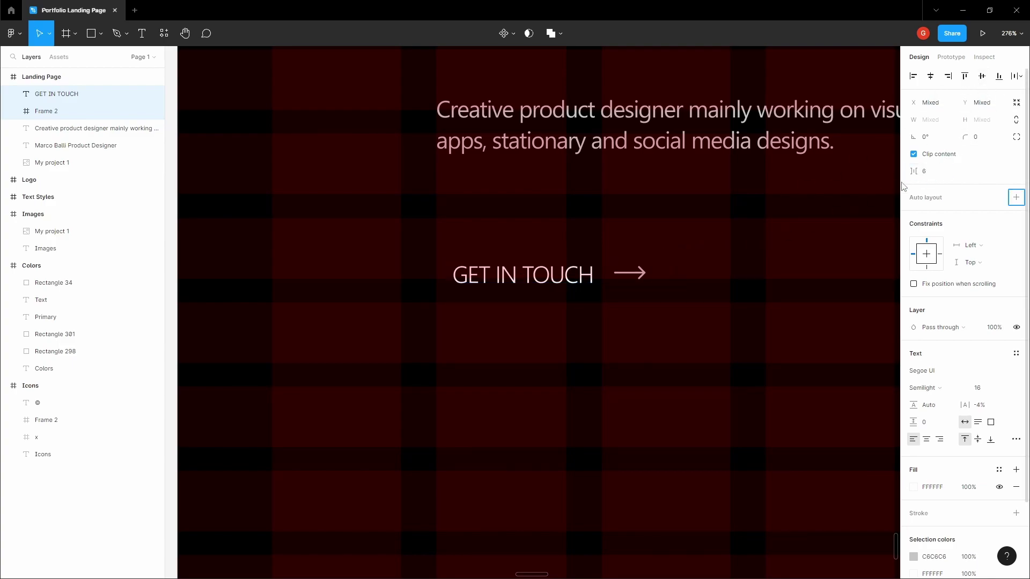
# - Group the GET IN TOUCH label with the arrow as Group 1
pyautogui.click(683, 234)
pyautogui.click(645, 272)
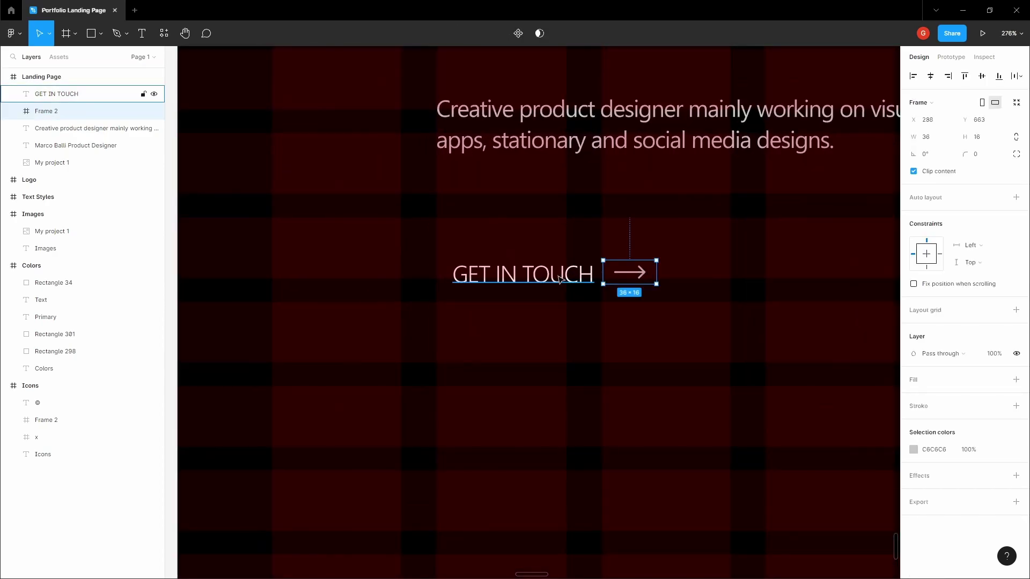
pyautogui.keyDown('shift'); pyautogui.click(589, 274); pyautogui.keyUp('shift')
pyautogui.click(600, 230)
pyautogui.click(589, 274)
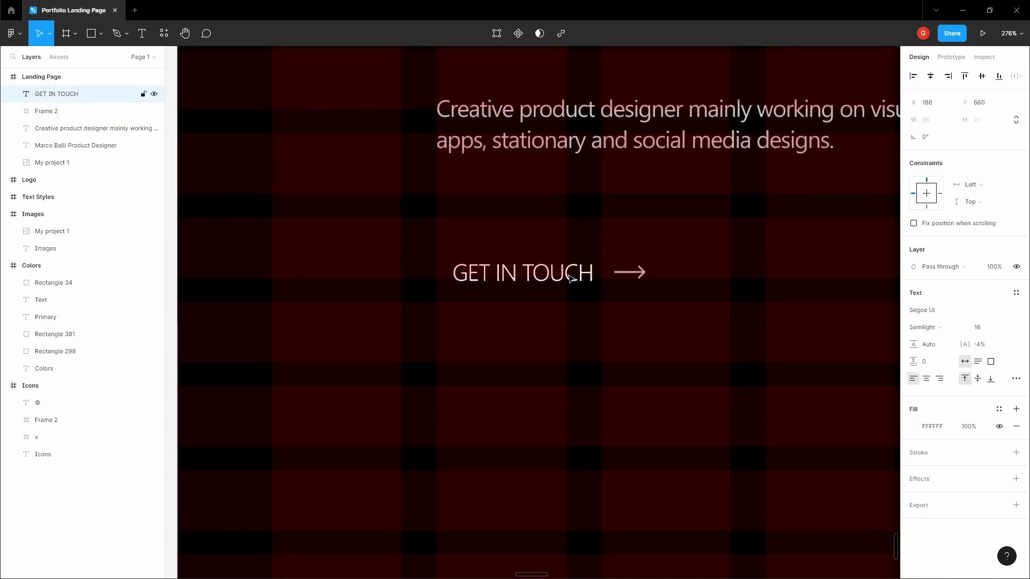
pyautogui.moveTo(596, 248); pyautogui.dragTo(634, 277)
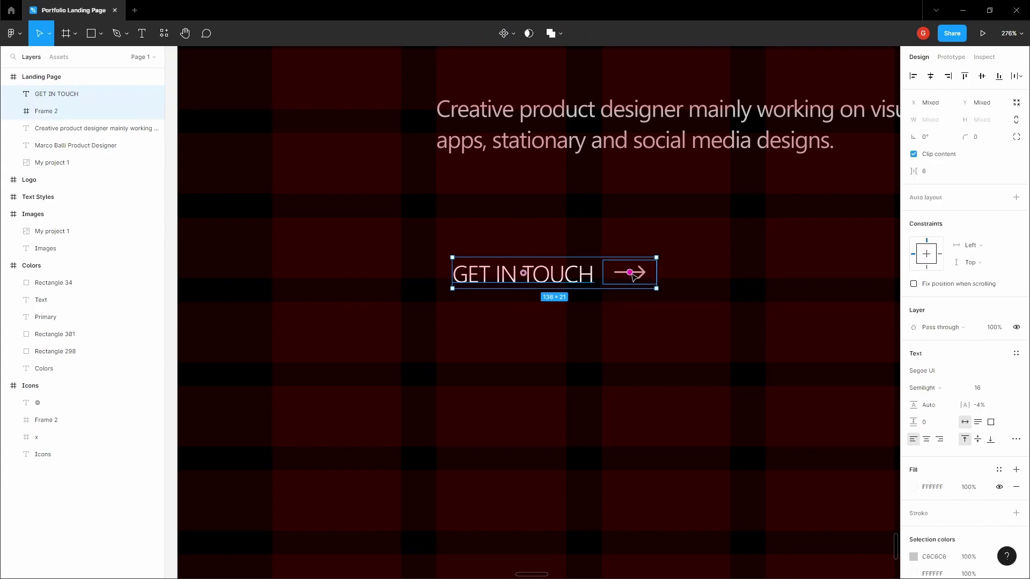
pyautogui.hotkey('ctrl', 'g')
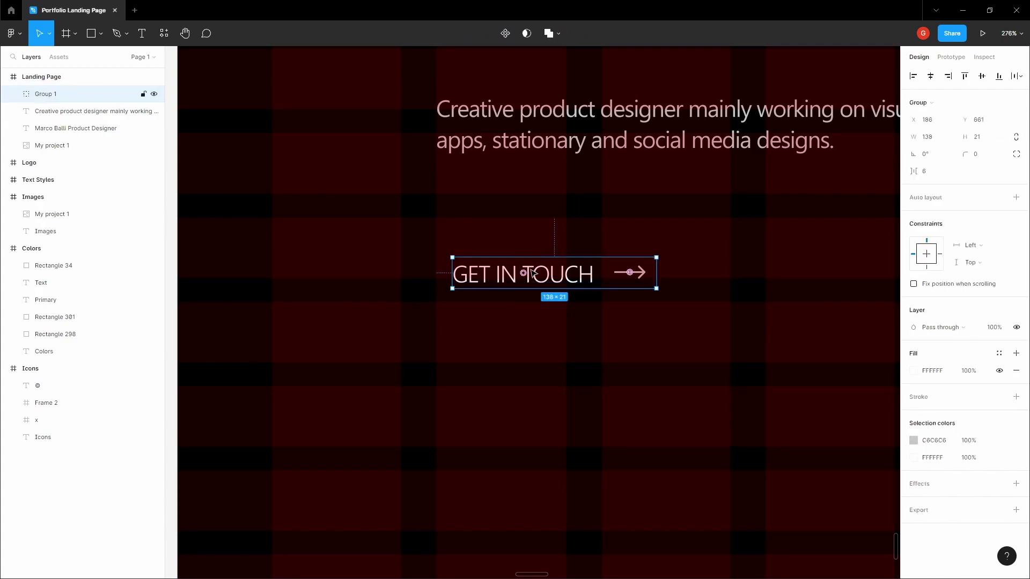
# - Nudge the GET IN TOUCH group right and wrap it in a new auto-layout frame
pyautogui.moveTo(524, 272); pyautogui.dragTo(537, 274)
pyautogui.click(444, 230)
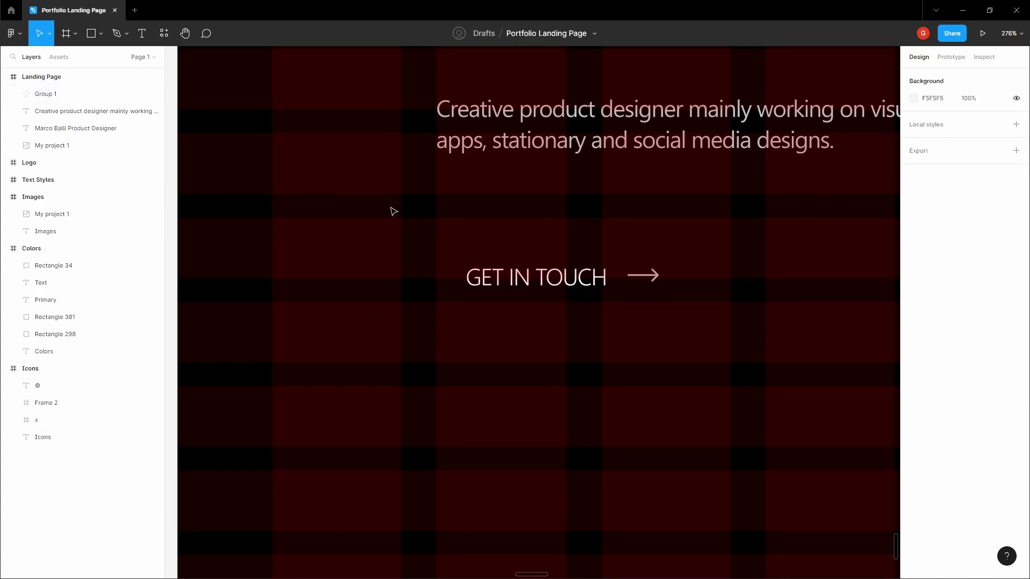
pyautogui.press('f')
pyautogui.moveTo(420, 218); pyautogui.dragTo(736, 360)
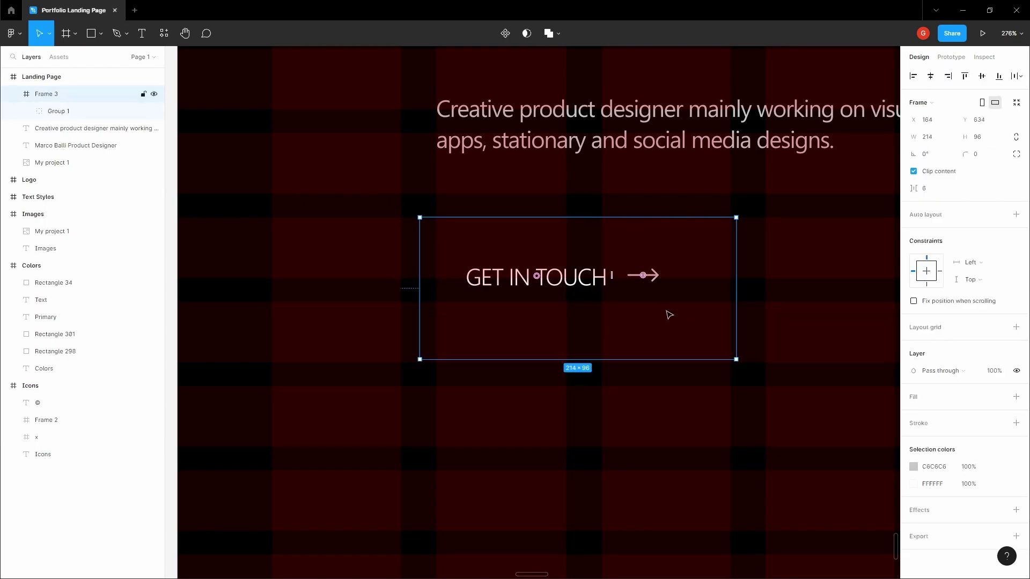
pyautogui.hotkey('shift', 'a')
# - Set the frame's padding to 20 horizontal and 16 vertical
pyautogui.click(988, 270)
pyautogui.click(934, 275)
pyautogui.write('20')
pyautogui.press('Tab')
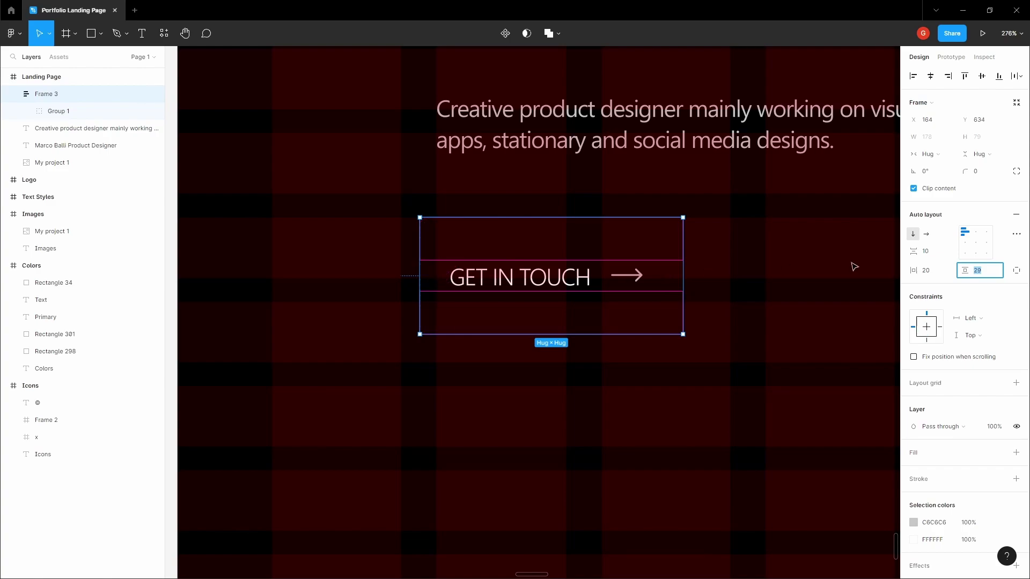
pyautogui.write('16')
pyautogui.press('Tab')
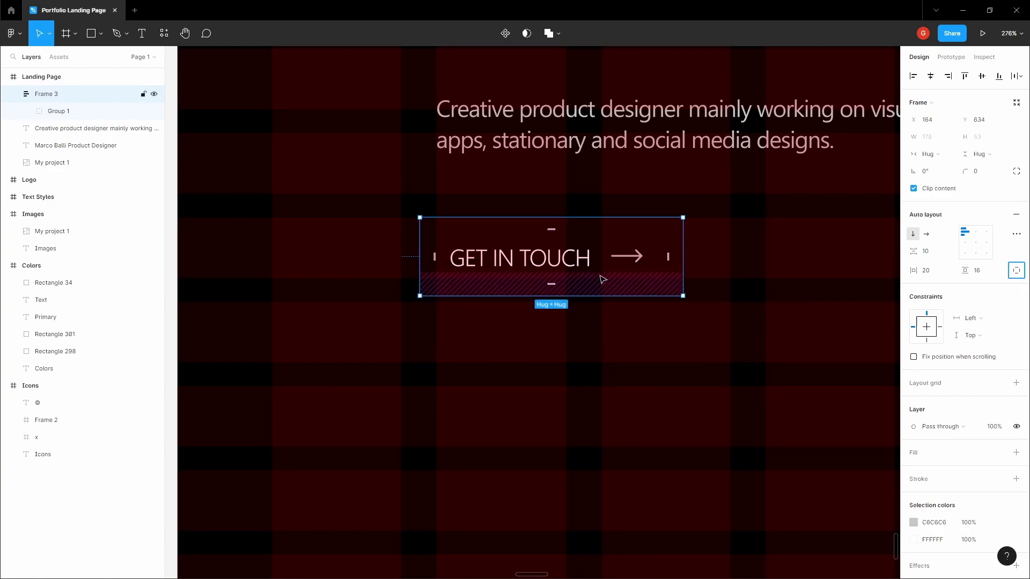
# - Correct the button frame padding to 12 vertical and 16 horizontal, nudging it right
pyautogui.scroll(-5, 603, 279)
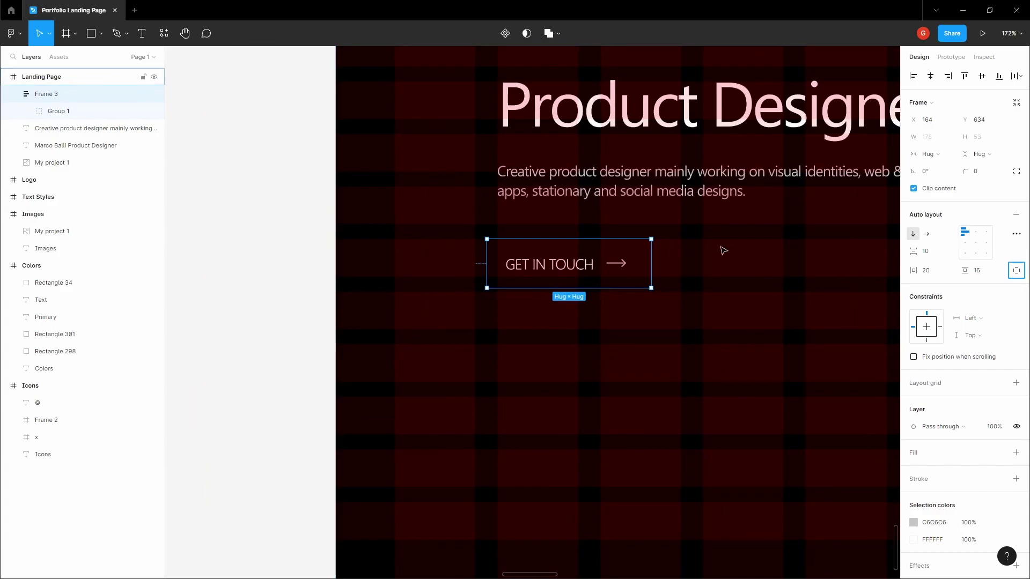
pyautogui.click(719, 249)
pyautogui.click(625, 257)
pyautogui.scroll(2, 626, 257)
pyautogui.click(977, 270)
pyautogui.write('12')
pyautogui.press('Tab')
pyautogui.moveTo(536, 257); pyautogui.dragTo(548, 257)
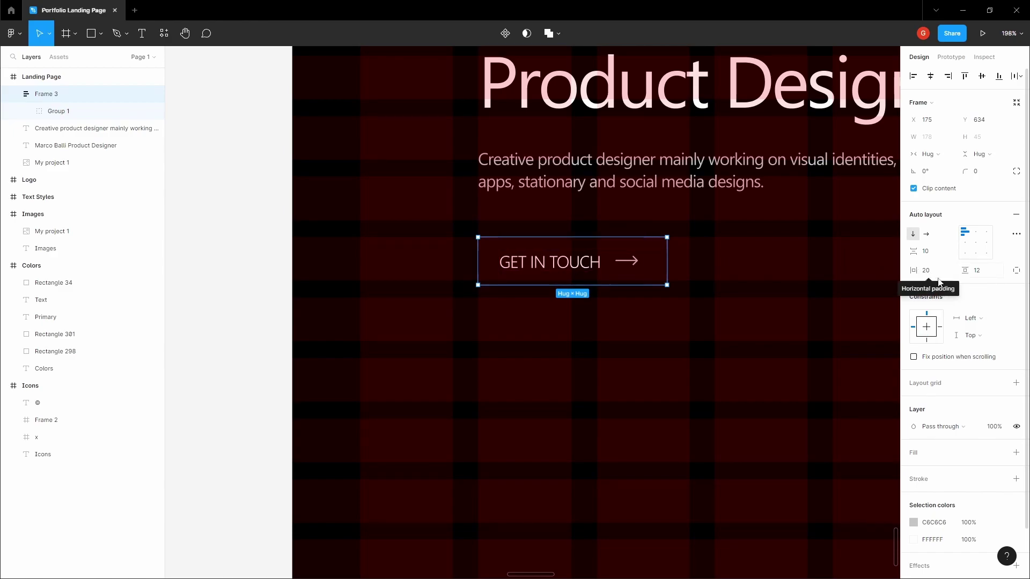
pyautogui.click(918, 271)
pyautogui.write('16')
pyautogui.press('Tab')
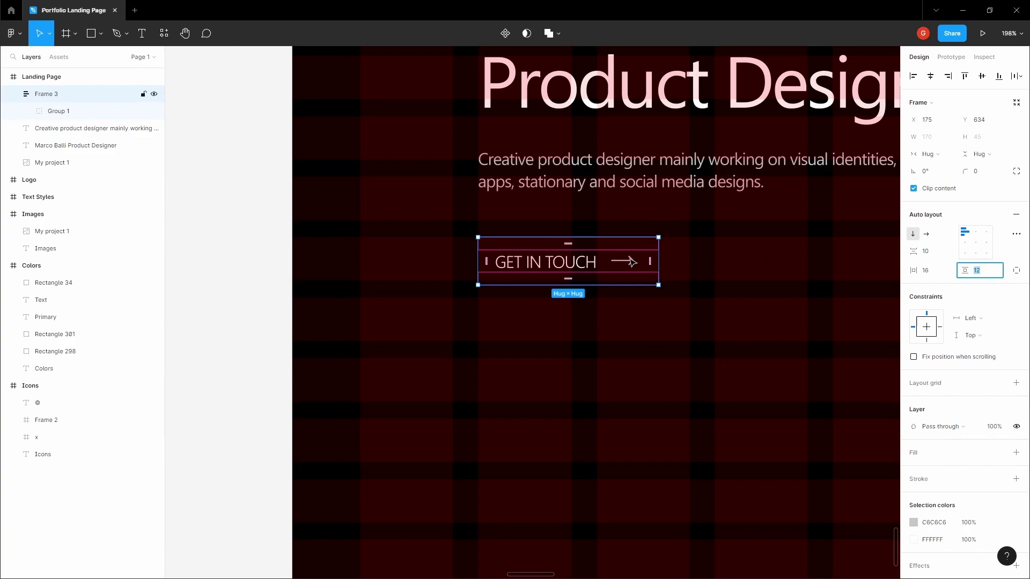
pyautogui.scroll(-3, 632, 262)
pyautogui.scroll(2, 678, 241)
pyautogui.scroll(-2, 654, 248)
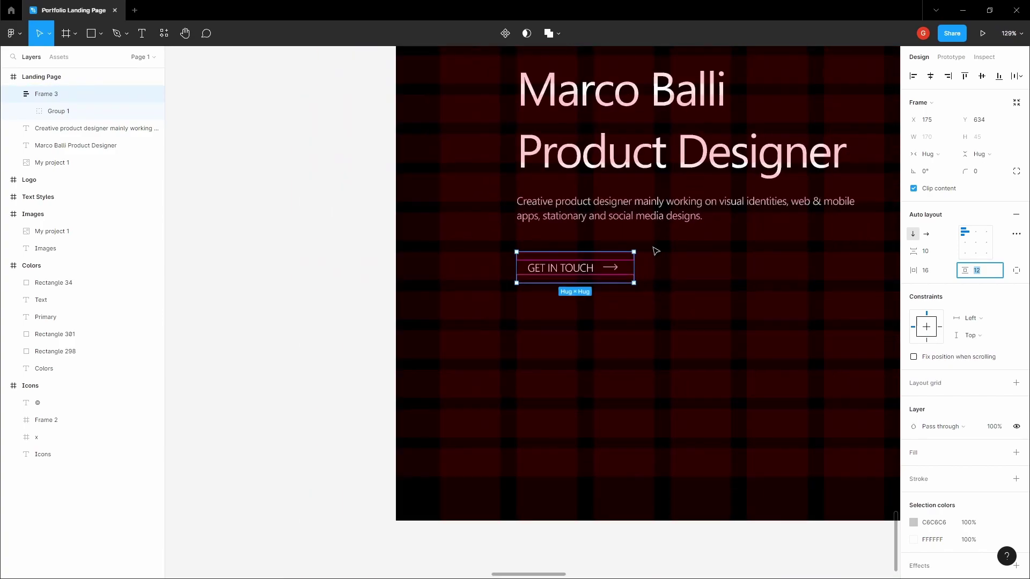
pyautogui.scroll(3, 676, 265)
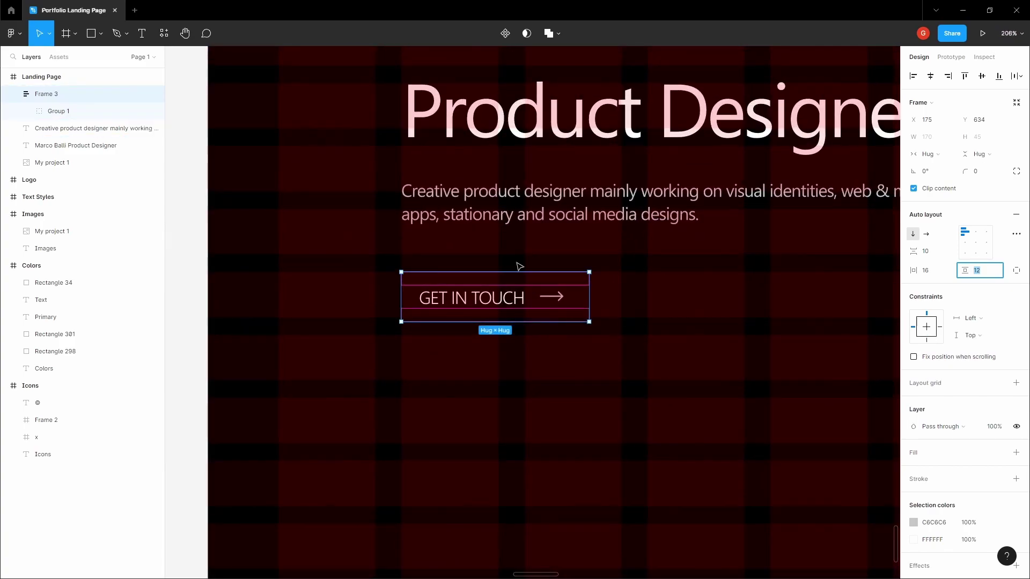
pyautogui.click(519, 266)
# - Add an inside C6C6C6 border of 0.5 weight to the GET IN TOUCH button frame
pyautogui.click(546, 223)
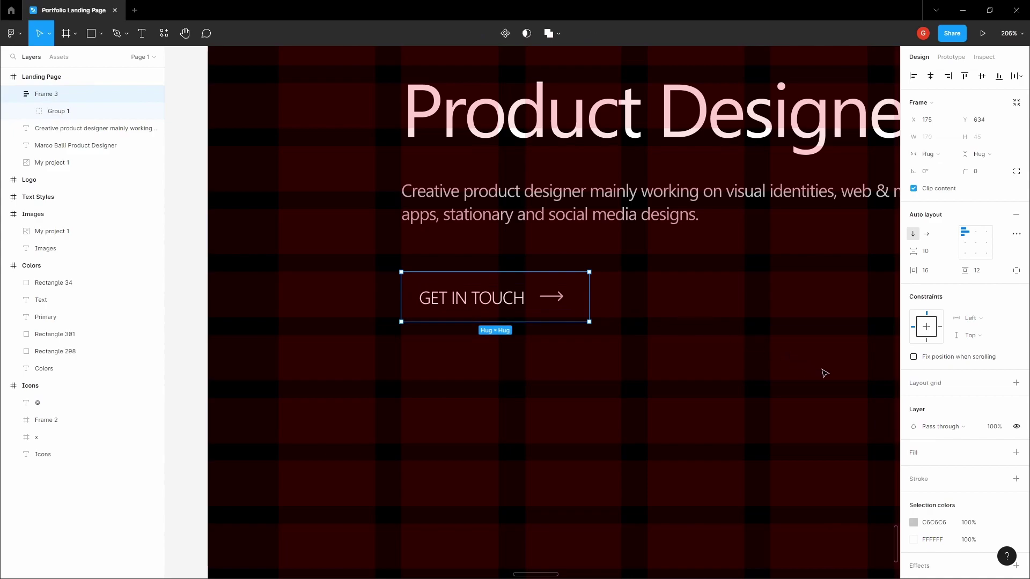
pyautogui.click(1016, 478)
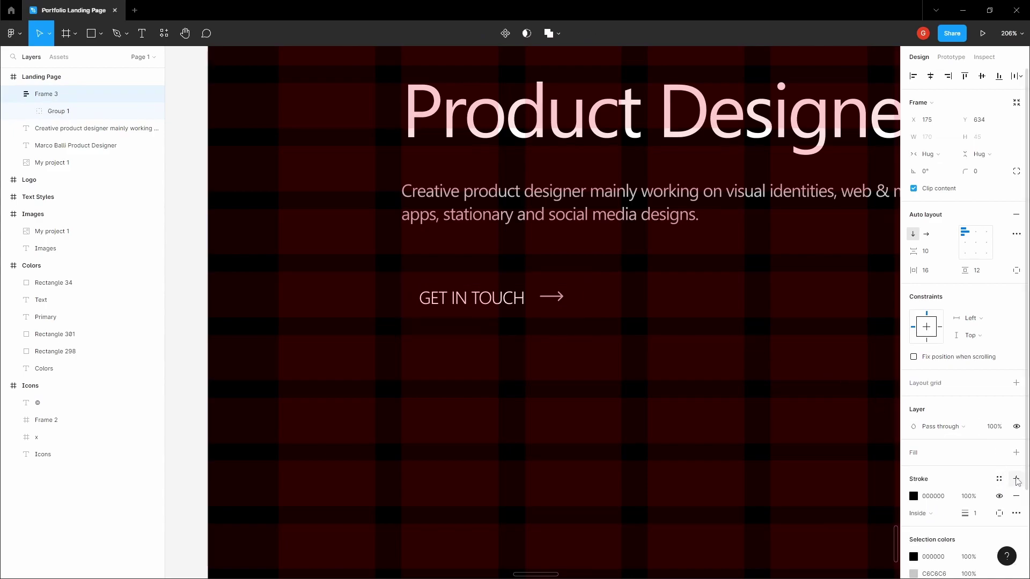
pyautogui.click(939, 498)
pyautogui.write('C6C6C6')
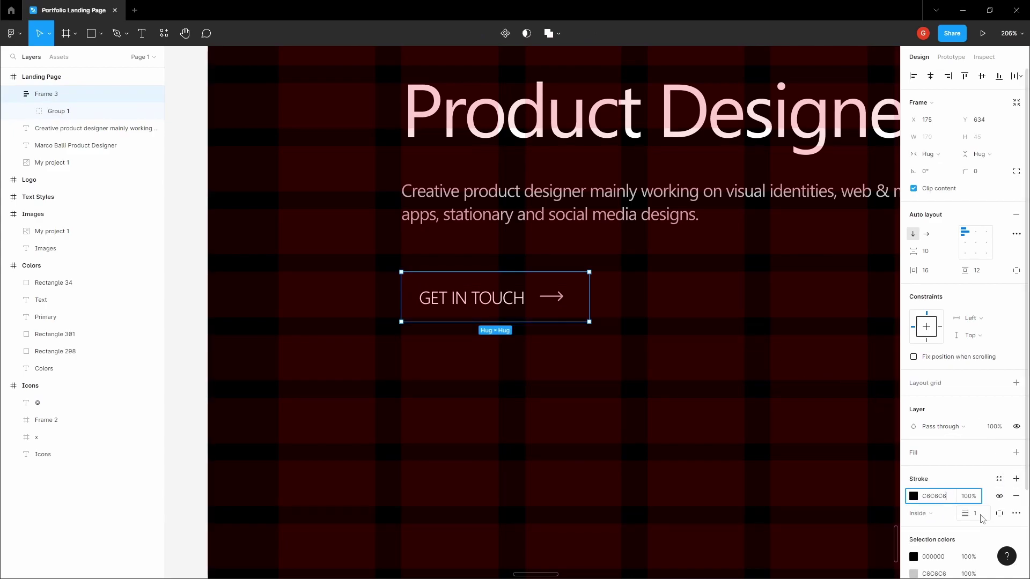
pyautogui.click(981, 516)
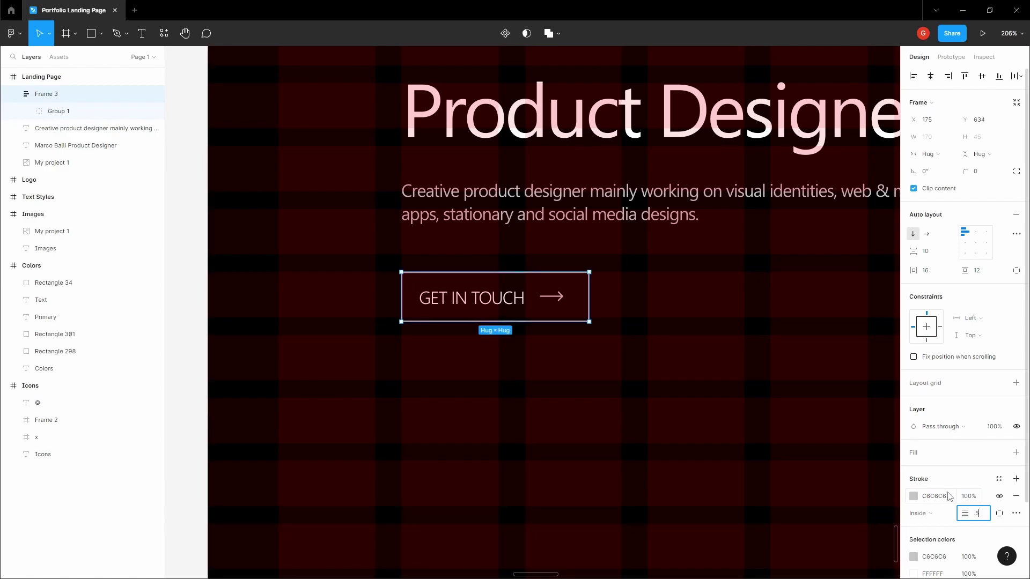
pyautogui.click(538, 372)
# - Reselect the GET IN TOUCH button frame and check its corner radius
pyautogui.scroll(-3, 544, 322)
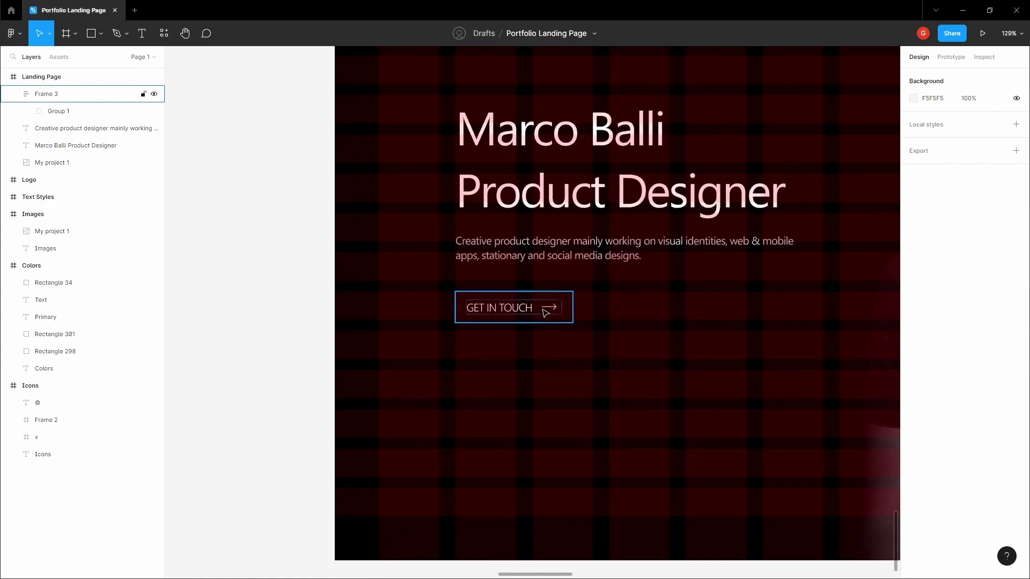
pyautogui.click(546, 312)
pyautogui.scroll(3, 546, 312)
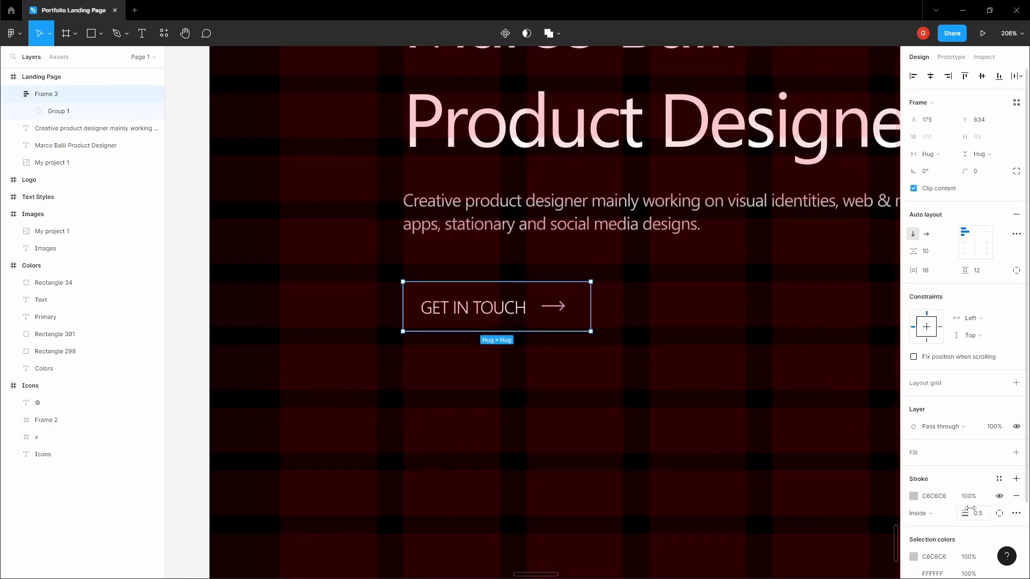
pyautogui.scroll(2, 582, 372)
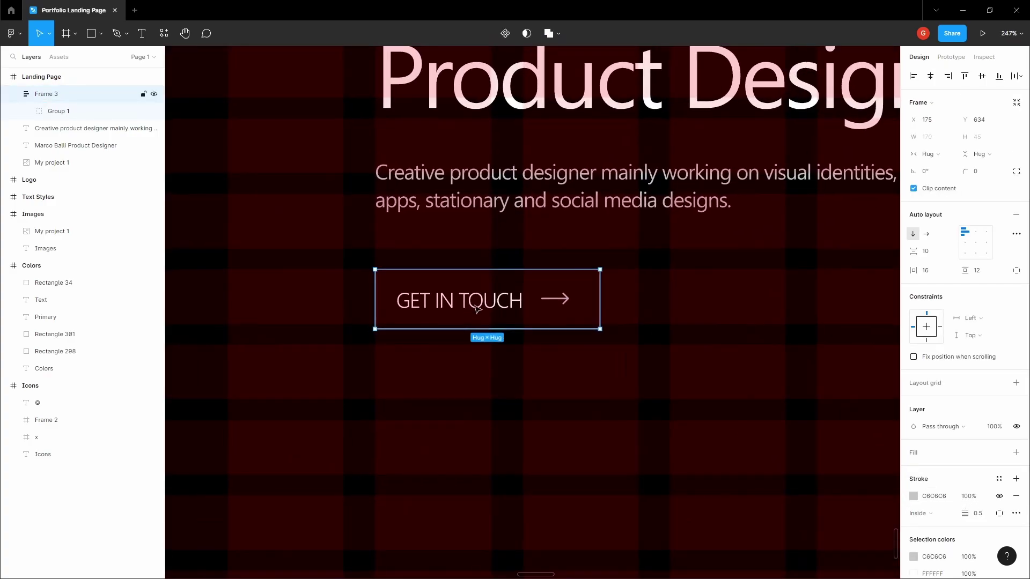
pyautogui.scroll(-1, 582, 372)
pyautogui.click(988, 172)
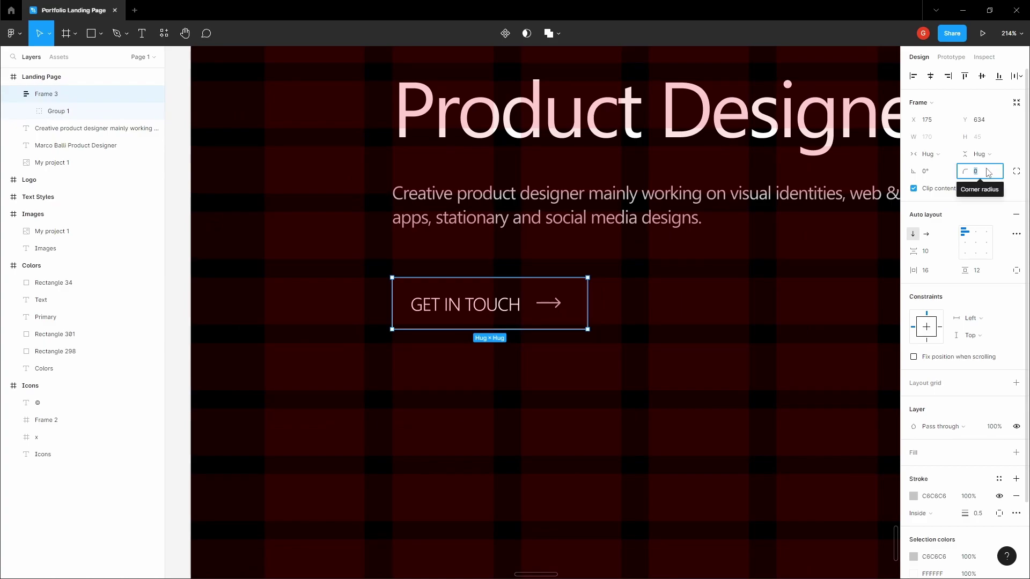
pyautogui.click(669, 323)
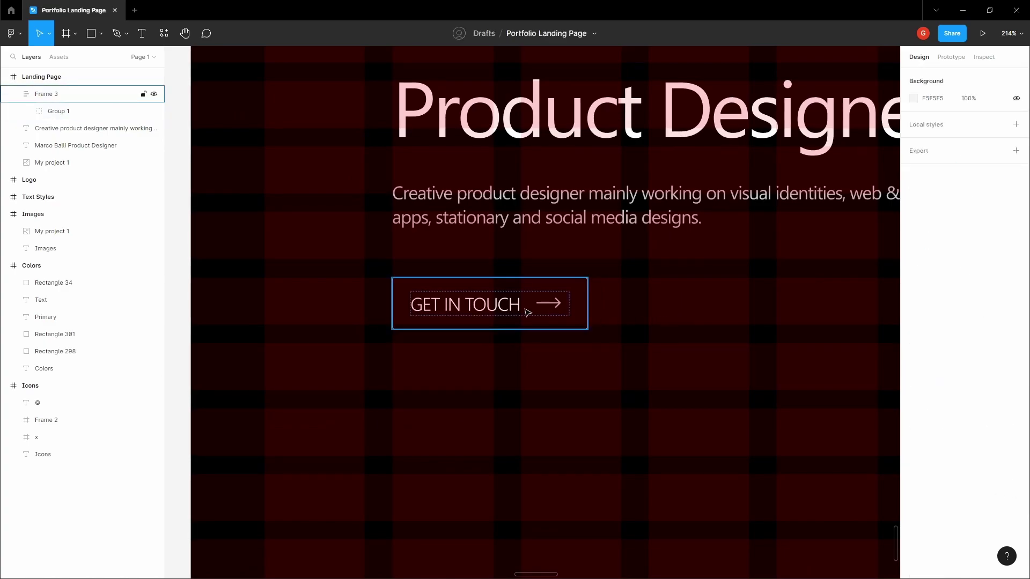
pyautogui.scroll(-10, 652, 299)
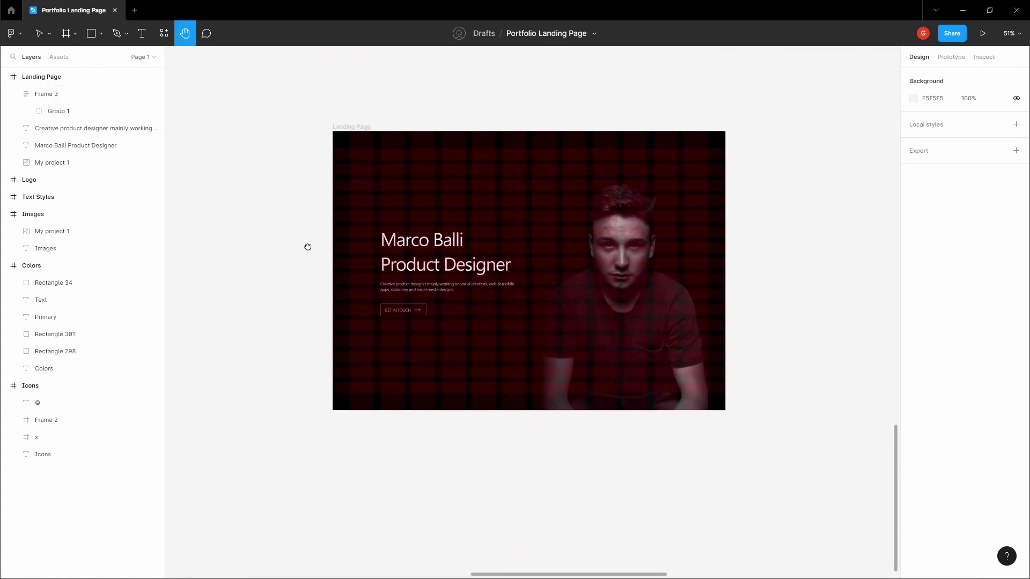
# - Hide the layout grids and inspect the grey paragraph and GET IN TOUCH button
pyautogui.hotkey('ctrl', 'shift', '4')
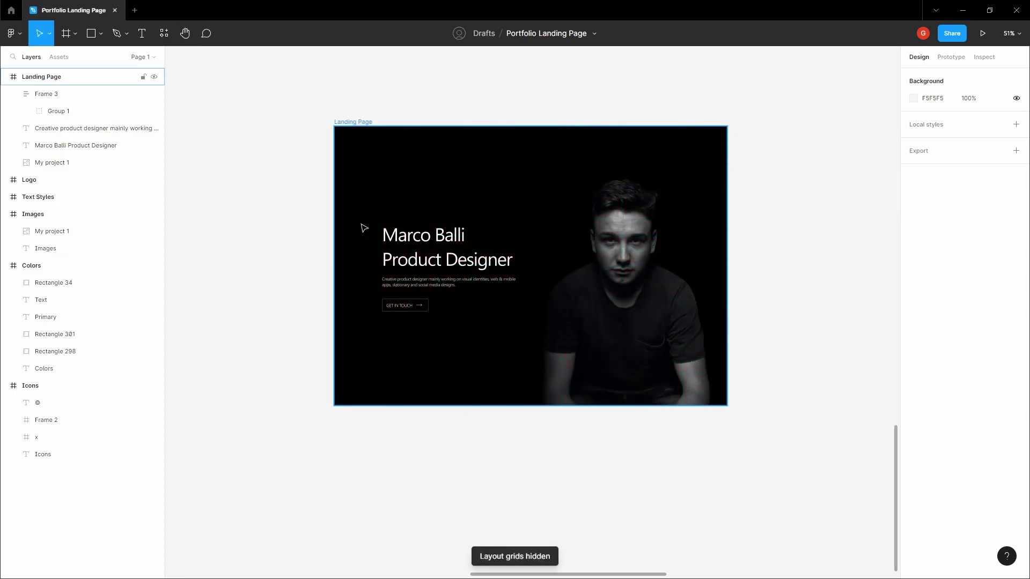
pyautogui.scroll(5, 369, 229)
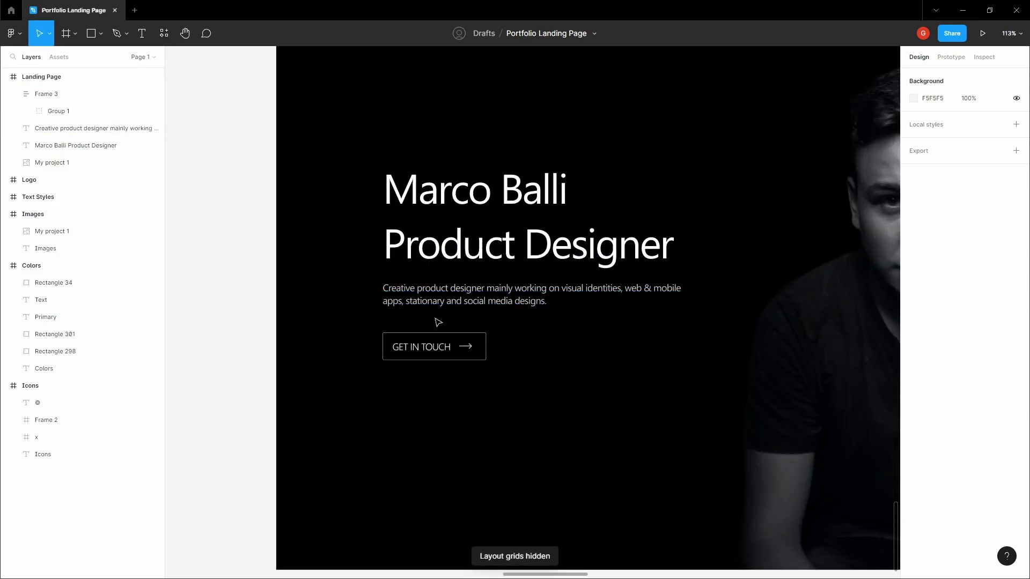
pyautogui.click(438, 298)
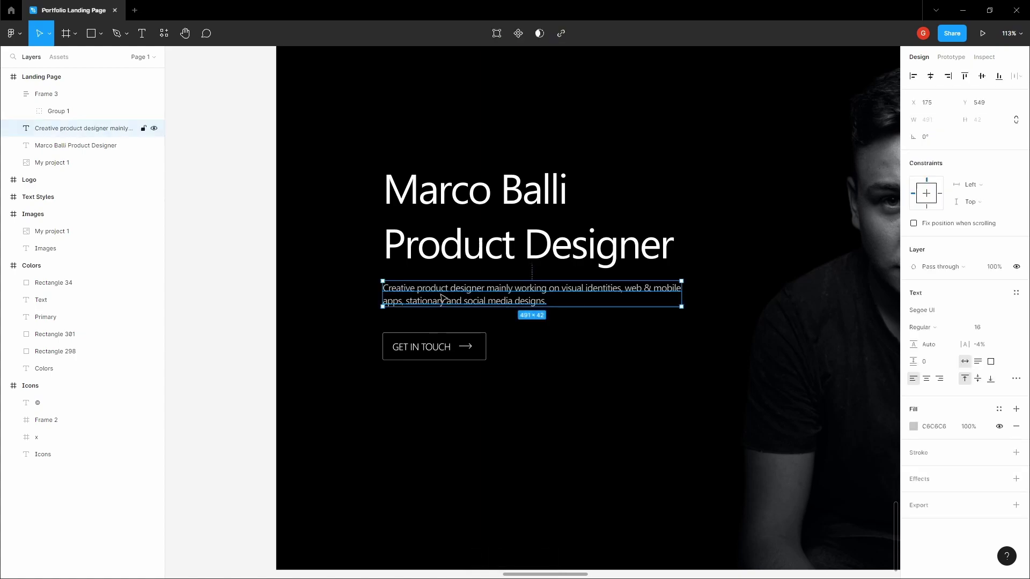
pyautogui.click(422, 349)
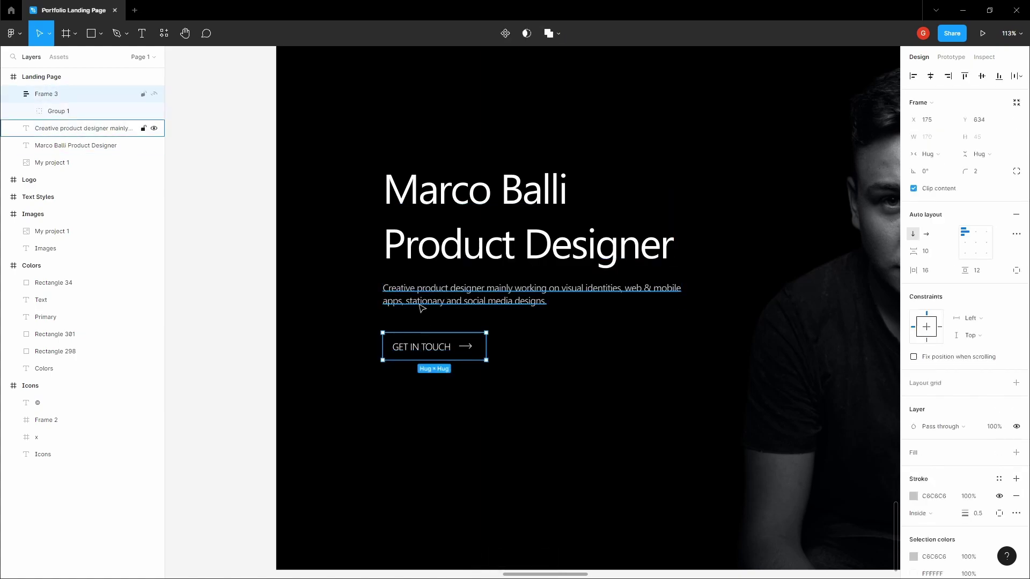
pyautogui.click(294, 310)
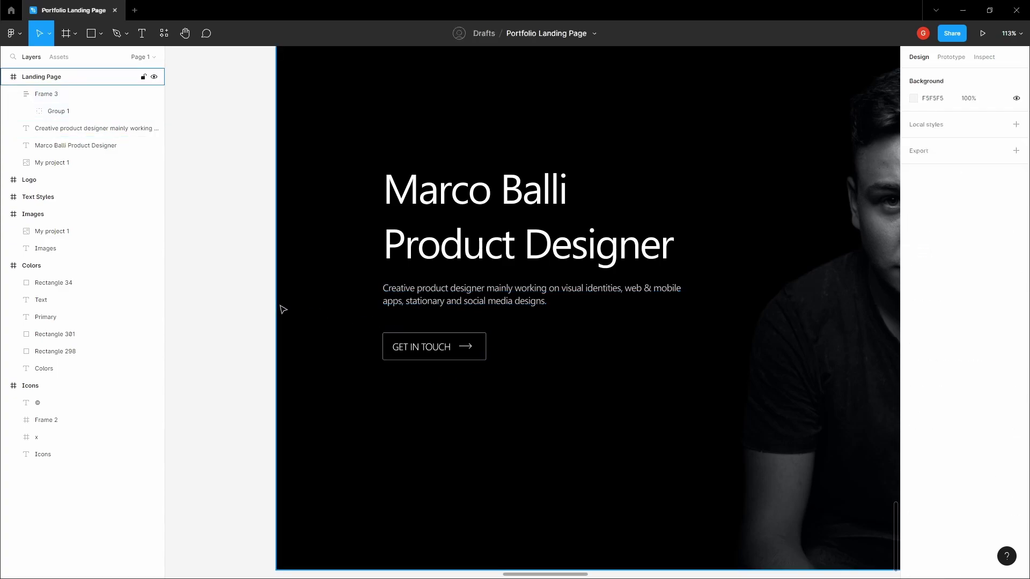
pyautogui.scroll(5, 392, 339)
pyautogui.hotkey('ctrl', 'shift', '4')
pyautogui.click(384, 339)
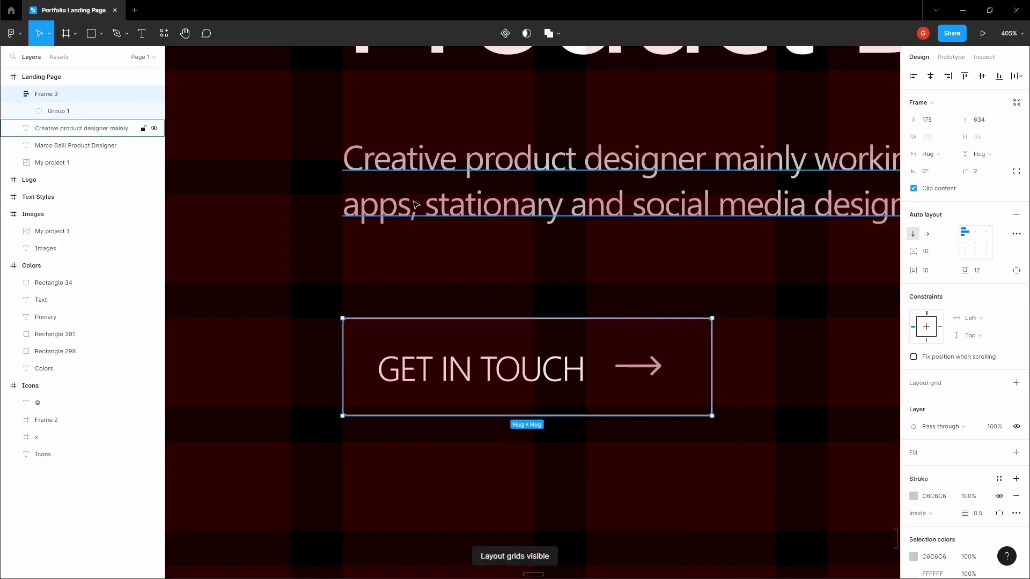
pyautogui.scroll(-2, 424, 201)
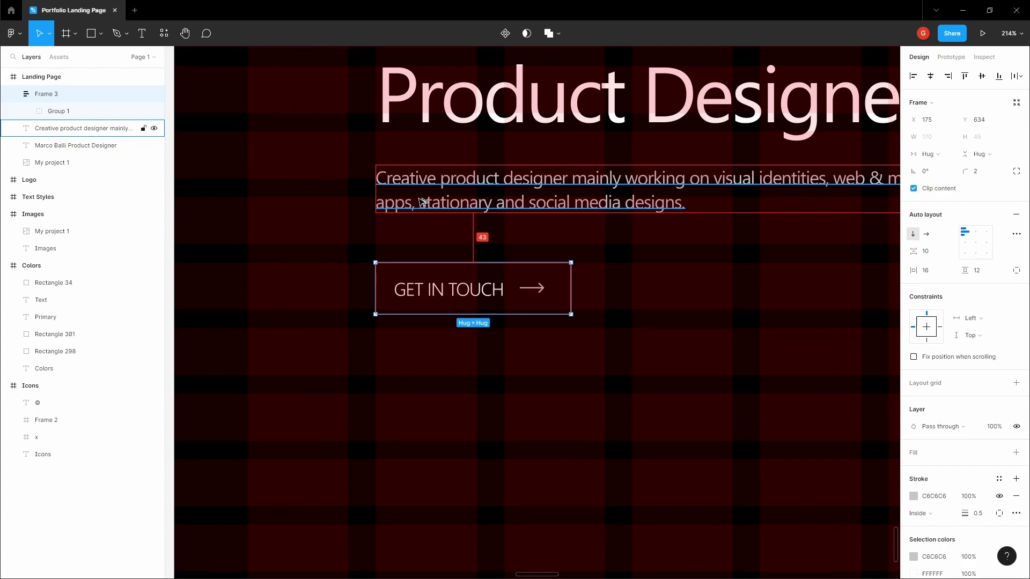
pyautogui.hotkey('shift', 'Up')
pyautogui.press('Up')
pyautogui.hotkey('shift', 'Down')
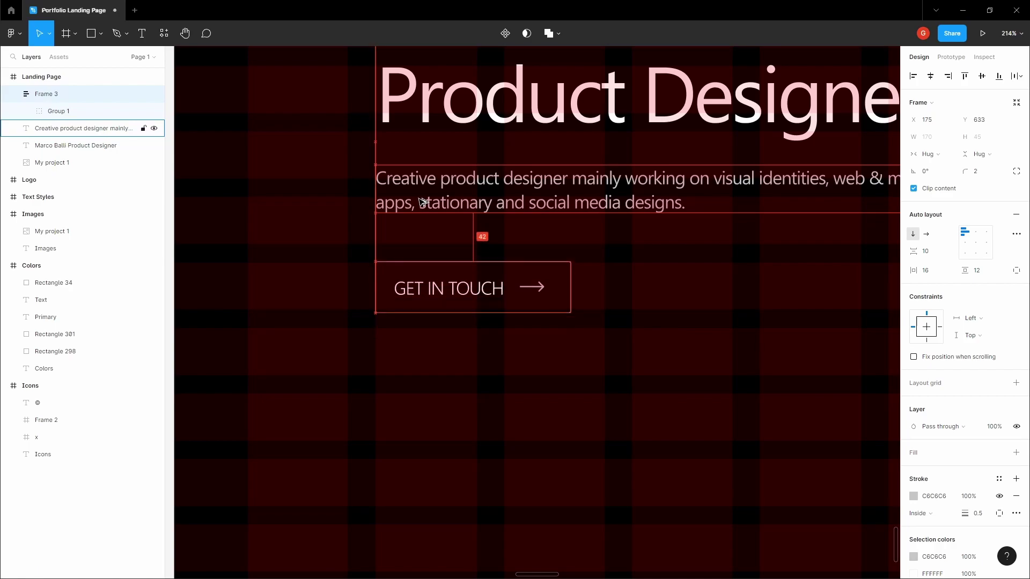
pyautogui.hotkey('shift', 'Down')
pyautogui.hotkey('shift', 'Up')
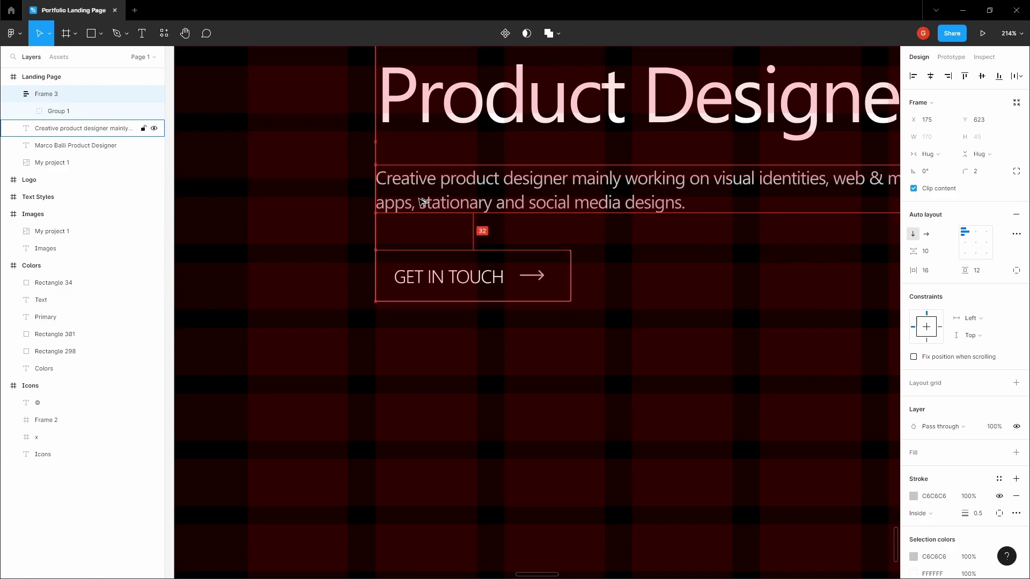
pyautogui.hotkey('shift', 'Down')
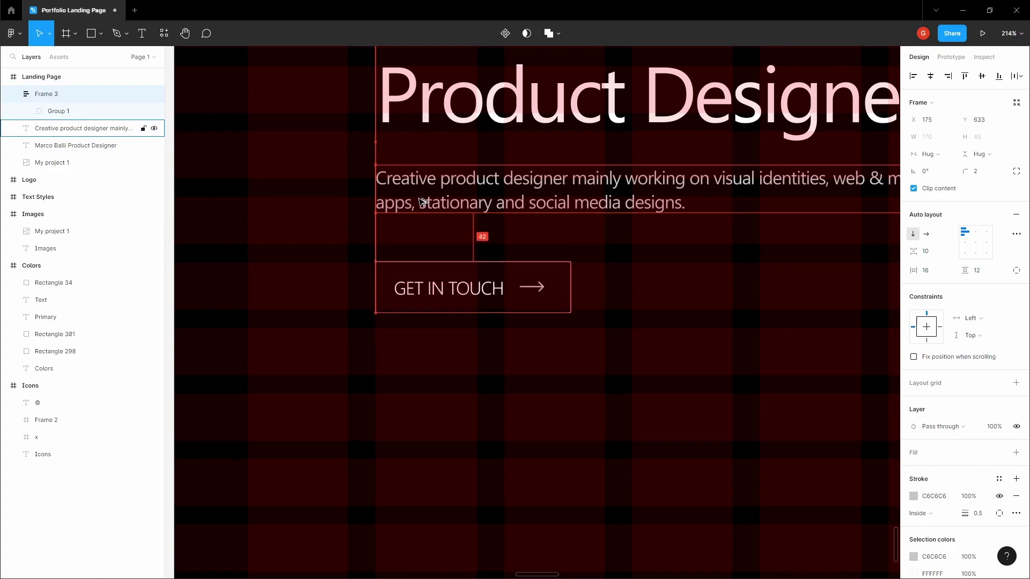
pyautogui.hotkey('shift', 'Down')
pyautogui.hotkey('shift', 'Up')
pyautogui.hotkey('shift', 'Up')
pyautogui.hotkey('shift', 'Down')
pyautogui.hotkey('shift', 'Down')
pyautogui.hotkey('shift', 'Up')
pyautogui.hotkey('shift', 'Up')
pyautogui.scroll(-5, 423, 202)
pyautogui.click(302, 191)
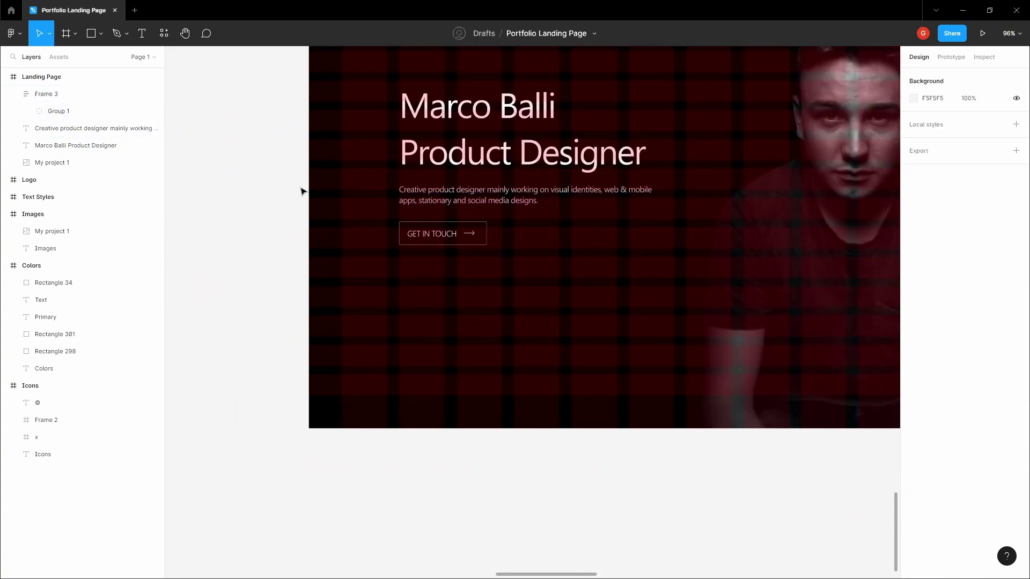
pyautogui.moveTo(302, 191); pyautogui.dragTo(254, 277)
pyautogui.click(333, 328)
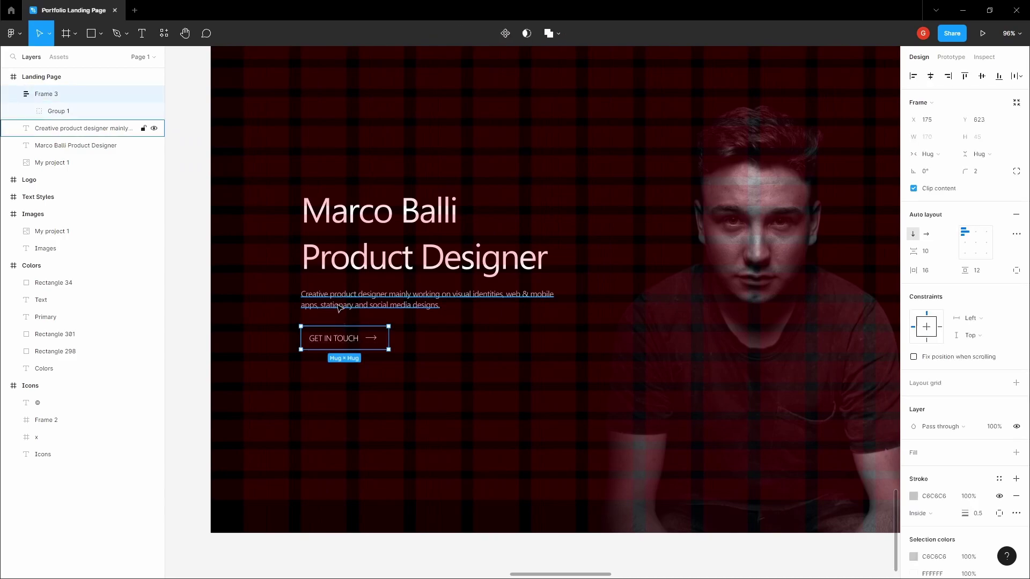
pyautogui.press('Escape')
pyautogui.click(358, 329)
pyautogui.scroll(5, 328, 325)
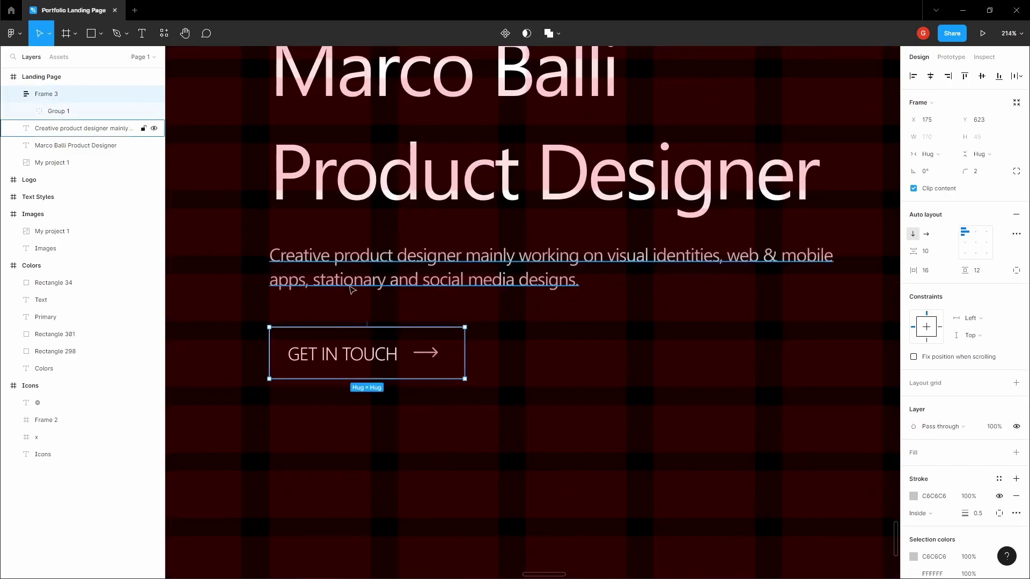
pyautogui.scroll(-3, 357, 290)
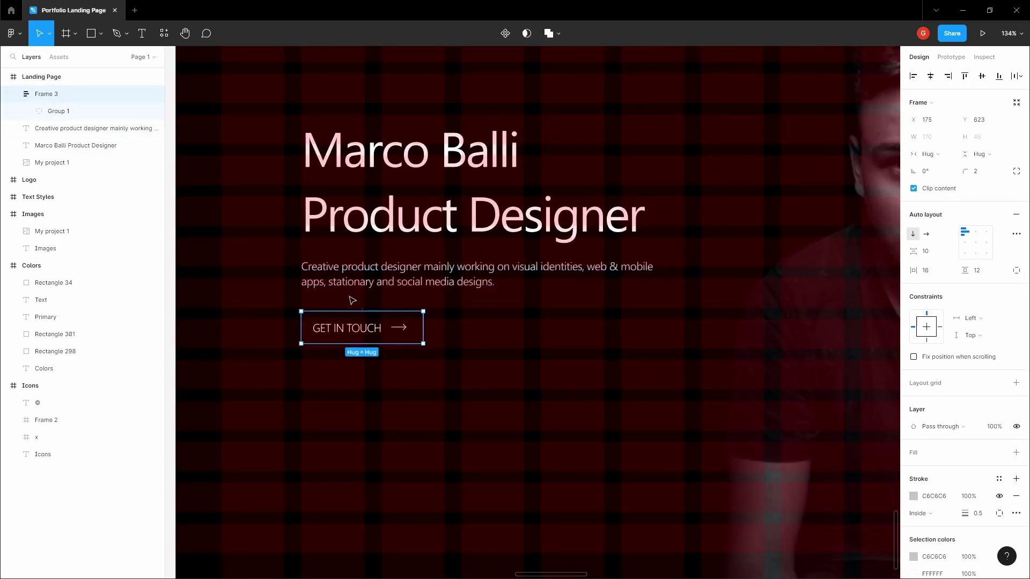
pyautogui.press('alt')
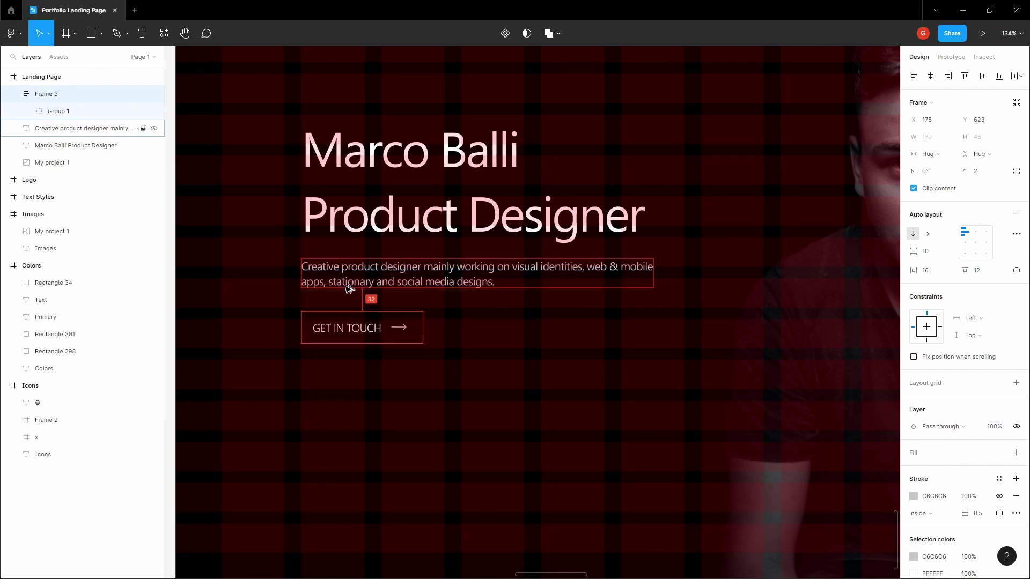
pyautogui.press('Escape')
pyautogui.scroll(-5, 358, 278)
pyautogui.moveTo(229, 235); pyautogui.dragTo(272, 246)
pyautogui.moveTo(385, 269); pyautogui.dragTo(450, 325)
pyautogui.press('v')
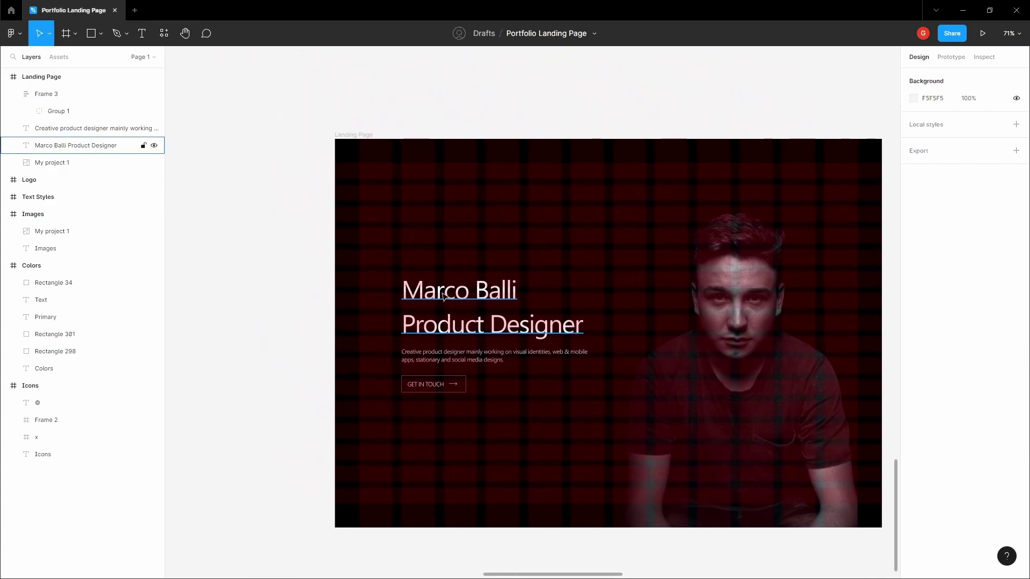
# - Create a text label reading '+10 YEARS OF EXPERIENCE' above the title
pyautogui.click(429, 282)
pyautogui.click(414, 261)
pyautogui.scroll(5, 416, 264)
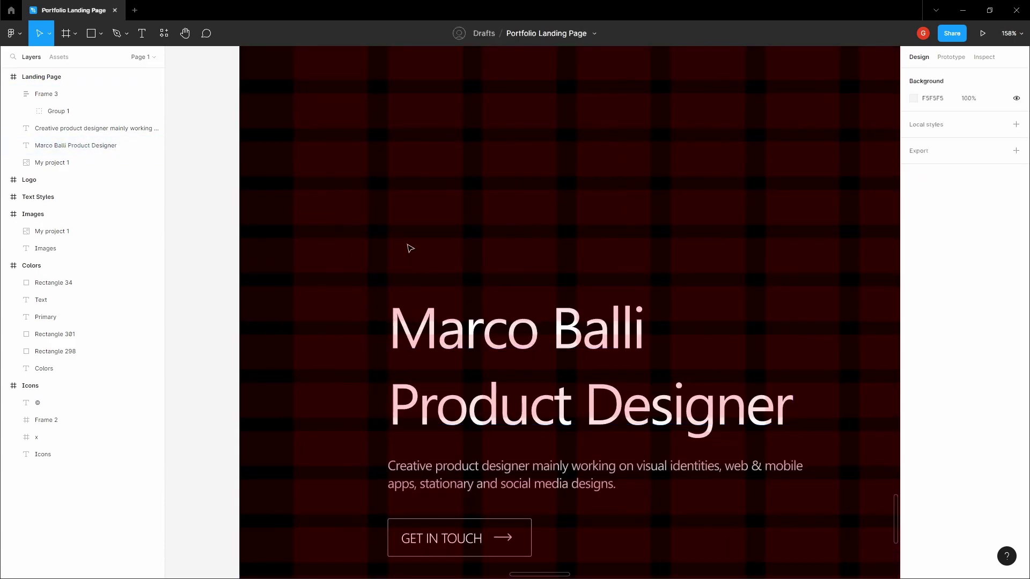
pyautogui.scroll(4, 408, 252)
pyautogui.press('t')
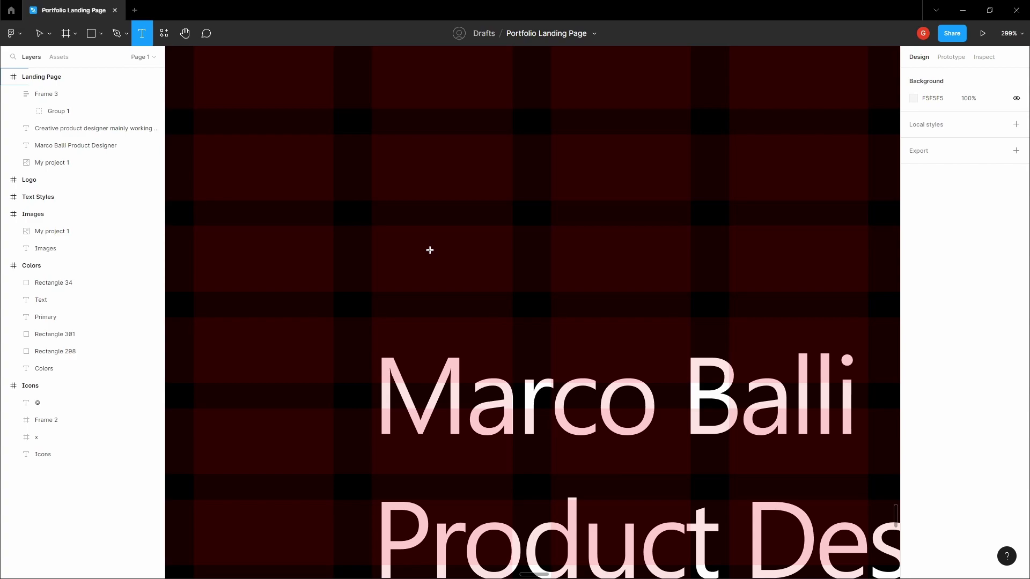
pyautogui.click(446, 231)
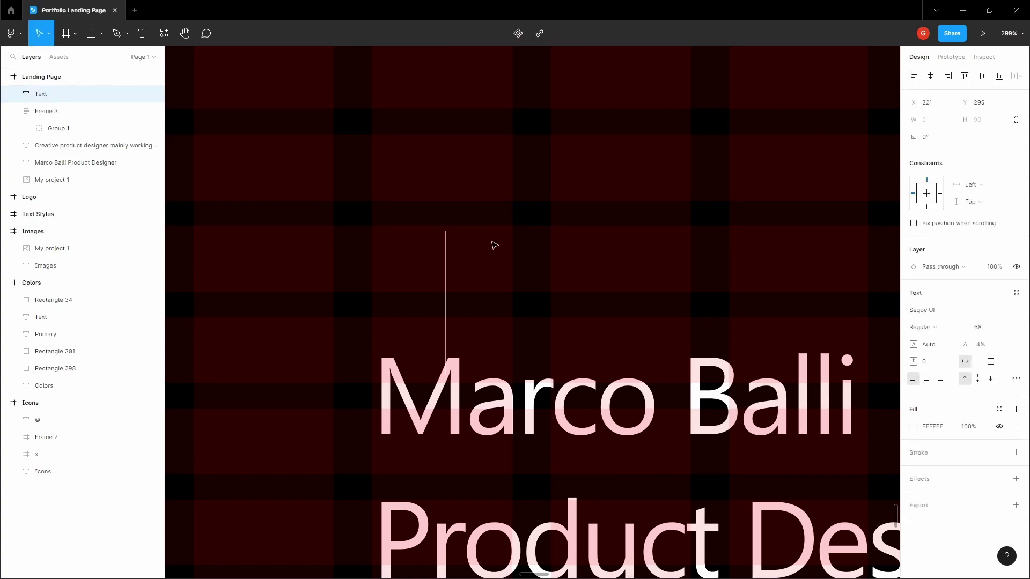
pyautogui.write('+10 ye')
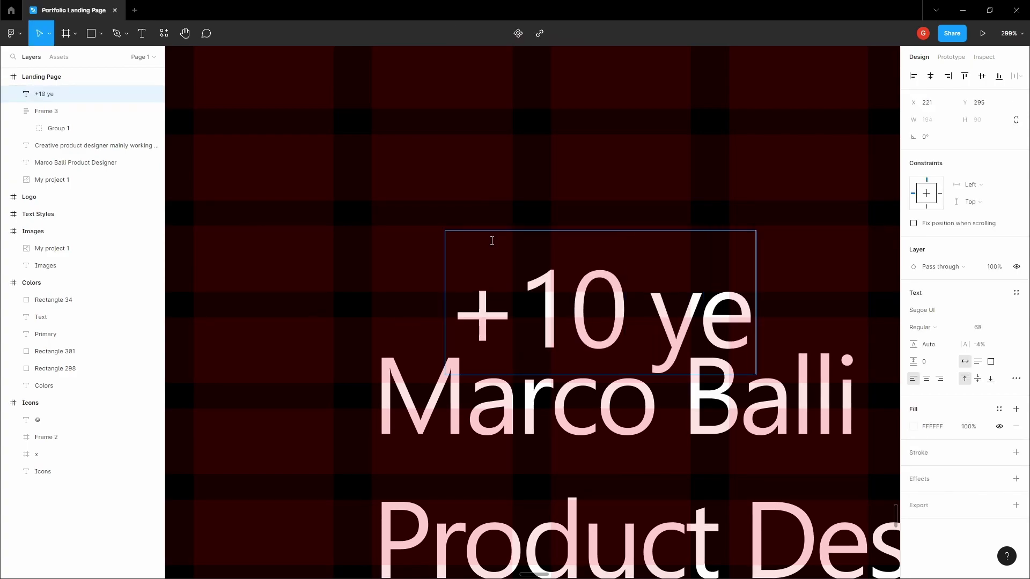
pyautogui.press('BackSpace')
pyautogui.press('BackSpace')
pyautogui.write('YEA')
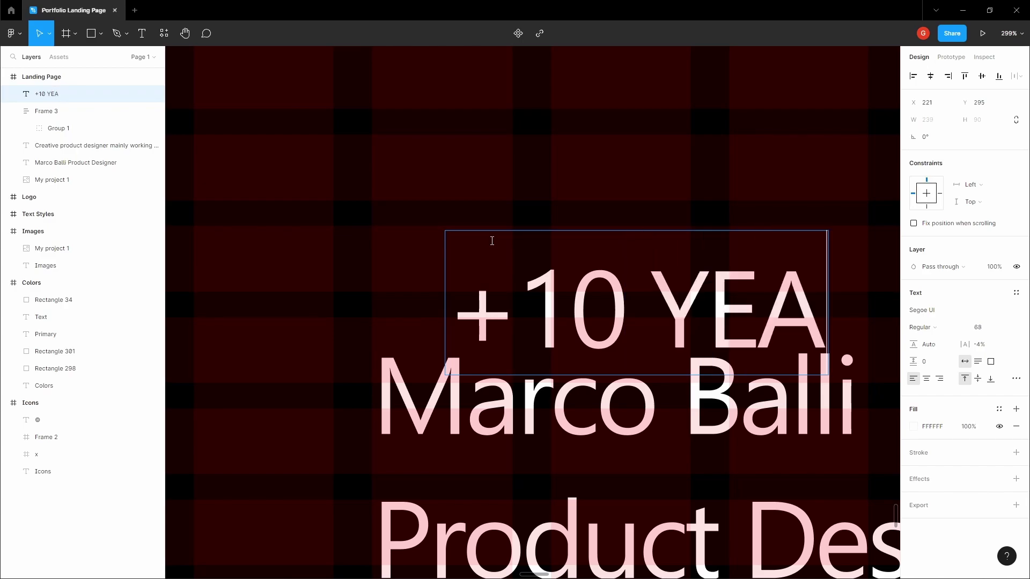
pyautogui.write('RS OF EXPERIEN')
pyautogui.press('Escape')
pyautogui.scroll(-5, 512, 227)
pyautogui.moveTo(512, 227); pyautogui.dragTo(413, 193)
pyautogui.click(980, 327)
pyautogui.write('14')
pyautogui.press('Tab')
pyautogui.press('Escape')
pyautogui.press('Escape')
pyautogui.moveTo(489, 198); pyautogui.dragTo(549, 245)
# - Deselect everything and hide the layout grids
pyautogui.click(401, 227)
pyautogui.scroll(-5, 400, 228)
pyautogui.hotkey('ctrl', 'shift', '4')
pyautogui.scroll(5, 320, 221)
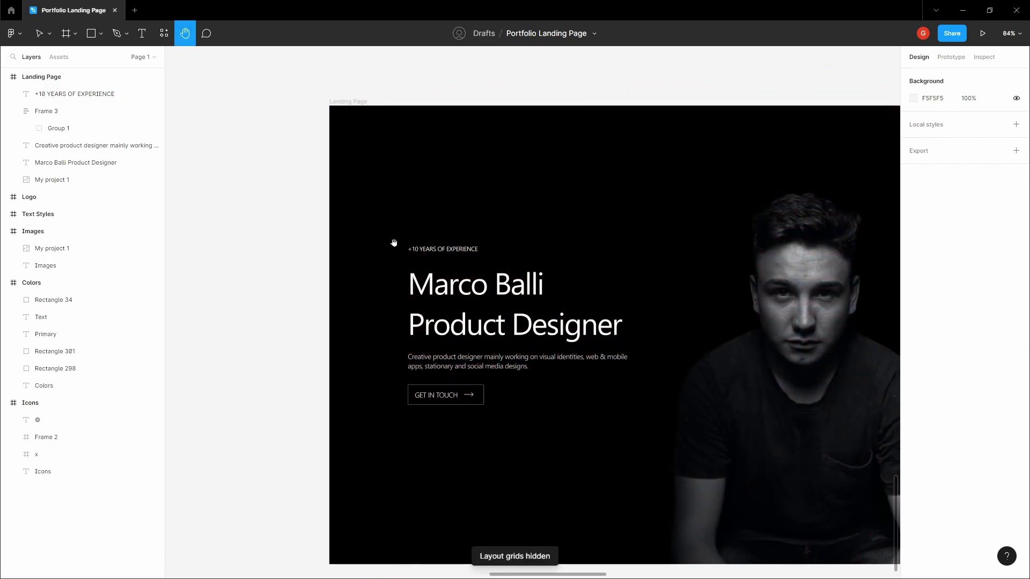
# - Wrap the label in an auto-layout frame with 6 vertical and 4 horizontal padding
pyautogui.click(390, 242)
pyautogui.moveTo(391, 241); pyautogui.dragTo(430, 240)
pyautogui.scroll(8, 431, 240)
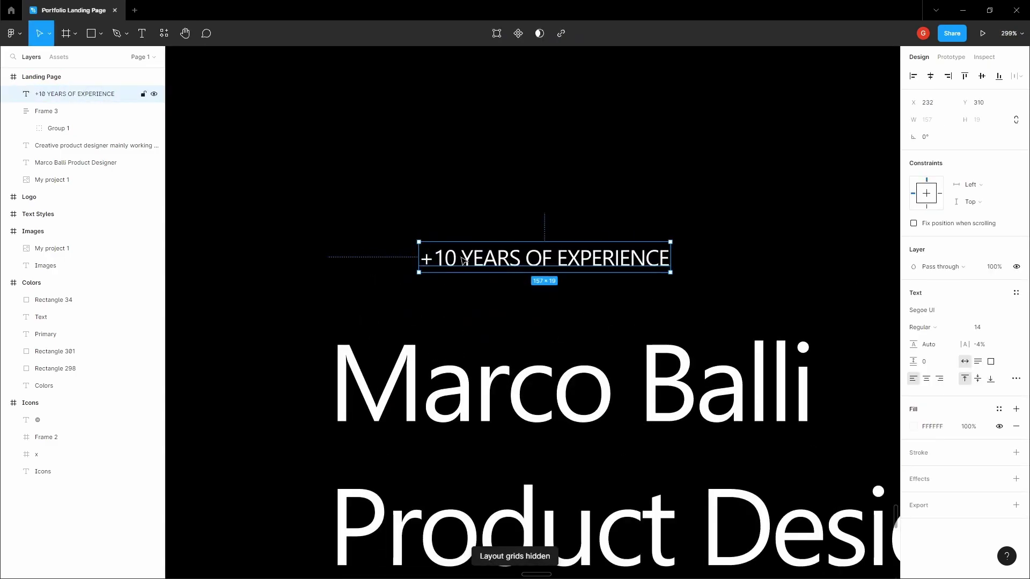
pyautogui.hotkey('shift', 'a')
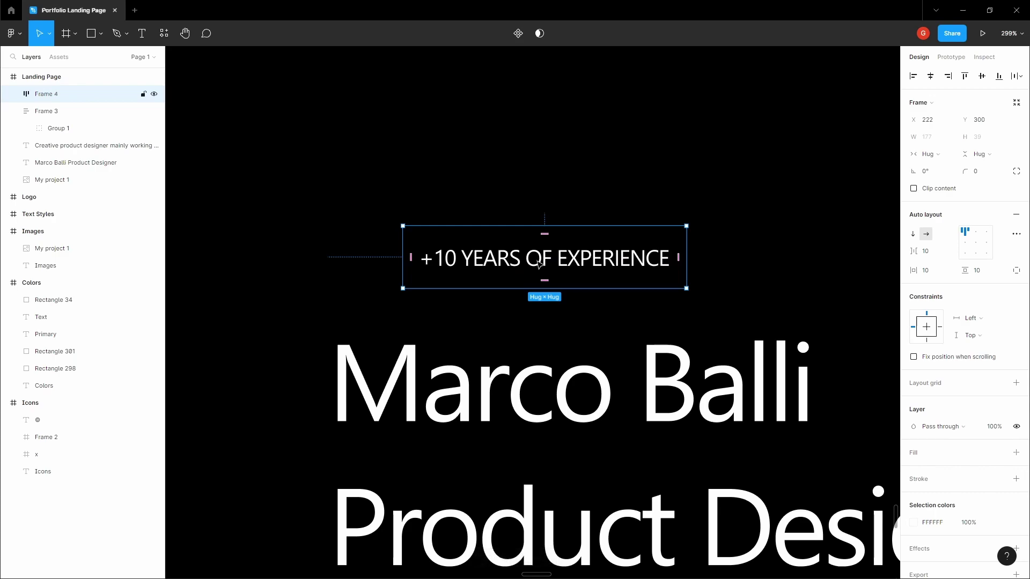
pyautogui.click(991, 274)
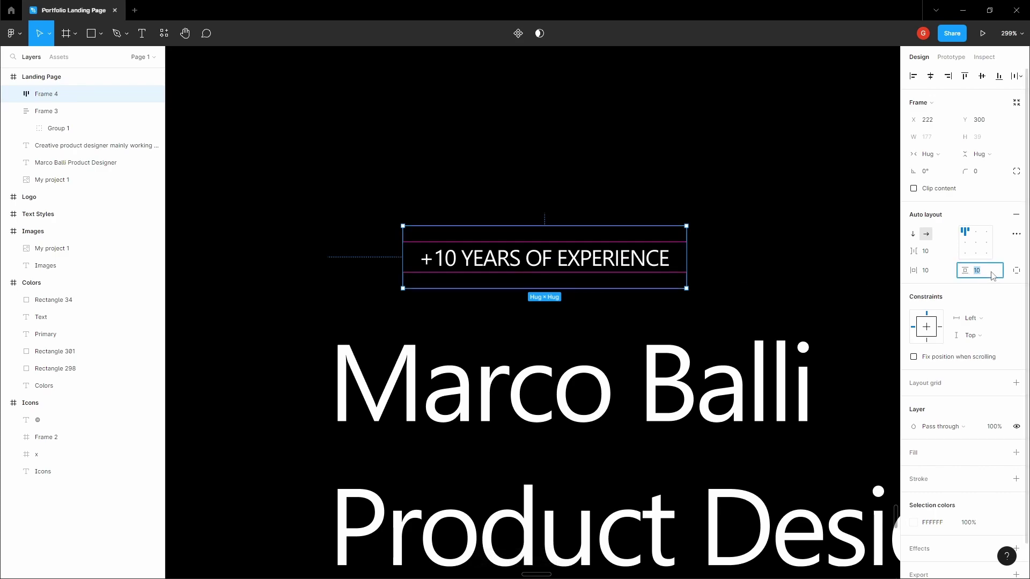
pyautogui.write('6')
pyautogui.press('Return')
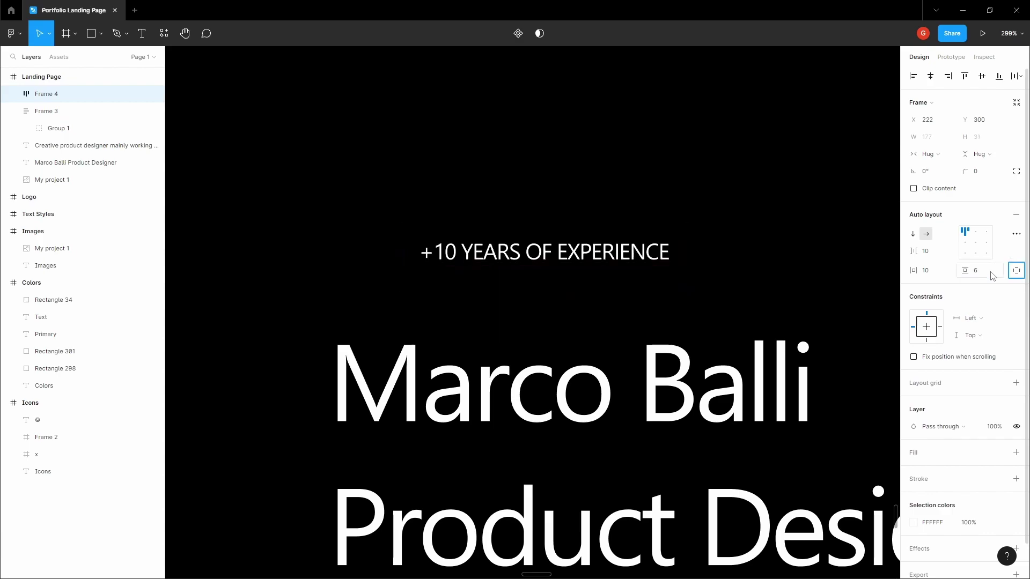
pyautogui.click(933, 273)
pyautogui.write('4')
pyautogui.press('Tab')
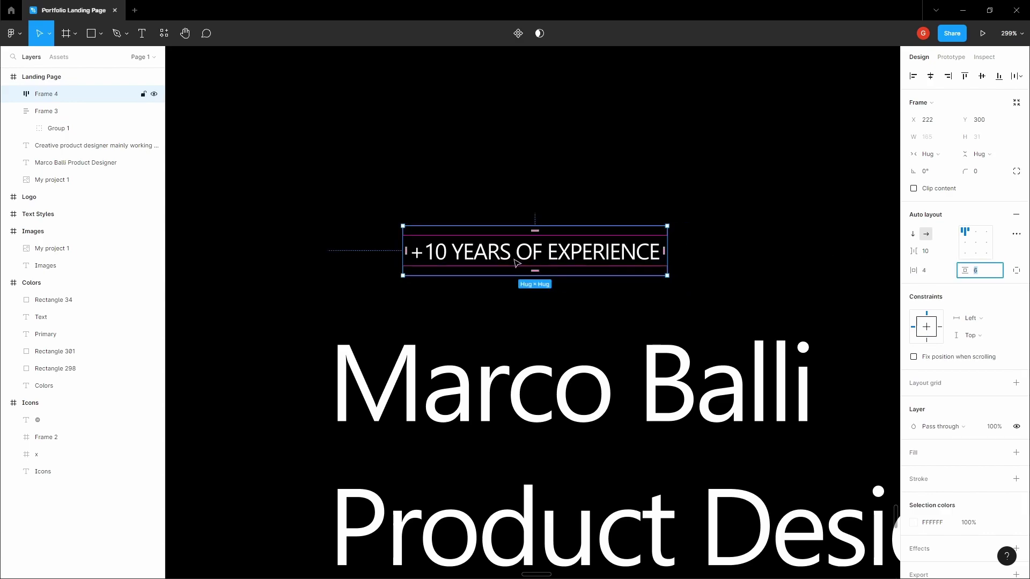
# - Give the label frame a dark fill colour
pyautogui.scroll(-3, 516, 266)
pyautogui.click(549, 202)
pyautogui.click(534, 252)
pyautogui.scroll(2, 534, 252)
pyautogui.click(1016, 453)
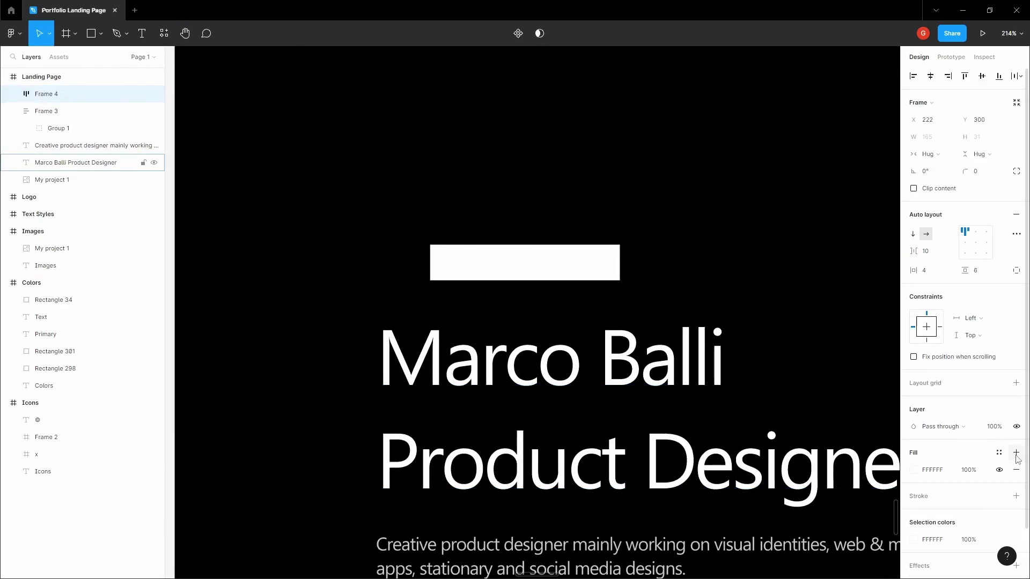
pyautogui.click(915, 471)
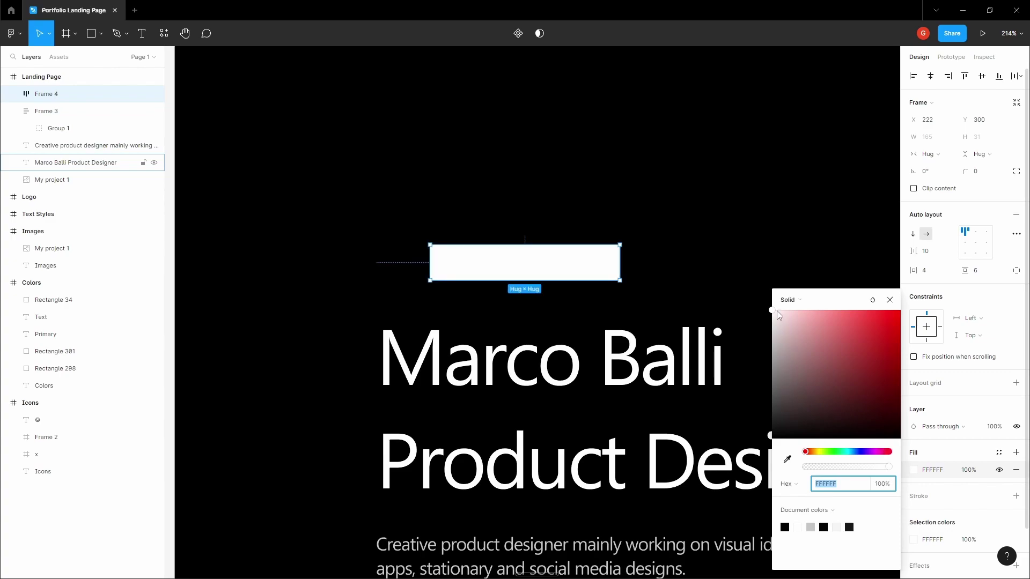
pyautogui.moveTo(777, 313); pyautogui.dragTo(770, 421)
pyautogui.click(673, 259)
# - Pan across the canvas to the Primary colour swatches
pyautogui.scroll(-5, 673, 259)
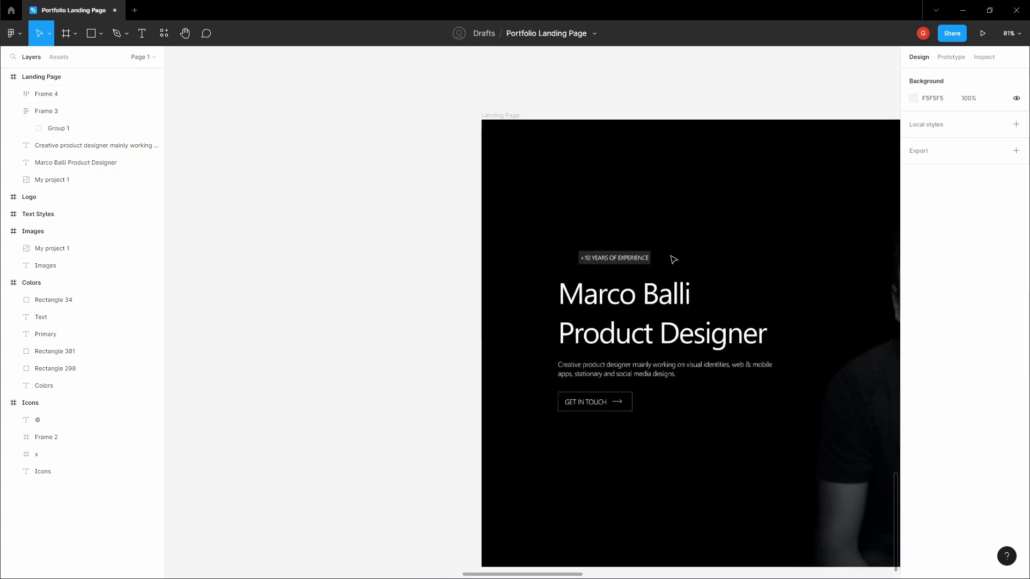
pyautogui.scroll(-8, 674, 259)
pyautogui.press('h')
pyautogui.scroll(4, 524, 273)
pyautogui.scroll(5, 536, 118)
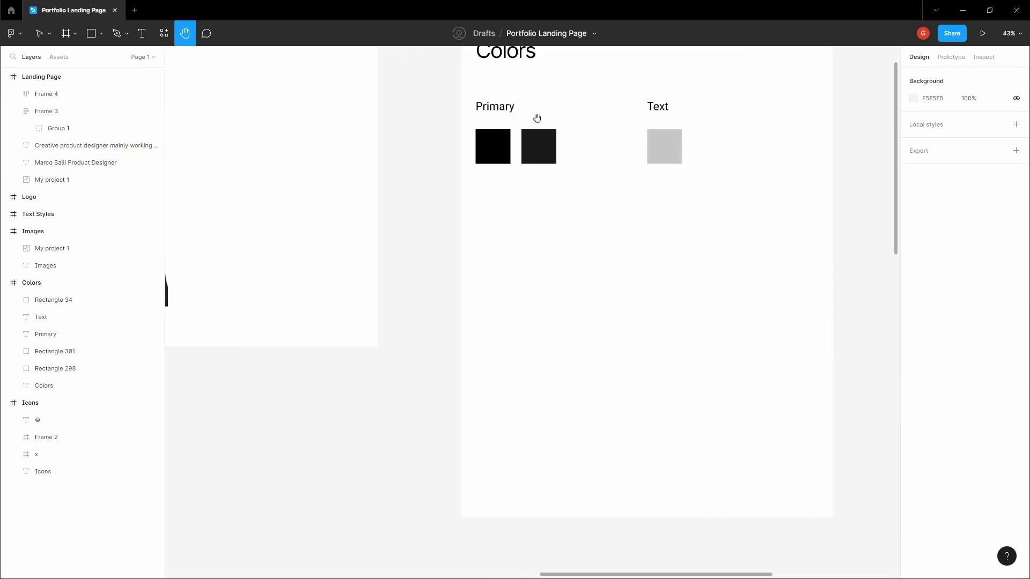
pyautogui.press('v')
pyautogui.click(537, 144)
pyautogui.scroll(1, 537, 134)
pyautogui.press('Escape')
pyautogui.press('h')
pyautogui.scroll(2, 405, 228)
pyautogui.scroll(-2, 429, 262)
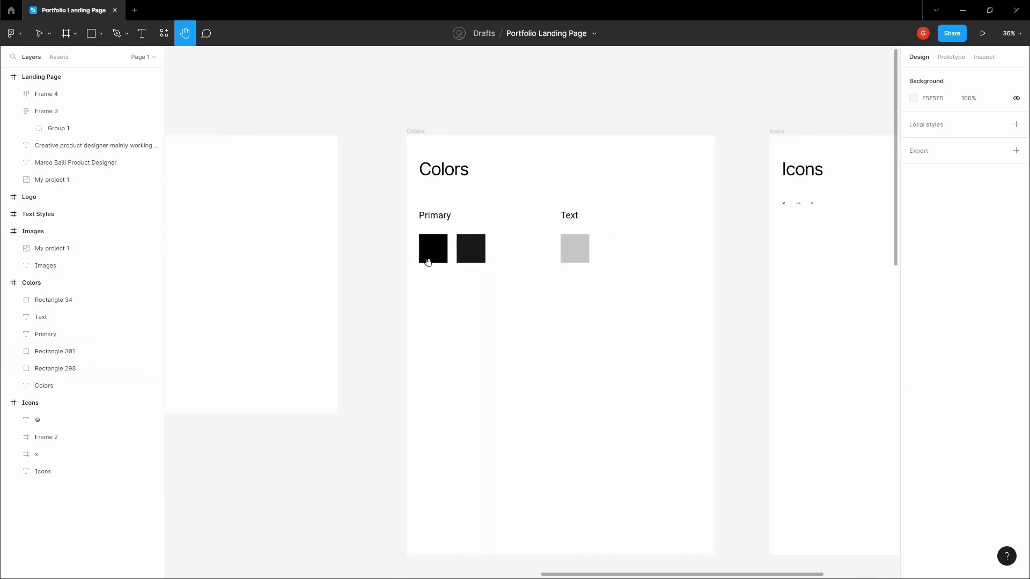
pyautogui.scroll(6, 452, 241)
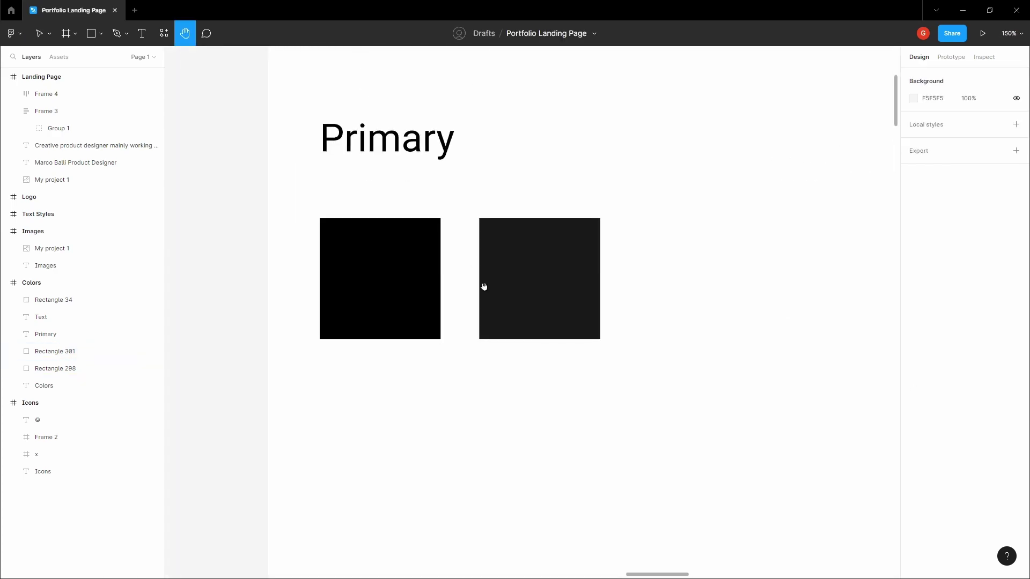
pyautogui.press('v')
# - Read the dark grey swatch's hex value, then pan back to the landing page
pyautogui.click(423, 274)
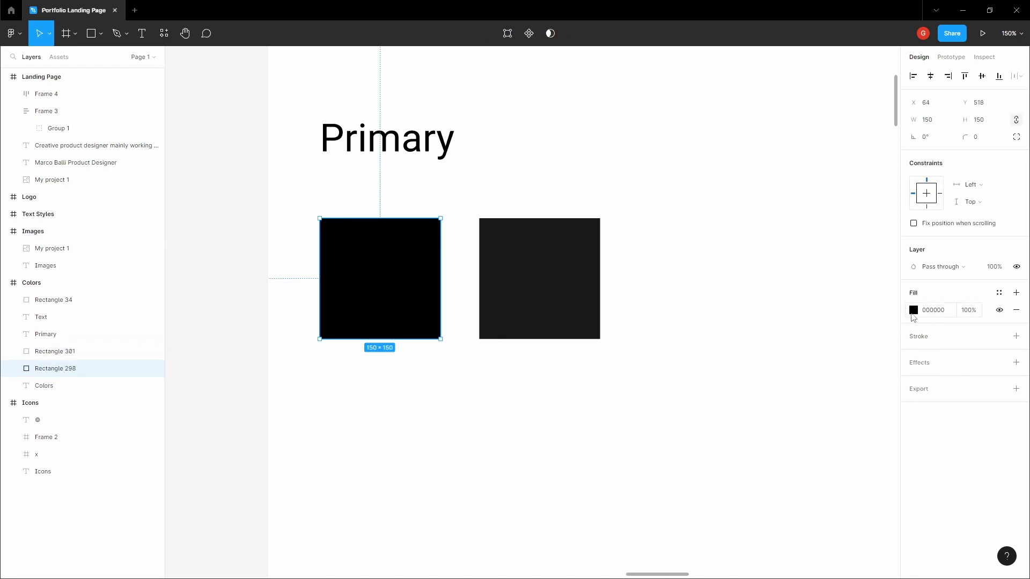
pyautogui.click(531, 264)
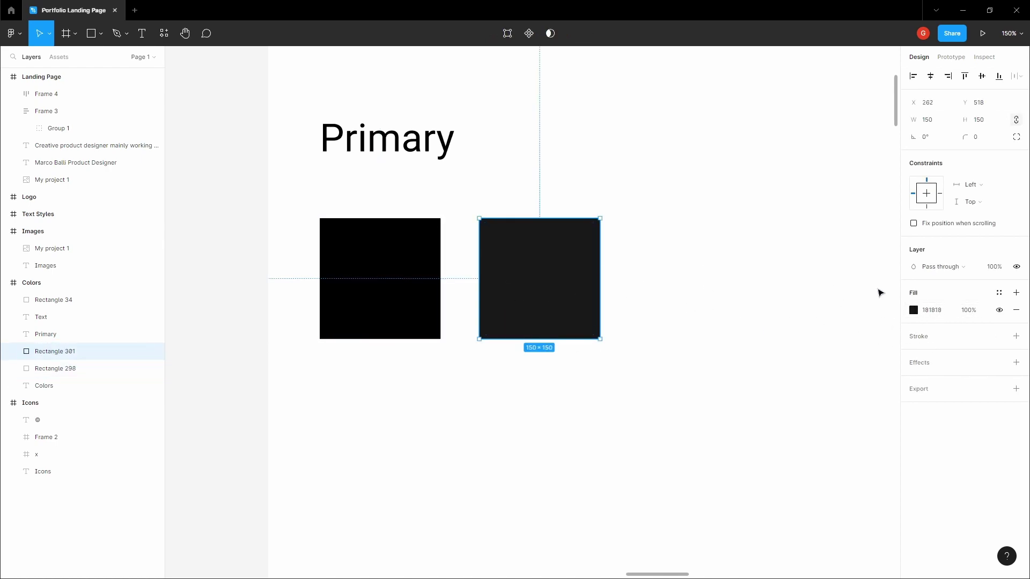
pyautogui.click(956, 313)
pyautogui.click(676, 268)
pyautogui.click(584, 282)
pyautogui.scroll(-10, 350, 301)
pyautogui.press('Escape')
pyautogui.press('h')
pyautogui.moveTo(344, 297); pyautogui.dragTo(557, 163)
pyautogui.scroll(2, 517, 285)
pyautogui.scroll(5, 539, 292)
# - Change the +10 YEARS badge fill to 181818
pyautogui.press('v')
pyautogui.click(581, 301)
pyautogui.scroll(3, 581, 301)
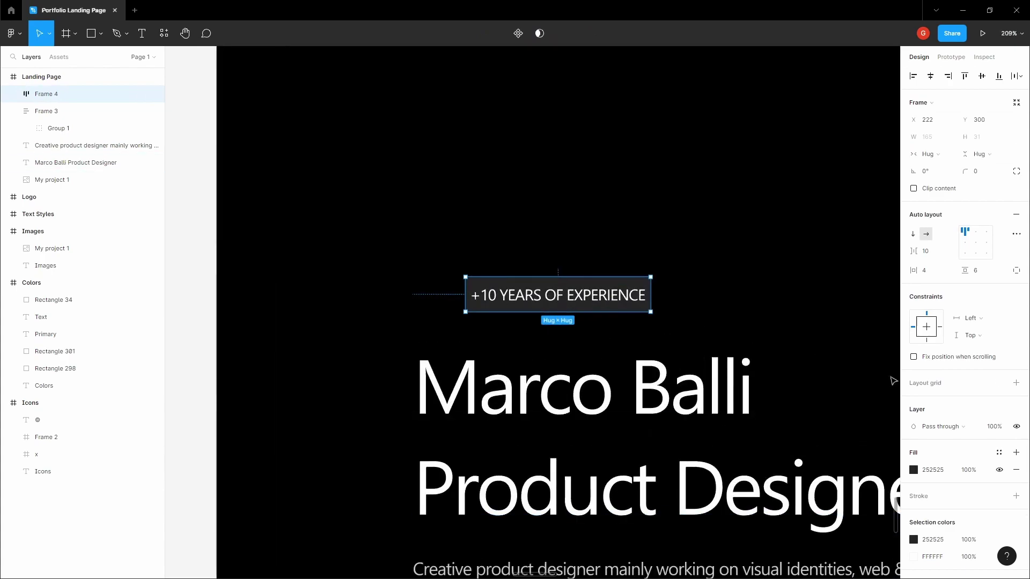
pyautogui.click(945, 470)
pyautogui.press('Escape')
pyautogui.press('Escape')
pyautogui.scroll(-3, 699, 247)
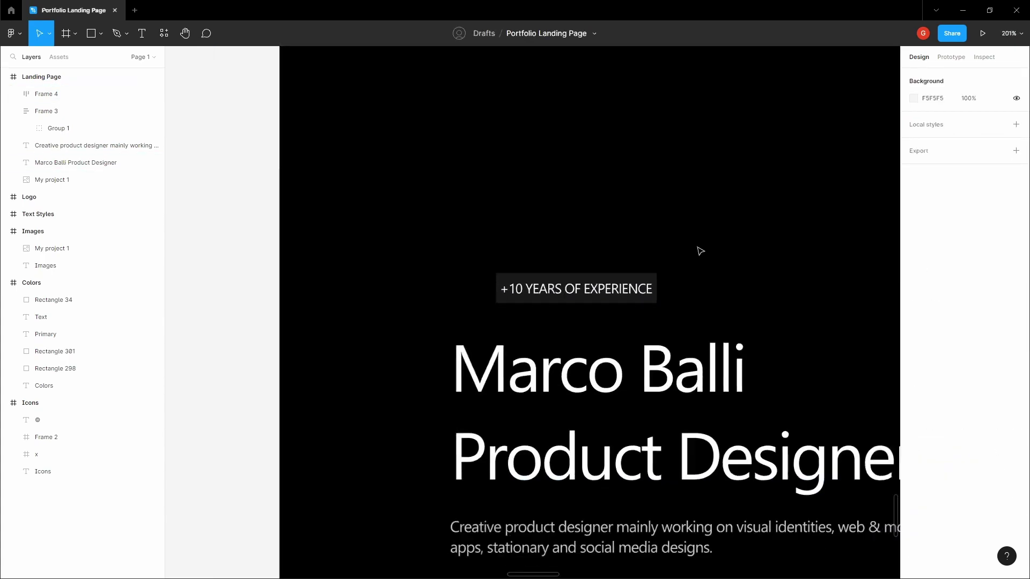
# - Align the badge left with the title and nudge it down to 8 px above the heading
pyautogui.press('h')
pyautogui.moveTo(697, 246); pyautogui.dragTo(590, 223)
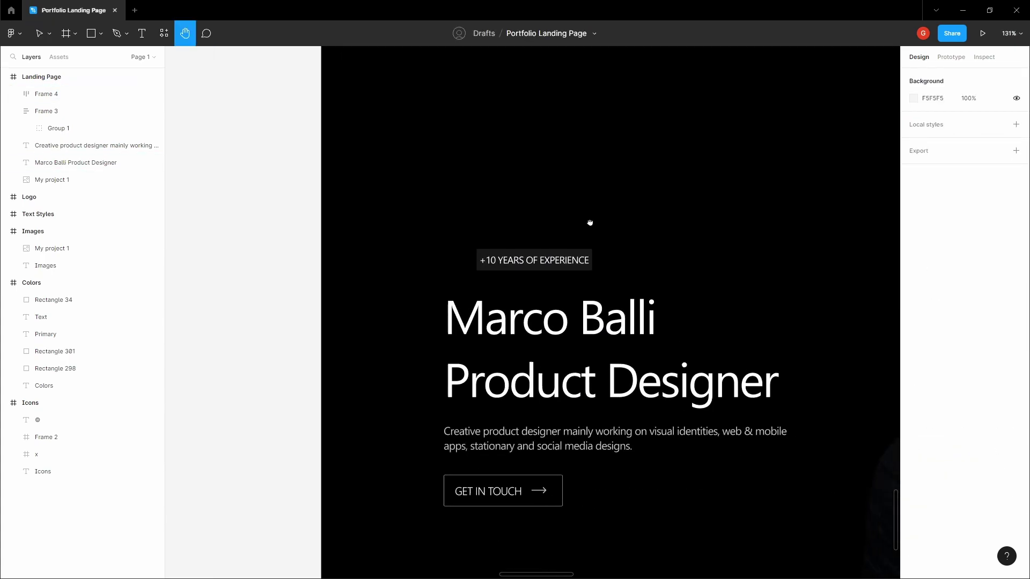
pyautogui.press('v')
pyautogui.click(507, 261)
pyautogui.click(422, 249)
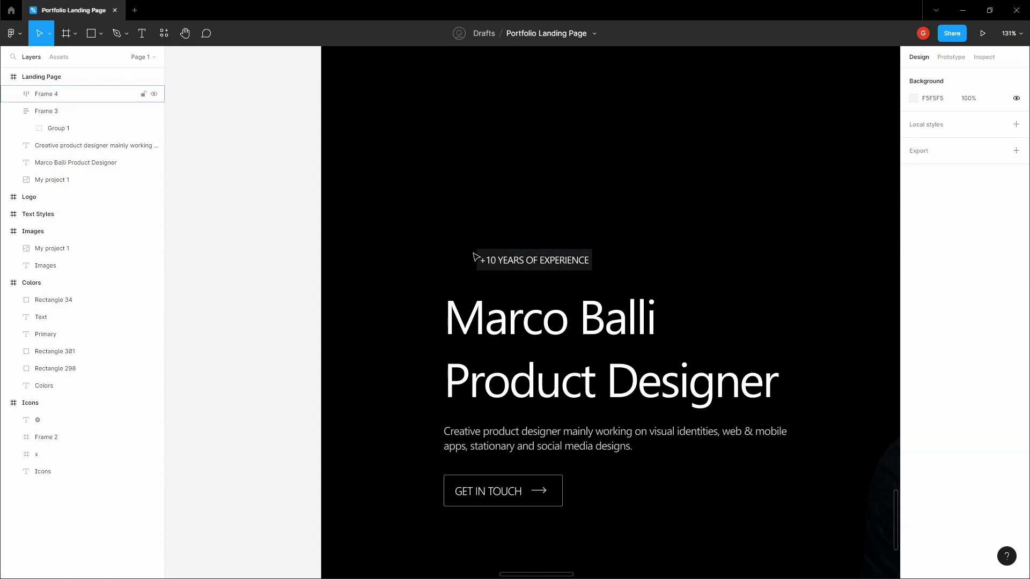
pyautogui.moveTo(519, 263); pyautogui.dragTo(485, 265)
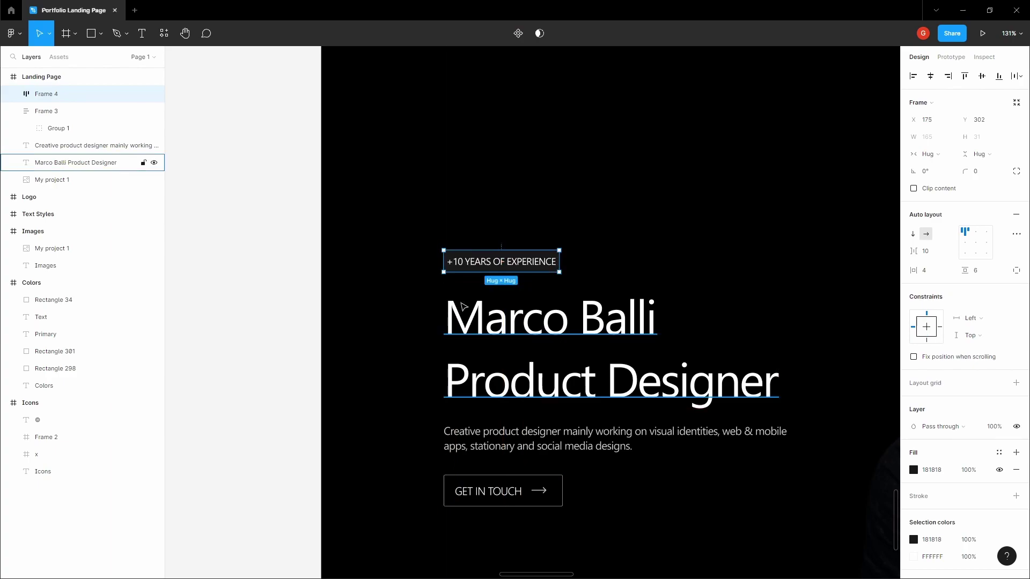
pyautogui.press('Down')
pyautogui.press('Down')
pyautogui.press('Down')
pyautogui.press('Down')
pyautogui.press('Down')
pyautogui.press('Down')
pyautogui.press('Down')
pyautogui.press('Down')
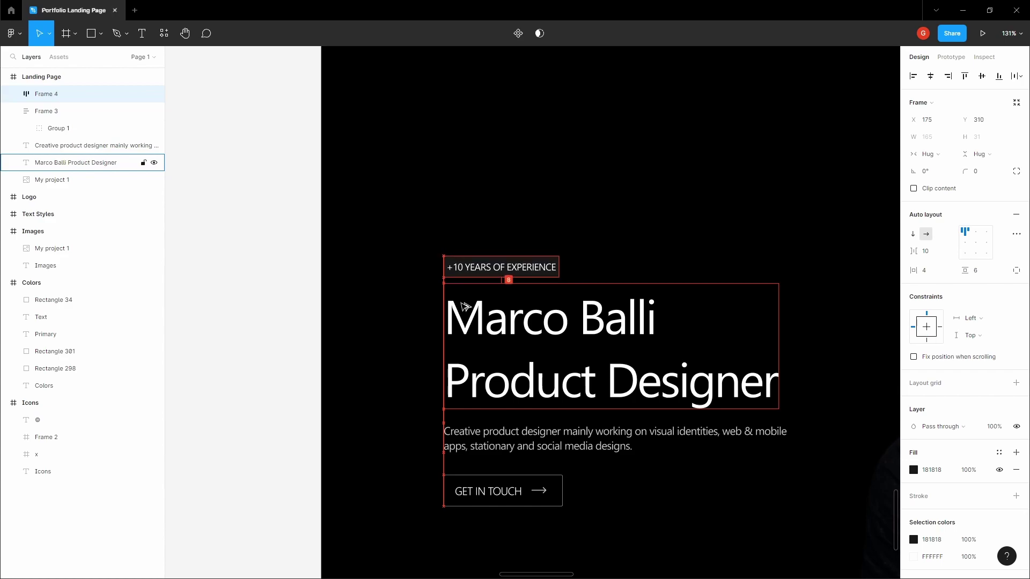
pyautogui.press('Escape')
pyautogui.press('space')
pyautogui.scroll(-5, 246, 223)
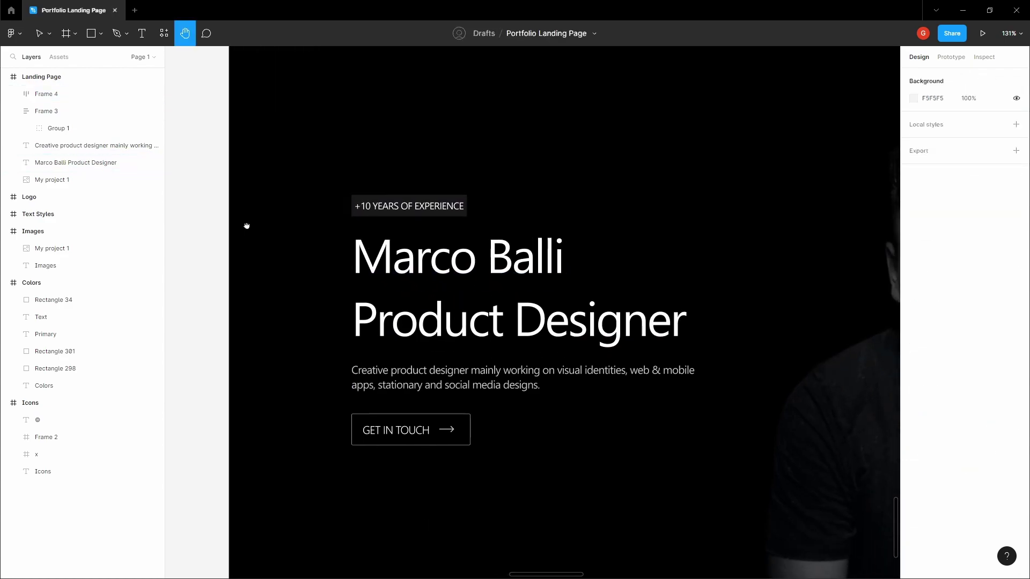
pyautogui.moveTo(341, 243); pyautogui.dragTo(286, 248)
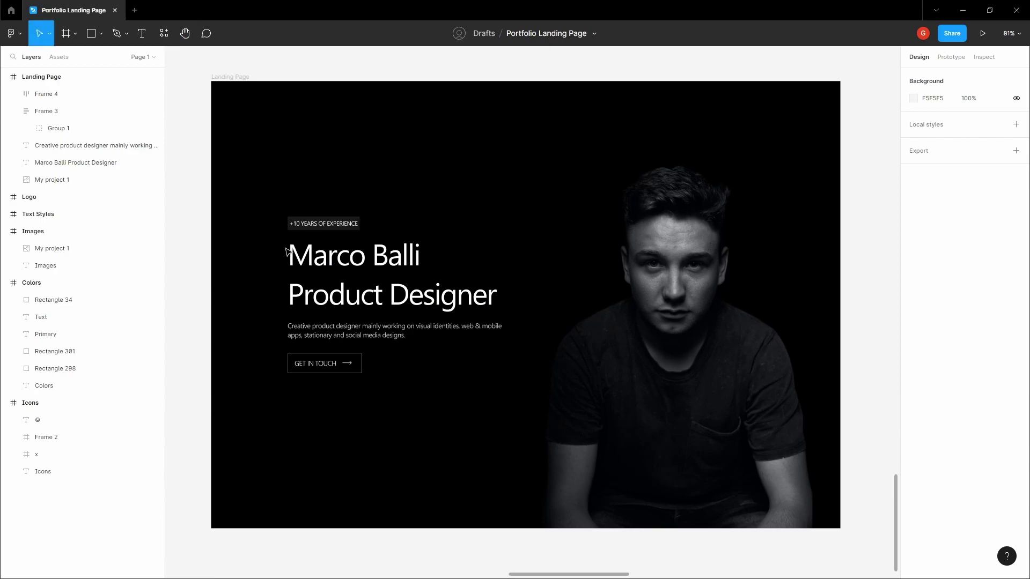
# - Show the layout grids and copy the Marco. logo from the Logo frame
pyautogui.hotkey('ctrl', 'shift', '4')
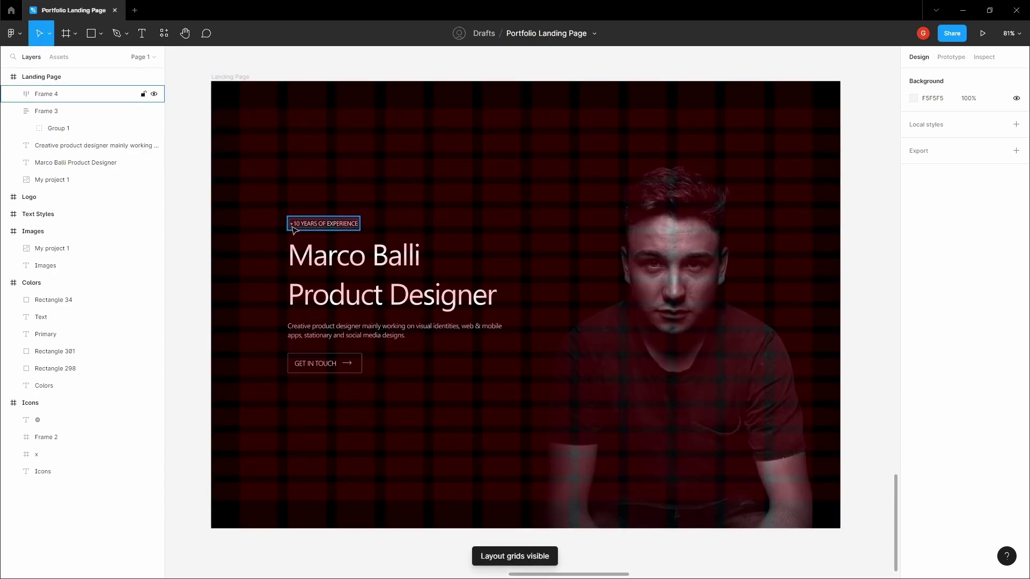
pyautogui.click(300, 256)
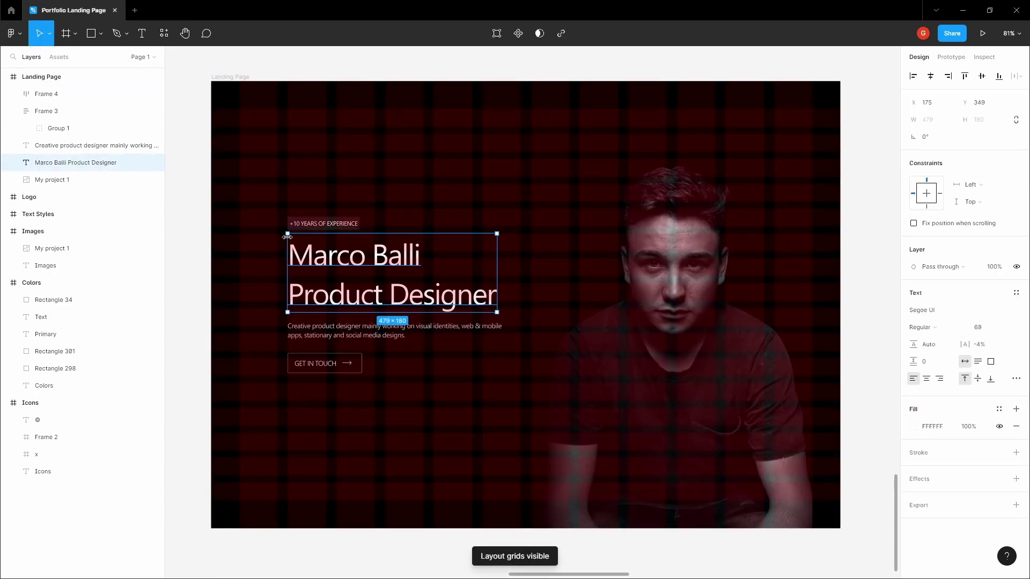
pyautogui.scroll(5, 290, 236)
pyautogui.scroll(-3, 292, 231)
pyautogui.scroll(-5, 291, 231)
pyautogui.click(230, 211)
pyautogui.press('space')
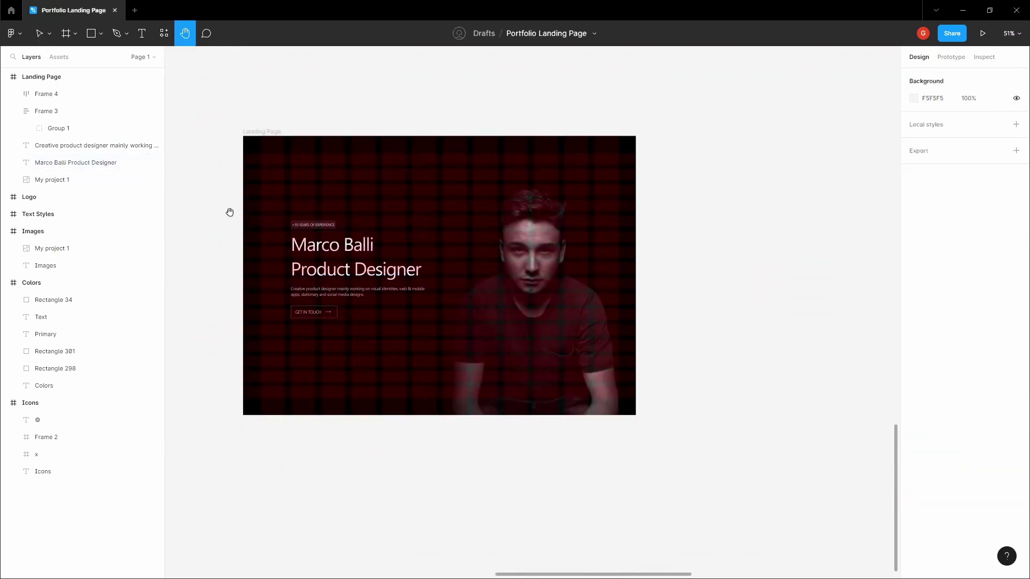
pyautogui.moveTo(230, 211); pyautogui.dragTo(431, 298)
pyautogui.scroll(-3, 482, 279)
pyautogui.scroll(-4, 482, 279)
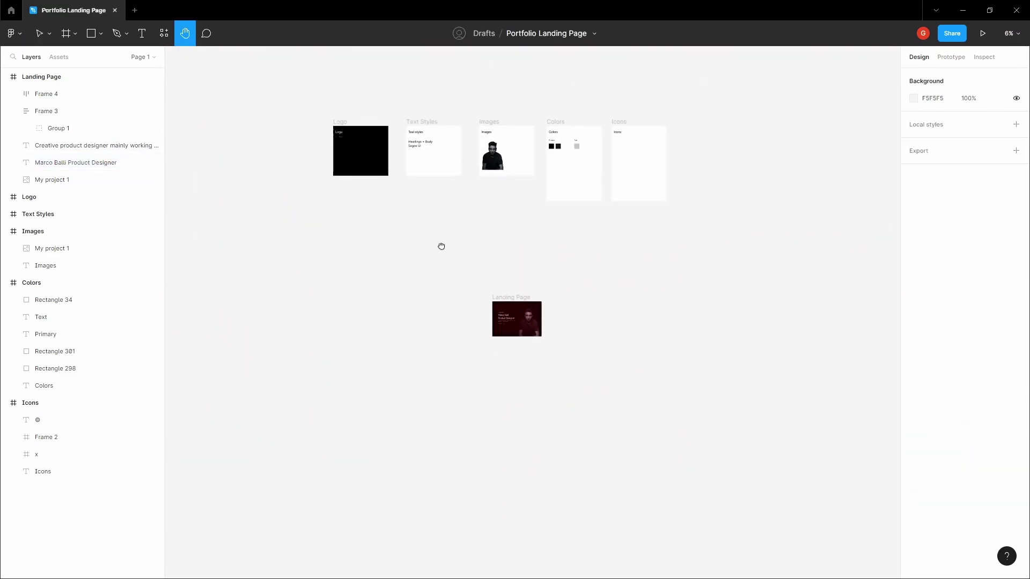
pyautogui.scroll(6, 478, 253)
pyautogui.click(464, 315)
pyautogui.scroll(5, 463, 316)
pyautogui.rightClick(460, 317)
pyautogui.click(496, 276)
pyautogui.press('Escape')
# - Paste the logo into the Landing Page at X 64, Y 64 in the top-left corner
pyautogui.scroll(-10, 462, 287)
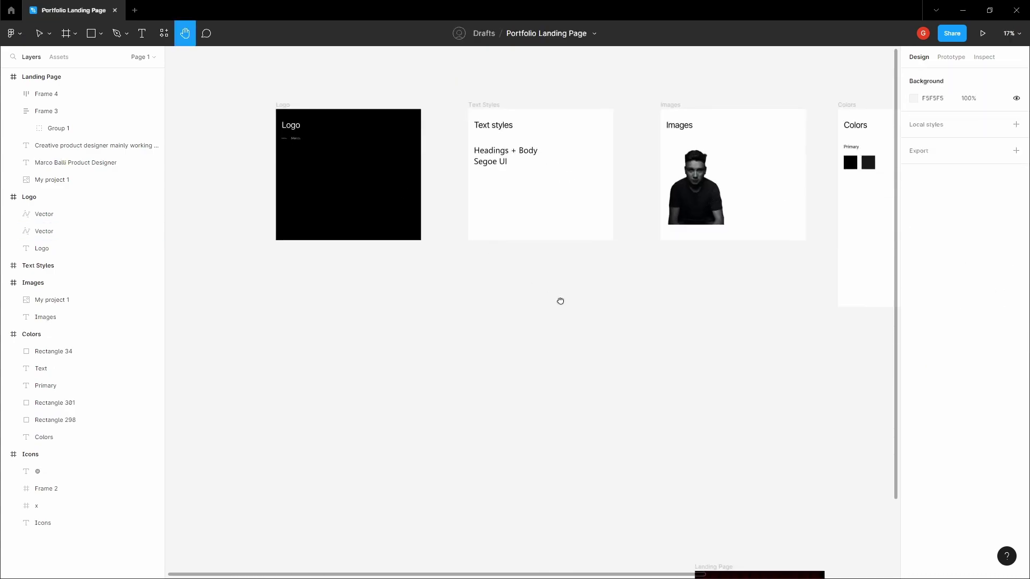
pyautogui.scroll(-5, 553, 318)
pyautogui.click(498, 349)
pyautogui.scroll(8, 511, 334)
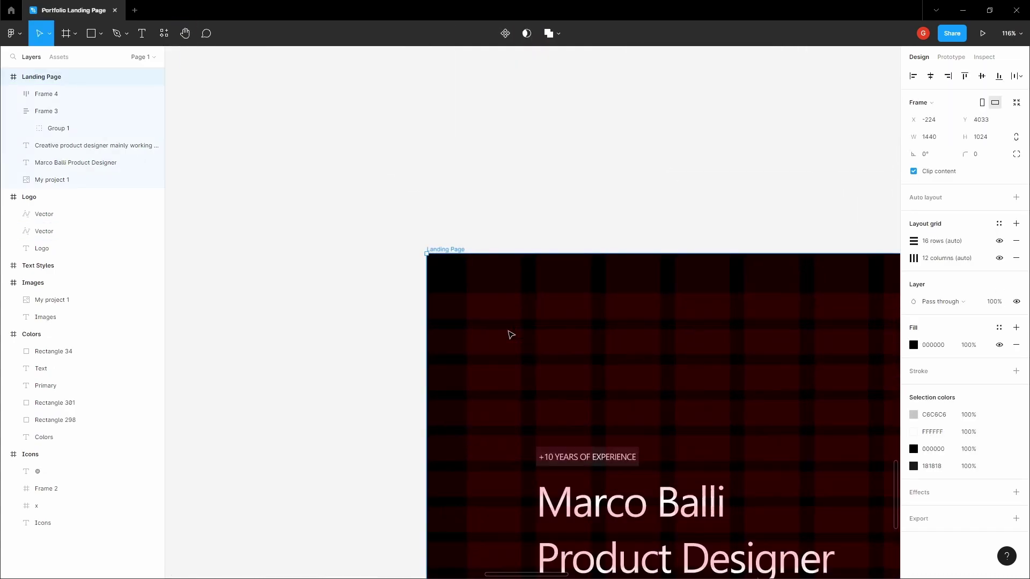
pyautogui.hotkey('ctrl', 'v')
pyautogui.moveTo(487, 457); pyautogui.dragTo(466, 316)
pyautogui.scroll(10, 472, 300)
pyautogui.scroll(5, 494, 317)
pyautogui.scroll(-6, 466, 316)
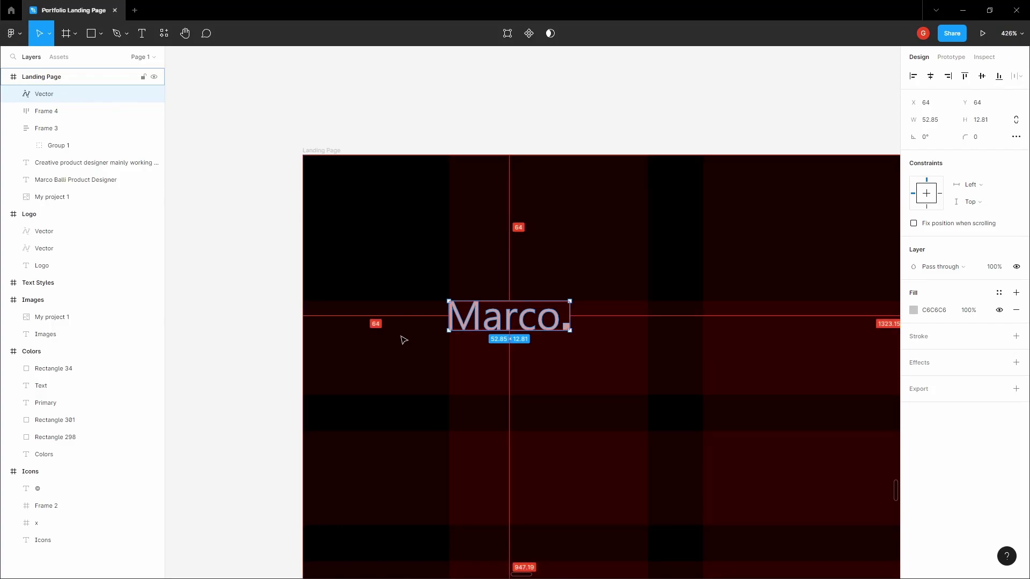
pyautogui.scroll(-3, 404, 340)
pyautogui.scroll(-3, 494, 237)
pyautogui.scroll(-8, 494, 236)
pyautogui.press('Escape')
pyautogui.moveTo(545, 164); pyautogui.dragTo(412, 341)
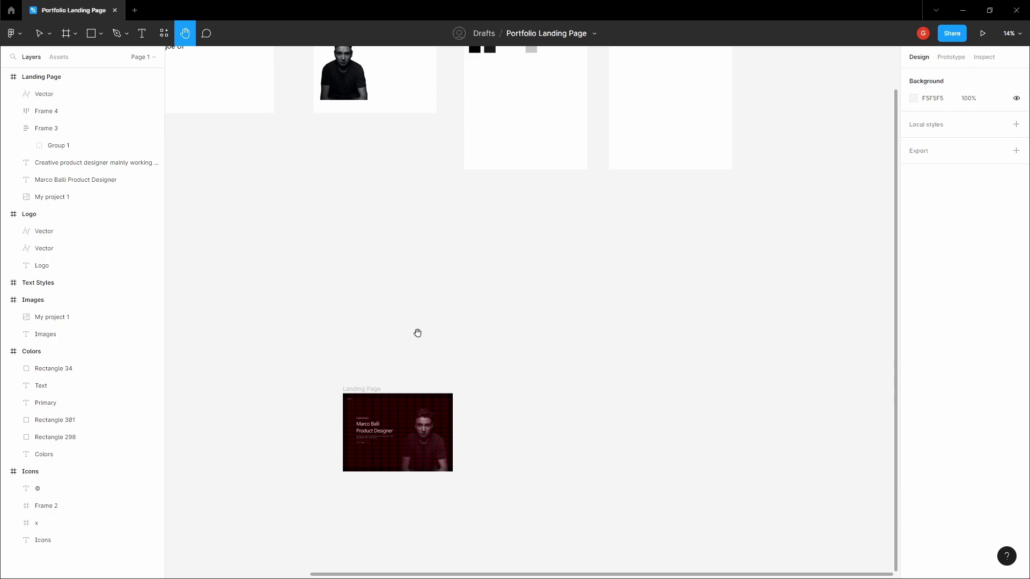
# - Launch the Iconify plugin from the canvas's Plugins menu
pyautogui.scroll(-1, 417, 333)
pyautogui.scroll(3, 510, 262)
pyautogui.scroll(10, 537, 248)
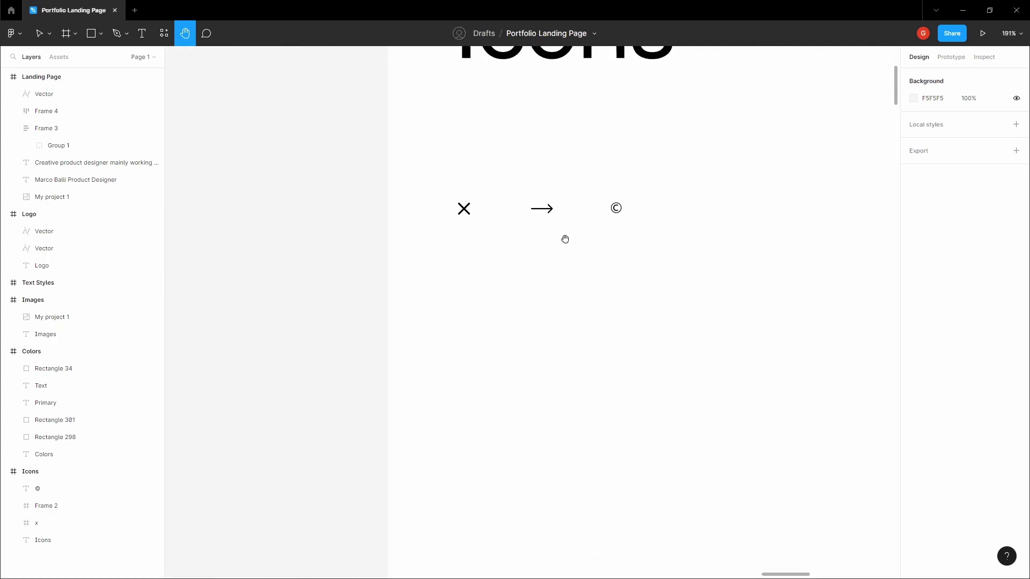
pyautogui.scroll(-10, 565, 238)
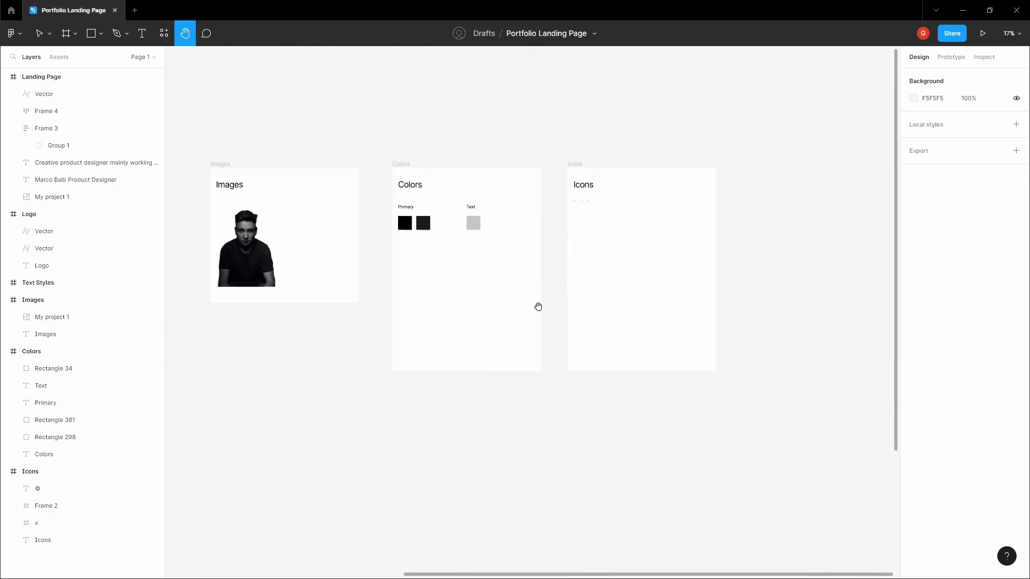
pyautogui.scroll(-5, 549, 159)
pyautogui.scroll(3, 503, 257)
pyautogui.press('v')
pyautogui.rightClick(499, 235)
pyautogui.moveTo(549, 331)
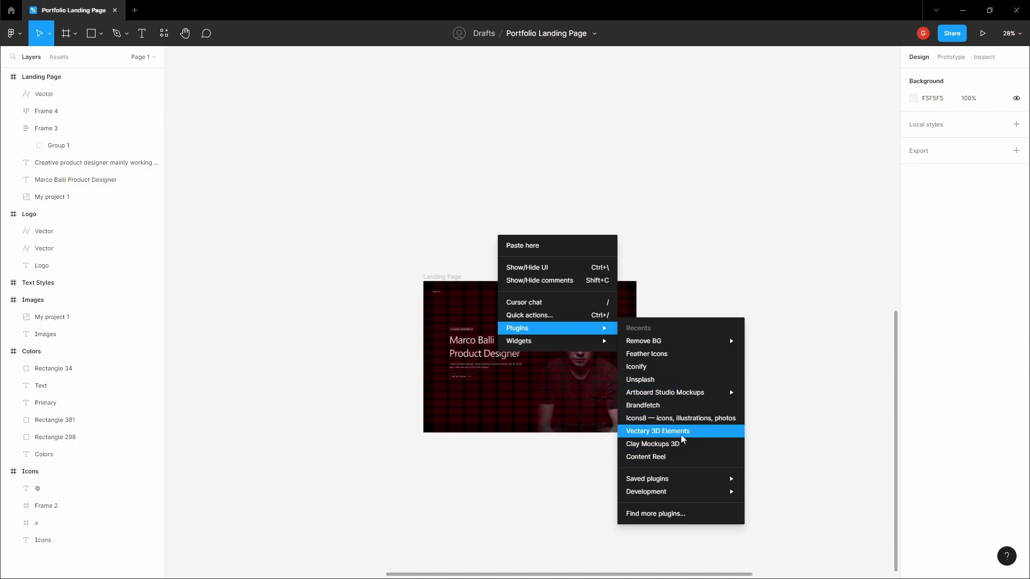
pyautogui.click(684, 374)
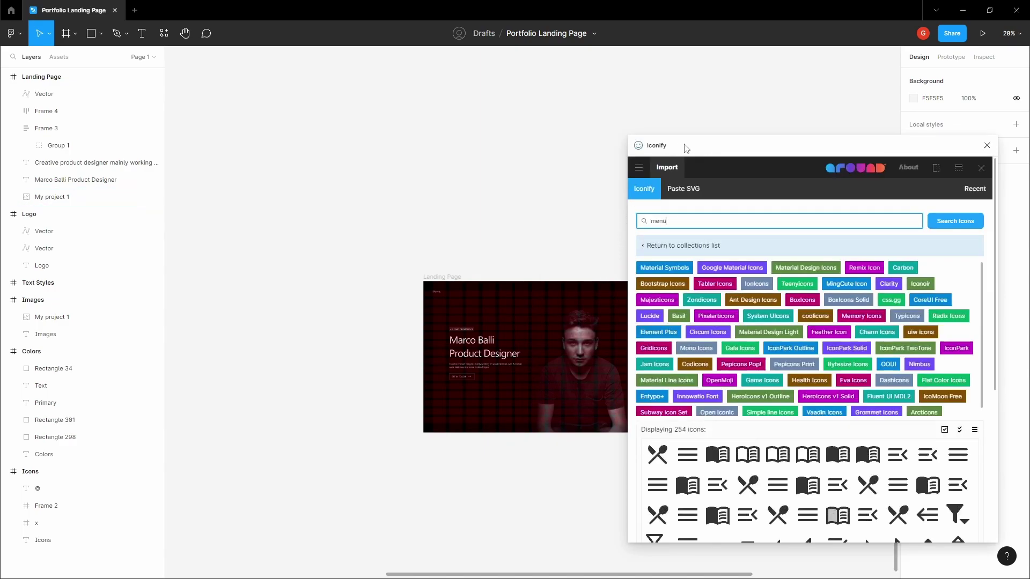
# - Search 'menu', pick ri:menu-3-line, set height 16 and import it
pyautogui.doubleClick(681, 216)
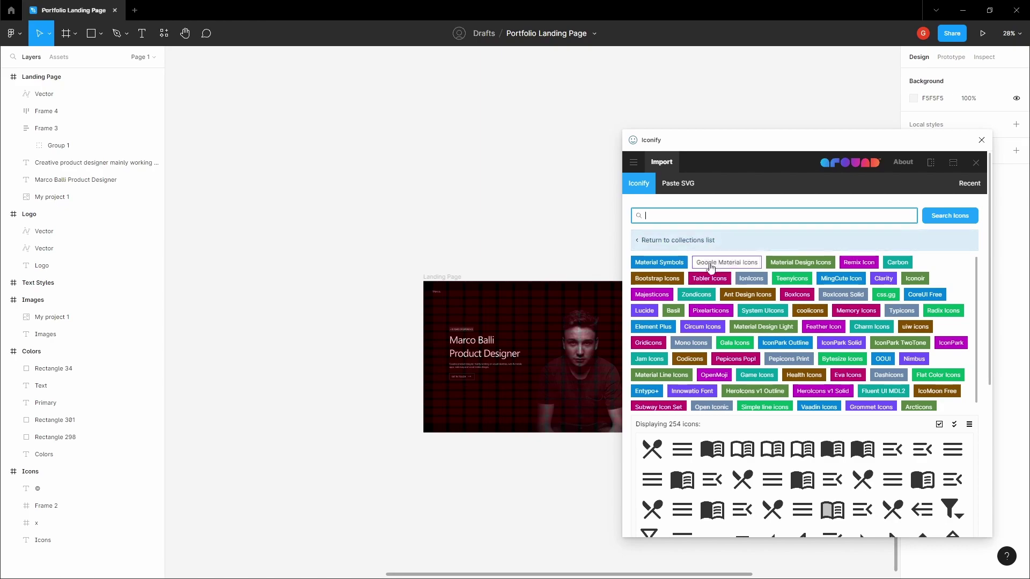
pyautogui.scroll(-1, 982, 300)
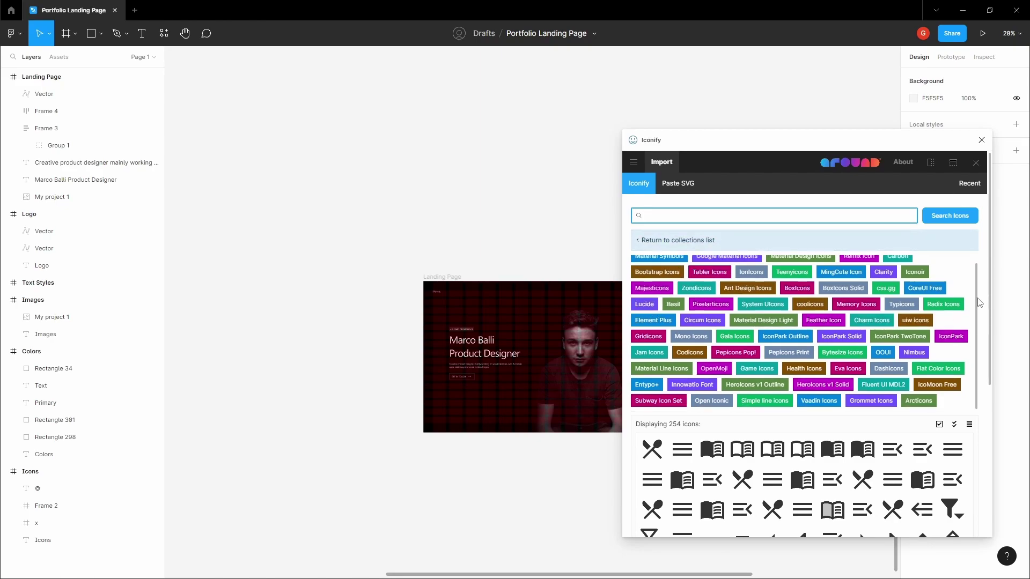
pyautogui.scroll(1, 981, 323)
pyautogui.scroll(-1, 976, 288)
pyautogui.scroll(1, 972, 316)
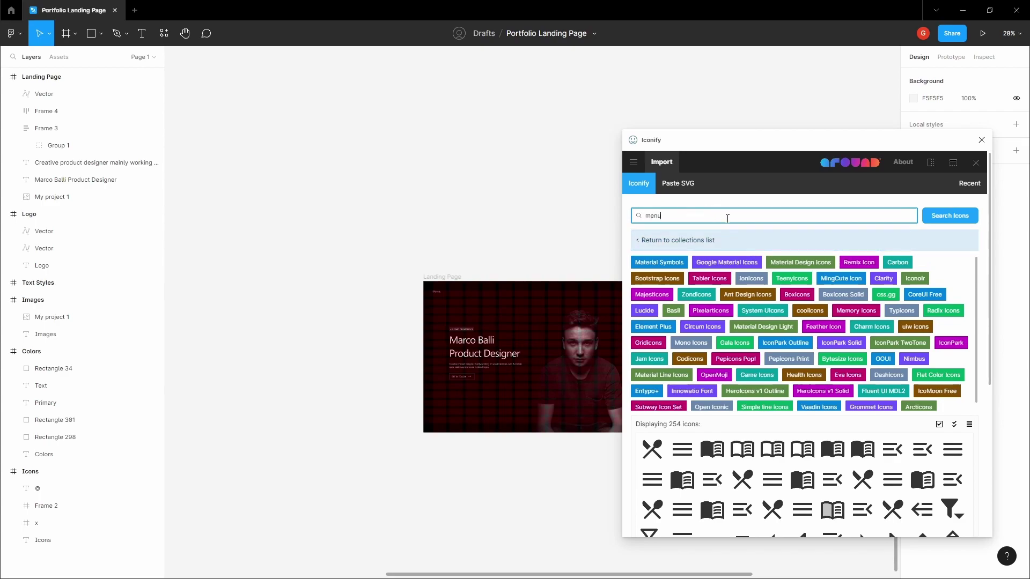
pyautogui.scroll(-2, 794, 472)
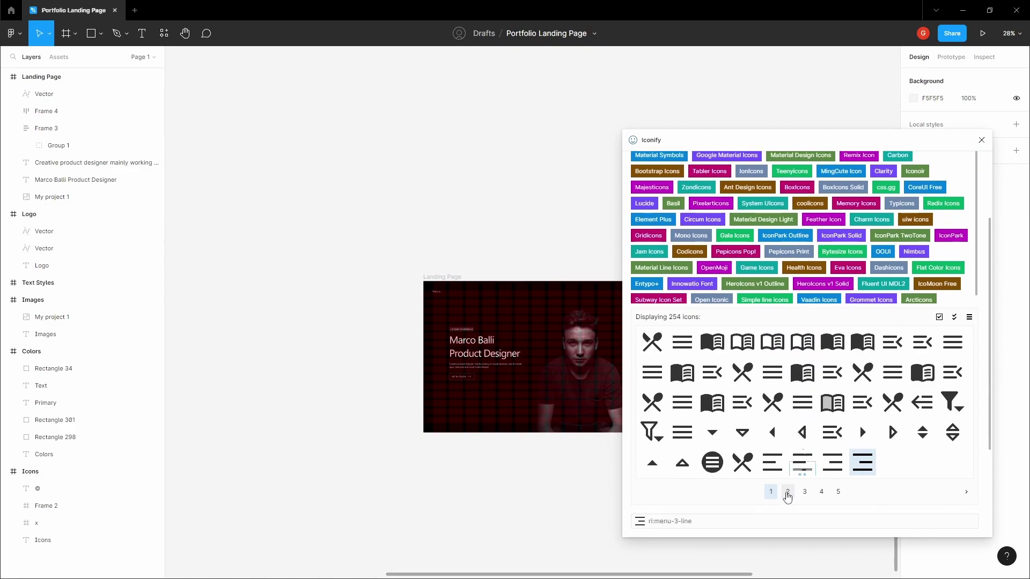
pyautogui.click(788, 492)
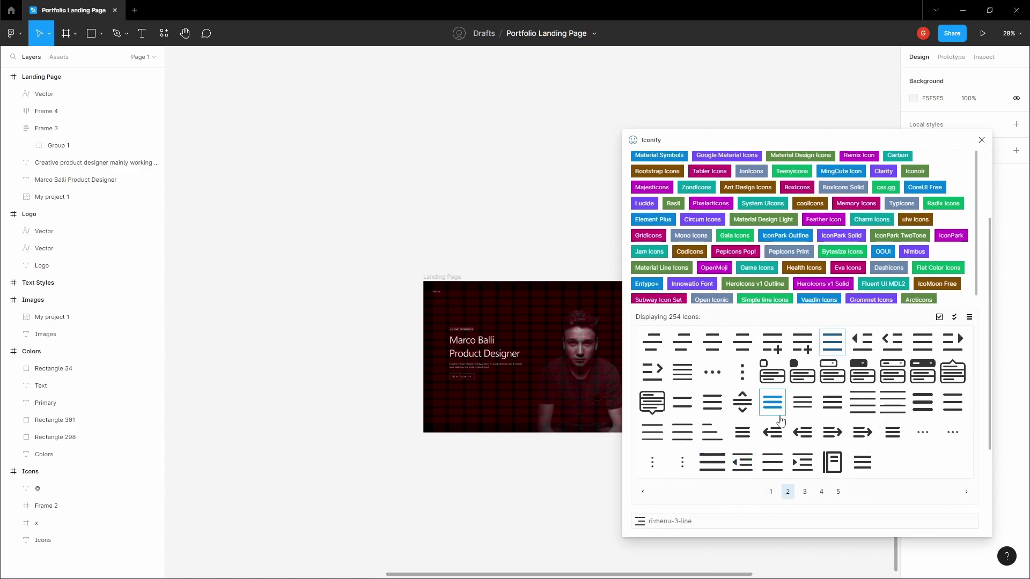
pyautogui.click(771, 493)
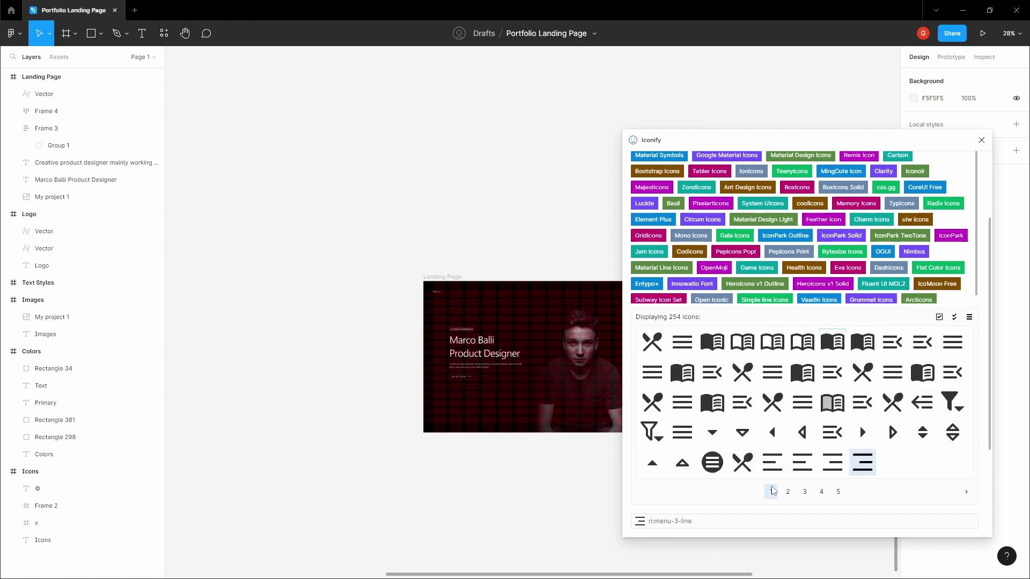
pyautogui.click(857, 465)
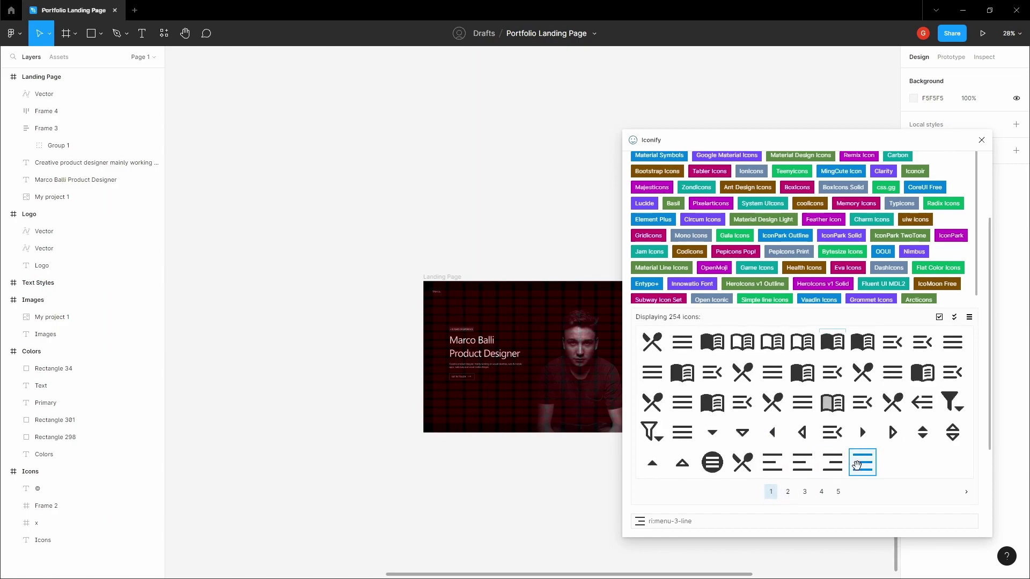
pyautogui.click(796, 467)
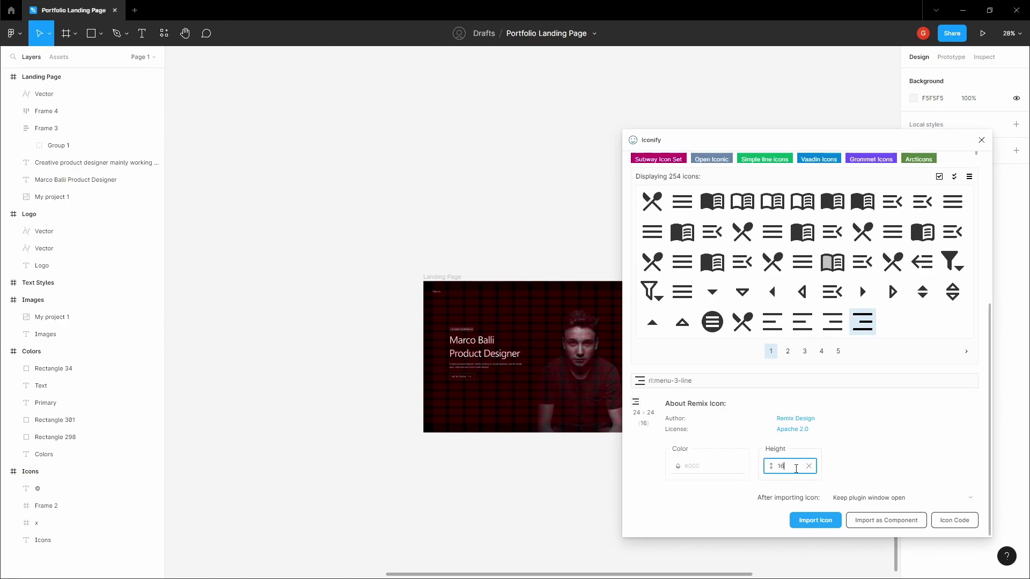
pyautogui.click(813, 519)
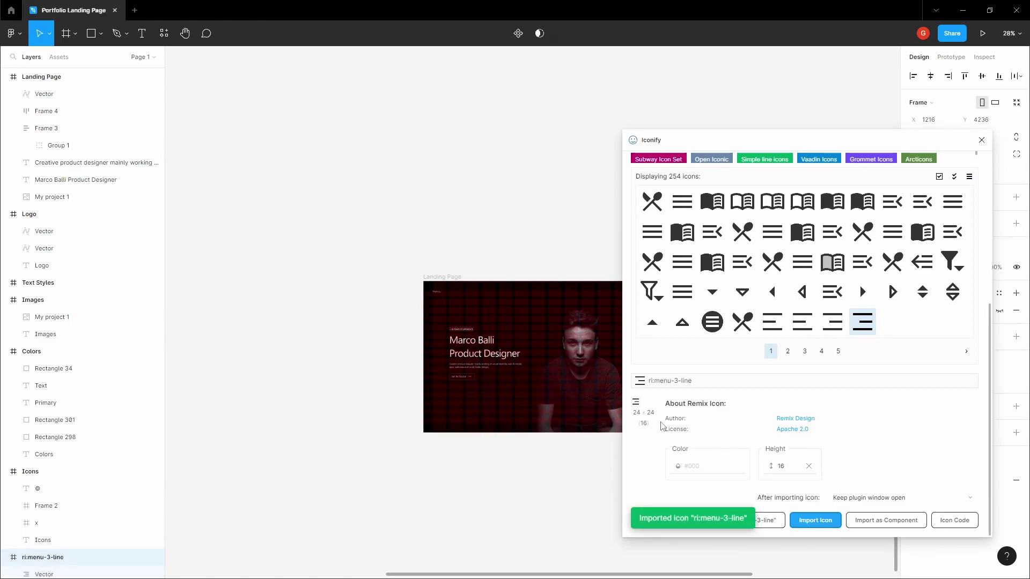
# - Close Iconify, move the menu icon beside the Landing Page and select its vector
pyautogui.click(614, 385)
pyautogui.click(981, 140)
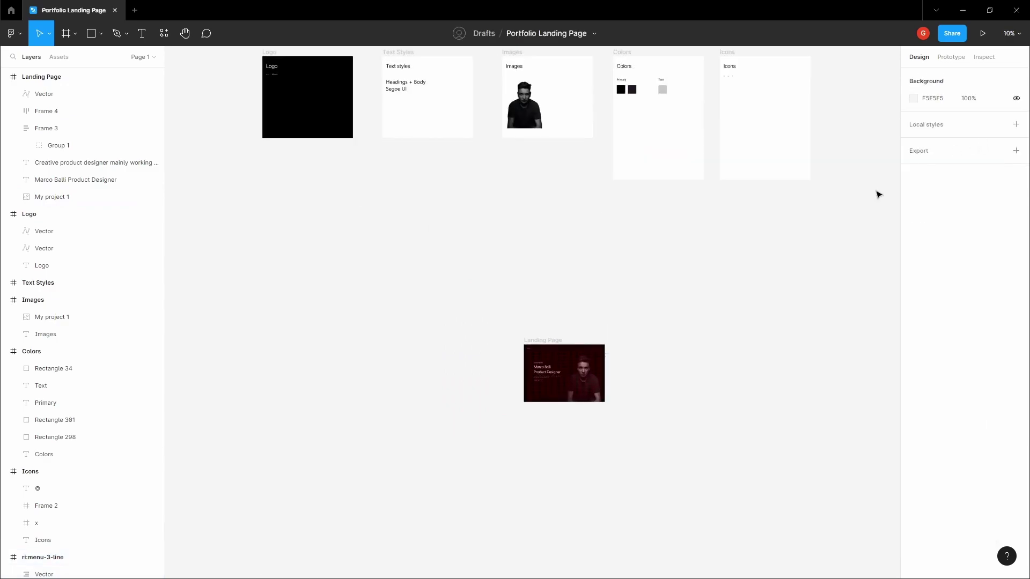
pyautogui.scroll(10, 606, 354)
pyautogui.scroll(2, 643, 309)
pyautogui.moveTo(569, 352); pyautogui.dragTo(680, 338)
pyautogui.click(670, 339)
pyautogui.scroll(5, 660, 341)
pyautogui.click(626, 322)
pyautogui.scroll(10, 623, 321)
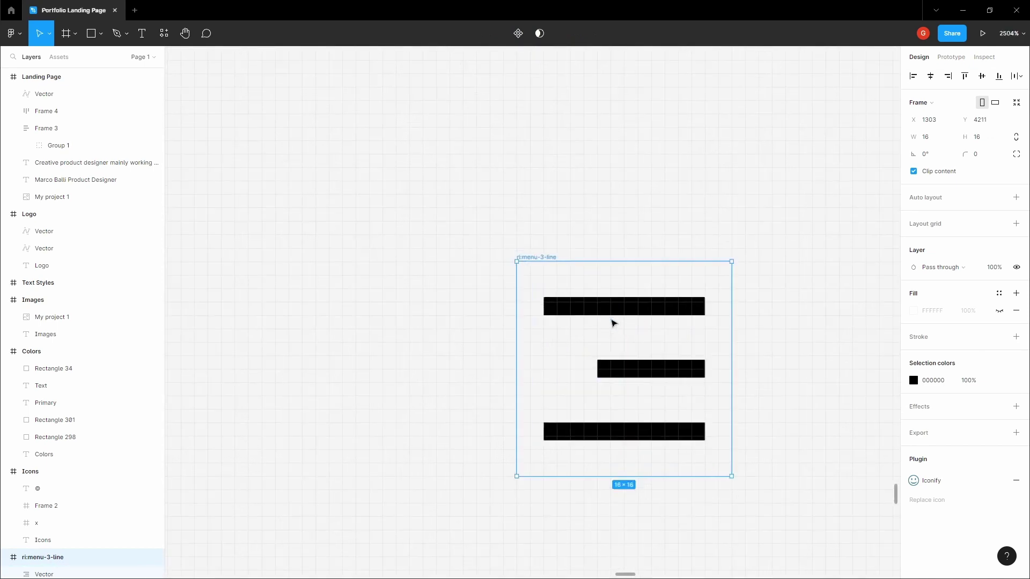
# - Round all three bars' anchor points to a 0.2 corner radius
pyautogui.doubleClick(622, 319)
pyautogui.scroll(2, 632, 328)
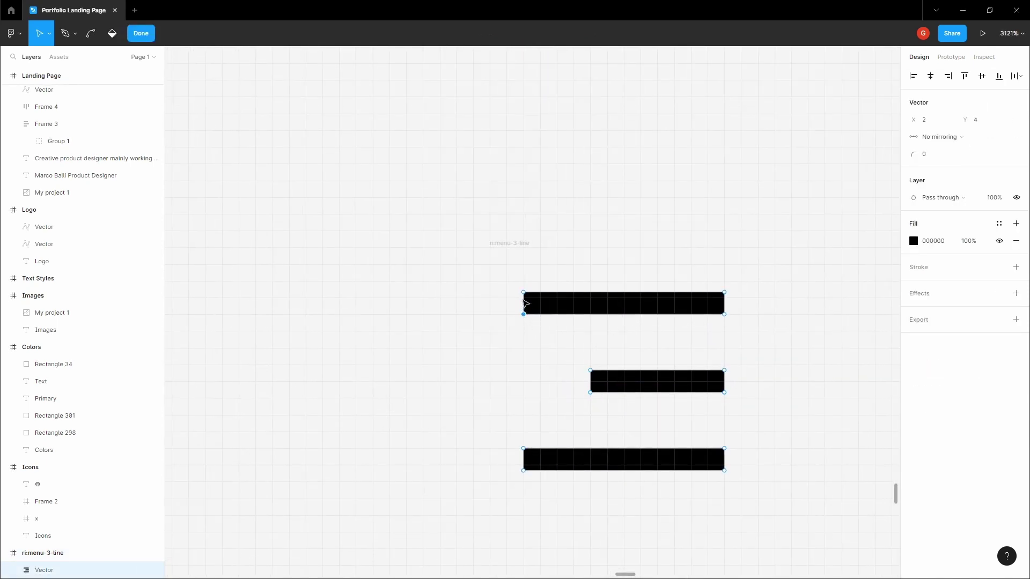
pyautogui.keyDown('shift'); pyautogui.click(524, 292); pyautogui.keyUp('shift')
pyautogui.keyDown('shift'); pyautogui.click(724, 293); pyautogui.keyUp('shift')
pyautogui.keyDown('shift'); pyautogui.click(724, 315); pyautogui.keyUp('shift')
pyautogui.click(950, 160)
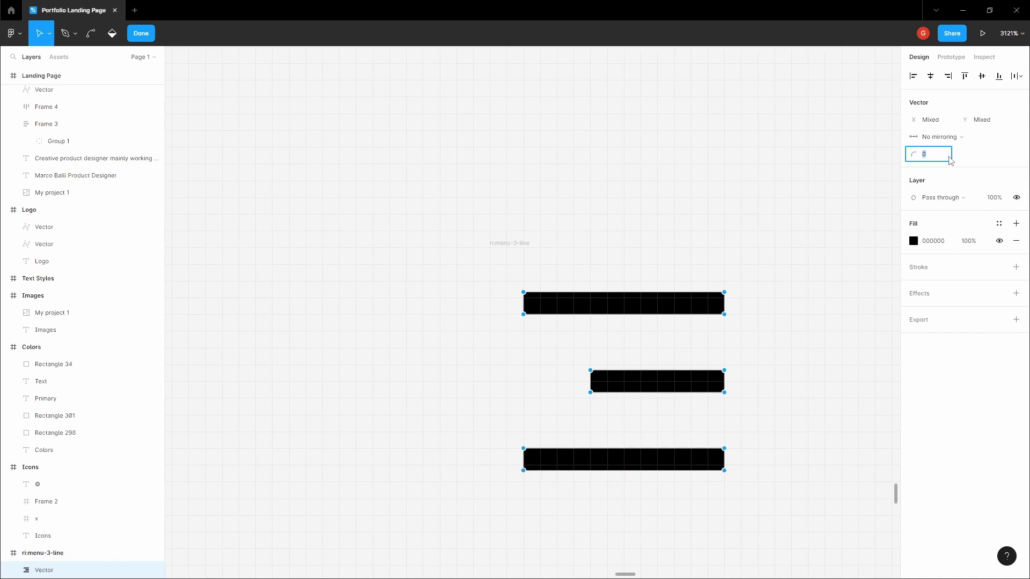
pyautogui.press('Return')
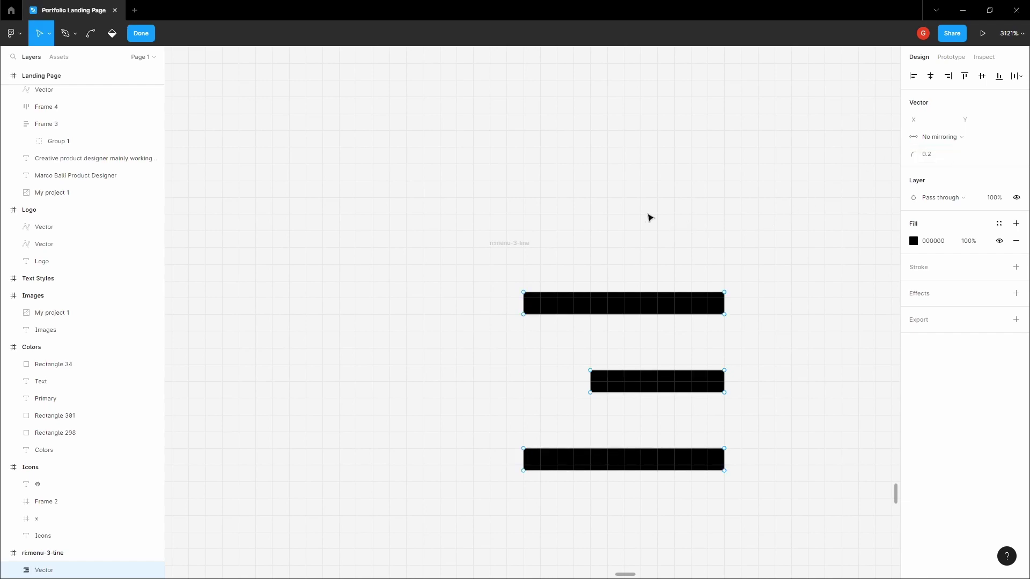
pyautogui.click(649, 217)
pyautogui.click(506, 251)
pyautogui.scroll(-10, 536, 234)
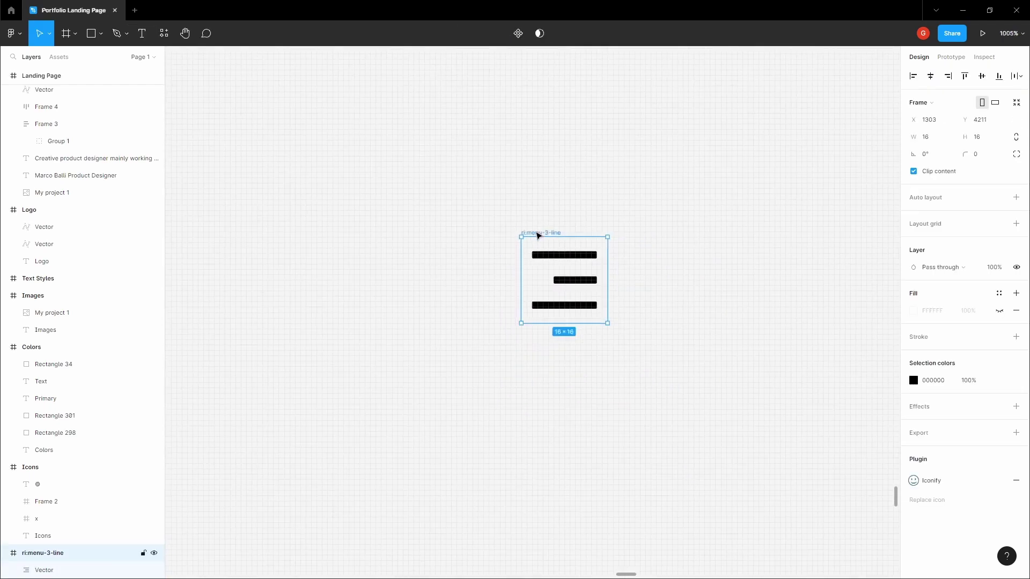
# - Colour the menu icon white and set it to the right of the page
pyautogui.moveTo(543, 228); pyautogui.dragTo(382, 155)
pyautogui.scroll(5, 310, 134)
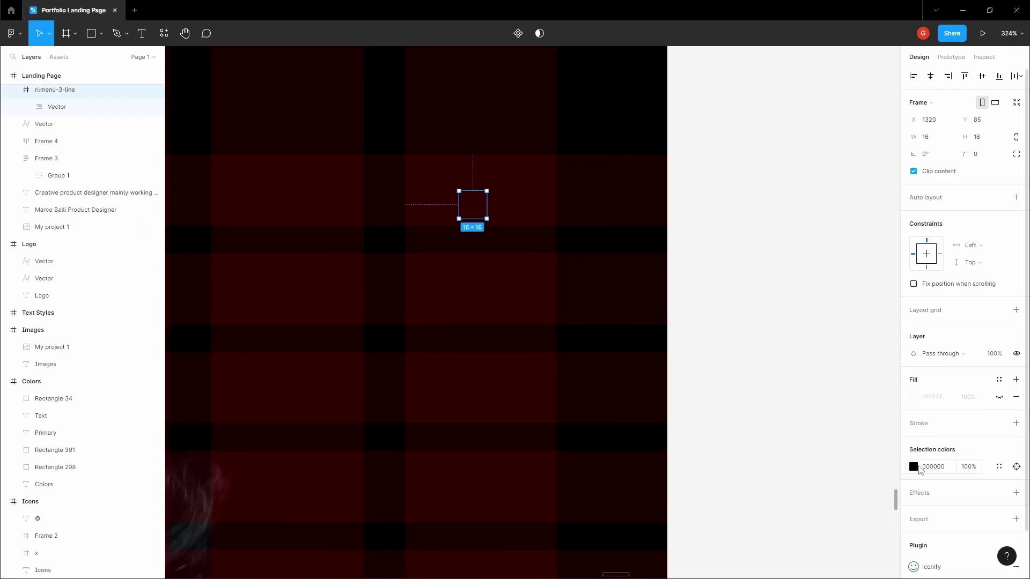
pyautogui.click(913, 467)
pyautogui.click(728, 194)
pyautogui.scroll(-5, 728, 194)
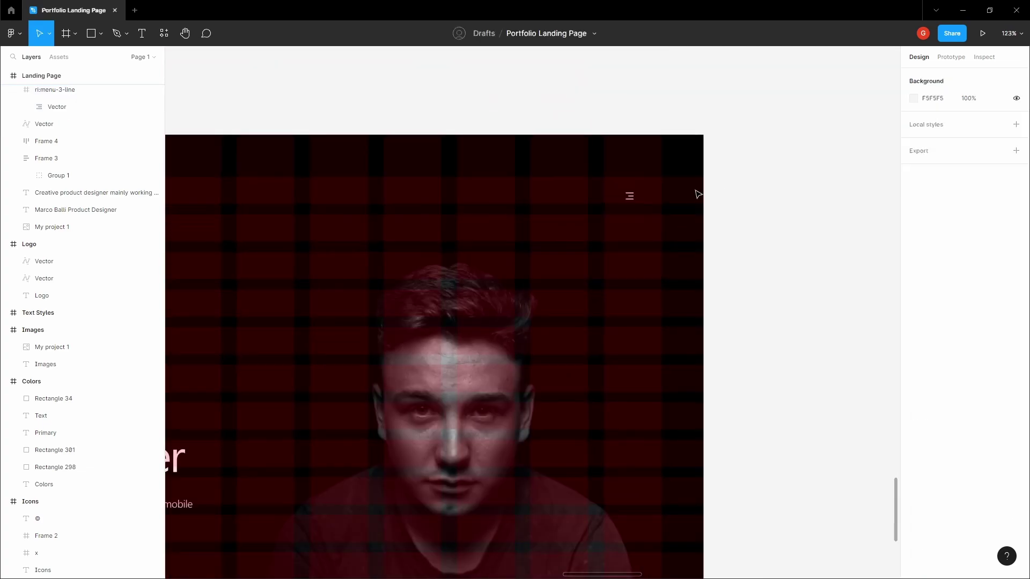
pyautogui.moveTo(631, 196); pyautogui.dragTo(815, 213)
# - Cut the menu icon and paste it into the Landing Page frame
pyautogui.hotkey('ctrl', 'x')
pyautogui.scroll(-4, 768, 164)
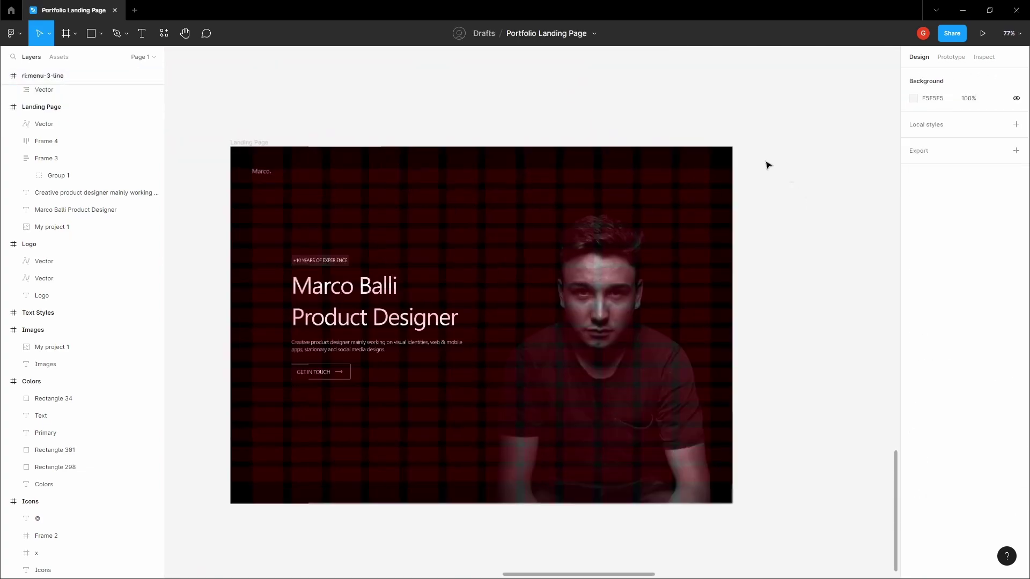
pyautogui.click(340, 145)
pyautogui.hotkey('ctrl', 'v')
pyautogui.scroll(5, 534, 167)
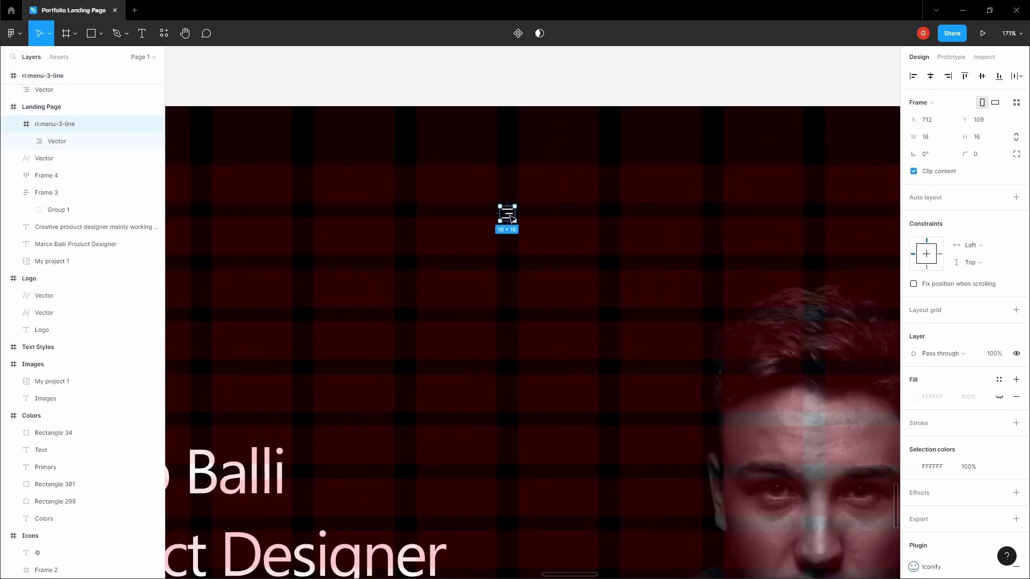
pyautogui.scroll(-3, 586, 218)
# - Lock the portrait photo layer and move the menu icon to the top-right
pyautogui.click(648, 246)
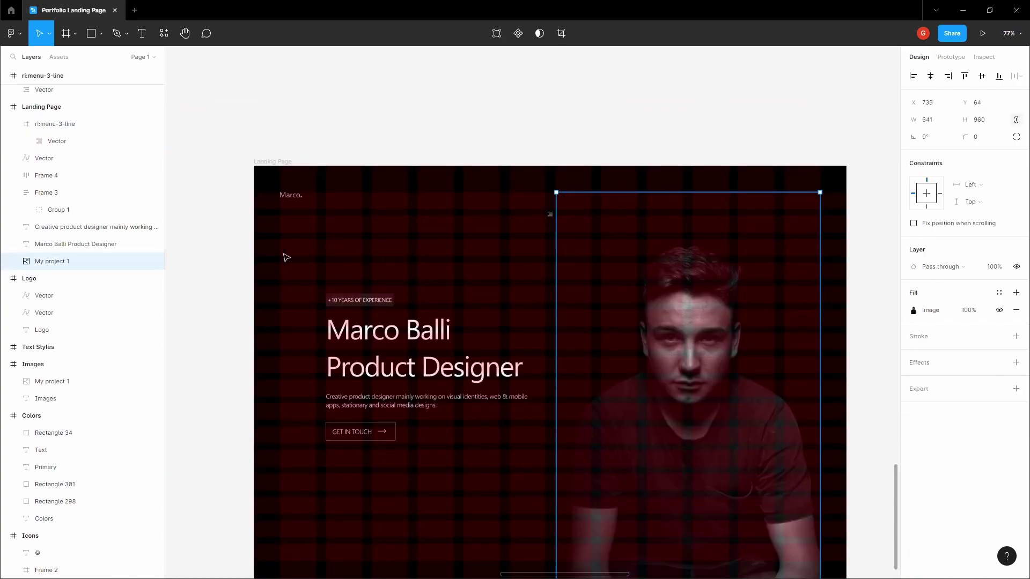
pyautogui.click(142, 261)
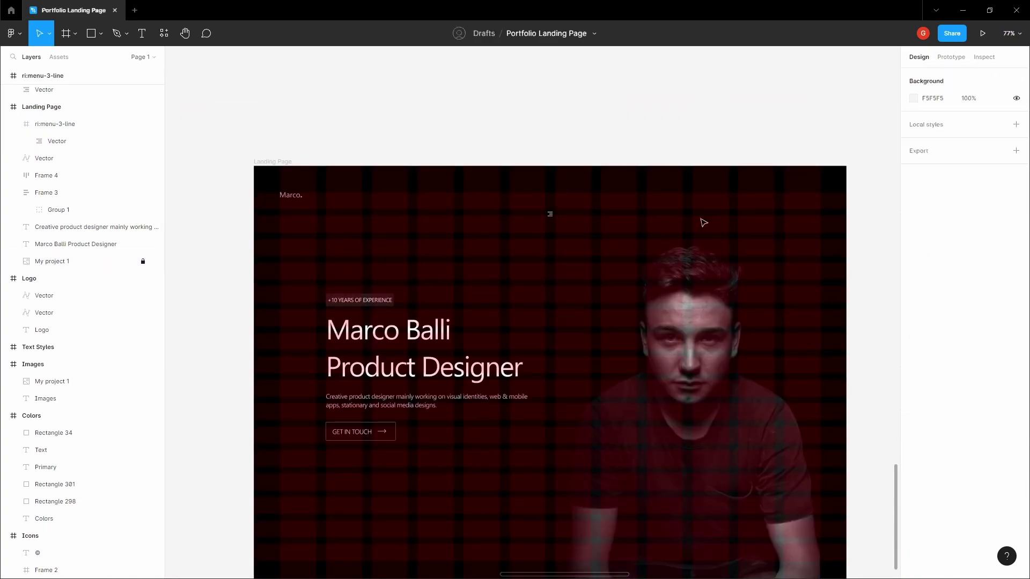
pyautogui.moveTo(550, 214); pyautogui.dragTo(810, 204)
# - Add centered MENU text, size 14, grey C6C6C6, next to the menu icon
pyautogui.scroll(5, 708, 195)
pyautogui.press('Escape')
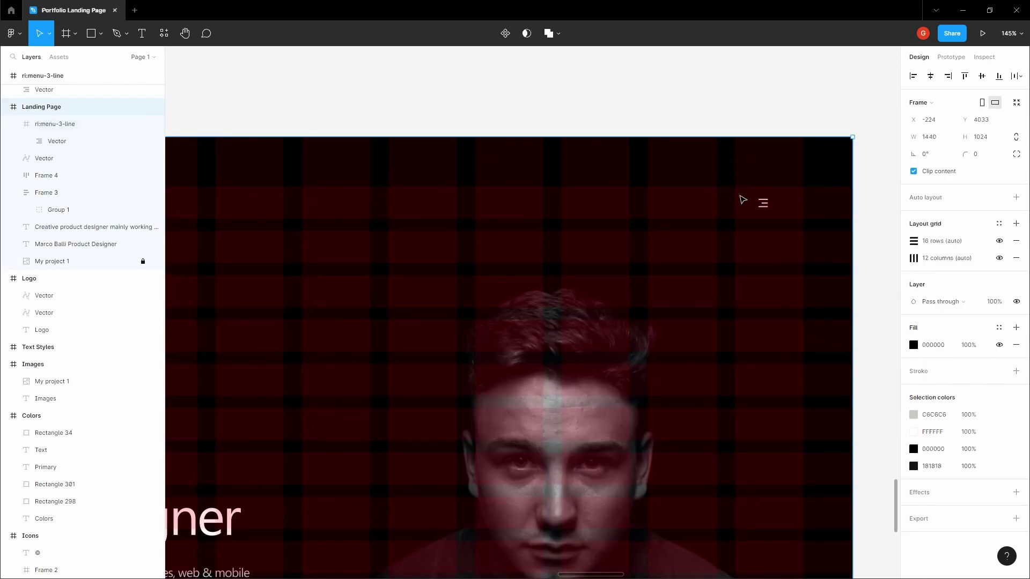
pyautogui.scroll(3, 719, 199)
pyautogui.click(719, 199)
pyautogui.write('MEN')
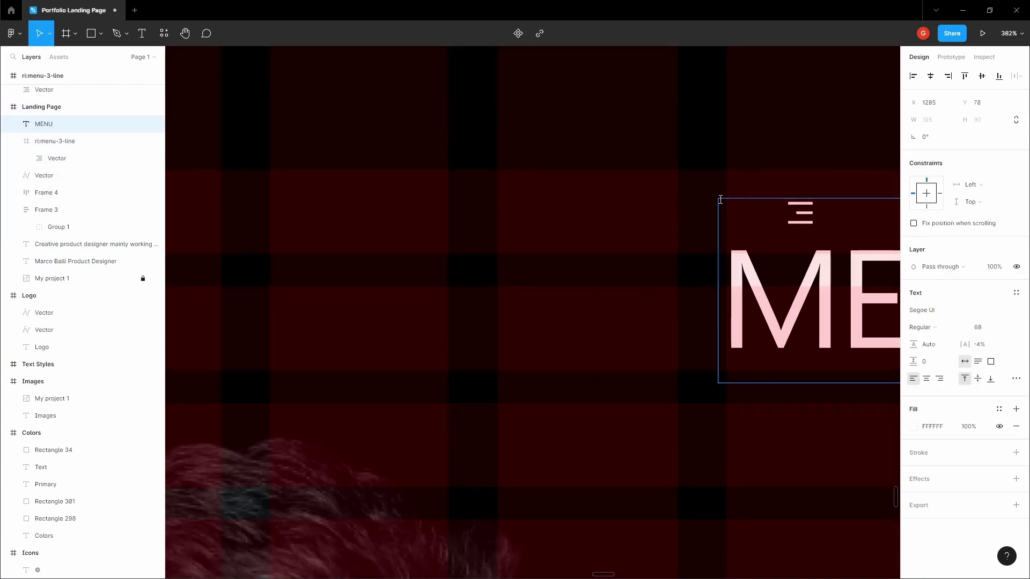
pyautogui.write('U')
pyautogui.scroll(-3, 720, 200)
pyautogui.press('Escape')
pyautogui.moveTo(748, 245); pyautogui.dragTo(504, 240)
pyautogui.click(930, 381)
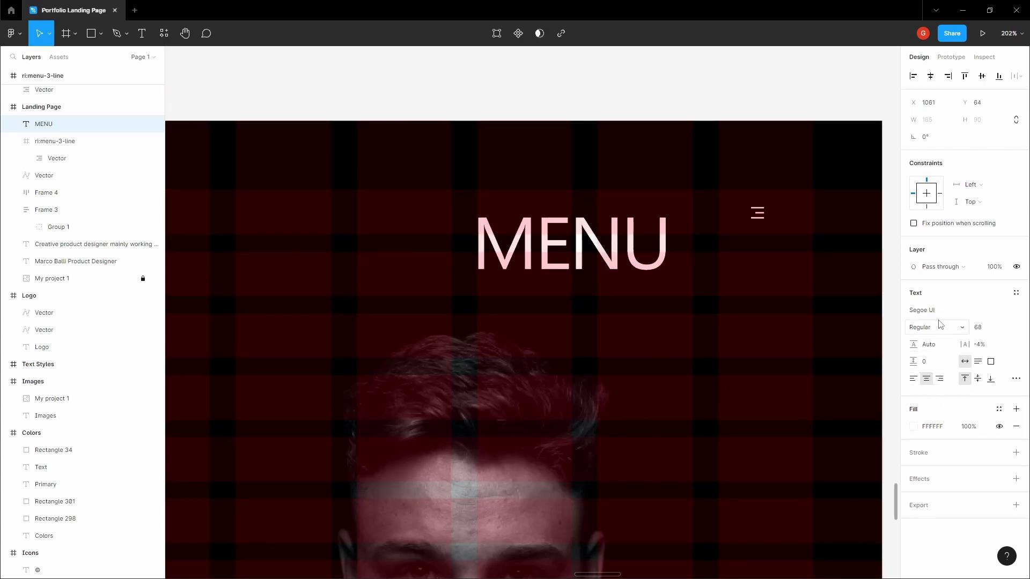
pyautogui.click(992, 331)
pyautogui.write('14')
pyautogui.press('Return')
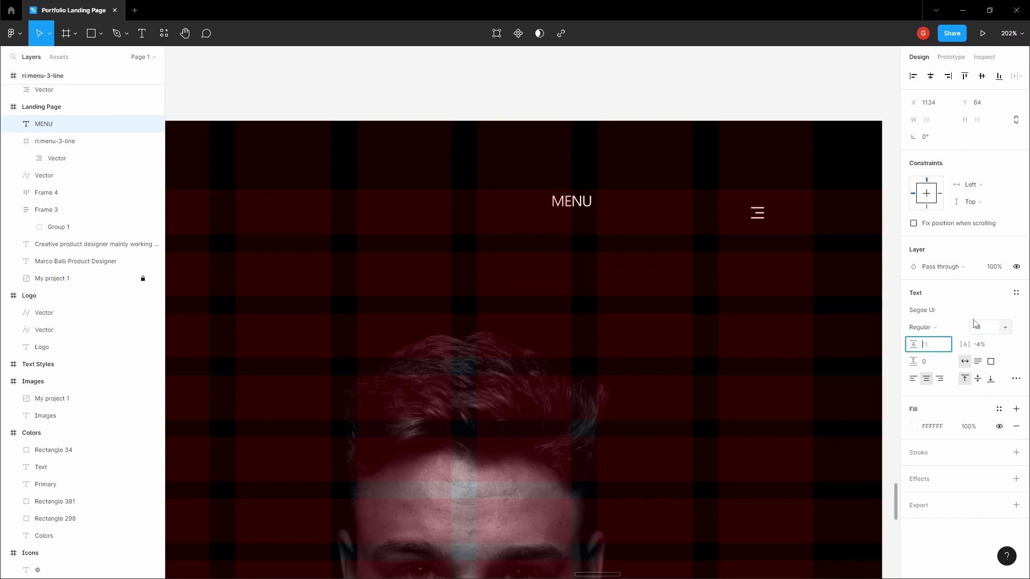
pyautogui.moveTo(584, 200); pyautogui.dragTo(667, 217)
pyautogui.click(933, 427)
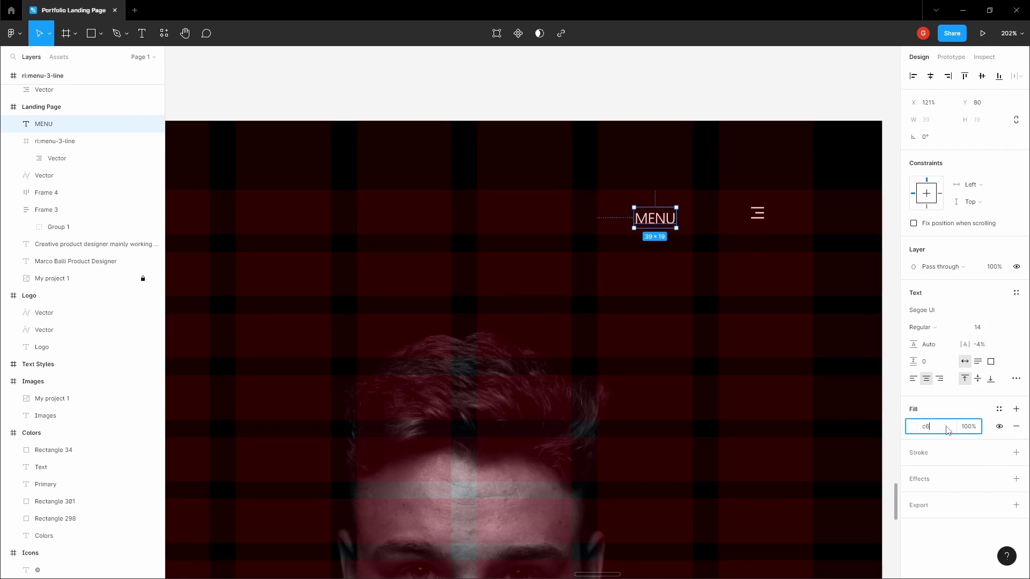
pyautogui.press('Return')
pyautogui.moveTo(655, 218); pyautogui.dragTo(698, 214)
# - Center MENU and the icon vertically, space them 6 apart, group and move top-right
pyautogui.keyDown('shift'); pyautogui.click(756, 214); pyautogui.keyUp('shift')
pyautogui.click(982, 76)
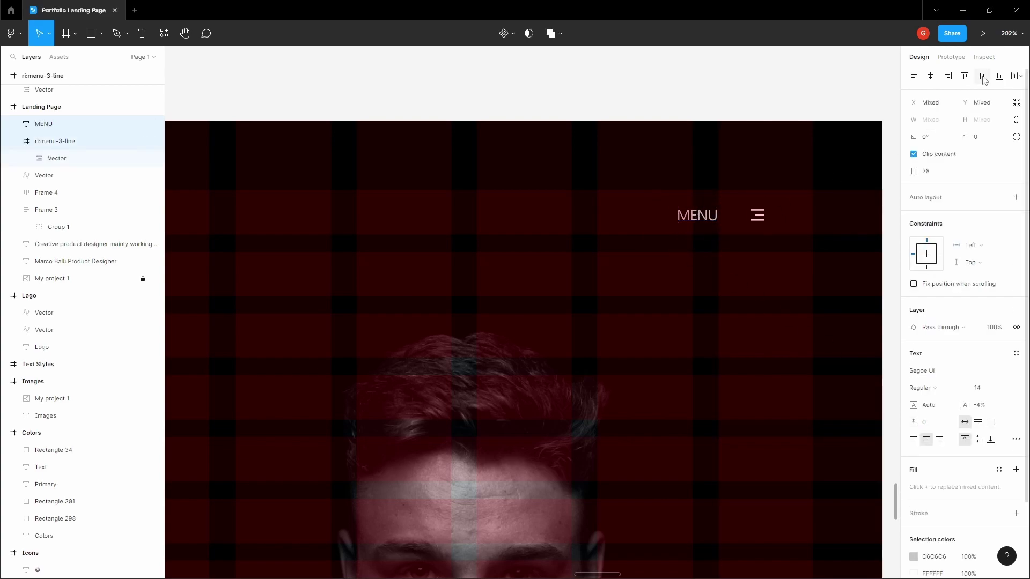
pyautogui.click(943, 178)
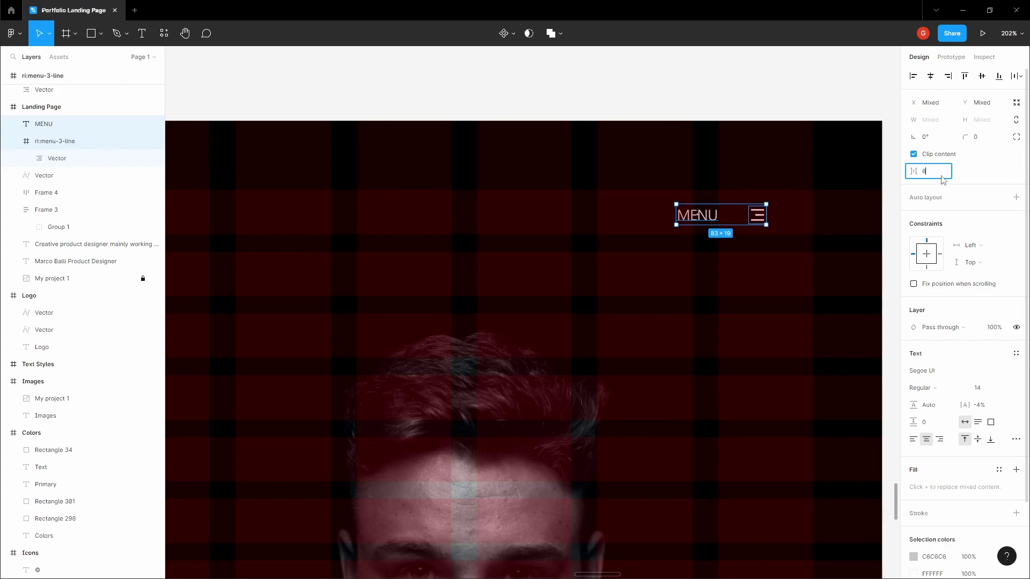
pyautogui.press('Tab')
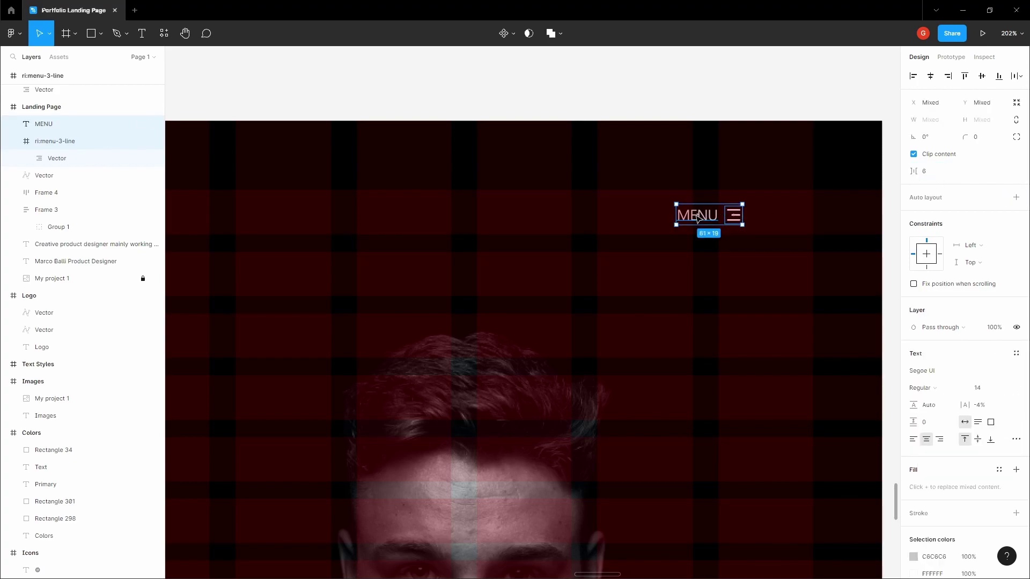
pyautogui.hotkey('ctrl', 'g')
pyautogui.moveTo(696, 216); pyautogui.dragTo(853, 171)
# - Delete the leftover empty ri:menu-3-line frame
pyautogui.scroll(-5, 781, 205)
pyautogui.scroll(-2, 781, 205)
pyautogui.click(708, 147)
pyautogui.hscroll(1, 751, 183)
pyautogui.press('Delete')
# - Hide the red layout grids and zoom out over the landing page
pyautogui.hscroll(1, 695, 125)
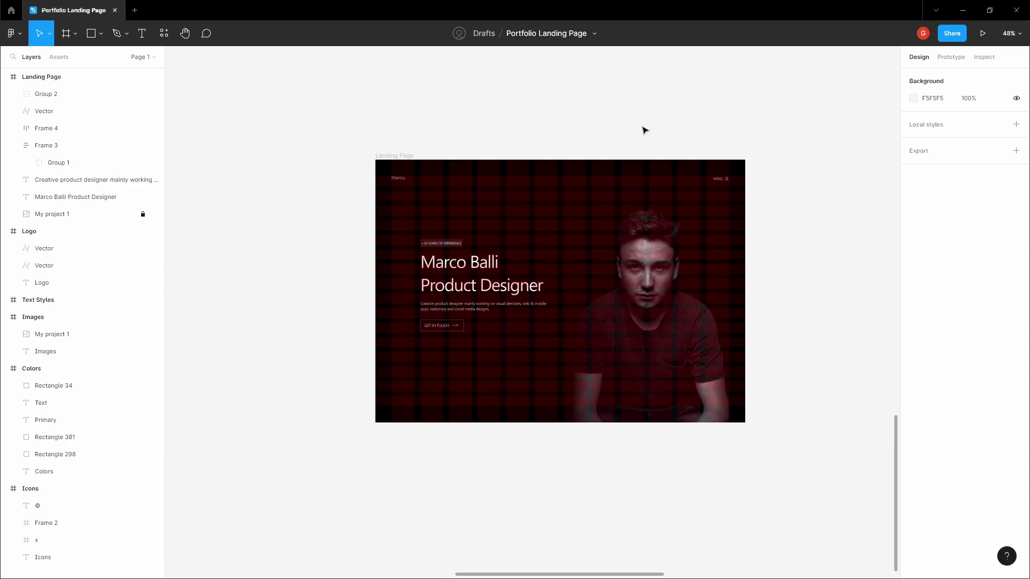
pyautogui.scroll(3, 644, 132)
pyautogui.hscroll(-1, 591, 97)
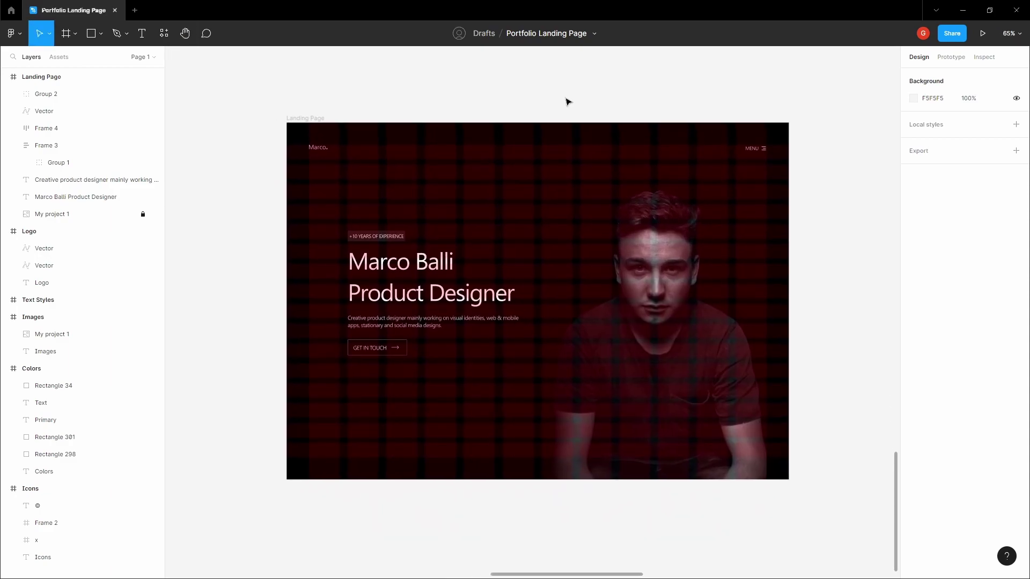
pyautogui.hotkey('shift', 'g')
pyautogui.moveTo(571, 99); pyautogui.dragTo(532, 99)
pyautogui.scroll(-10, 533, 99)
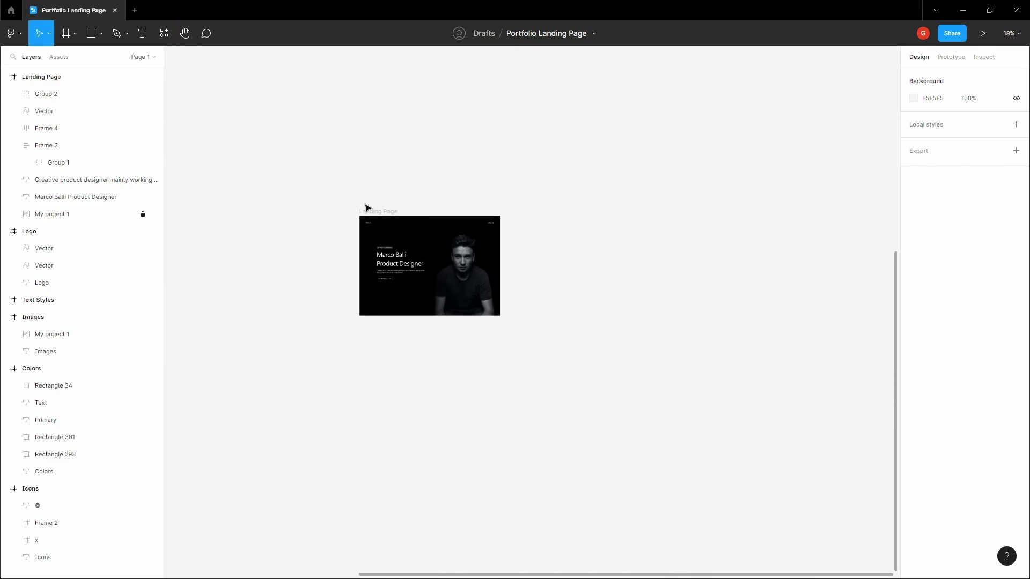
# - Duplicate the Landing Page frame twice, placing the copies beside it
pyautogui.keyDown('alt'); pyautogui.moveTo(371, 212); pyautogui.dragTo(584, 198); pyautogui.keyUp('alt')
pyautogui.click(411, 195)
pyautogui.moveTo(378, 212); pyautogui.dragTo(601, 385)
pyautogui.click(589, 185)
# - Rename the copies 'Landing Page - Hover Btn' and 'Landing Page - Menu'
pyautogui.click(595, 211)
pyautogui.doubleClick(81, 76)
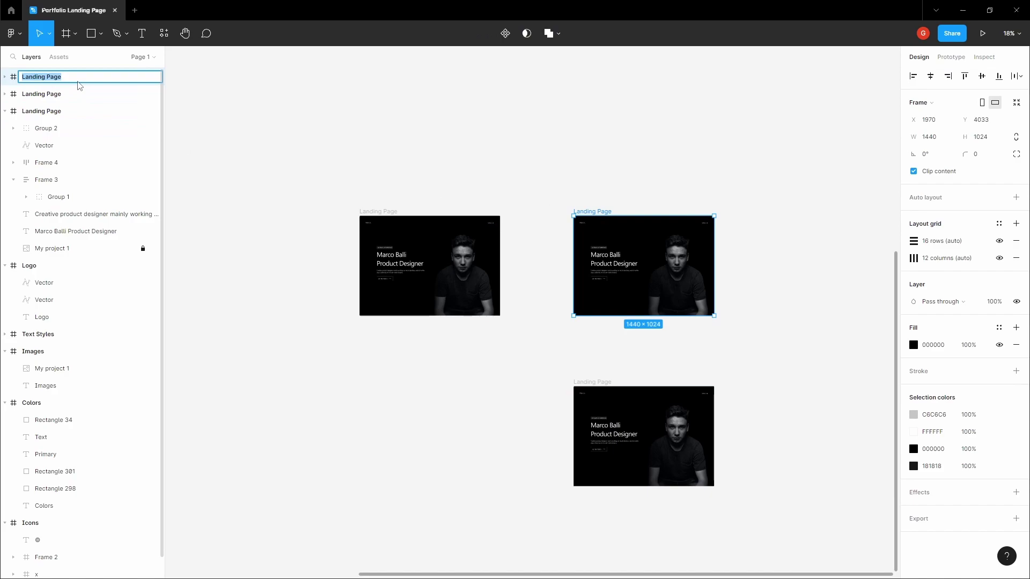
pyautogui.click(82, 77)
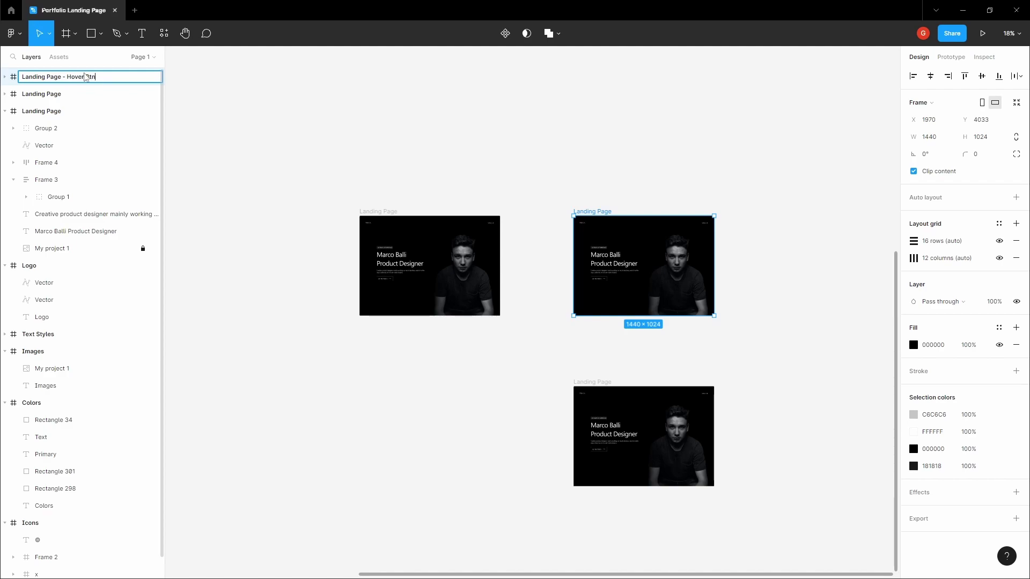
pyautogui.click(438, 188)
pyautogui.click(81, 100)
pyautogui.doubleClick(99, 100)
pyautogui.click(98, 99)
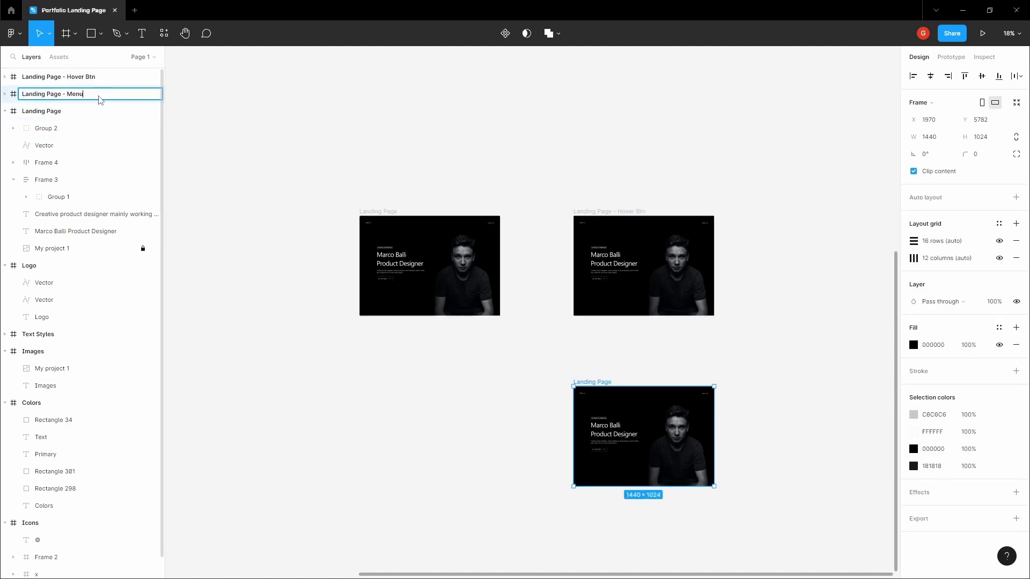
pyautogui.press('Return')
pyautogui.click(564, 161)
# - Move the original Landing Page to the top of the Layers list
pyautogui.press('h')
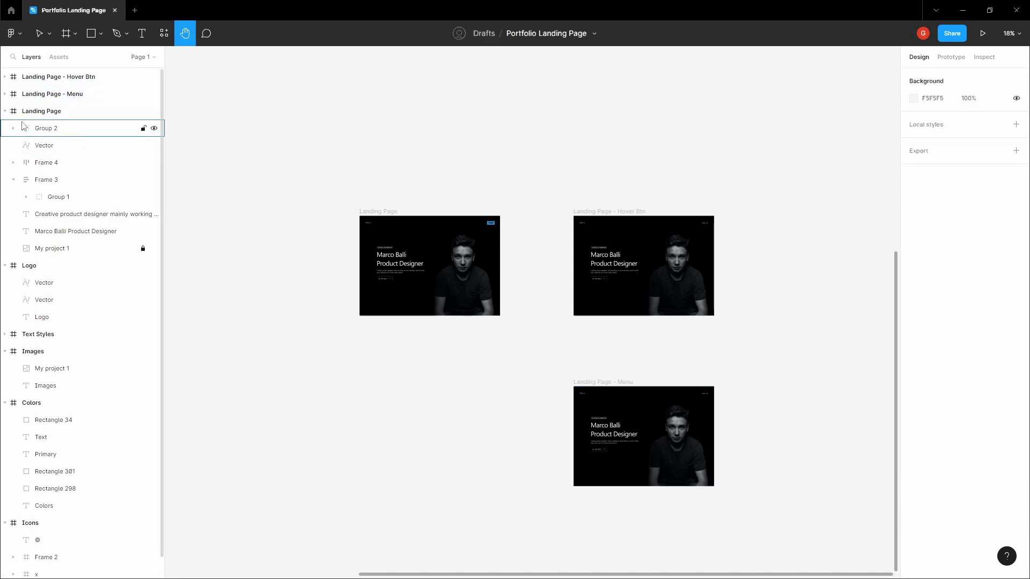
pyautogui.moveTo(56, 111); pyautogui.dragTo(58, 75)
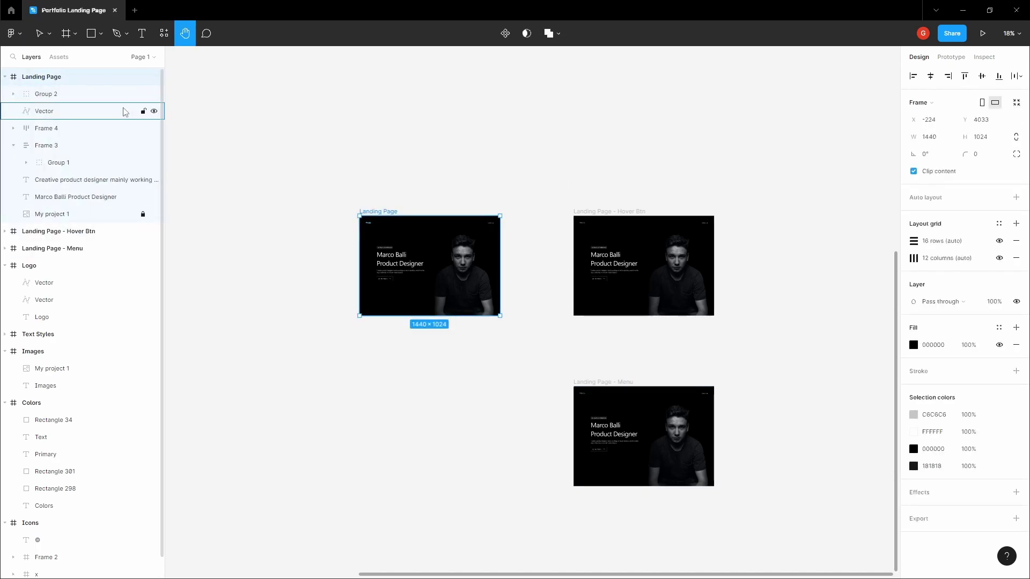
pyautogui.hotkey('ctrl', 'z')
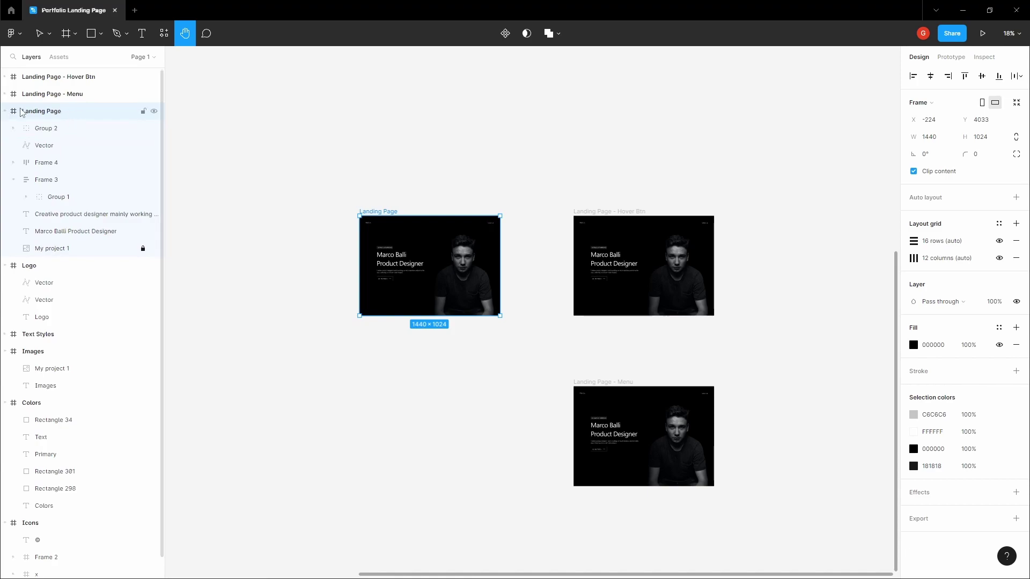
pyautogui.moveTo(18, 113); pyautogui.dragTo(19, 76)
pyautogui.moveTo(425, 107); pyautogui.dragTo(434, 107)
pyautogui.hscroll(2, 435, 107)
pyautogui.click(423, 114)
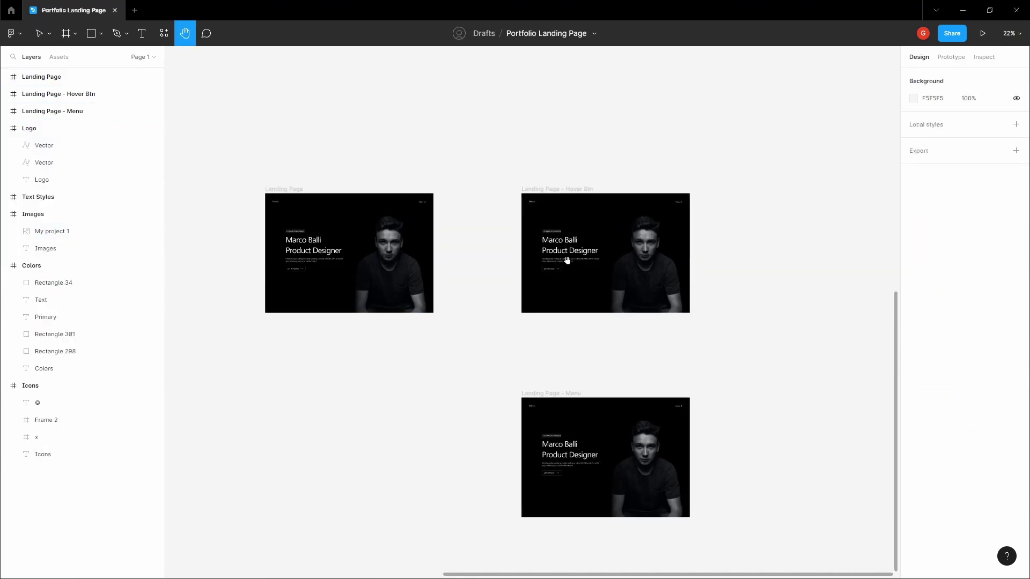
pyautogui.keyDown('ctrl'); pyautogui.scroll(5, 568, 260); pyautogui.keyUp('ctrl')
# - Turn the GET IN TOUCH button's arrow from grey to black
pyautogui.moveTo(529, 267); pyautogui.dragTo(789, 244)
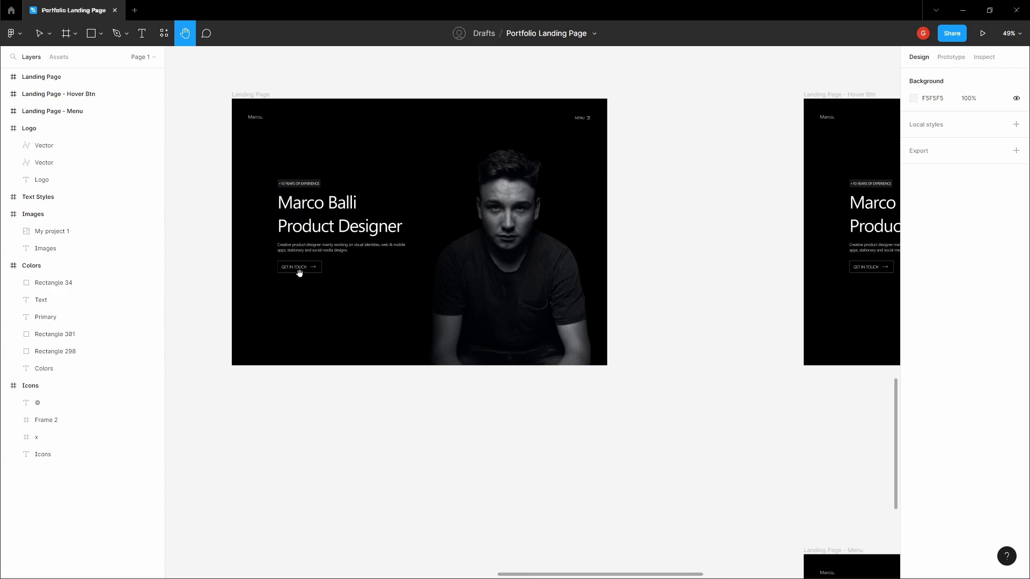
pyautogui.hscroll(5, 456, 275)
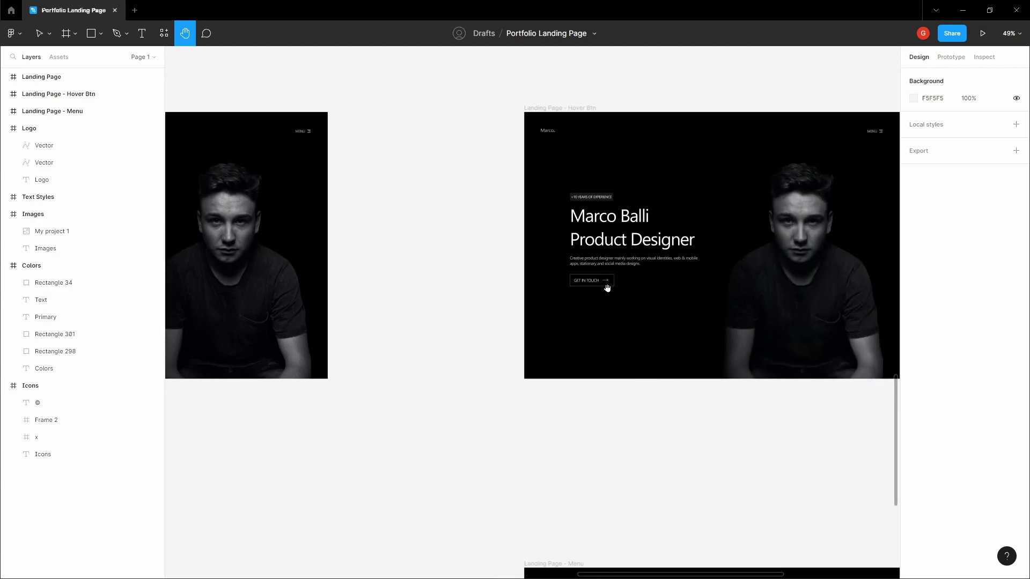
pyautogui.scroll(5, 634, 284)
pyautogui.press('v')
pyautogui.click(537, 272)
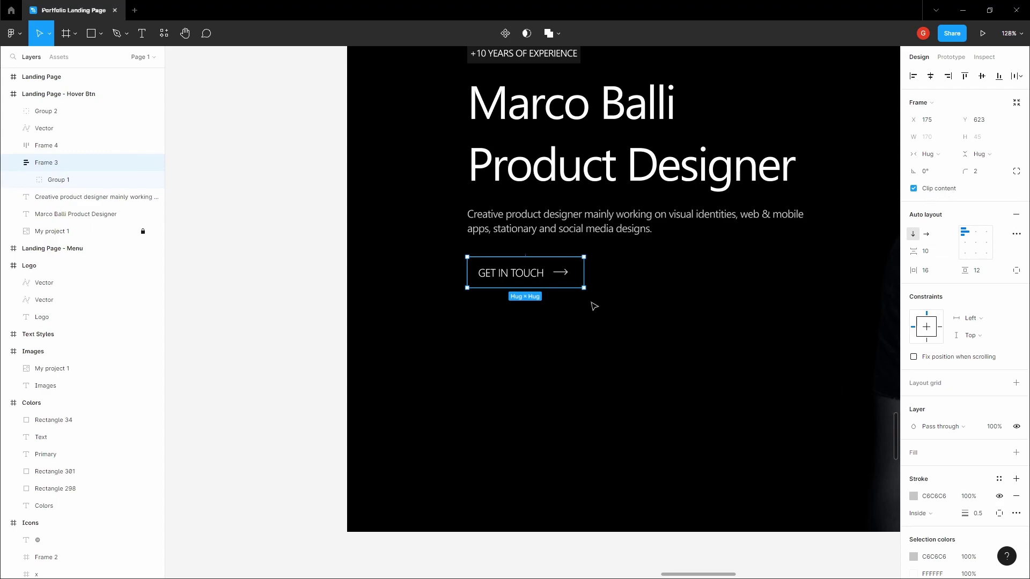
pyautogui.scroll(2, 583, 303)
pyautogui.scroll(-3, 581, 284)
pyautogui.scroll(4, 576, 258)
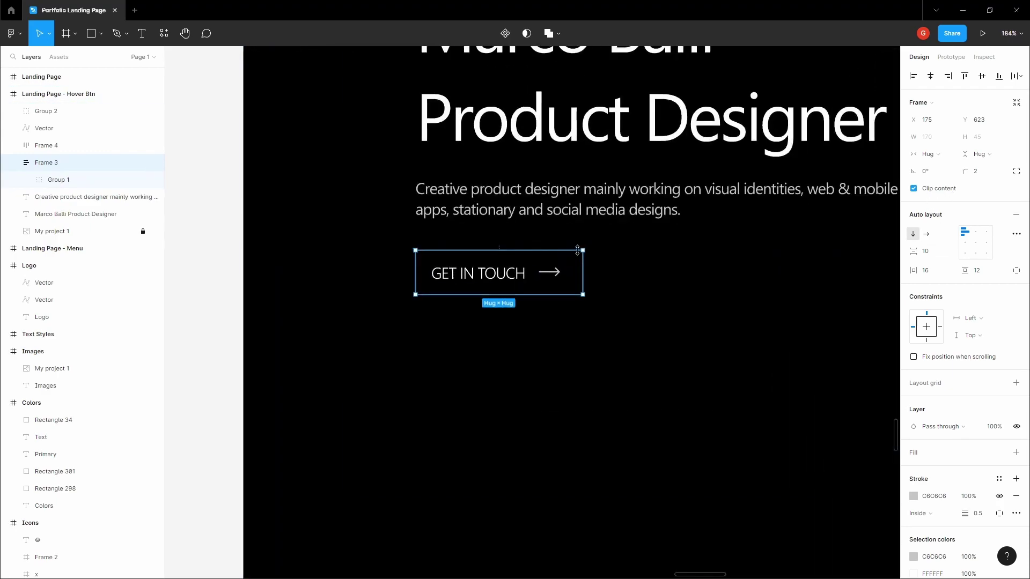
pyautogui.doubleClick(510, 273)
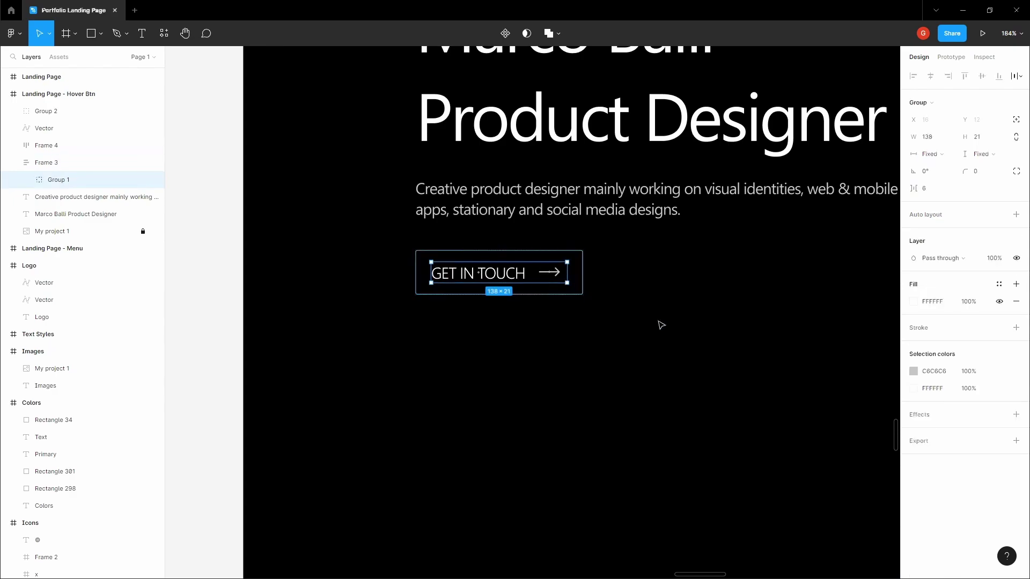
pyautogui.click(914, 371)
pyautogui.moveTo(864, 369); pyautogui.dragTo(750, 466)
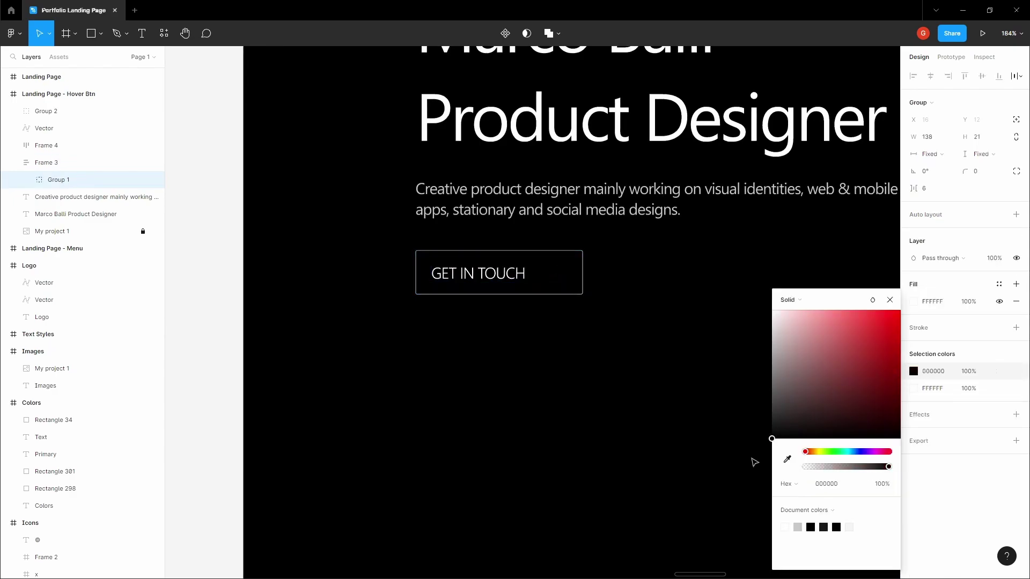
# - Make the button text black, remove its grey outline and give it a white fill
pyautogui.click(913, 388)
pyautogui.moveTo(858, 379); pyautogui.dragTo(733, 485)
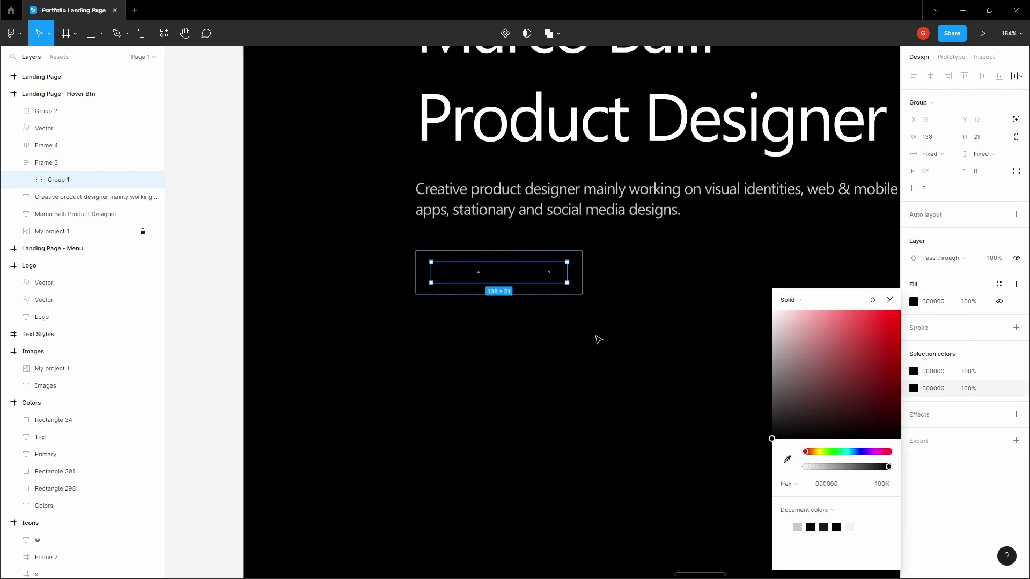
pyautogui.click(574, 261)
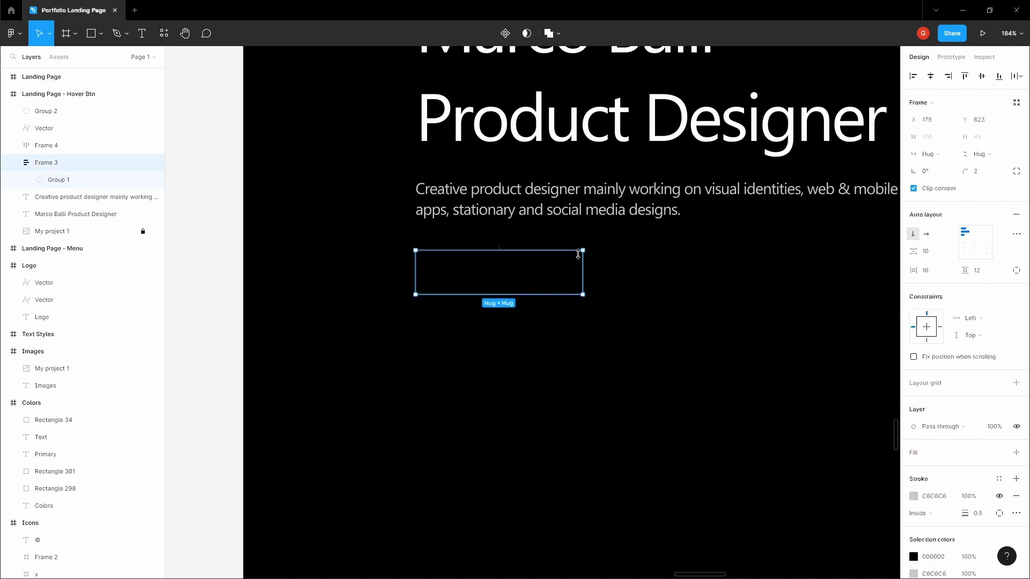
pyautogui.click(1016, 496)
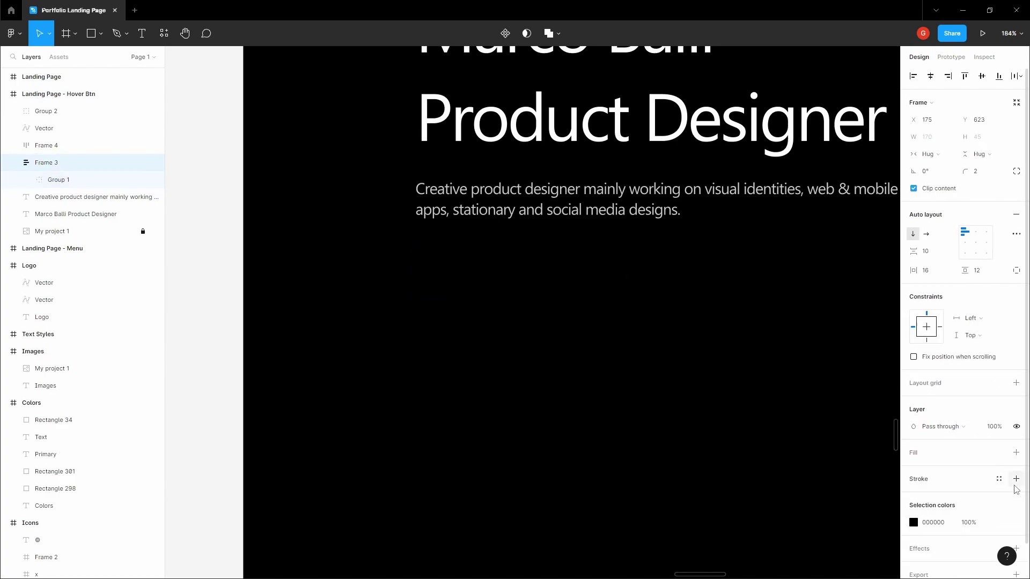
pyautogui.click(1017, 454)
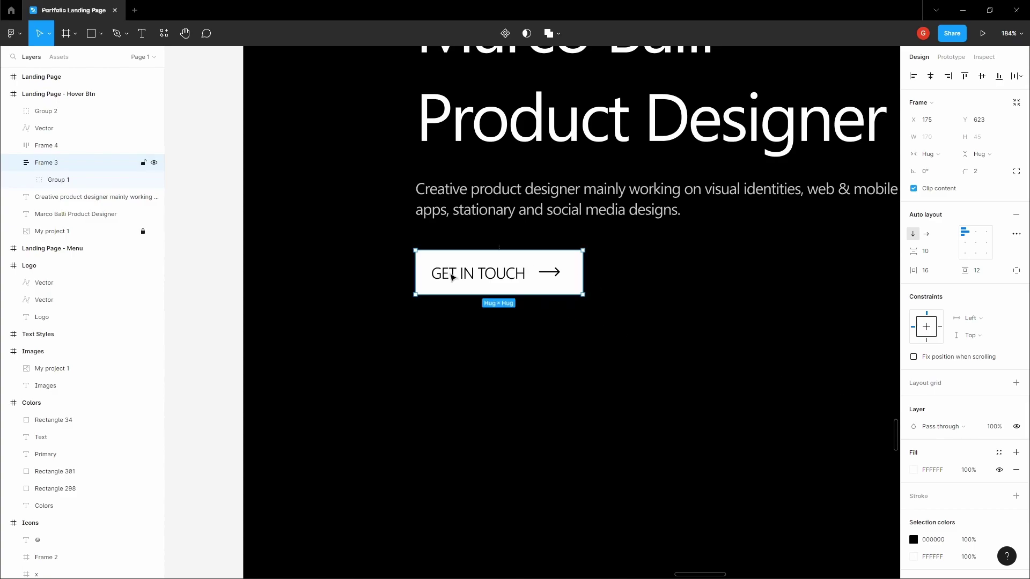
# - Zoom out and scroll down to bring the Landing Page - Menu frame into view
pyautogui.scroll(-10, 484, 281)
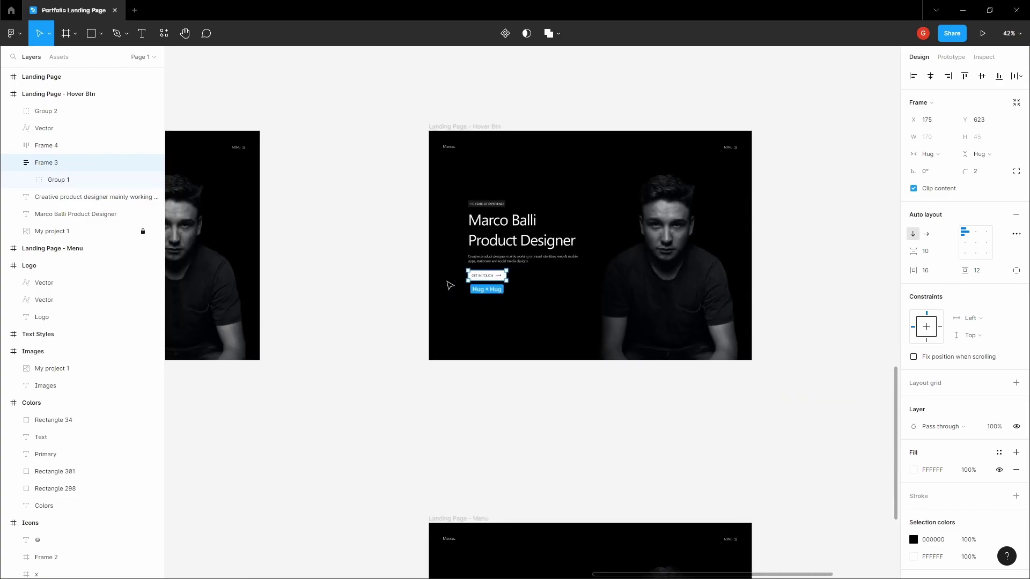
pyautogui.press('h')
pyautogui.scroll(-6, 428, 284)
# - Draw a new frame, Frame 5, beside the Landing Page - Menu frame
pyautogui.press('v')
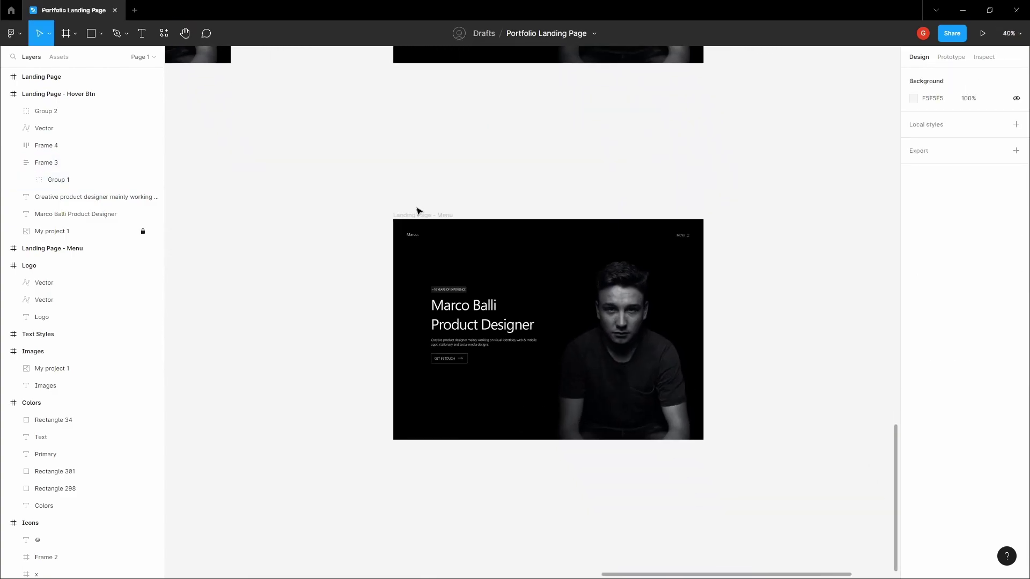
pyautogui.click(419, 214)
pyautogui.click(417, 191)
pyautogui.hscroll(-5, 707, 200)
pyautogui.scroll(-5, 489, 198)
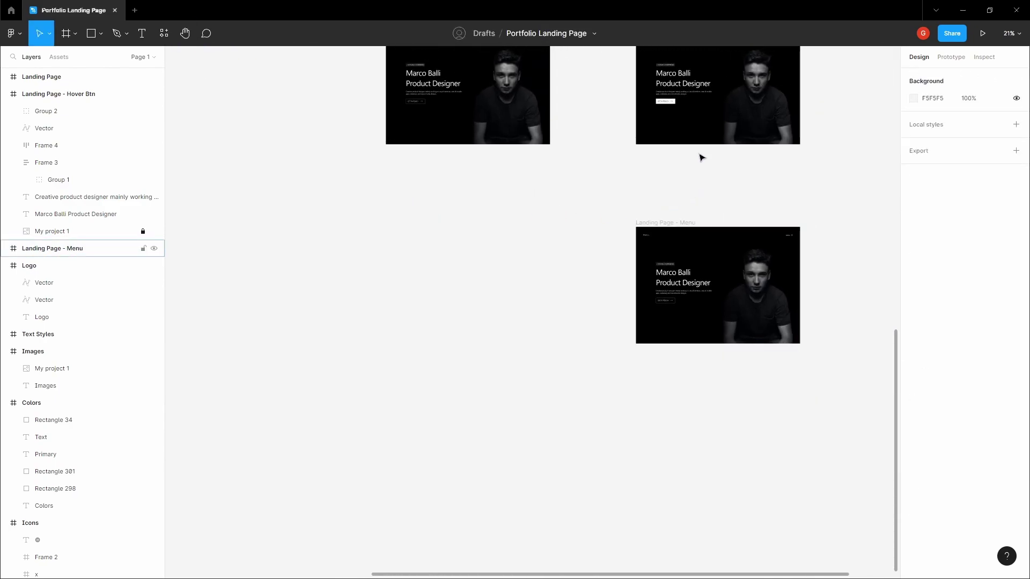
pyautogui.click(682, 229)
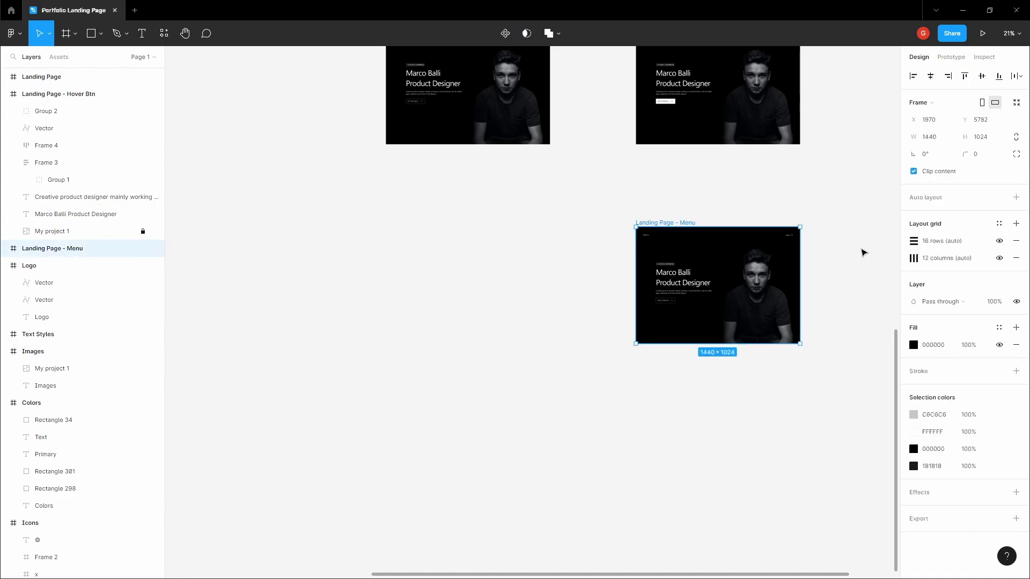
pyautogui.scroll(3, 853, 252)
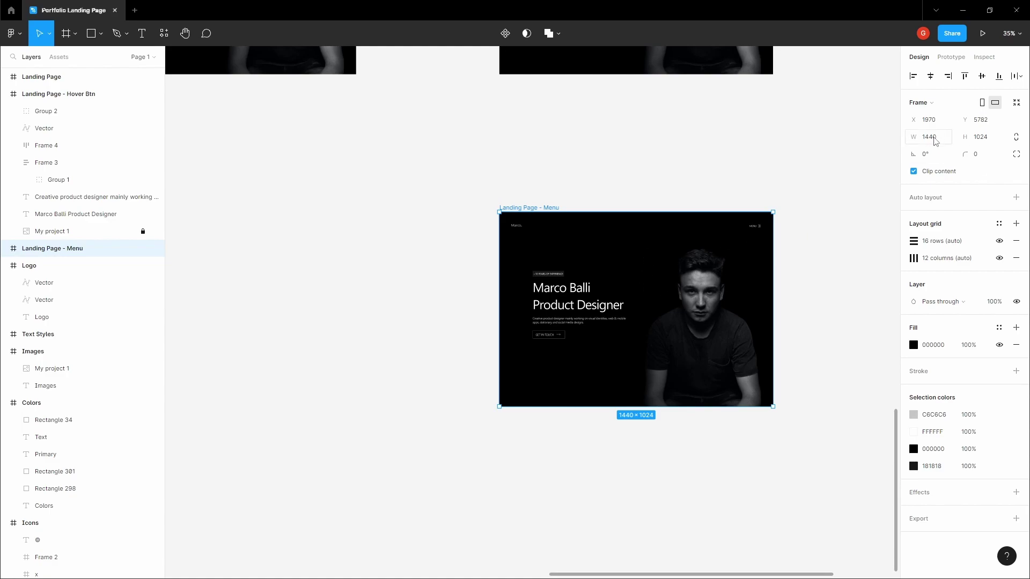
pyautogui.click(680, 143)
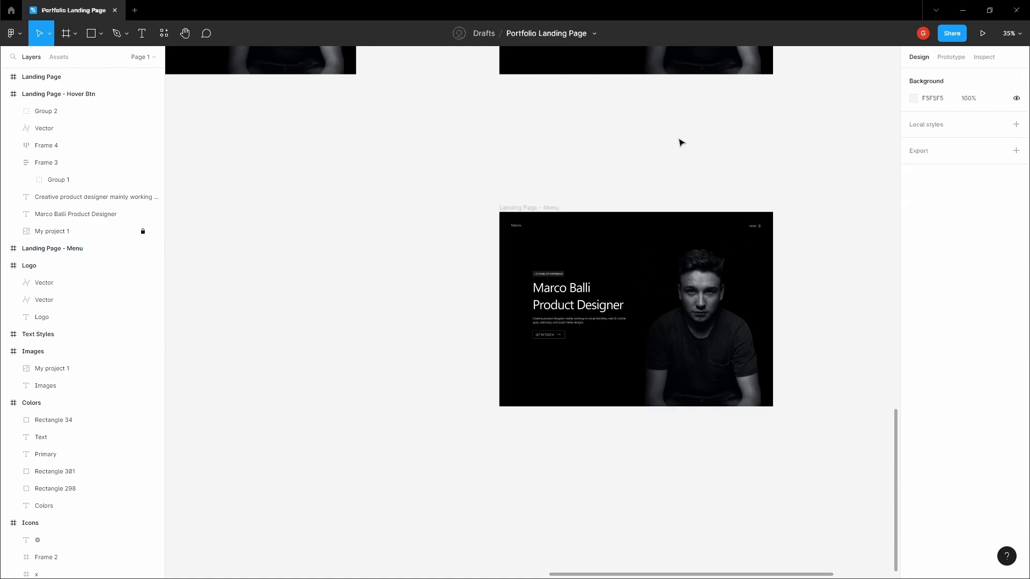
pyautogui.hscroll(-5, 713, 175)
pyautogui.scroll(-3, 492, 150)
pyautogui.press('f')
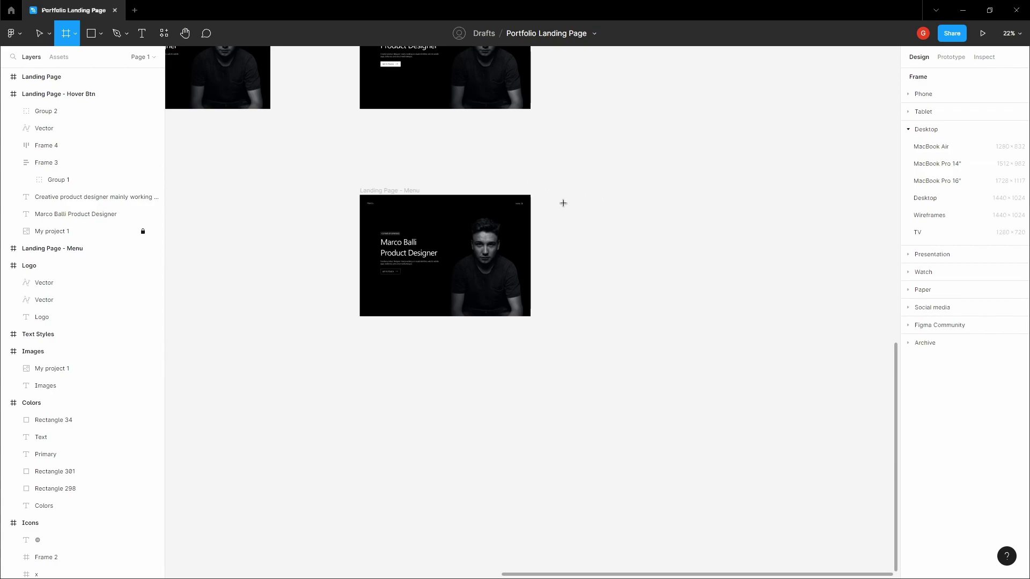
pyautogui.moveTo(557, 203); pyautogui.dragTo(617, 252)
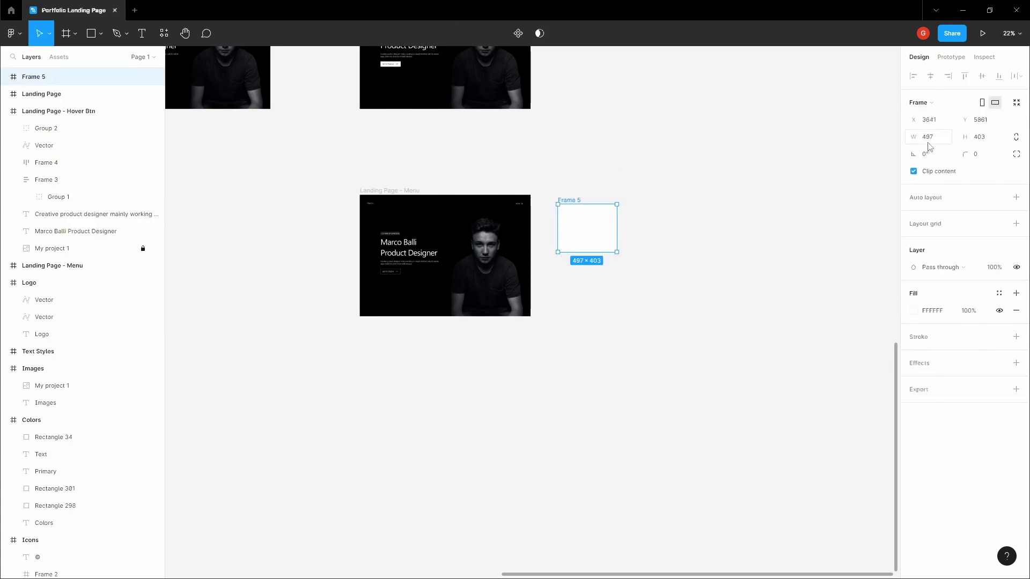
# - Size Frame 5 to 1440×1024 and give it a black 000000 fill
pyautogui.click(944, 141)
pyautogui.write('1440')
pyautogui.press('Tab')
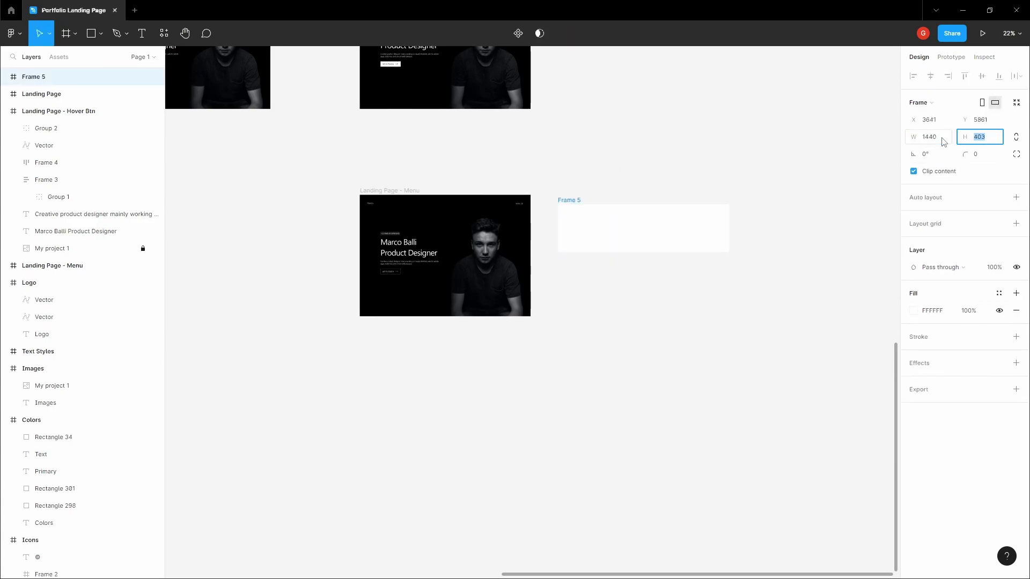
pyautogui.press('Tab')
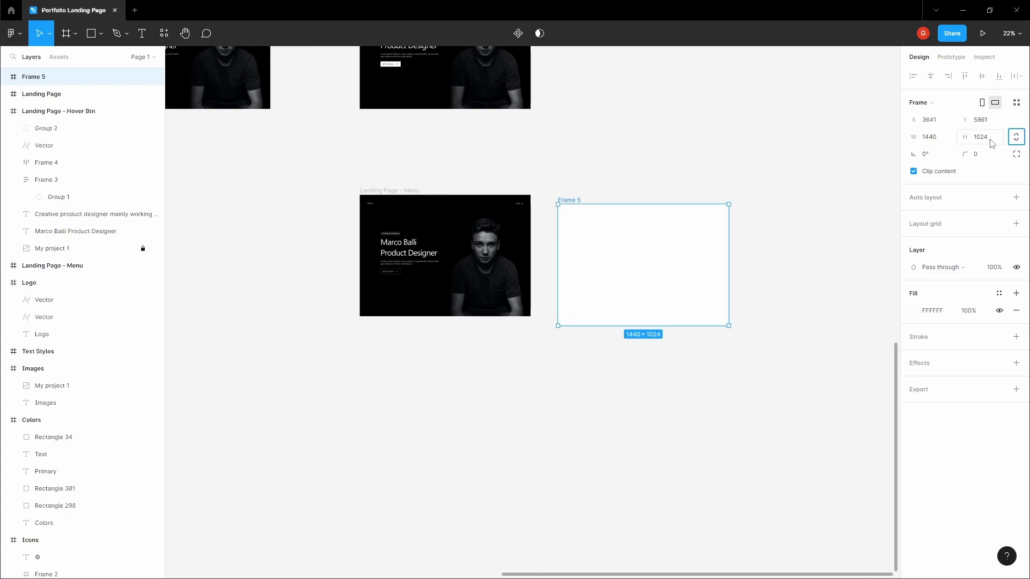
pyautogui.click(741, 135)
pyautogui.click(609, 204)
pyautogui.click(919, 315)
pyautogui.moveTo(848, 329); pyautogui.dragTo(768, 446)
# - Move Frame 5 into Landing Page - Menu and centre it horizontally, undoing the vertical centring
pyautogui.click(593, 177)
pyautogui.moveTo(569, 200); pyautogui.dragTo(416, 202)
pyautogui.click(931, 77)
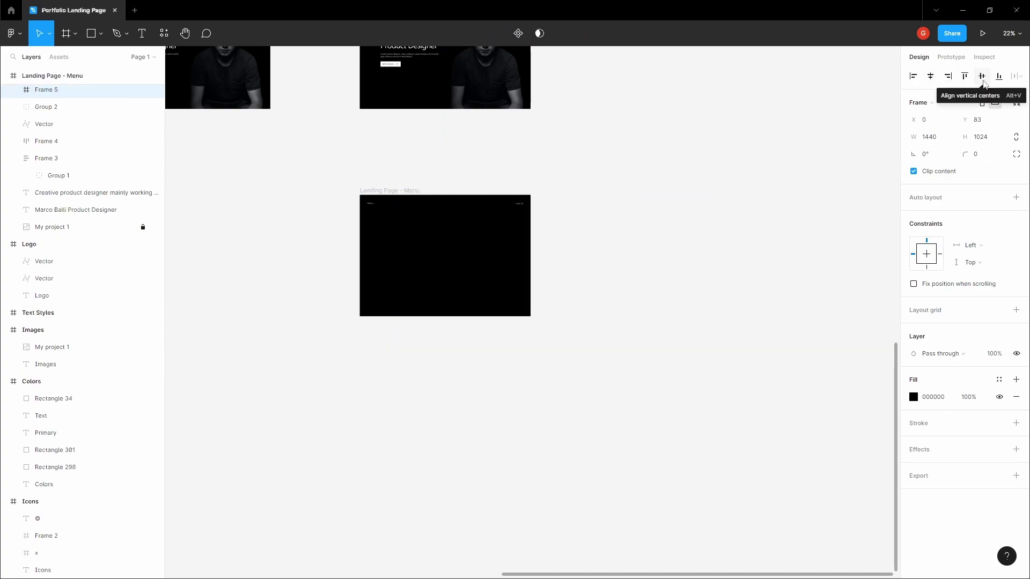
pyautogui.click(982, 78)
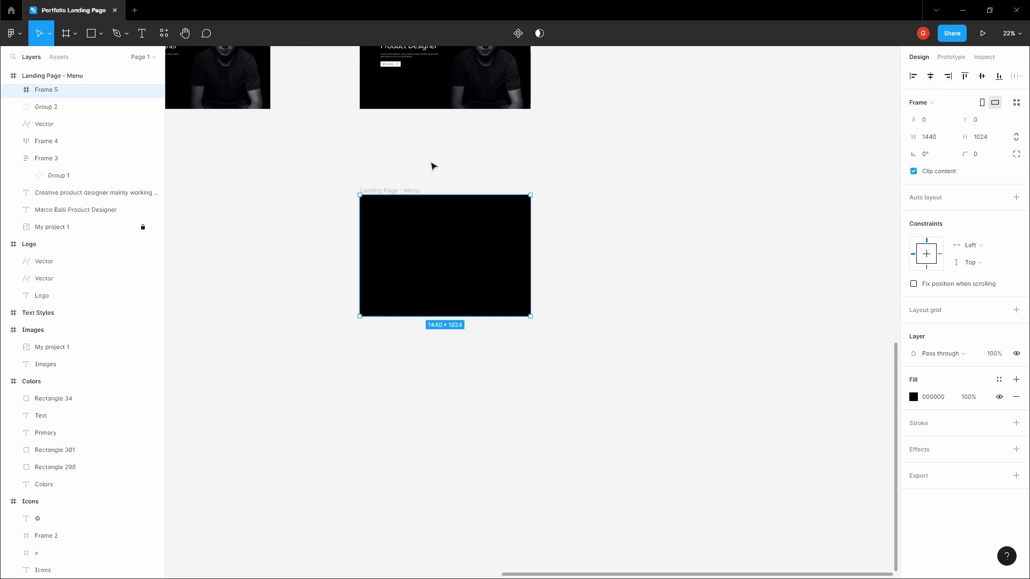
pyautogui.hotkey('ctrl', 'z')
# - Re-centre Frame 5 vertically and show the layout grids with Ctrl+Shift+4
pyautogui.click(981, 76)
pyautogui.press('h')
pyautogui.moveTo(413, 160); pyautogui.dragTo(552, 148)
pyautogui.scroll(5, 587, 161)
pyautogui.press('v')
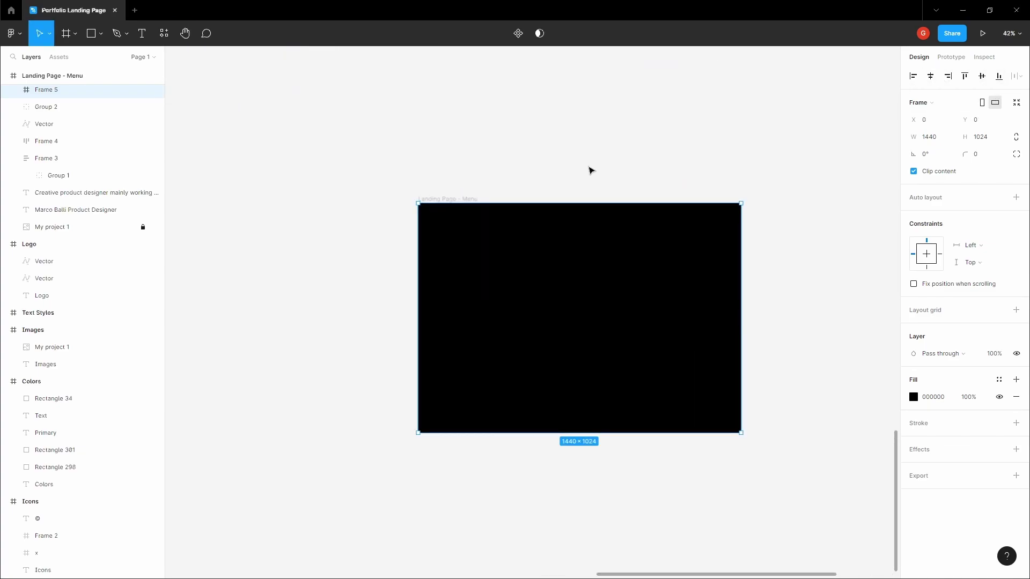
pyautogui.hotkey('ctrl', 'shift', '4')
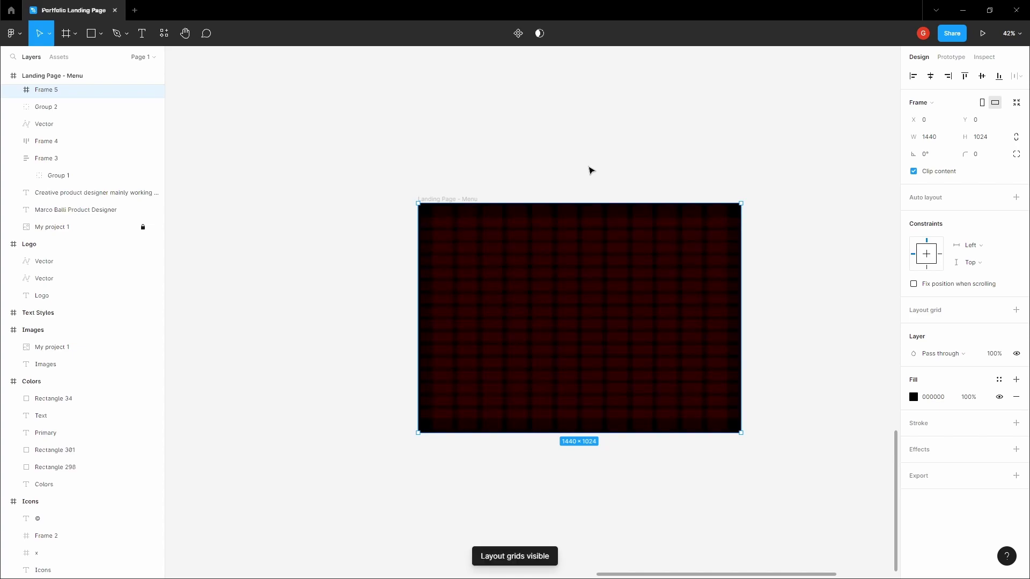
# - Select Frame 5 and the Landing Page - Menu frame in turn to check the overlay
pyautogui.click(590, 170)
pyautogui.press('h')
pyautogui.press('v')
pyautogui.click(552, 270)
pyautogui.click(388, 129)
pyautogui.scroll(1, 483, 214)
pyautogui.click(584, 272)
pyautogui.click(547, 156)
pyautogui.hscroll(1, 547, 156)
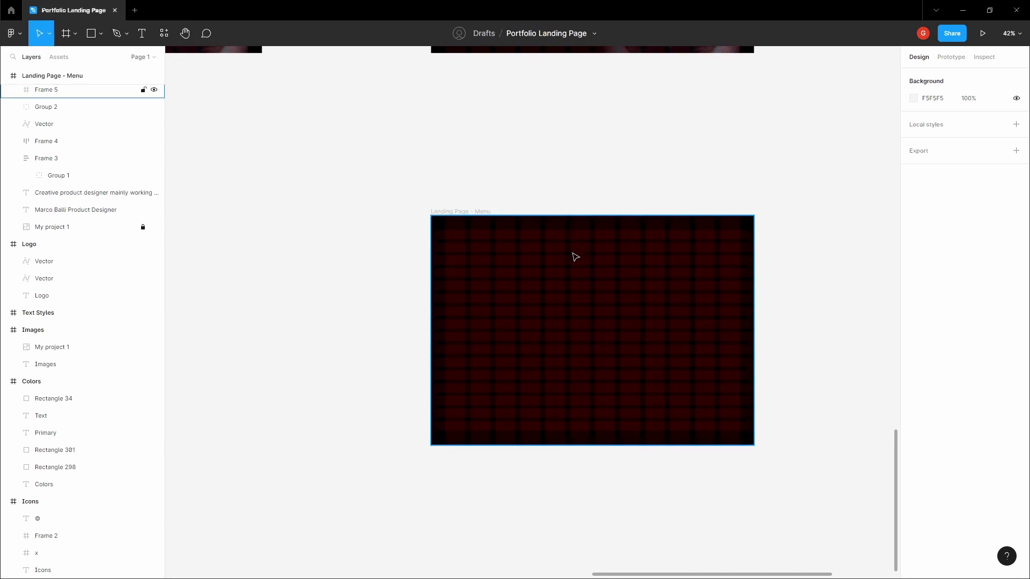
pyautogui.click(525, 255)
pyautogui.scroll(2, 68, 143)
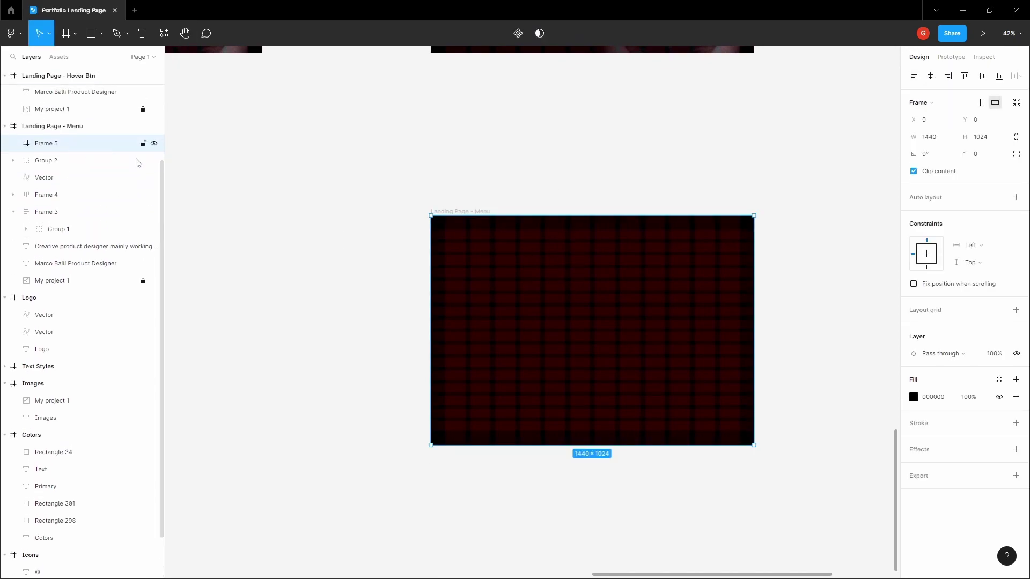
pyautogui.click(343, 204)
pyautogui.click(573, 281)
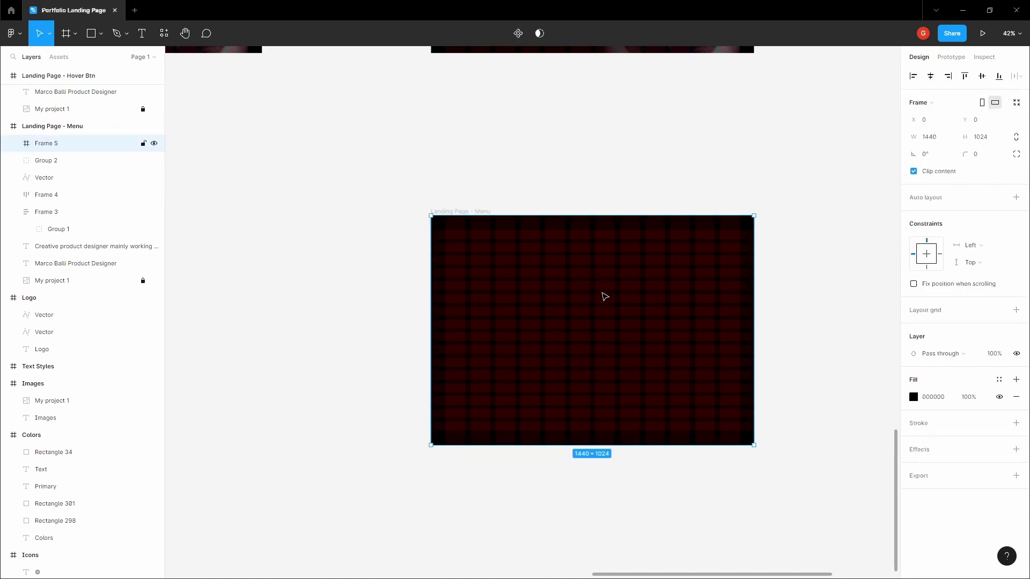
pyautogui.click(525, 182)
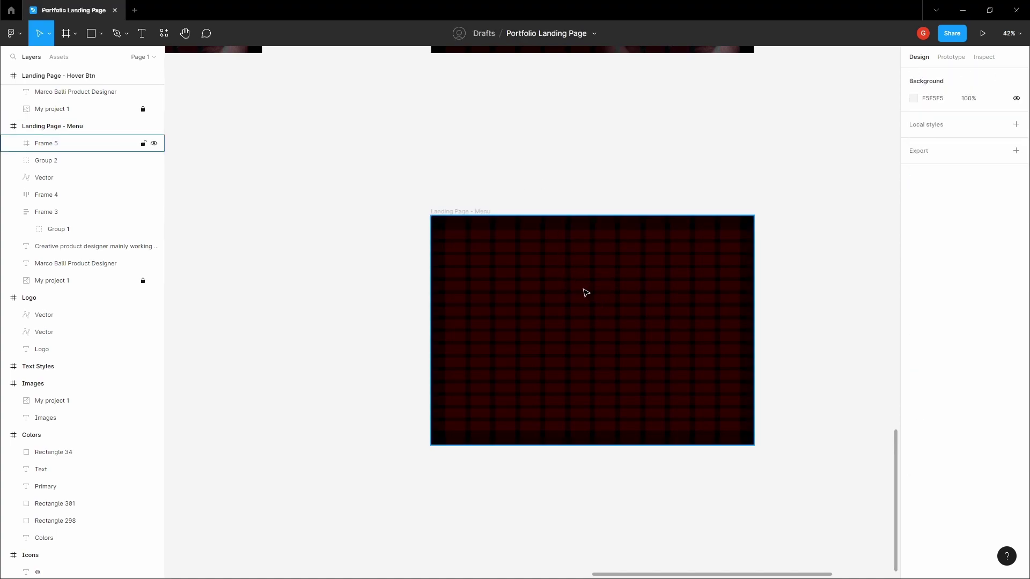
pyautogui.click(585, 293)
# - Pan out to see all frames and toggle the Menu frame's nested layers in the layers panel
pyautogui.press('Escape')
pyautogui.press('h')
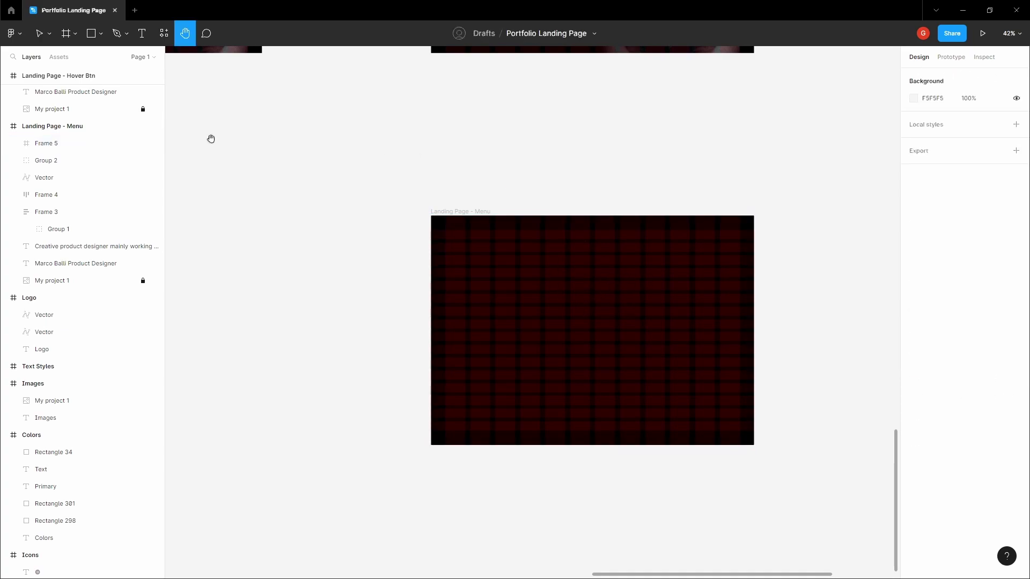
pyautogui.click(51, 143)
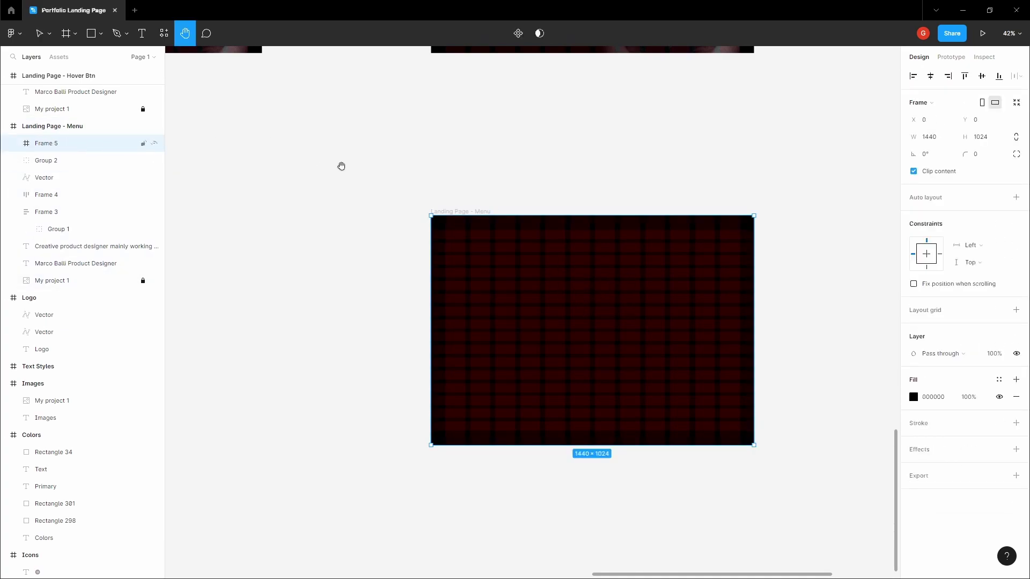
pyautogui.scroll(-5, 397, 177)
pyautogui.moveTo(398, 175); pyautogui.dragTo(494, 251)
pyautogui.press('v')
pyautogui.click(54, 127)
pyautogui.click(5, 129)
pyautogui.click(4, 231)
pyautogui.press('Escape')
# - Select and copy the Marco. logo vector from the Logo frame
pyautogui.press('h')
pyautogui.scroll(-5, 437, 253)
pyautogui.moveTo(436, 252); pyautogui.dragTo(503, 367)
pyautogui.scroll(8, 449, 231)
pyautogui.press('v')
pyautogui.click(395, 209)
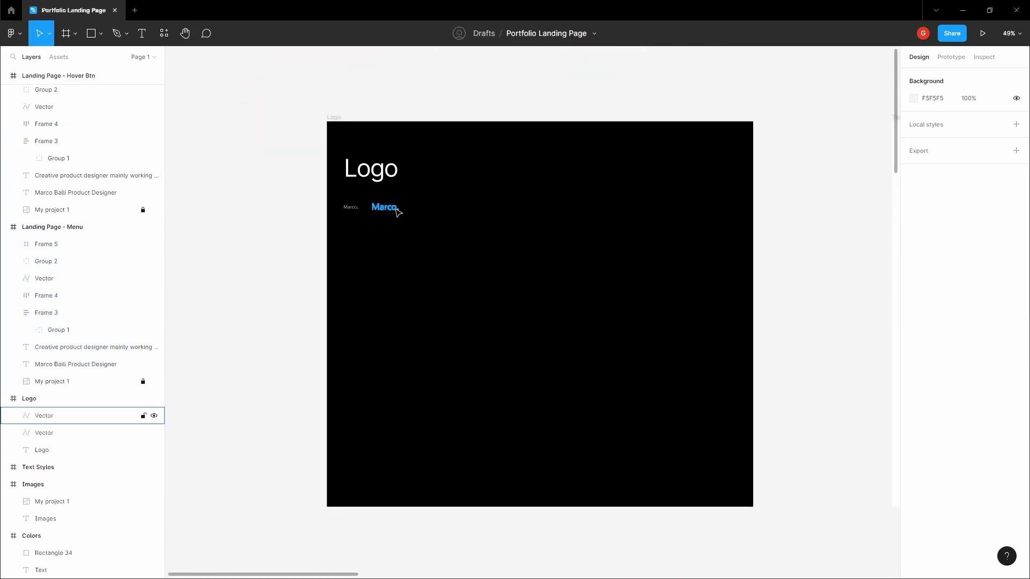
pyautogui.rightClick(397, 209)
pyautogui.press('Escape')
# - Paste the Marco. logo into Frame 5 inside the Menu frame
pyautogui.scroll(-8, 400, 211)
pyautogui.click(534, 319)
pyautogui.moveTo(533, 319); pyautogui.dragTo(349, 139)
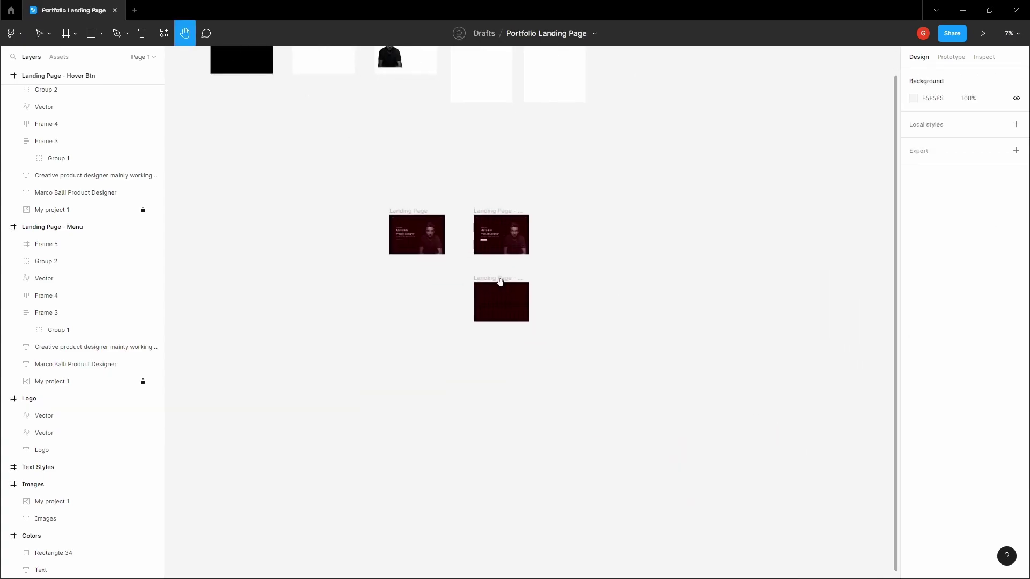
pyautogui.scroll(5, 513, 298)
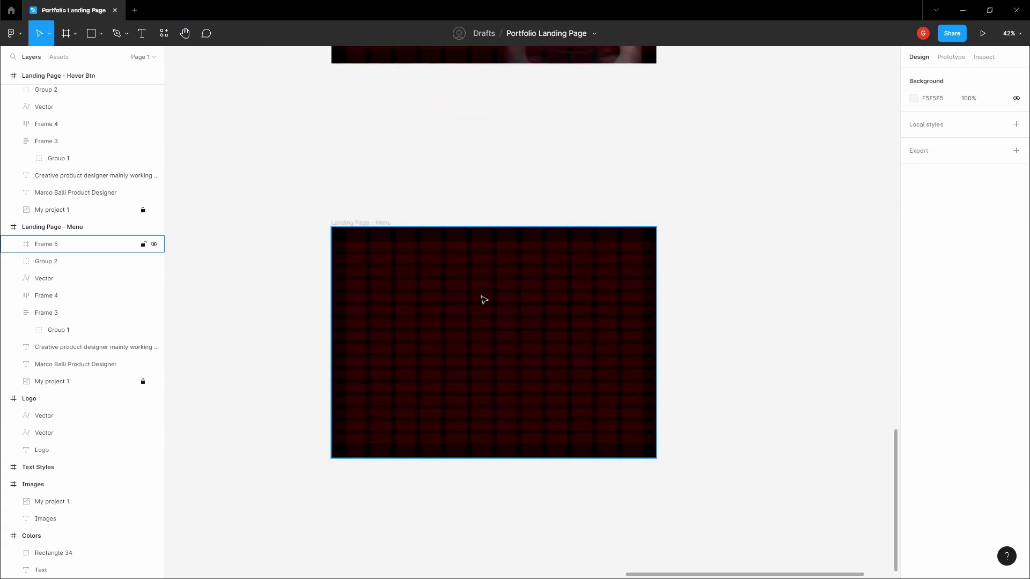
pyautogui.click(483, 298)
pyautogui.press('Return')
# - Centre the logo horizontally and move it near the top of Frame 5 at Y 64
pyautogui.scroll(2, 472, 299)
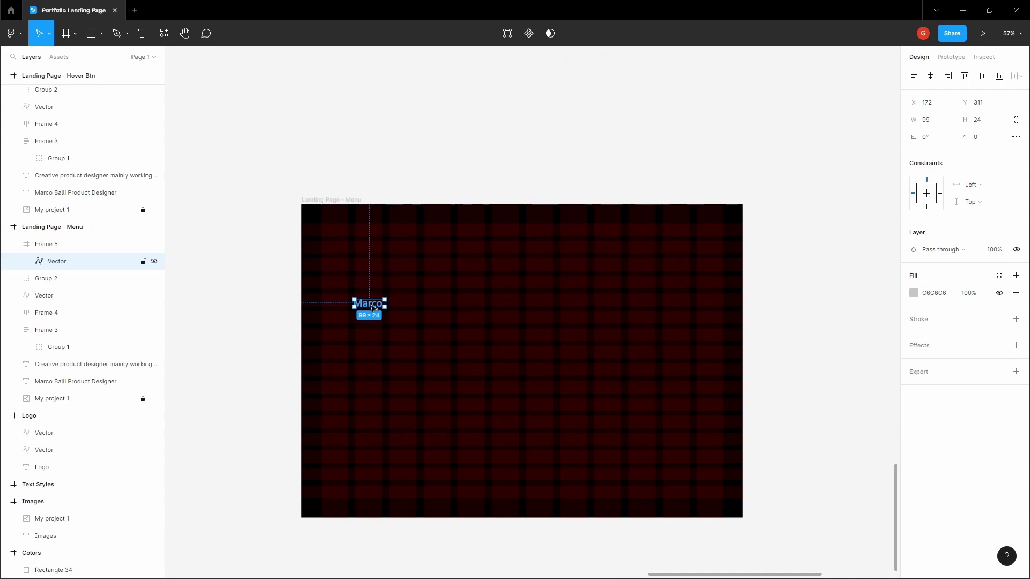
pyautogui.click(930, 76)
pyautogui.scroll(3, 611, 269)
pyautogui.moveTo(474, 324); pyautogui.dragTo(474, 204)
pyautogui.scroll(5, 474, 204)
pyautogui.scroll(3, 474, 202)
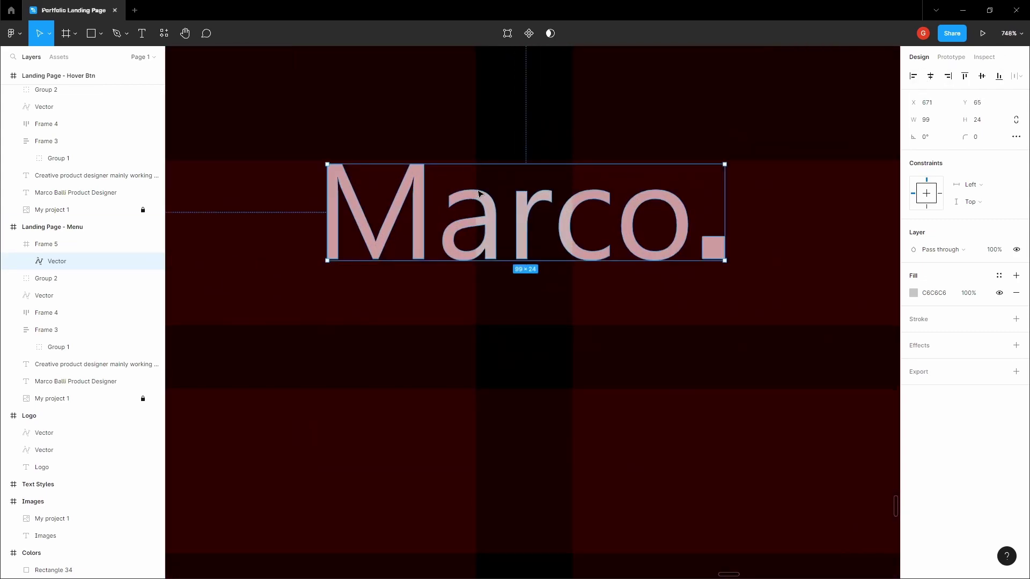
pyautogui.scroll(-10, 491, 206)
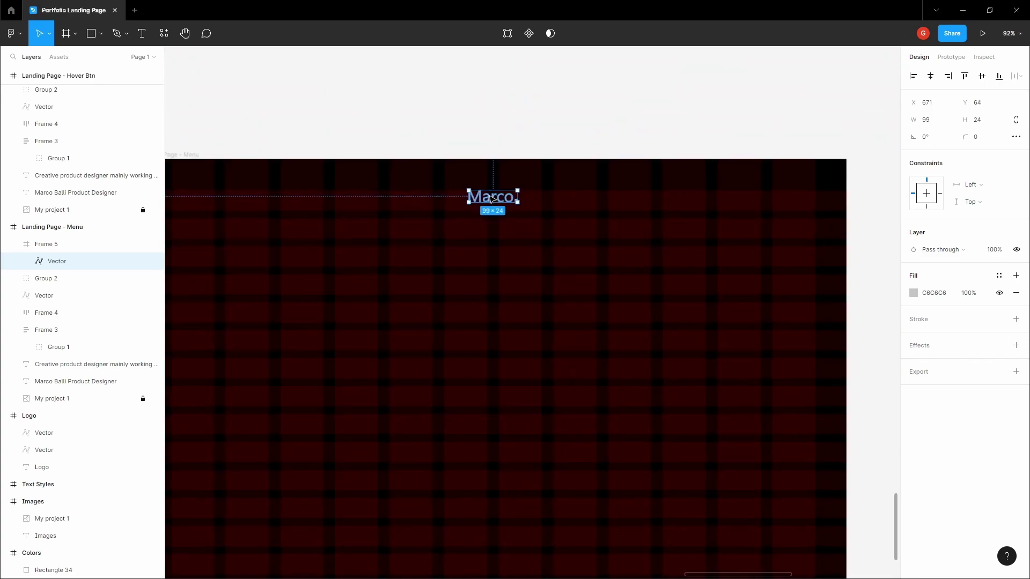
pyautogui.click(494, 200)
pyautogui.scroll(-5, 492, 199)
pyautogui.scroll(4, 493, 201)
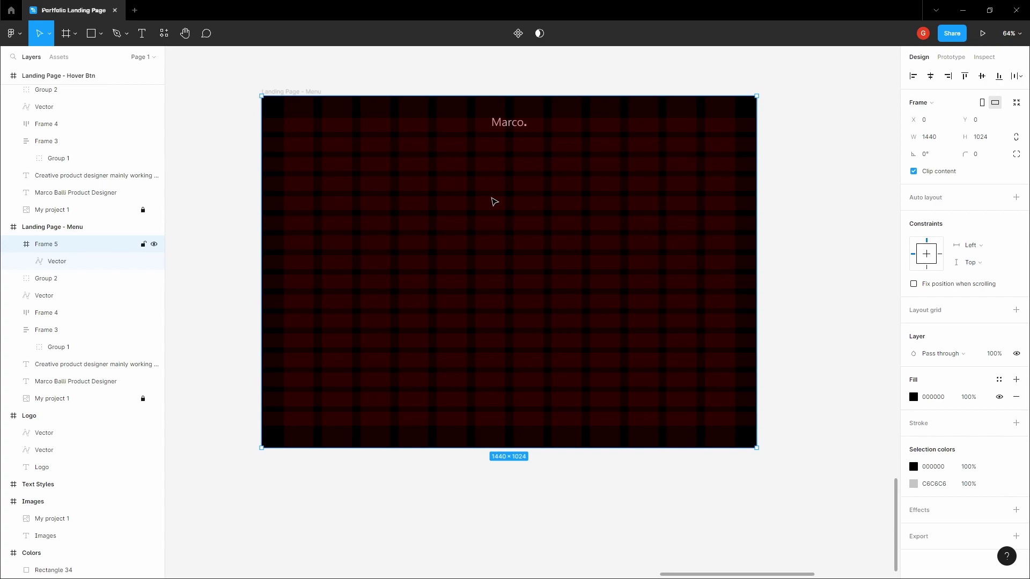
# - Add a centre-aligned HOME label, size 32 Semilight, below the logo
pyautogui.scroll(2, 498, 201)
pyautogui.press('t')
pyautogui.click(493, 184)
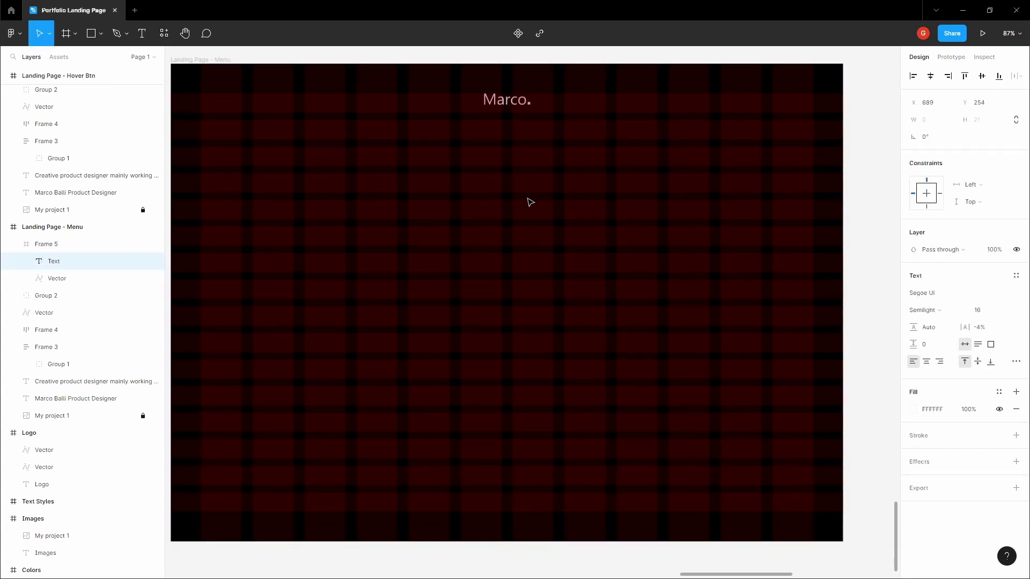
pyautogui.press('Escape')
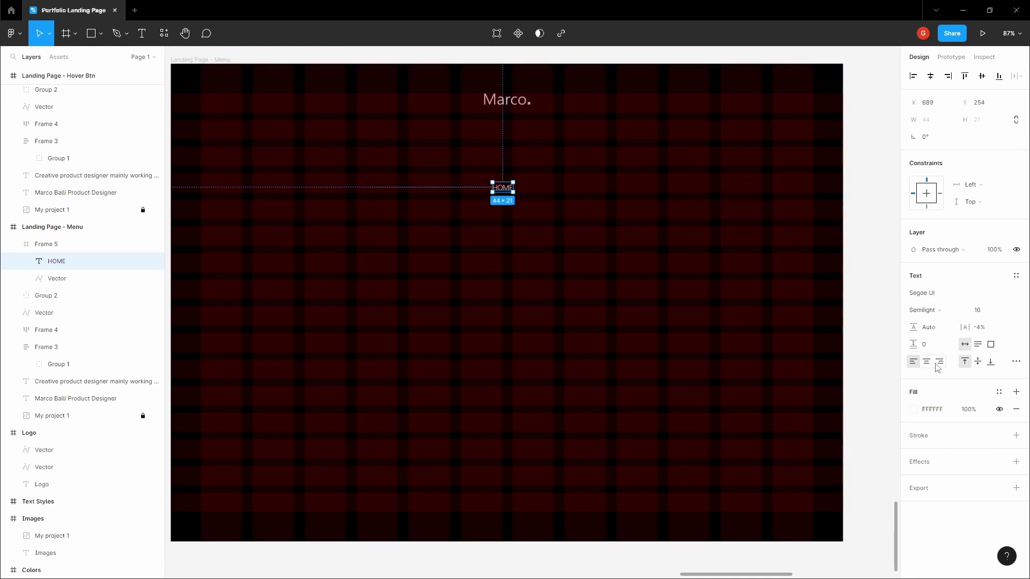
pyautogui.click(927, 361)
pyautogui.click(1008, 313)
pyautogui.click(990, 348)
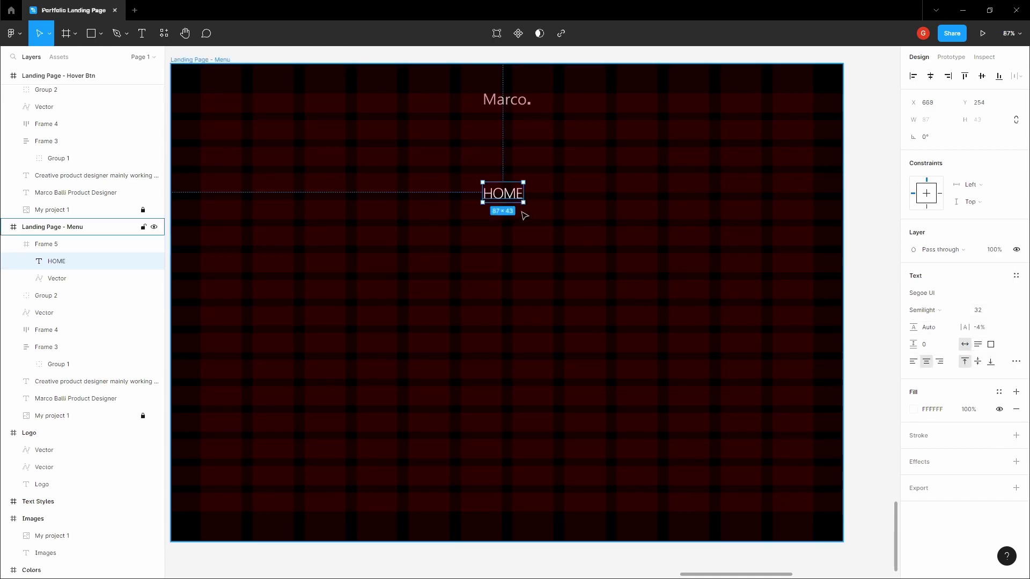
pyautogui.moveTo(510, 197); pyautogui.dragTo(506, 272)
pyautogui.click(931, 316)
pyautogui.click(931, 311)
# - Stack copies below HOME relabelled ABOUT, WORK and CONTACT
pyautogui.doubleClick(494, 264)
pyautogui.write('A')
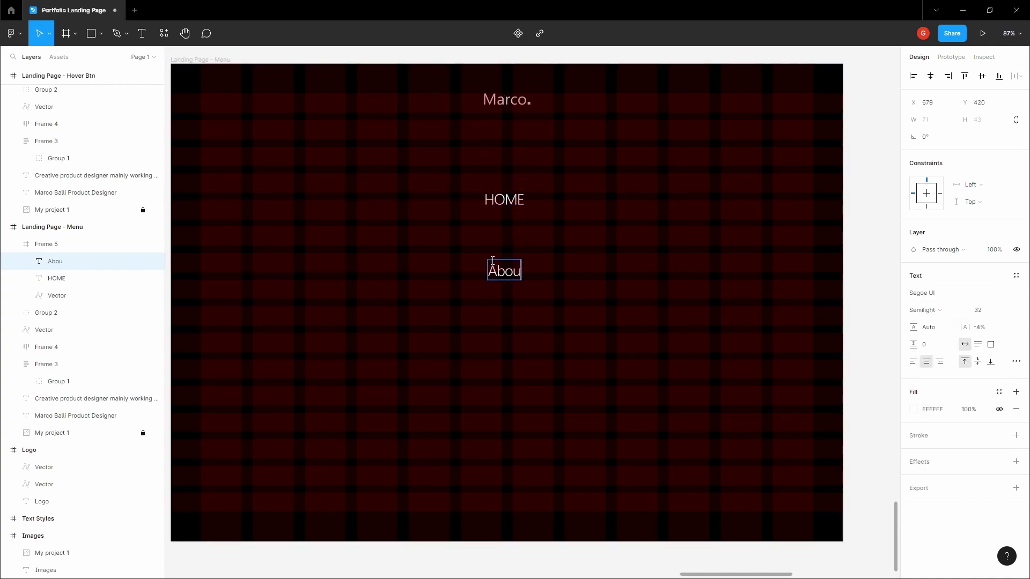
pyautogui.write('BOUT')
pyautogui.press('Escape')
pyautogui.moveTo(508, 271); pyautogui.dragTo(506, 325)
pyautogui.doubleClick(506, 324)
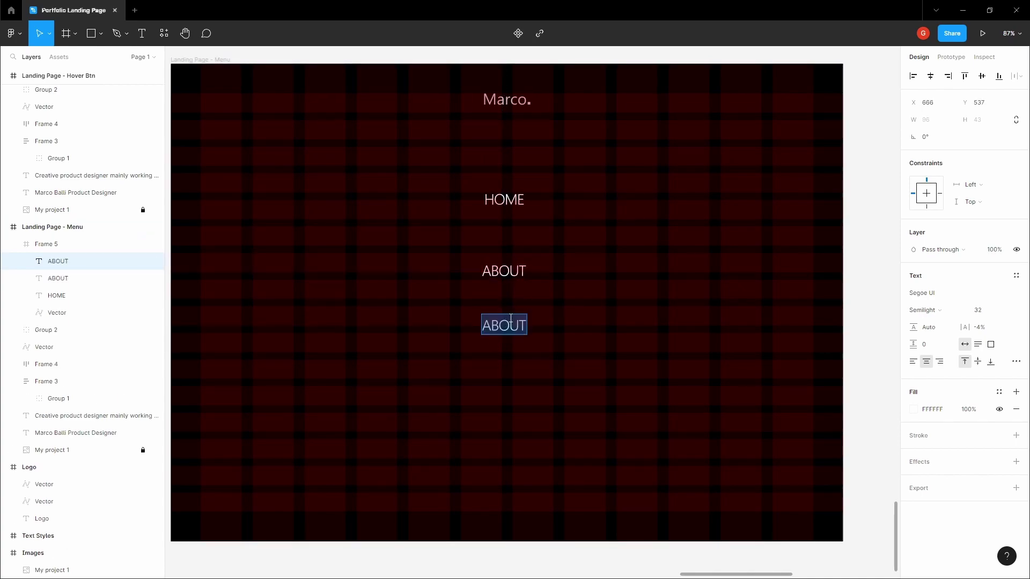
pyautogui.write('WORK')
pyautogui.press('Escape')
pyautogui.moveTo(509, 325); pyautogui.dragTo(508, 371)
pyautogui.doubleClick(508, 372)
pyautogui.write('CONTACT')
pyautogui.press('Escape')
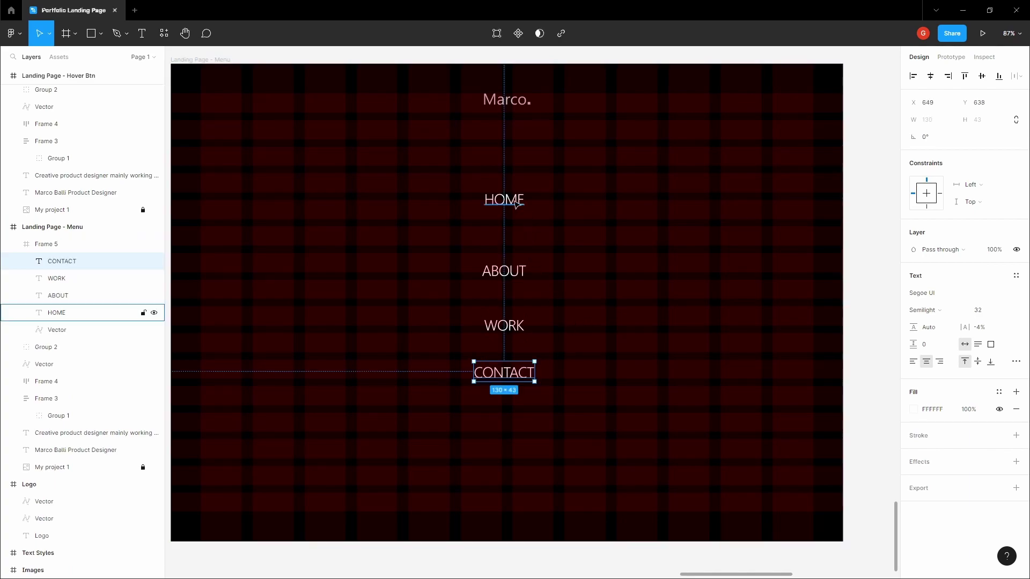
pyautogui.click(514, 202)
# - Distribute the four menu links vertically with a 64 px gap between them
pyautogui.keyDown('shift'); pyautogui.click(504, 271); pyautogui.keyUp('shift')
pyautogui.keyDown('shift'); pyautogui.click(504, 326); pyautogui.keyUp('shift')
pyautogui.keyDown('shift'); pyautogui.click(510, 372); pyautogui.keyUp('shift')
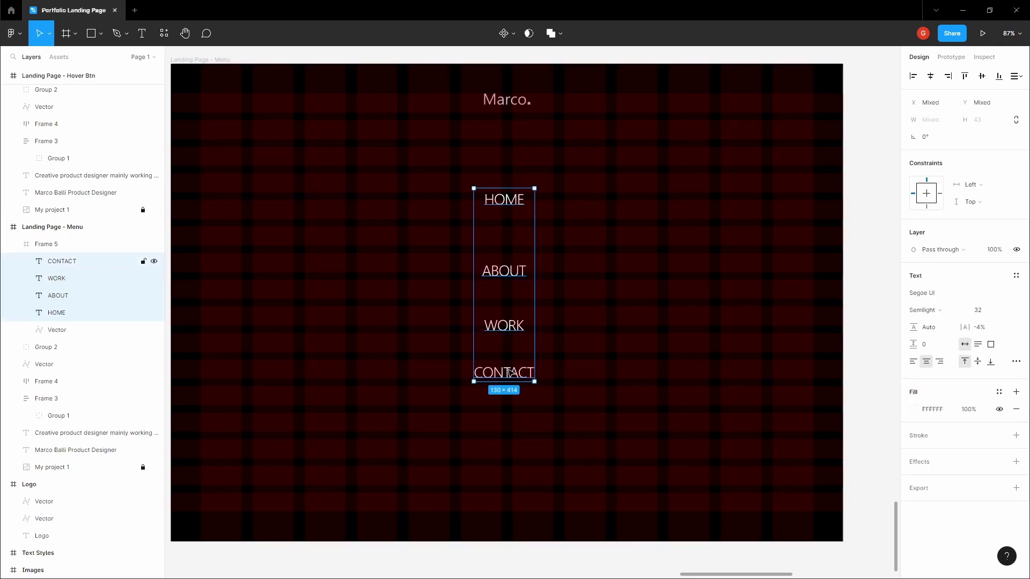
pyautogui.click(1014, 77)
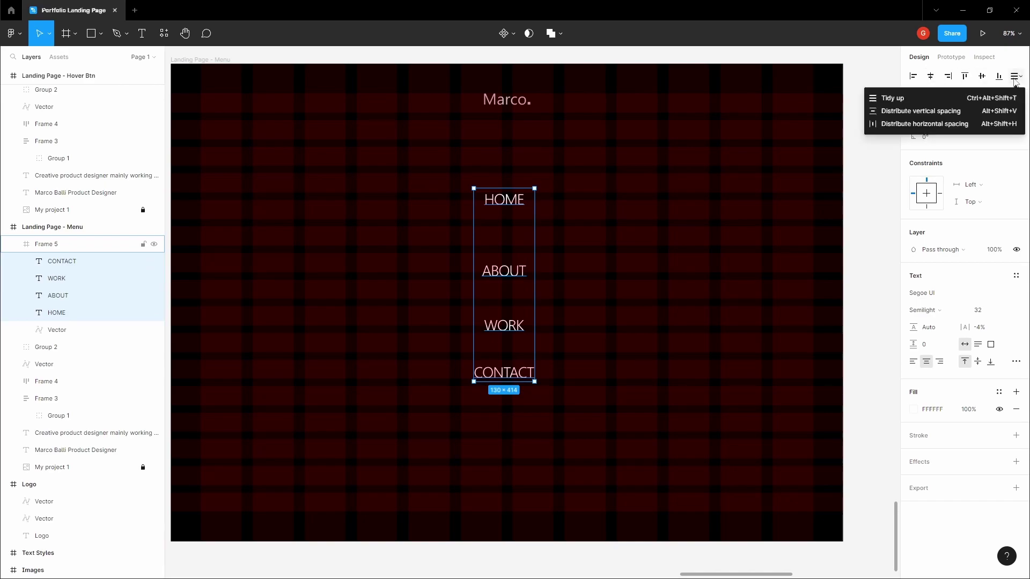
pyautogui.click(963, 111)
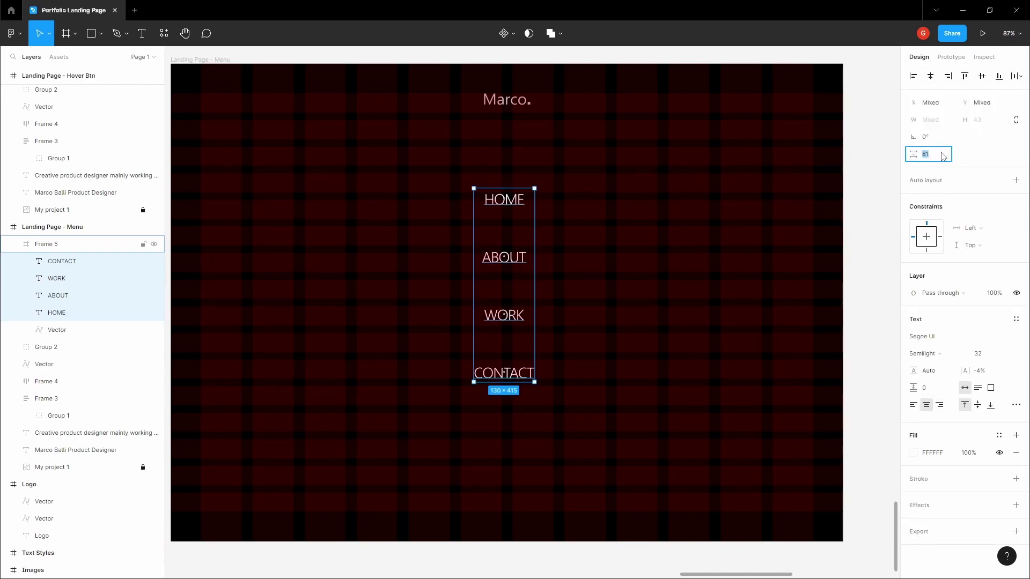
pyautogui.click(944, 154)
pyautogui.write('32')
pyautogui.press('Return')
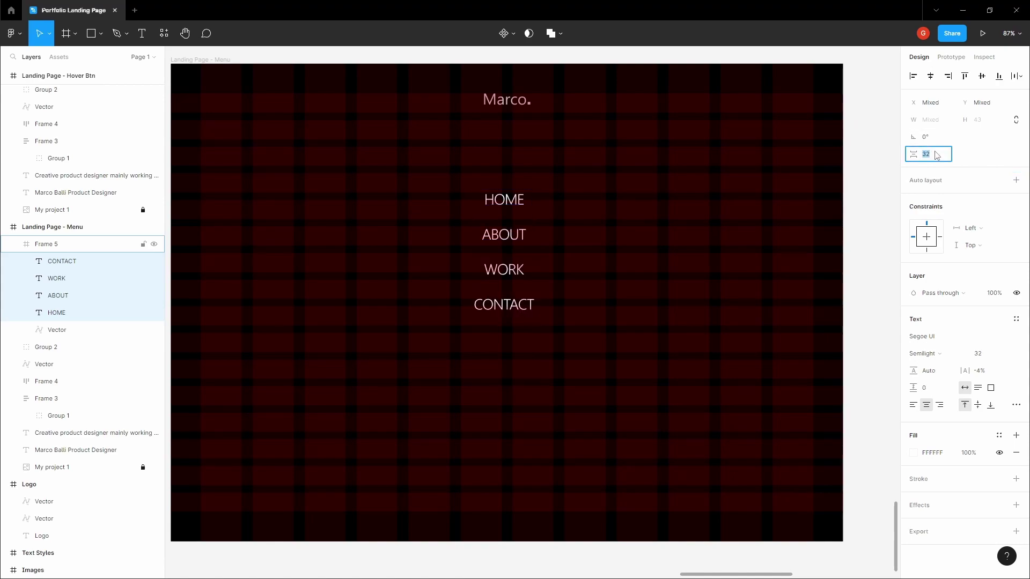
pyautogui.write('64')
pyautogui.press('Return')
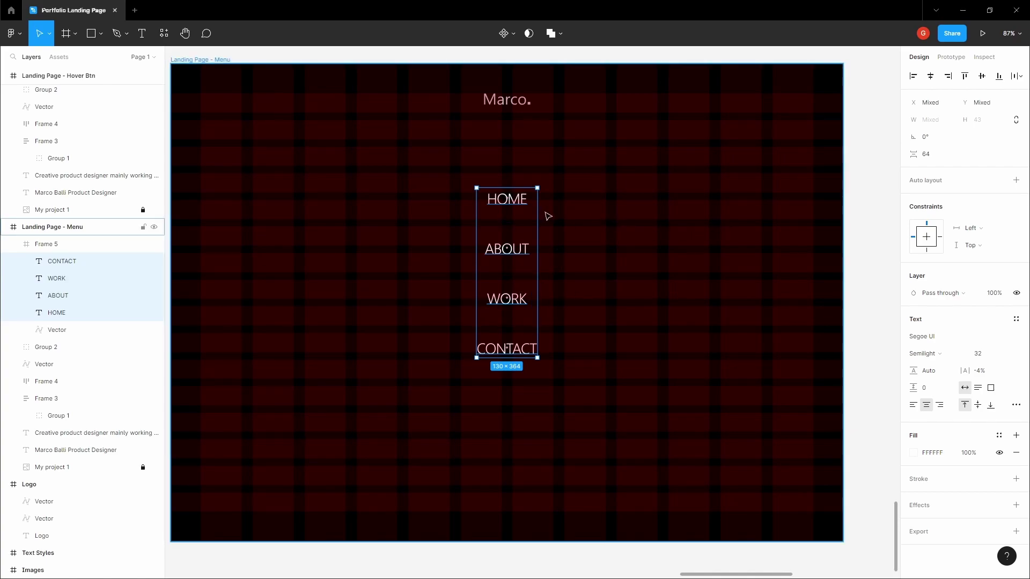
# - Group the four menu links with Ctrl+G and rename the logo layer to 'Logo'
pyautogui.hotkey('ctrl', 'g')
pyautogui.click(56, 279)
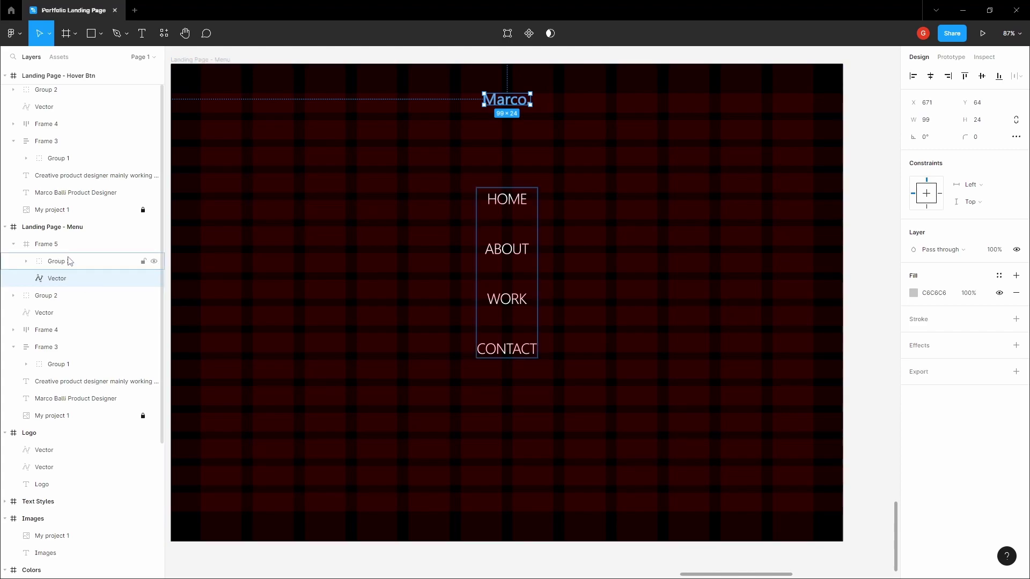
pyautogui.click(68, 261)
pyautogui.click(70, 278)
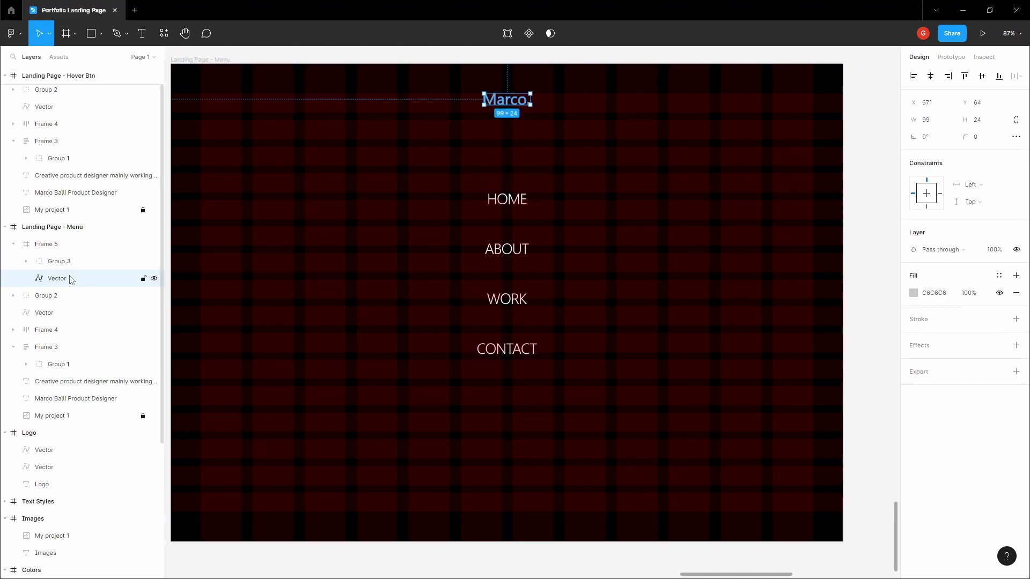
pyautogui.doubleClick(57, 279)
pyautogui.write('Logo')
pyautogui.press('Return')
# - Rename the link group to 'Nav links' and place Logo above it in the layers
pyautogui.click(84, 263)
pyautogui.doubleClick(86, 265)
pyautogui.write('Nav')
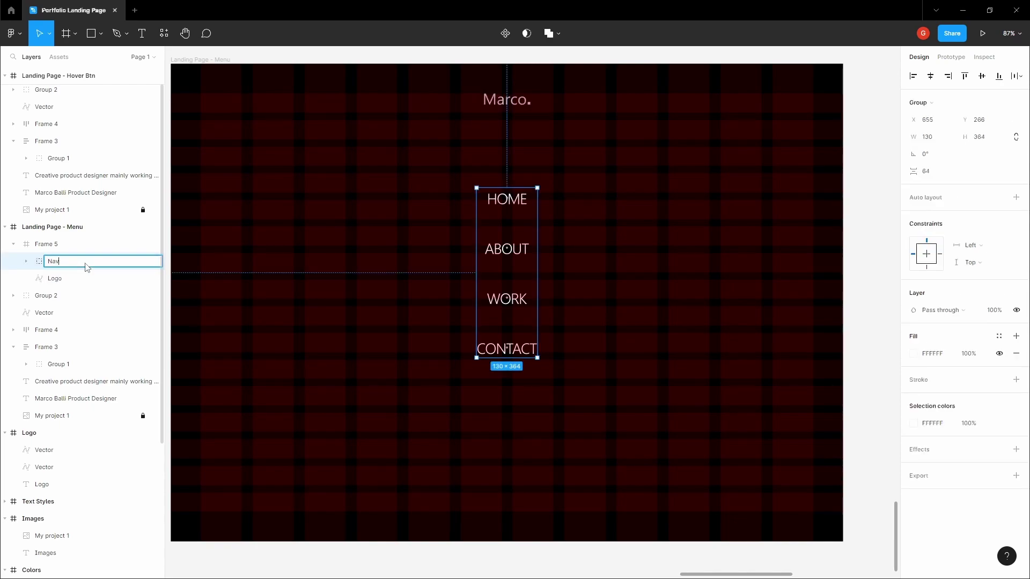
pyautogui.write(' links')
pyautogui.moveTo(88, 279); pyautogui.dragTo(94, 258)
pyautogui.click(85, 278)
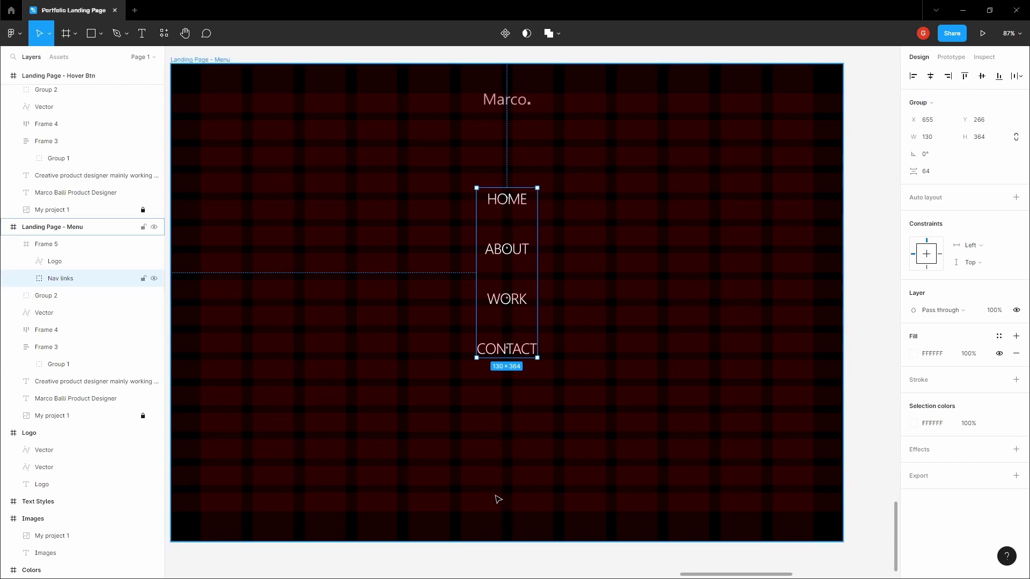
# - Copy the © symbol from the Icons frame, then return to the menu frame
pyautogui.scroll(-3, 501, 482)
pyautogui.scroll(-5, 505, 466)
pyautogui.click(405, 402)
pyautogui.press('h')
pyautogui.scroll(-3, 404, 402)
pyautogui.keyDown('ctrl'); pyautogui.scroll(15, 426, 293); pyautogui.keyUp('ctrl')
pyautogui.press('v')
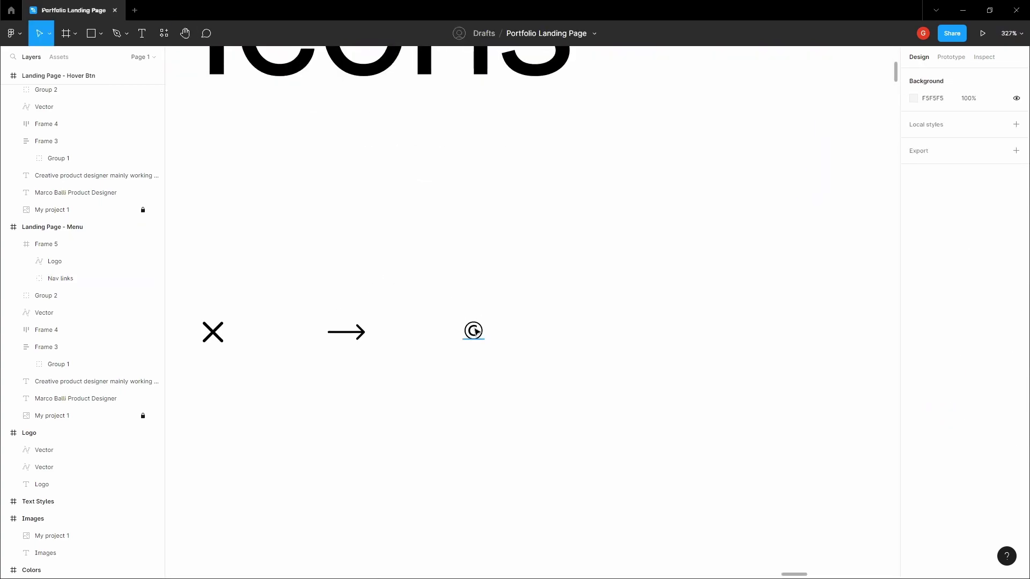
pyautogui.rightClick(475, 332)
pyautogui.doubleClick(468, 329)
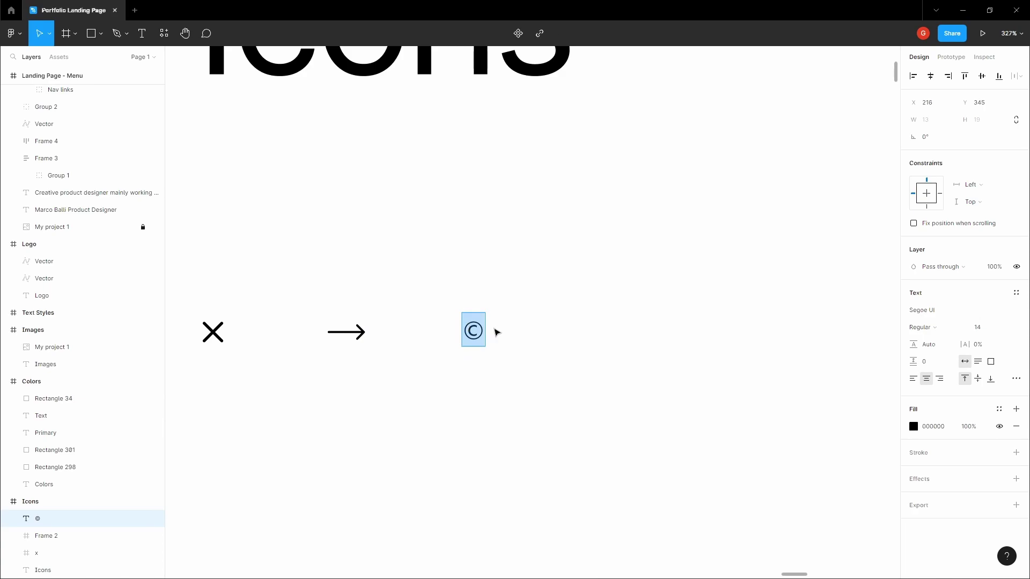
pyautogui.keyDown('ctrl'); pyautogui.scroll(-5, 497, 332); pyautogui.keyUp('ctrl')
pyautogui.press('Escape')
pyautogui.press('Escape')
pyautogui.press('h')
pyautogui.keyDown('ctrl'); pyautogui.scroll(-8, 442, 347); pyautogui.keyUp('ctrl')
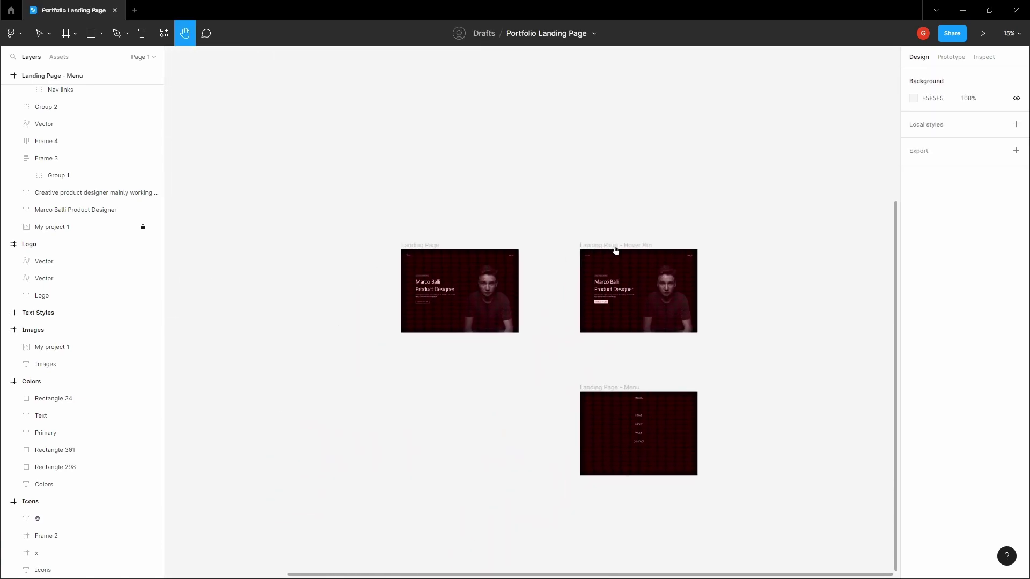
pyautogui.moveTo(626, 269); pyautogui.dragTo(593, 159)
# - Add a copyright text line near the bottom of the menu frame
pyautogui.press('t')
pyautogui.click(589, 354)
pyautogui.keyDown('ctrl'); pyautogui.scroll(10, 589, 352); pyautogui.keyUp('ctrl')
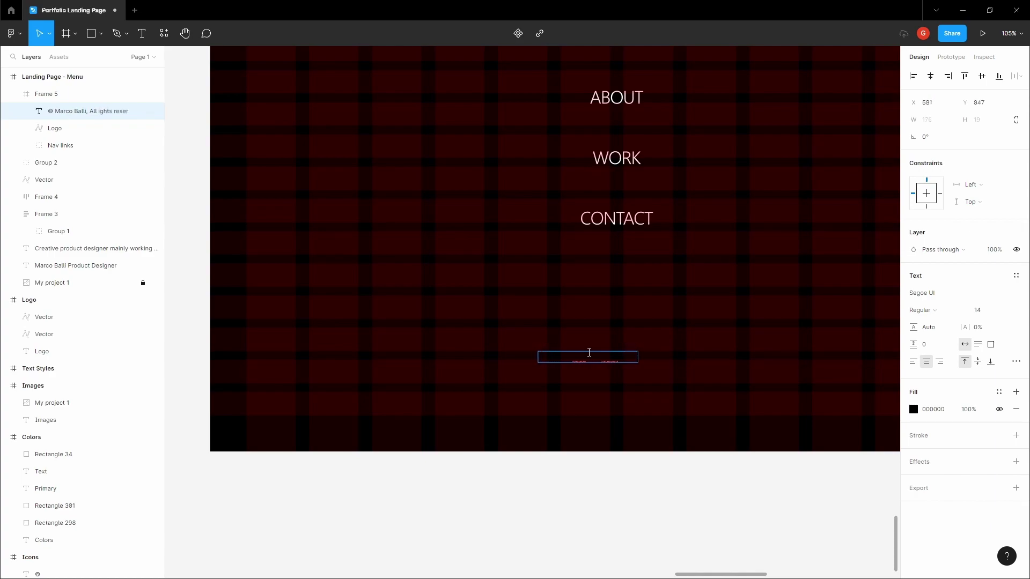
pyautogui.press('Escape')
# - Give the copyright text a C6C6C6 fill and fix the misspelt 'rights'
pyautogui.click(933, 410)
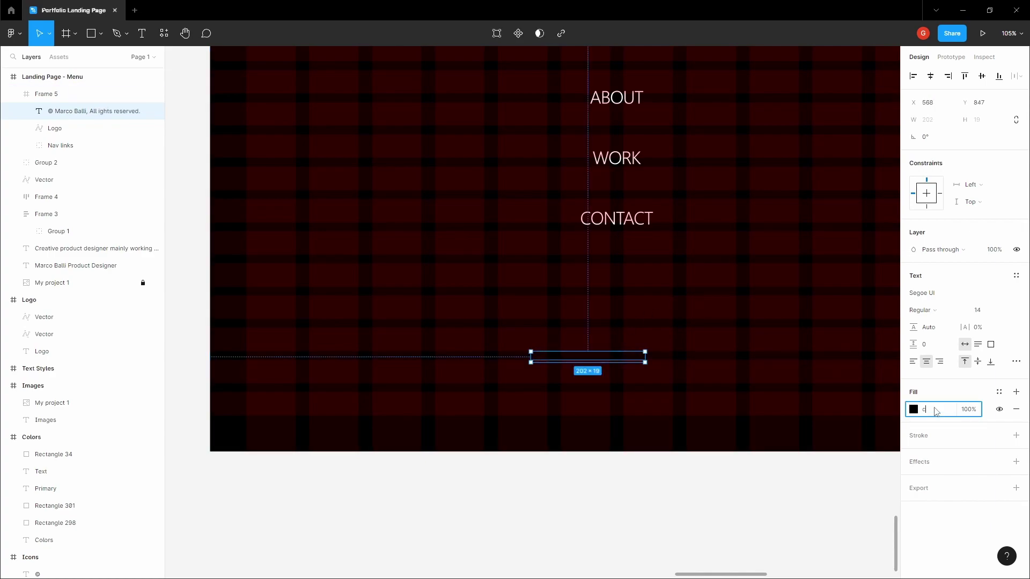
pyautogui.press('Return')
pyautogui.scroll(5, 664, 349)
pyautogui.press('Return')
pyautogui.click(571, 360)
pyautogui.write('r')
pyautogui.press('Escape')
# - Centre the copyright line horizontally and move it down near the frame's bottom
pyautogui.scroll(-5, 563, 356)
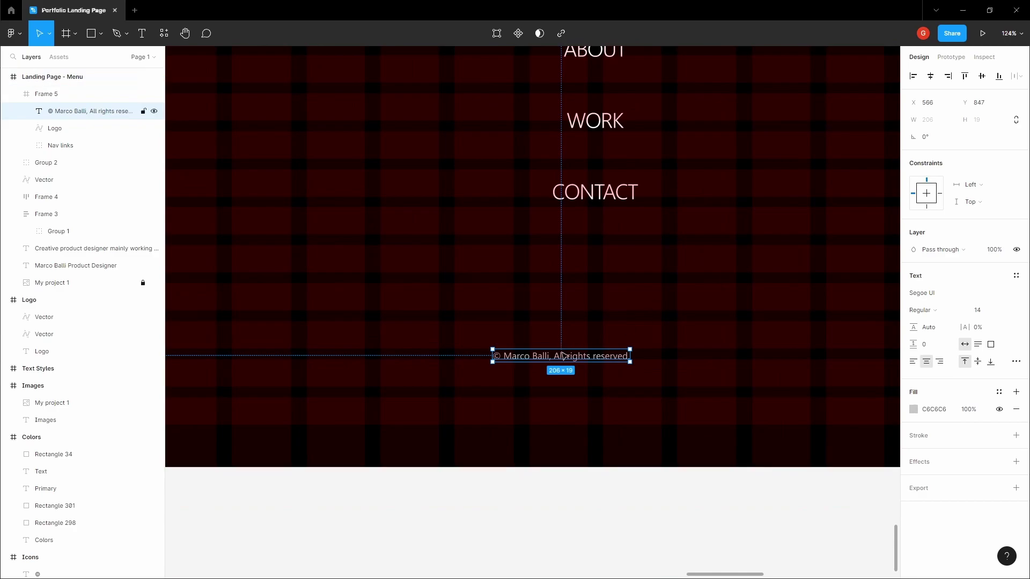
pyautogui.click(930, 76)
pyautogui.scroll(3, 591, 324)
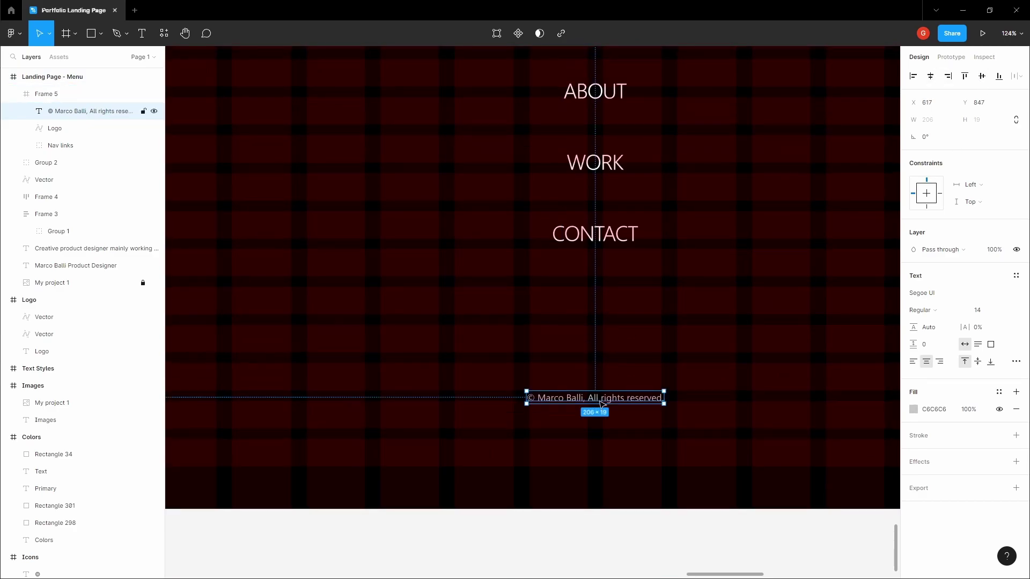
pyautogui.moveTo(599, 400); pyautogui.dragTo(674, 463)
pyautogui.scroll(10, 607, 459)
pyautogui.scroll(2, 662, 454)
pyautogui.scroll(-12, 674, 462)
# - Select the logo, the Nav links group and the copyright line together
pyautogui.click(686, 499)
pyautogui.hscroll(4, 590, 491)
pyautogui.click(526, 447)
pyautogui.click(558, 502)
pyautogui.scroll(1, 558, 502)
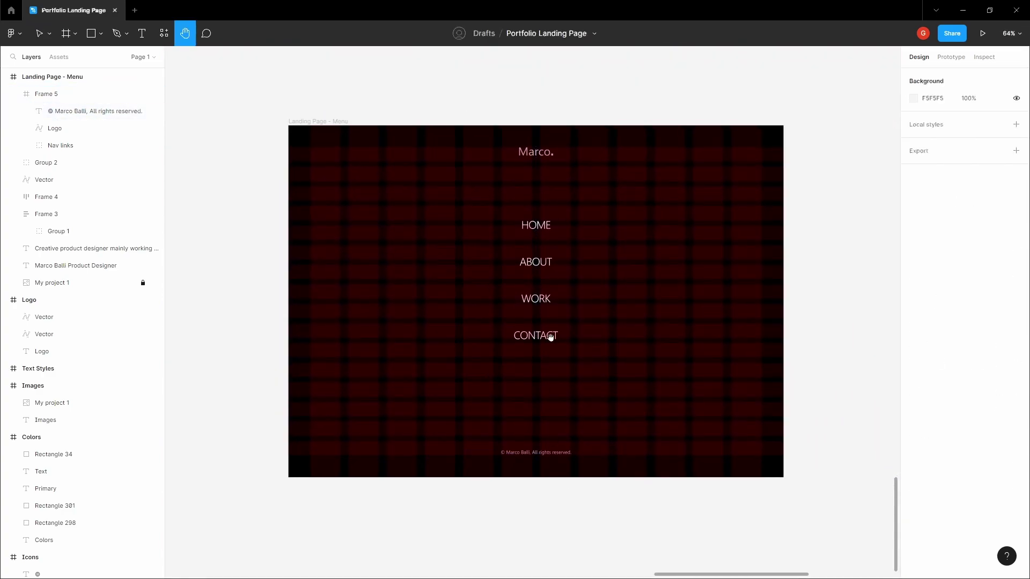
pyautogui.click(542, 228)
pyautogui.click(542, 228)
pyautogui.click(526, 155)
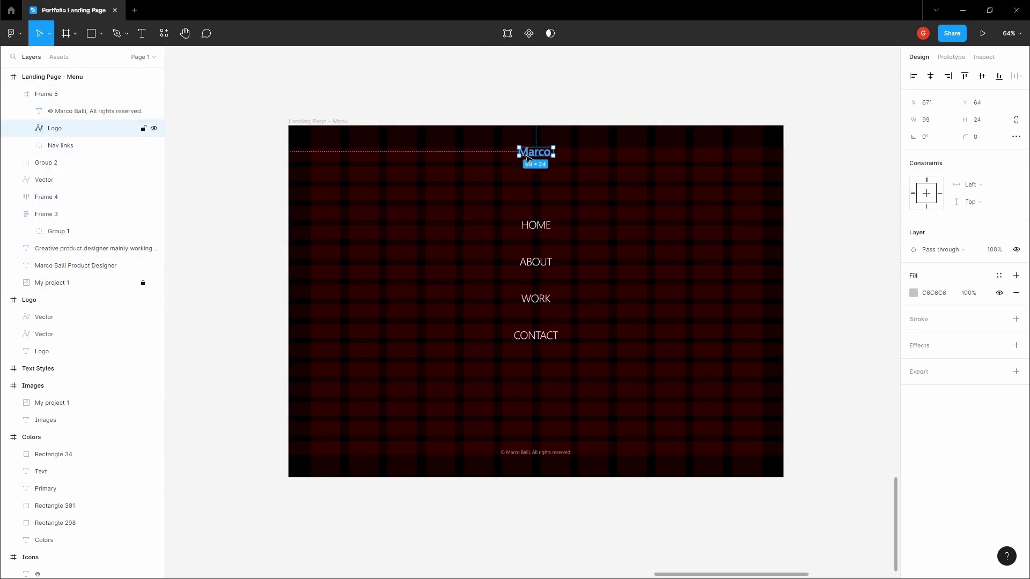
pyautogui.keyDown('shift'); pyautogui.click(542, 225); pyautogui.keyUp('shift')
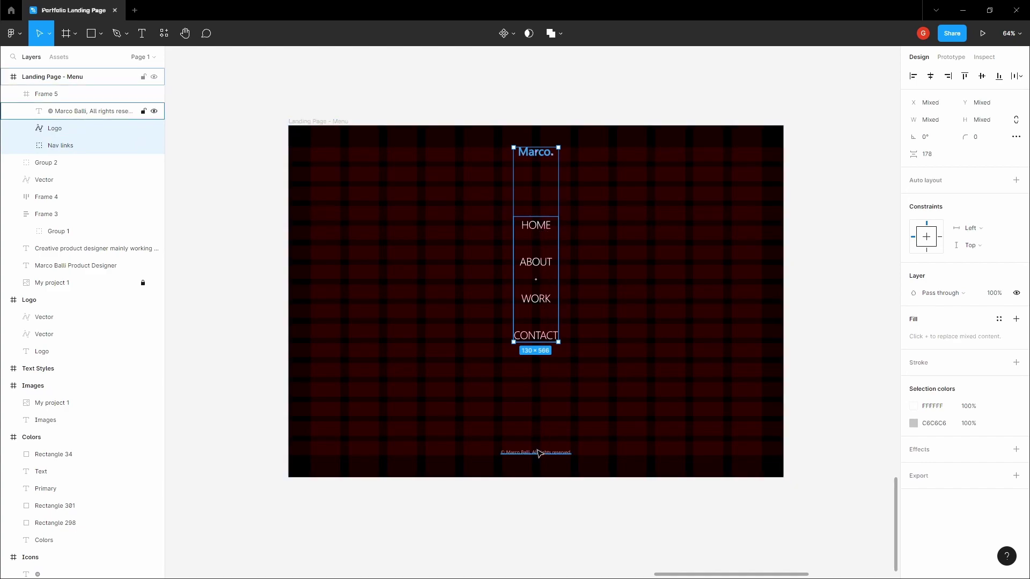
pyautogui.keyDown('shift'); pyautogui.click(539, 453); pyautogui.keyUp('shift')
pyautogui.scroll(2, 540, 531)
pyautogui.scroll(-3, 541, 533)
pyautogui.scroll(3, 541, 533)
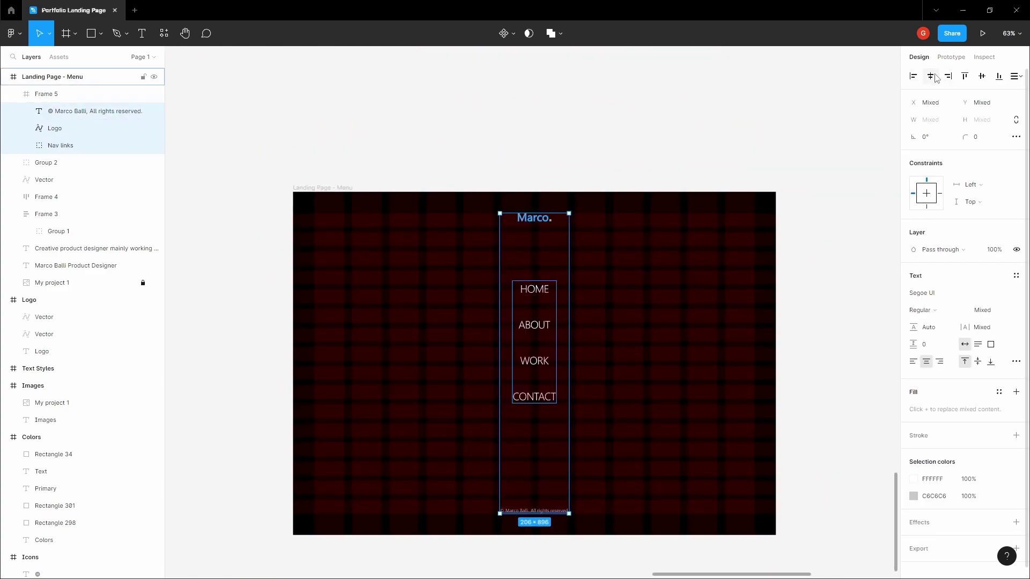
# - Distribute the three evenly vertically, leaving Nav links at Y 333, 245 px from each
pyautogui.click(1015, 77)
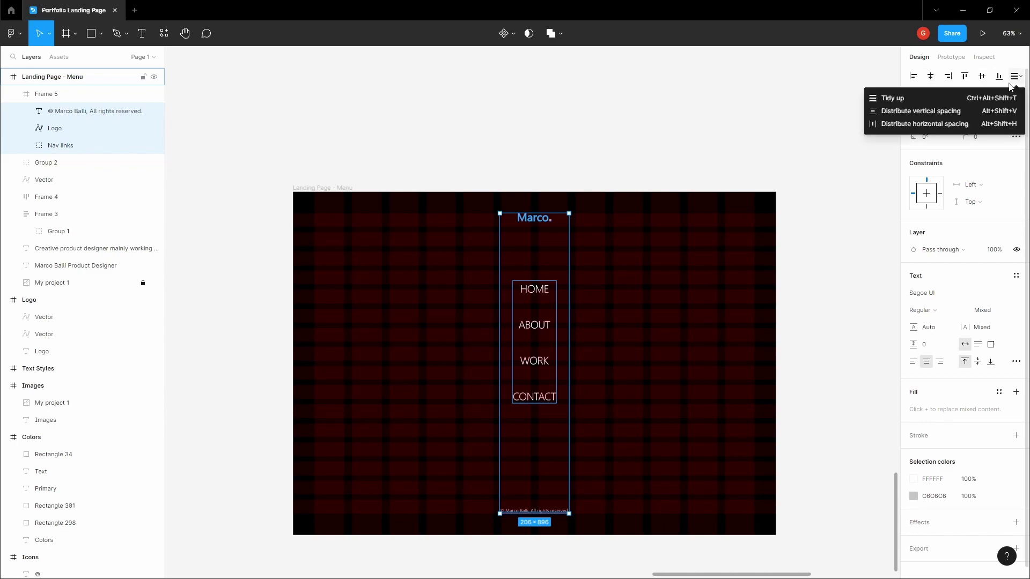
pyautogui.click(978, 111)
pyautogui.click(671, 140)
pyautogui.scroll(-2, 561, 134)
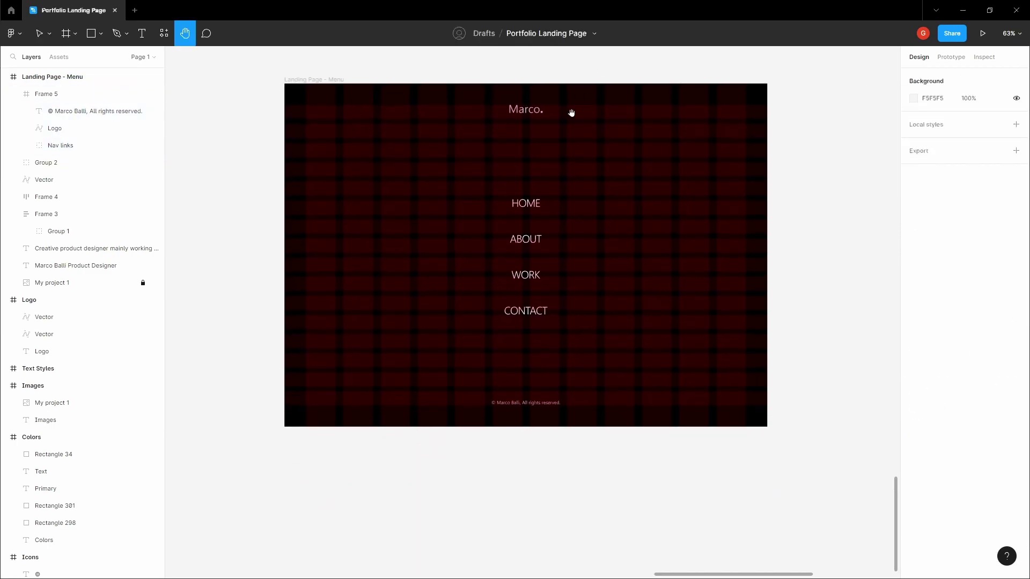
pyautogui.click(523, 208)
pyautogui.click(521, 312)
pyautogui.scroll(1, 522, 312)
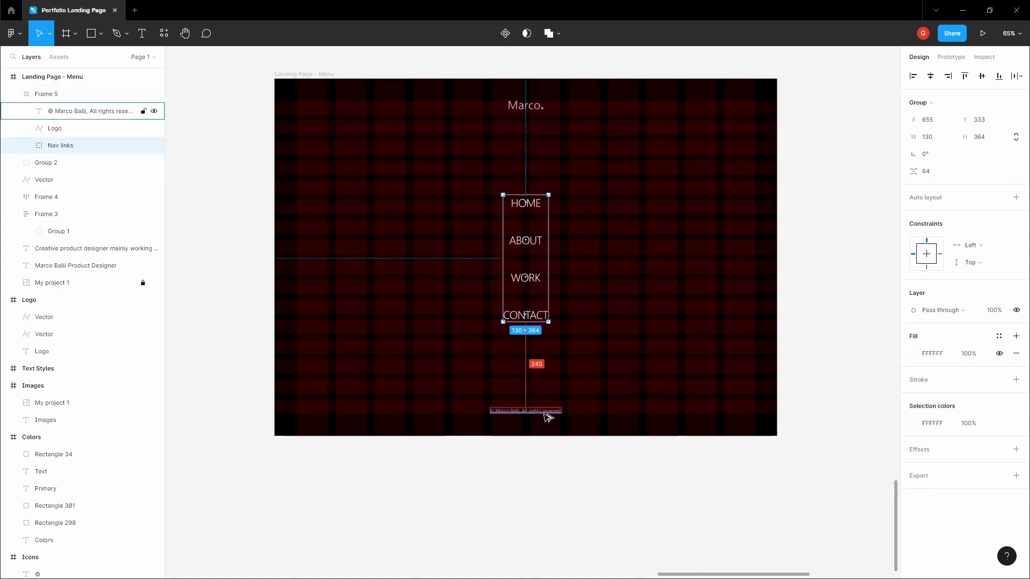
pyautogui.scroll(5, 527, 413)
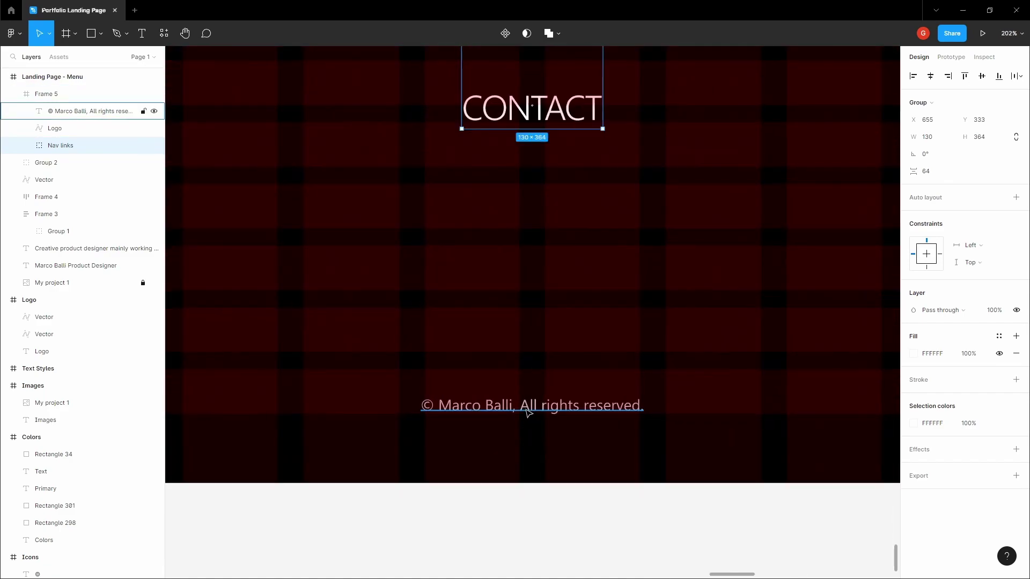
pyautogui.scroll(-3, 538, 402)
pyautogui.click(537, 402)
pyautogui.scroll(-5, 538, 402)
# - Locate the MENU button group and Frame 5 on the menu page
pyautogui.press('h')
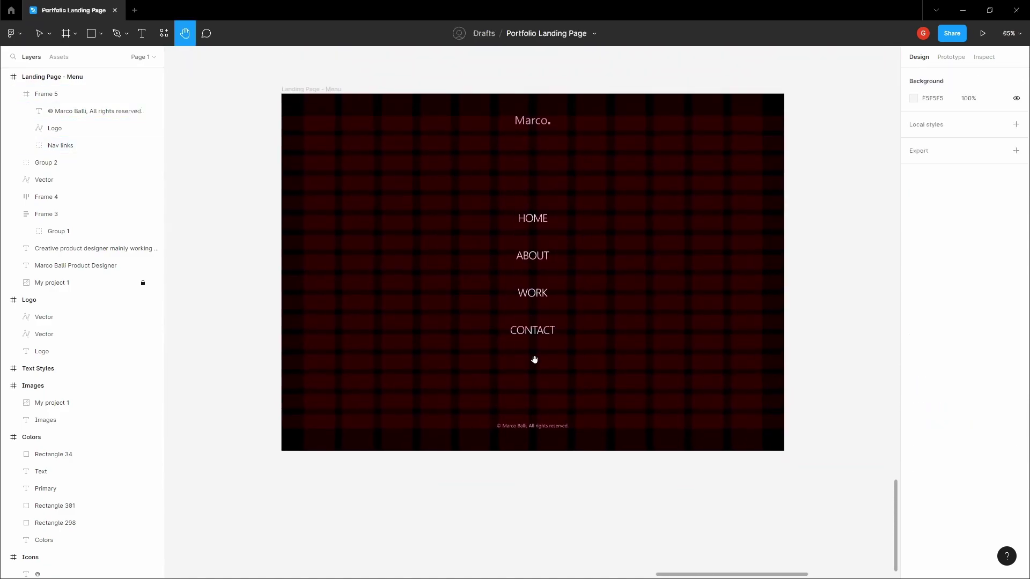
pyautogui.scroll(-5, 482, 209)
pyautogui.scroll(5, 412, 246)
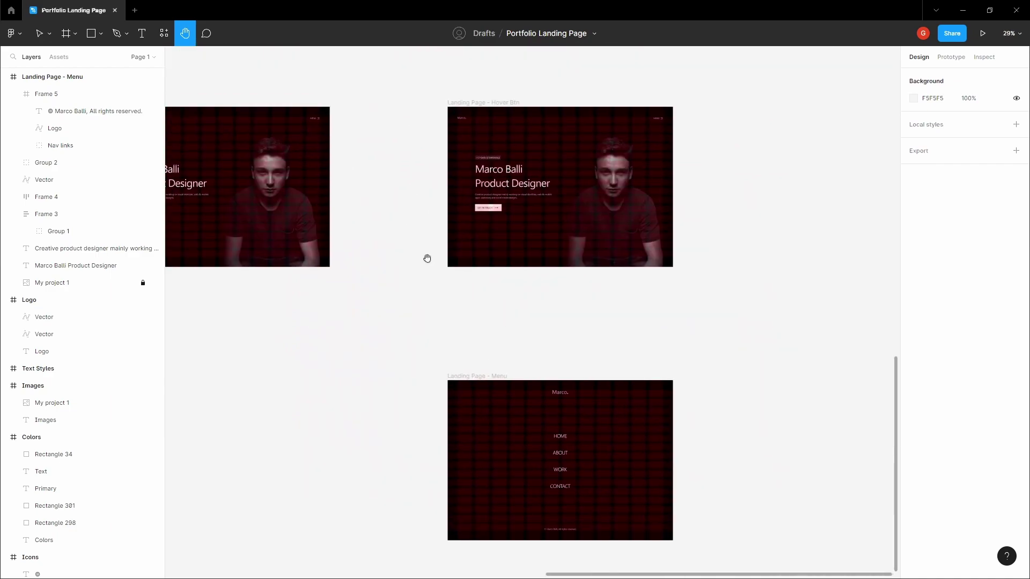
pyautogui.hscroll(-3, 552, 279)
pyautogui.scroll(10, 499, 261)
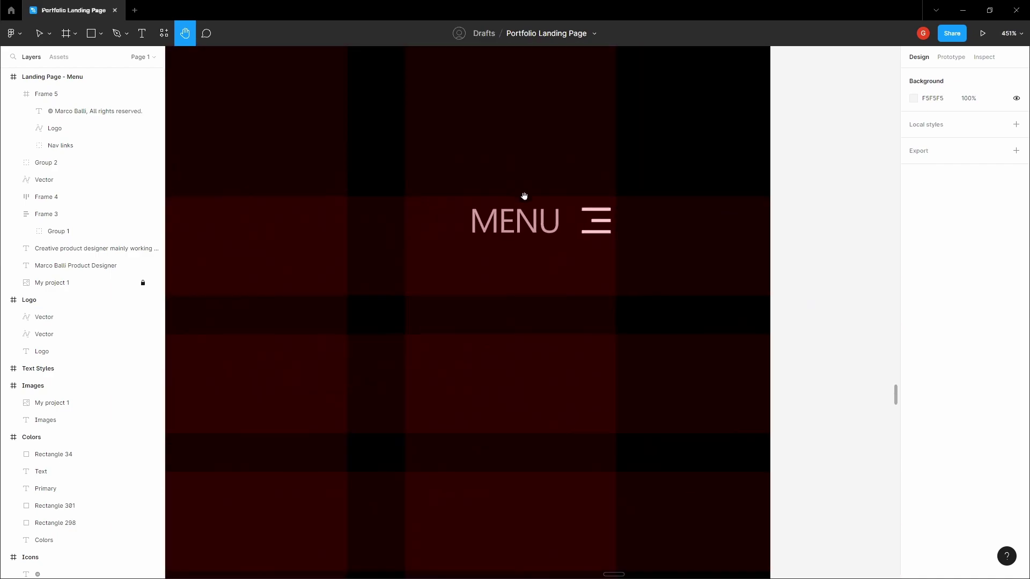
pyautogui.press('v')
pyautogui.click(528, 215)
pyautogui.rightClick(539, 224)
pyautogui.click(552, 232)
pyautogui.scroll(-10, 552, 232)
pyautogui.click(498, 168)
pyautogui.scroll(-5, 455, 180)
pyautogui.click(586, 304)
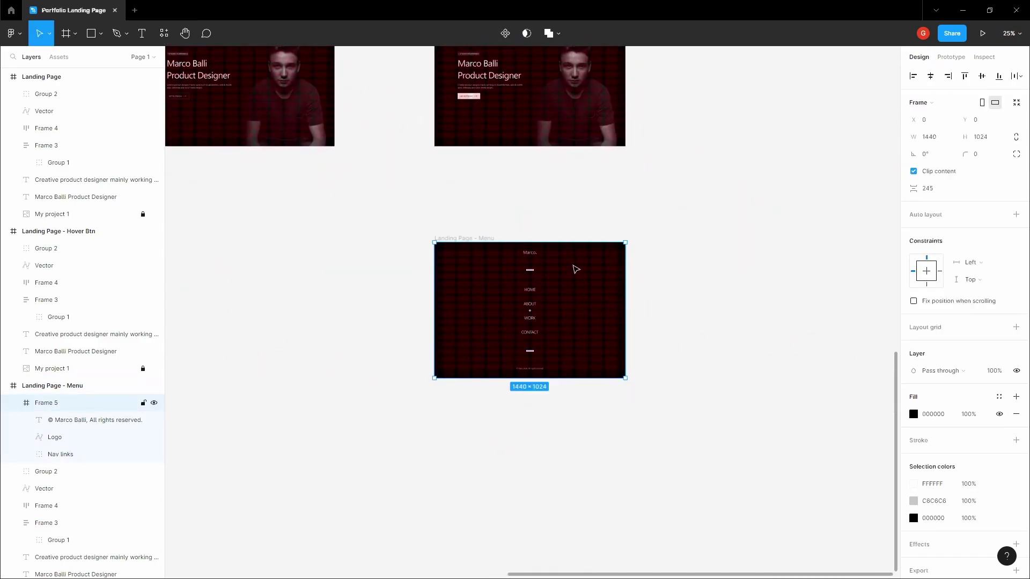
pyautogui.scroll(2, 600, 280)
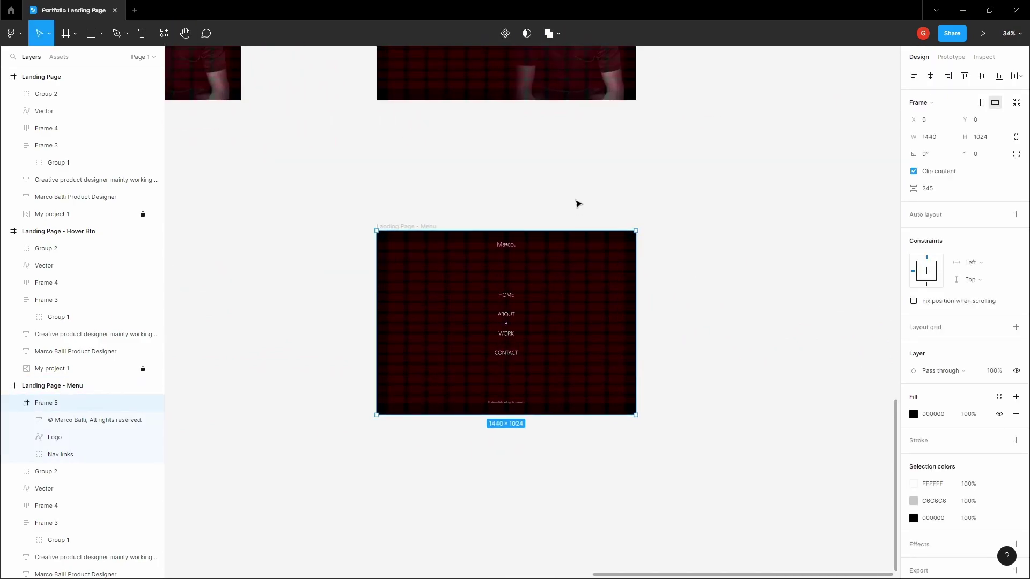
pyautogui.scroll(2, 579, 284)
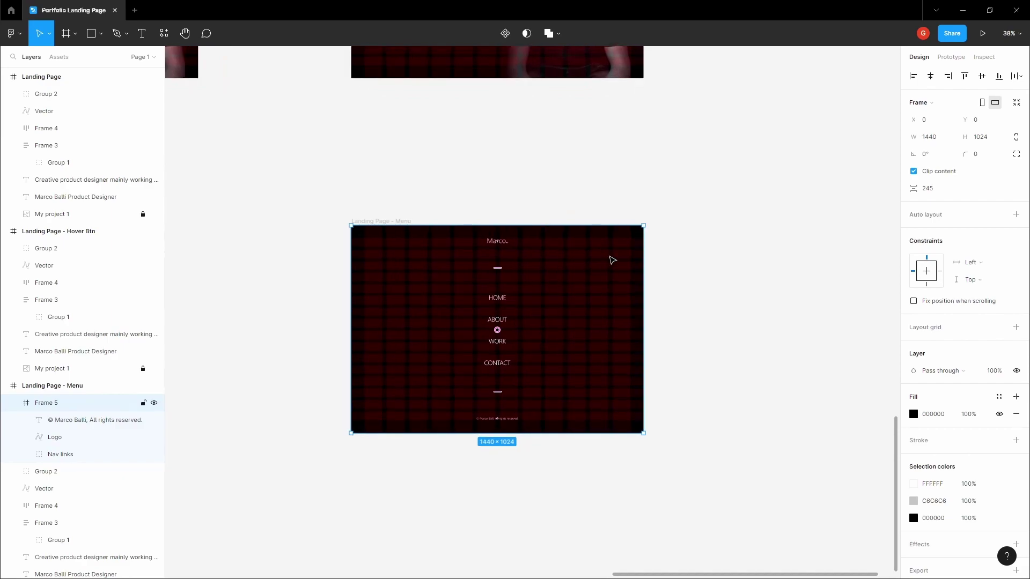
# - Measure the MENU group's distances to Frame 5's edges, then pan toward the Icons board
pyautogui.click(625, 240)
pyautogui.scroll(10, 629, 239)
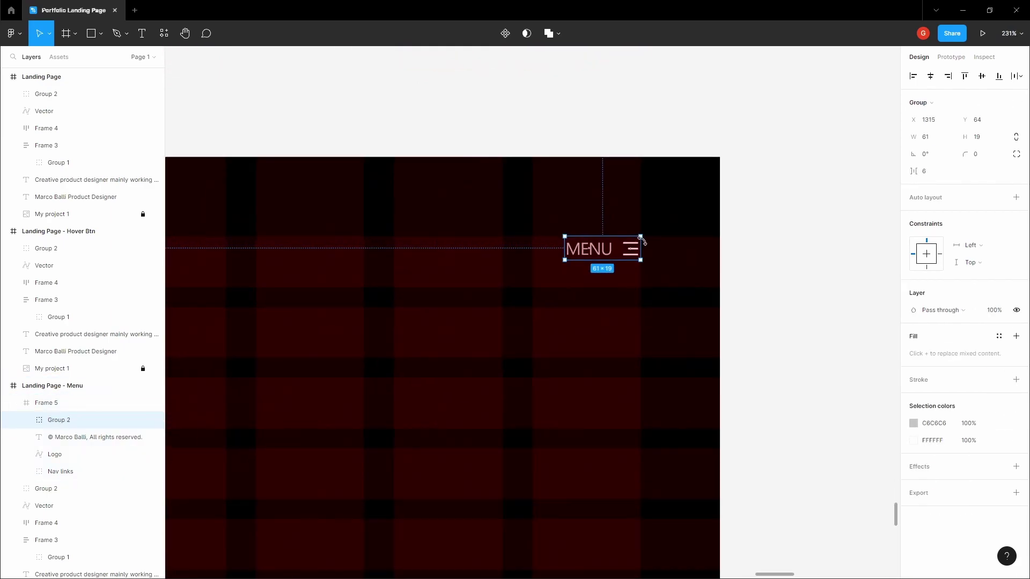
pyautogui.scroll(3, 629, 247)
pyautogui.scroll(-8, 628, 246)
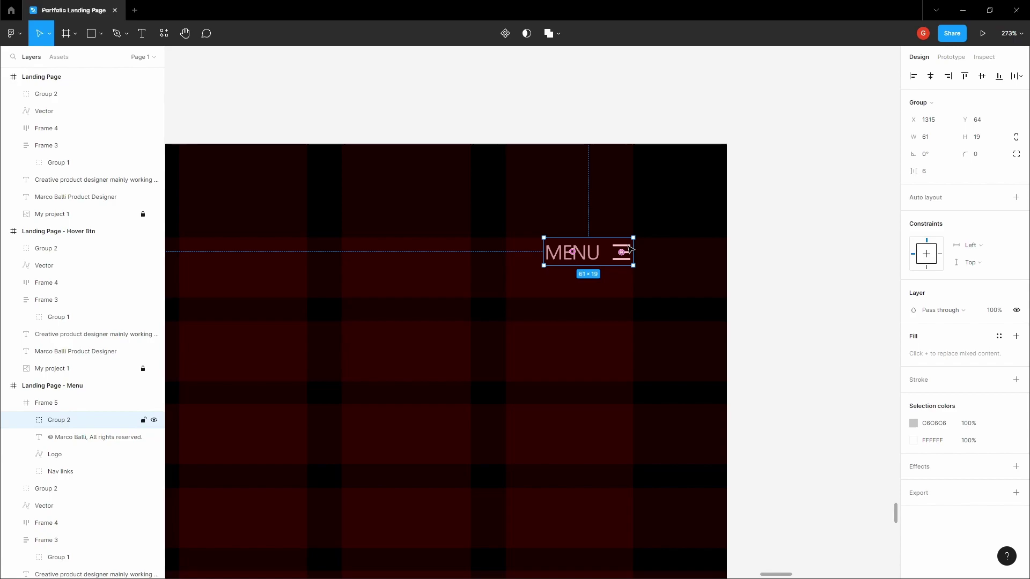
pyautogui.press('alt')
pyautogui.scroll(-5, 593, 328)
pyautogui.click(715, 274)
pyautogui.press('h')
pyautogui.scroll(-5, 708, 273)
pyautogui.scroll(-3, 556, 356)
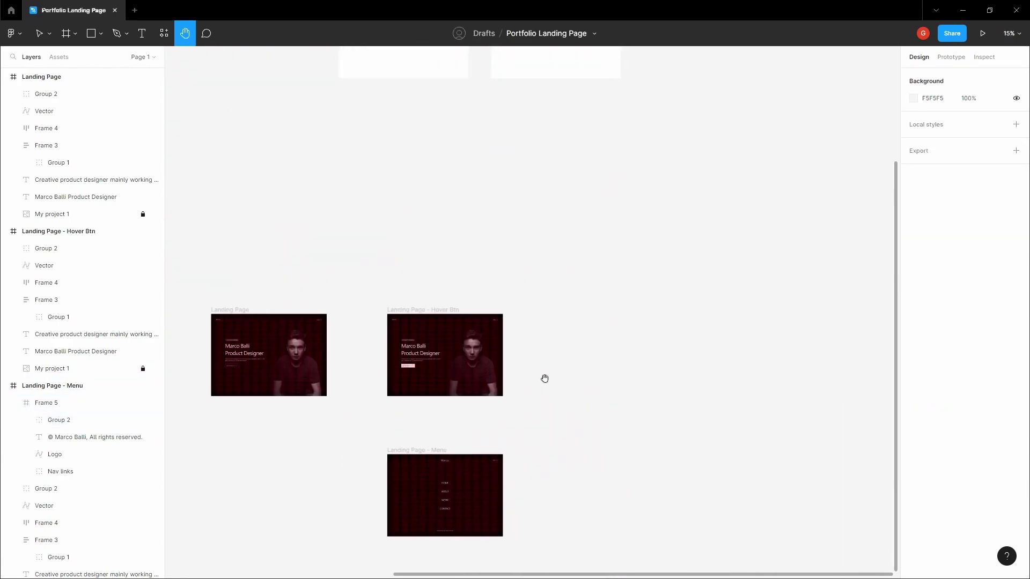
pyautogui.scroll(5, 520, 235)
pyautogui.scroll(10, 493, 235)
# - Copy the existing X icon and pan back to the dark menu pages
pyautogui.scroll(4, 493, 236)
pyautogui.press('v')
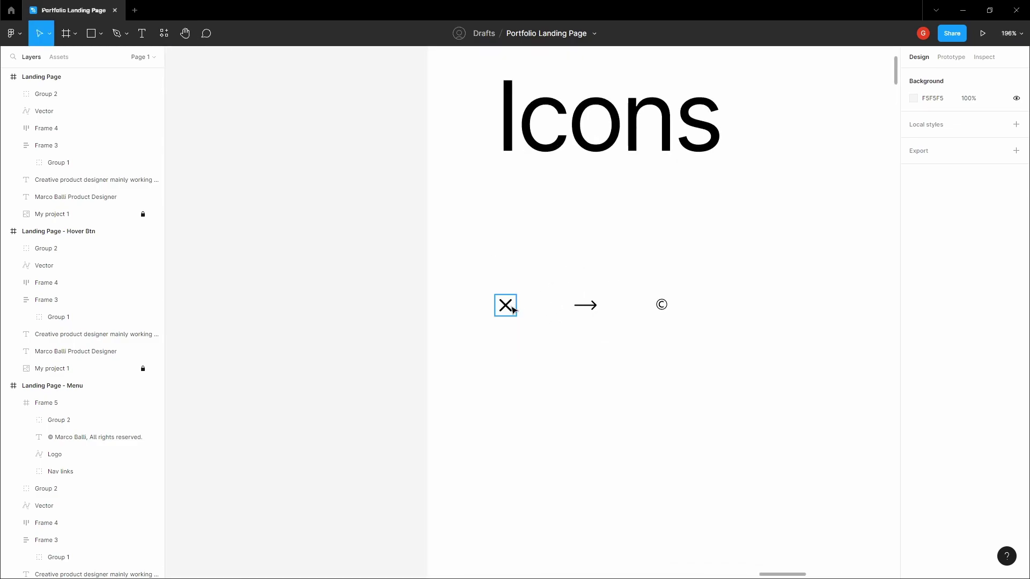
pyautogui.rightClick(505, 303)
pyautogui.click(542, 246)
pyautogui.scroll(-10, 542, 247)
pyautogui.press('Escape')
pyautogui.press('h')
pyautogui.moveTo(524, 295); pyautogui.dragTo(533, 186)
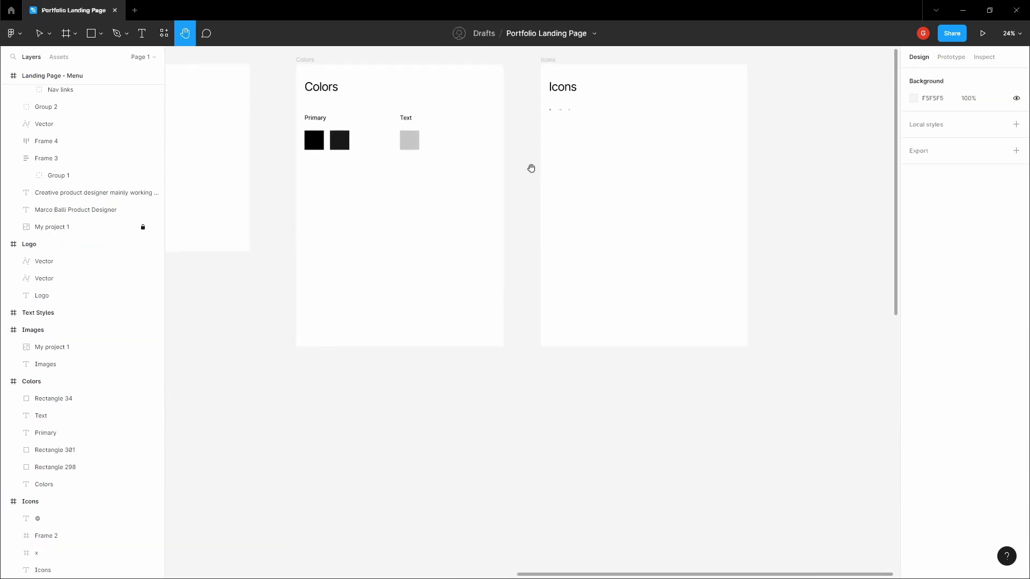
pyautogui.scroll(-5, 533, 186)
pyautogui.scroll(-3, 619, 285)
pyautogui.scroll(10, 649, 295)
pyautogui.scroll(10, 649, 294)
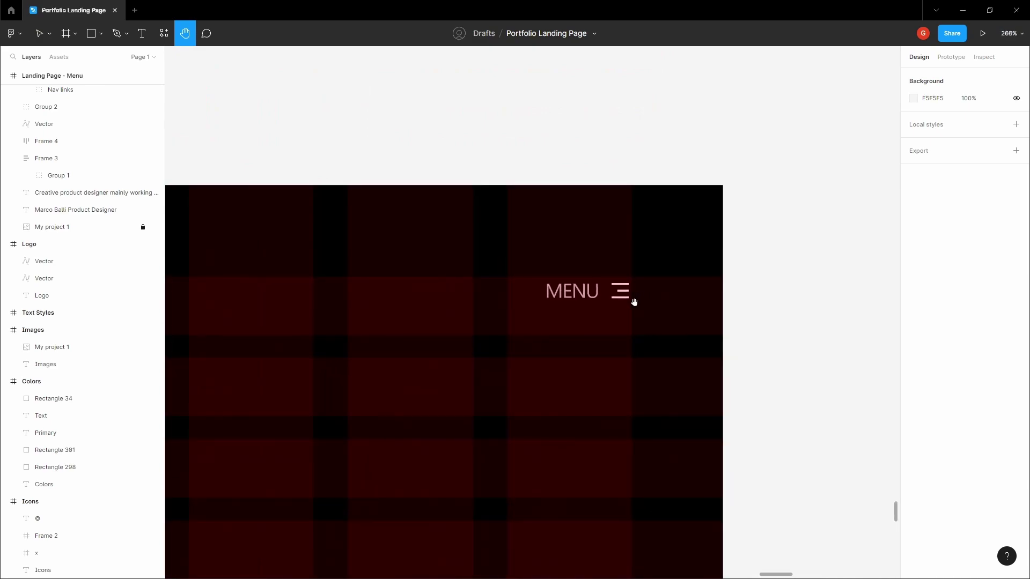
# - Locate and inspect the hamburger icon beside MENU on the menu page
pyautogui.press('v')
pyautogui.click(621, 292)
pyautogui.doubleClick(622, 293)
pyautogui.keyDown('ctrl'); pyautogui.rightClick(624, 295); pyautogui.keyUp('ctrl')
pyautogui.click(781, 232)
pyautogui.click(619, 290)
pyautogui.rightClick(614, 290)
pyautogui.moveTo(647, 289)
pyautogui.press('Escape')
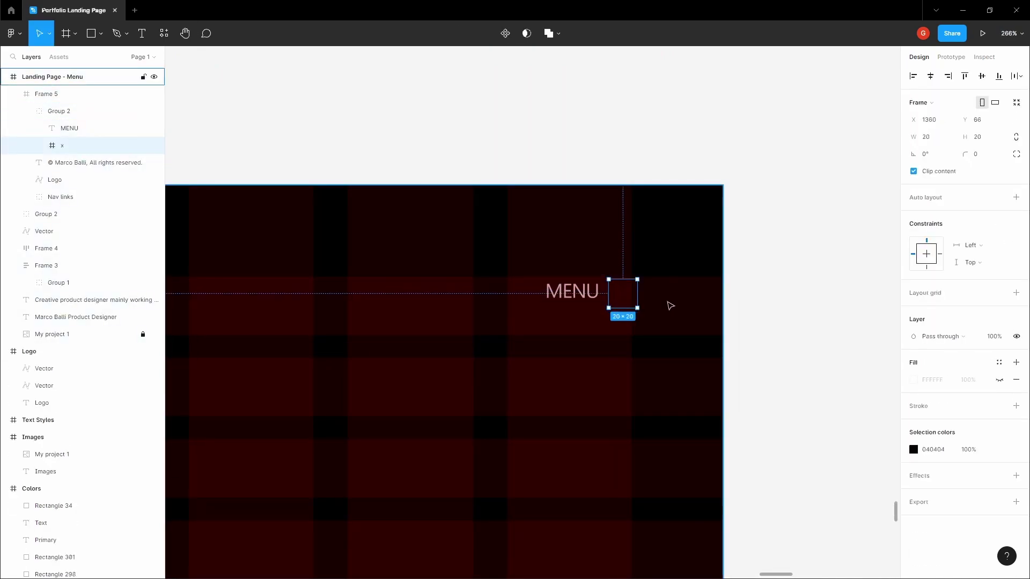
pyautogui.click(783, 278)
# - Paste the X icon beside the frame and set both its strokes to 1.5
pyautogui.hotkey('ctrl', 'v')
pyautogui.moveTo(533, 312); pyautogui.dragTo(743, 321)
pyautogui.scroll(5, 775, 339)
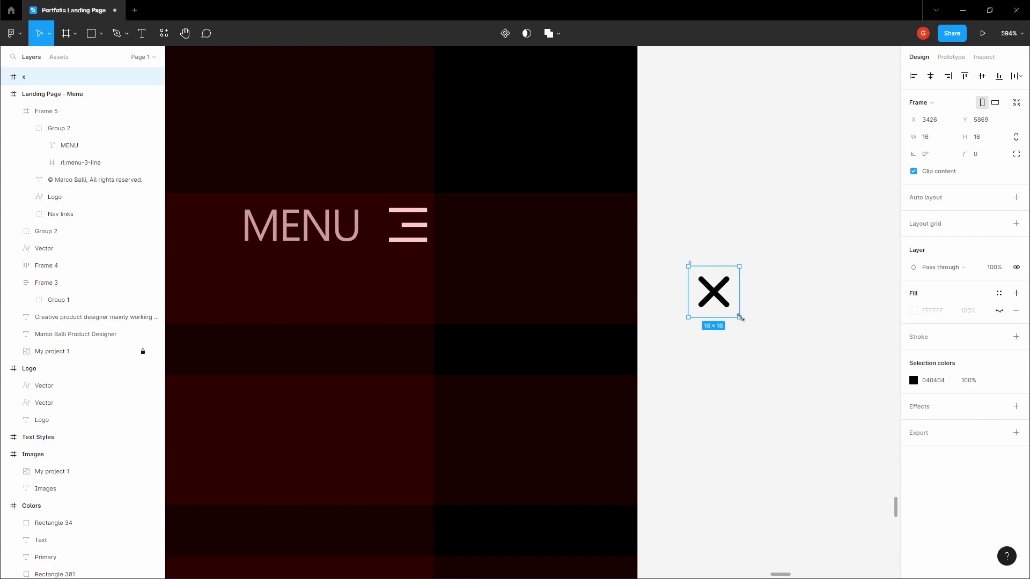
pyautogui.click(714, 302)
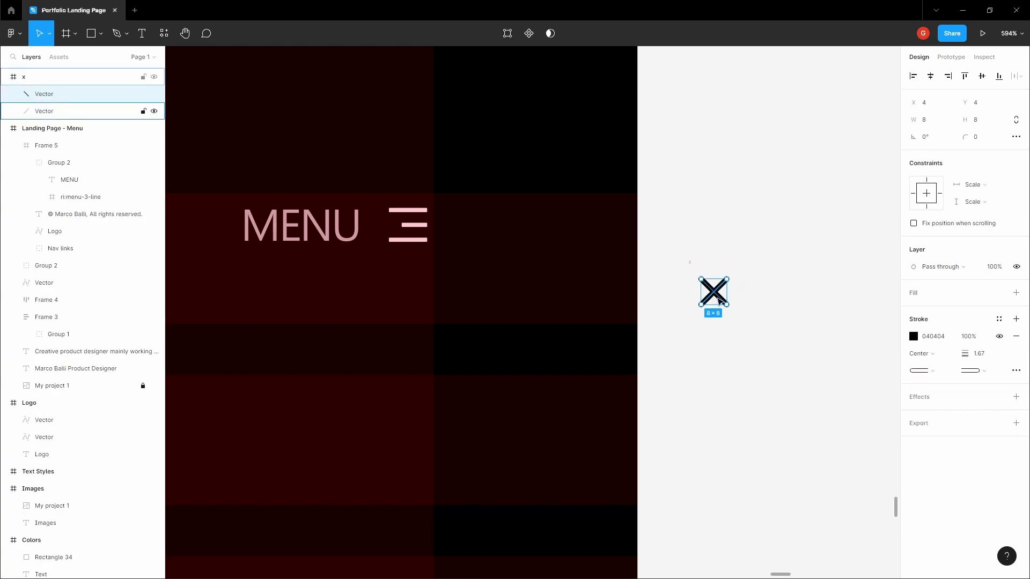
pyautogui.scroll(4, 758, 294)
pyautogui.click(659, 273)
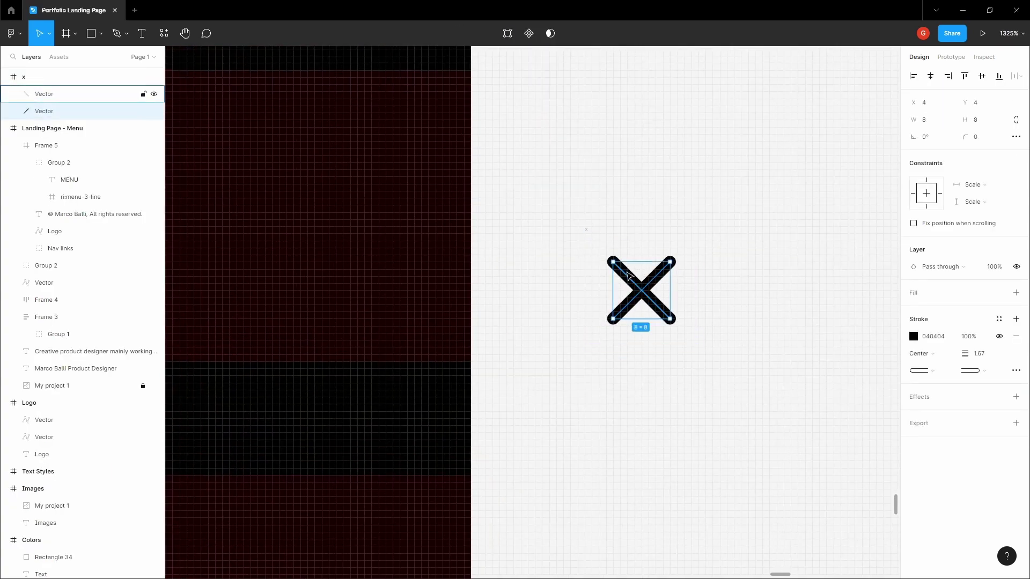
pyautogui.keyDown('shift'); pyautogui.click(628, 276); pyautogui.keyUp('shift')
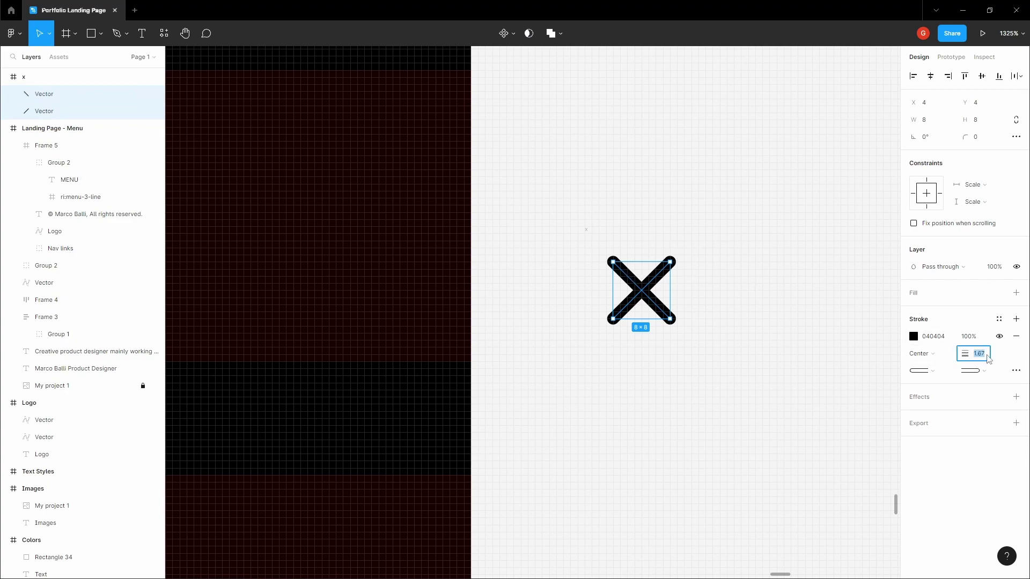
pyautogui.write('1.5')
pyautogui.press('Return')
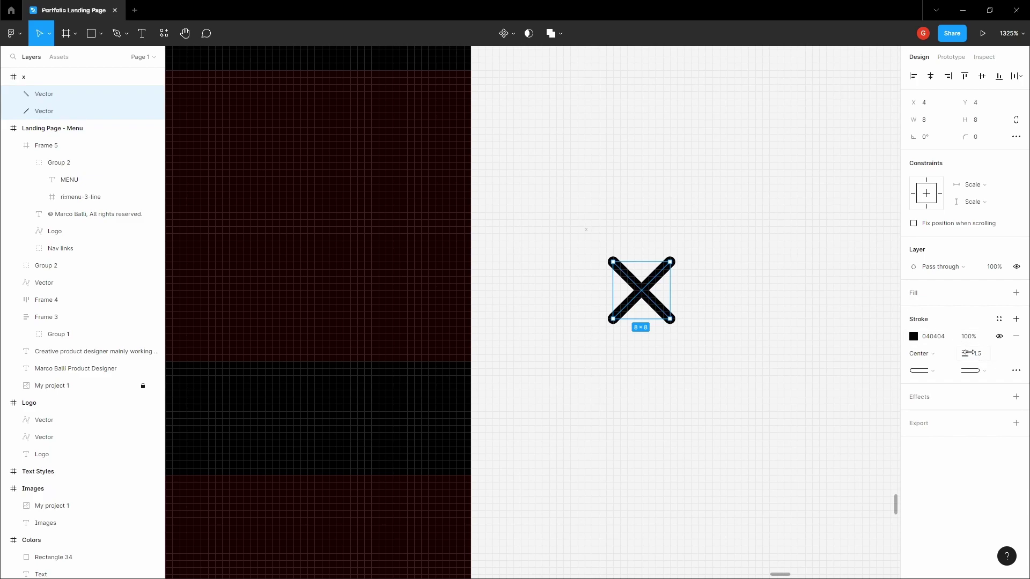
# - Make the pasted X icon white (FFFFFF)
pyautogui.scroll(-5, 754, 197)
pyautogui.click(668, 210)
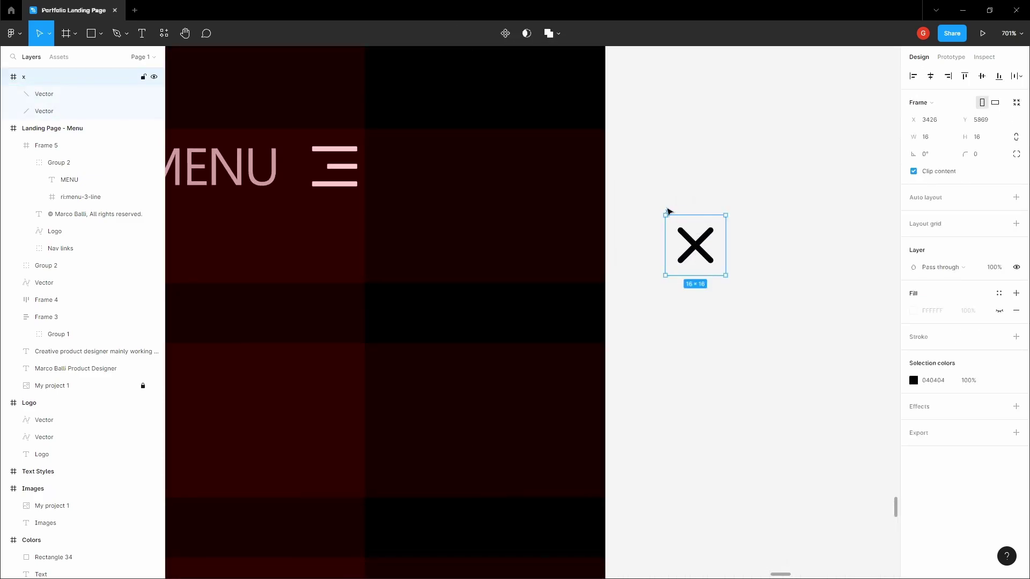
pyautogui.click(914, 380)
pyautogui.write('FFFFFF')
pyautogui.press('Return')
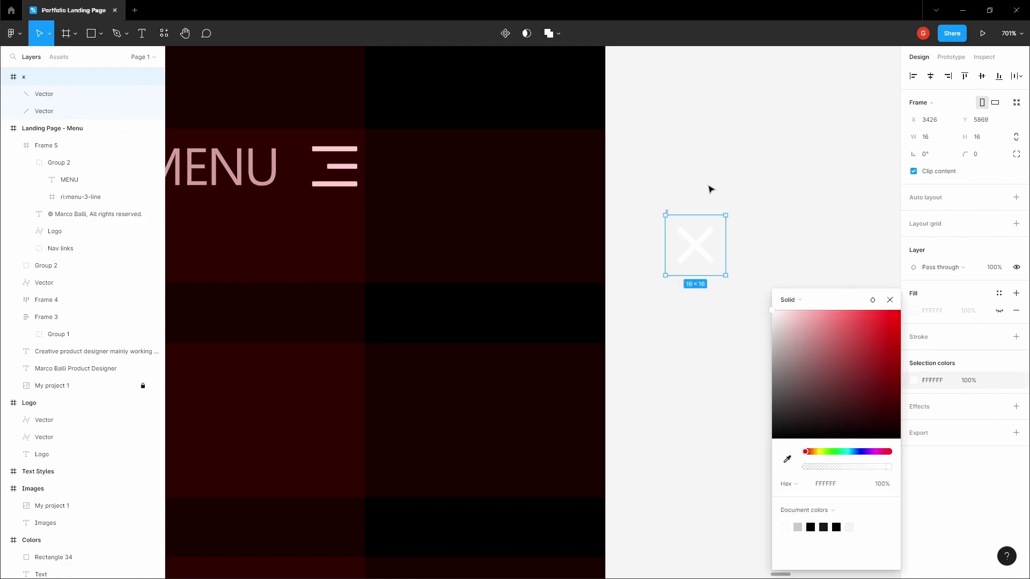
pyautogui.click(708, 188)
# - Copy the white X and paste it over the hamburger icon to replace it
pyautogui.click(668, 211)
pyautogui.rightClick(667, 211)
pyautogui.click(677, 212)
pyautogui.click(322, 171)
pyautogui.doubleClick(322, 171)
pyautogui.rightClick(351, 163)
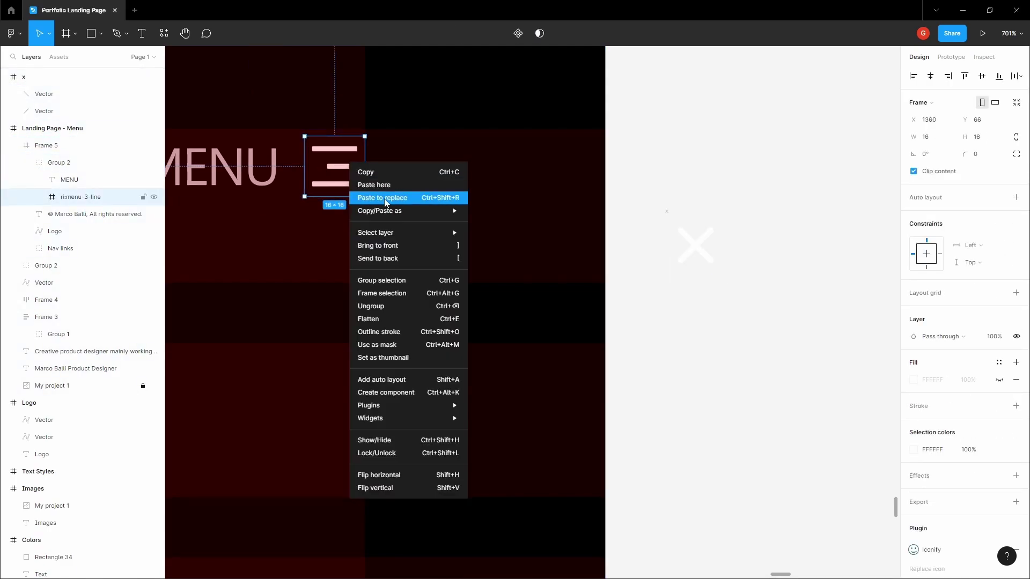
pyautogui.click(385, 201)
pyautogui.click(818, 182)
# - Right-align the MENU label and change its text to CLOSE
pyautogui.moveTo(668, 186); pyautogui.dragTo(862, 236)
pyautogui.click(452, 221)
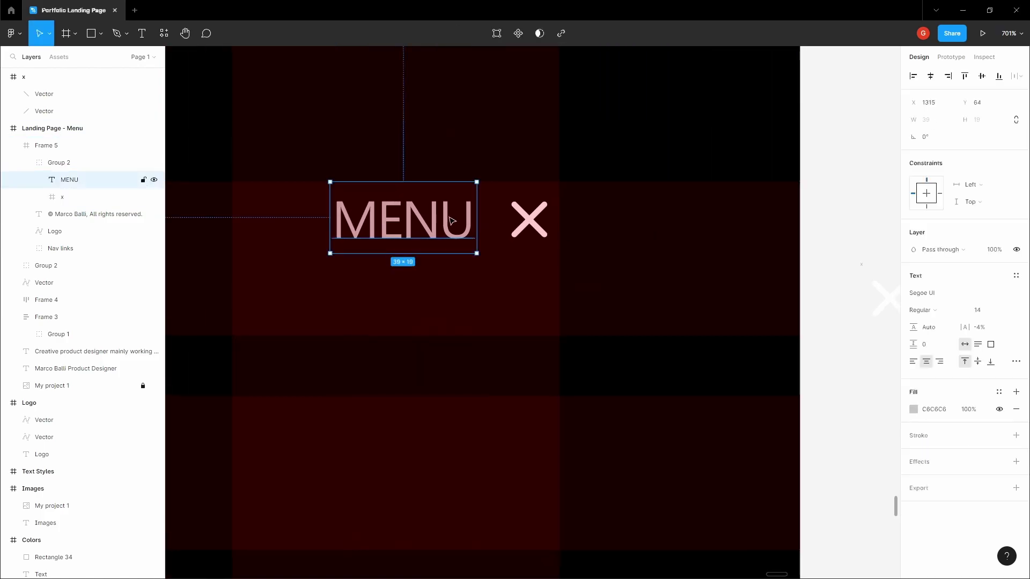
pyautogui.scroll(5, 346, 204)
pyautogui.click(939, 361)
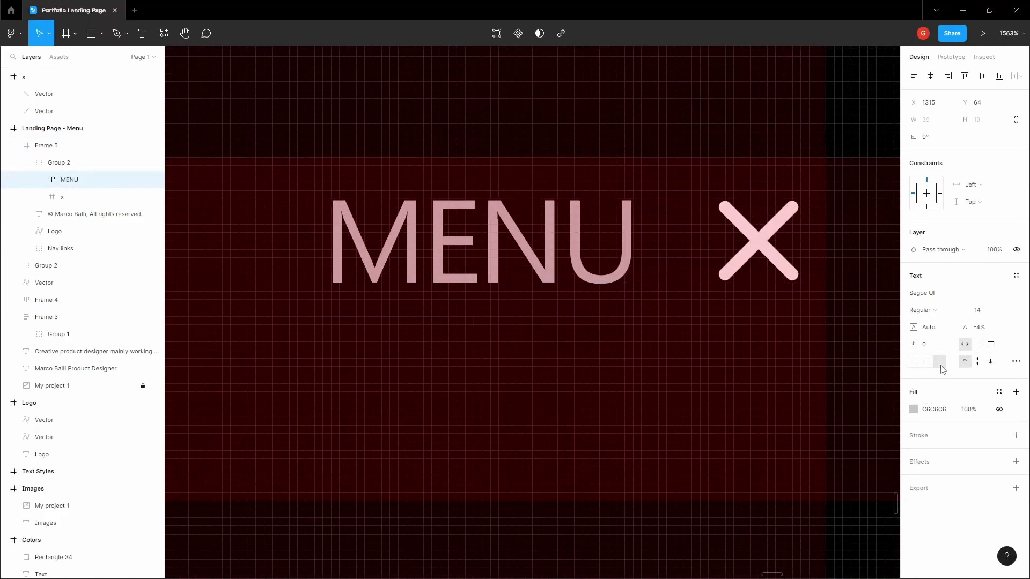
pyautogui.doubleClick(571, 247)
pyautogui.write('CLOSE')
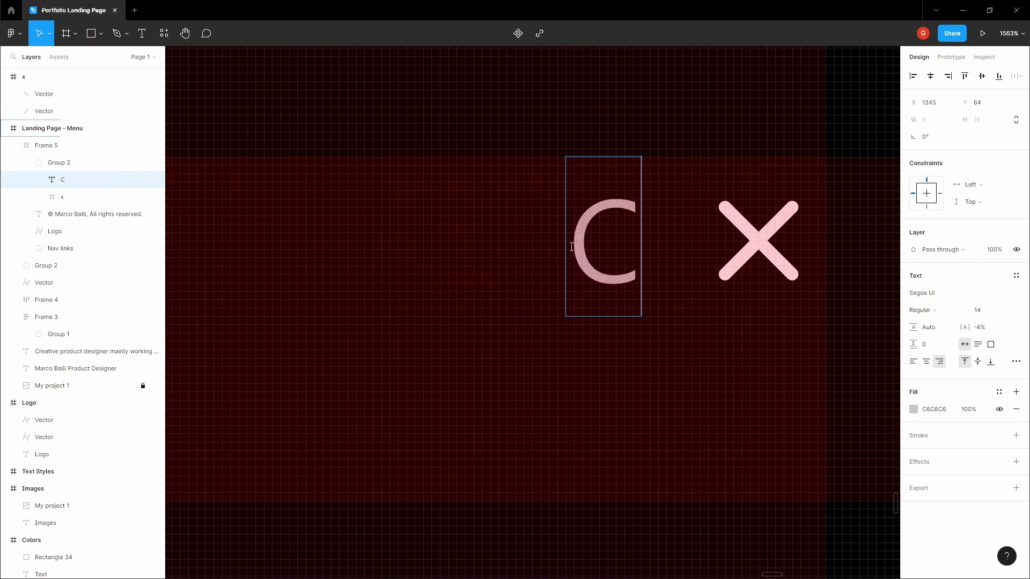
pyautogui.scroll(-10, 571, 245)
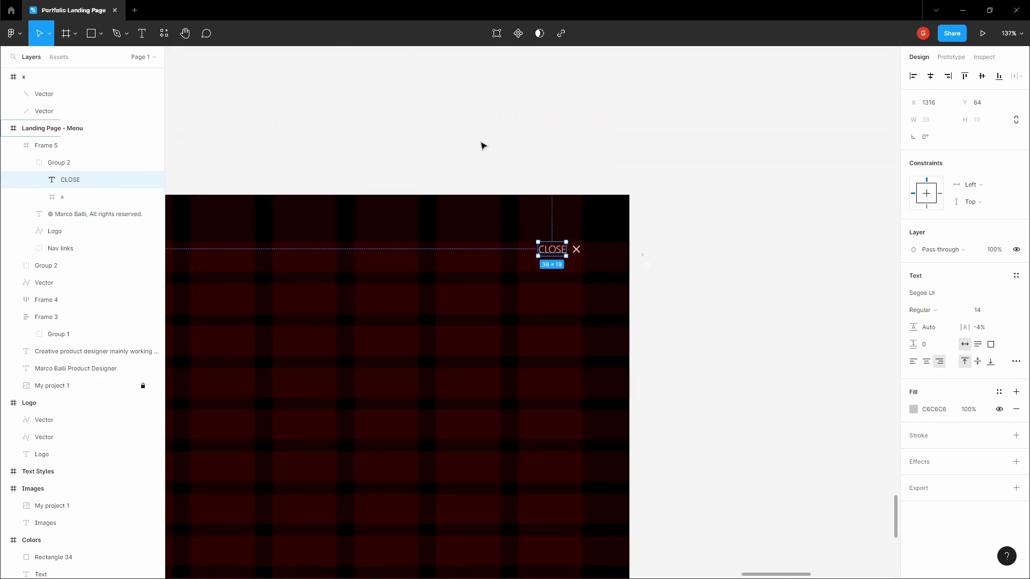
pyautogui.click(480, 143)
# - Delete the leftover X copy sitting outside the frame
pyautogui.scroll(-1, 692, 232)
pyautogui.moveTo(664, 334); pyautogui.dragTo(829, 197)
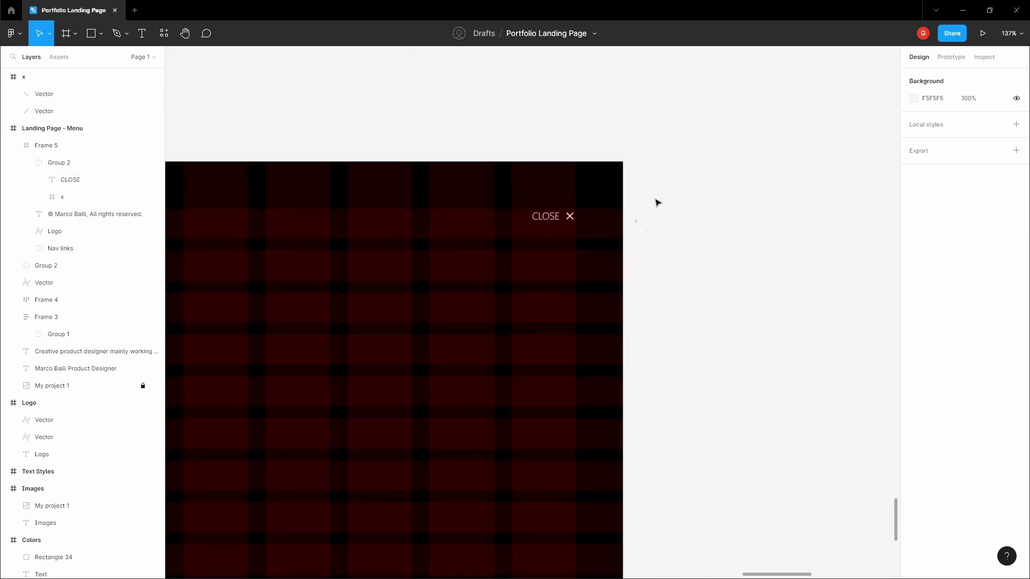
pyautogui.click(632, 214)
pyautogui.press('Delete')
# - Hide the layout grids with Ctrl+Shift+4
pyautogui.press('h')
pyautogui.moveTo(542, 215); pyautogui.dragTo(590, 189)
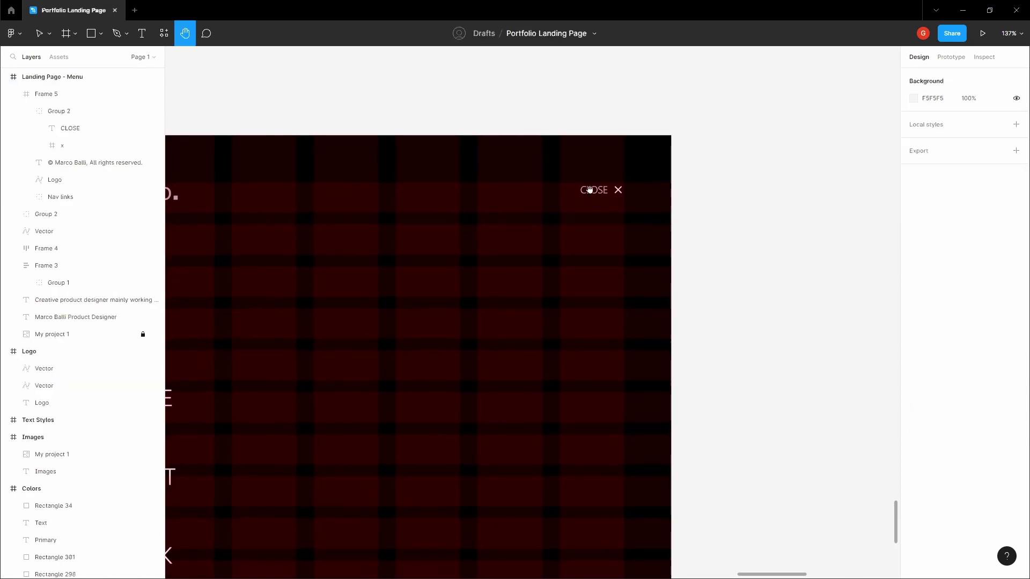
pyautogui.click(589, 189)
pyautogui.press('Escape')
pyautogui.scroll(5, 594, 189)
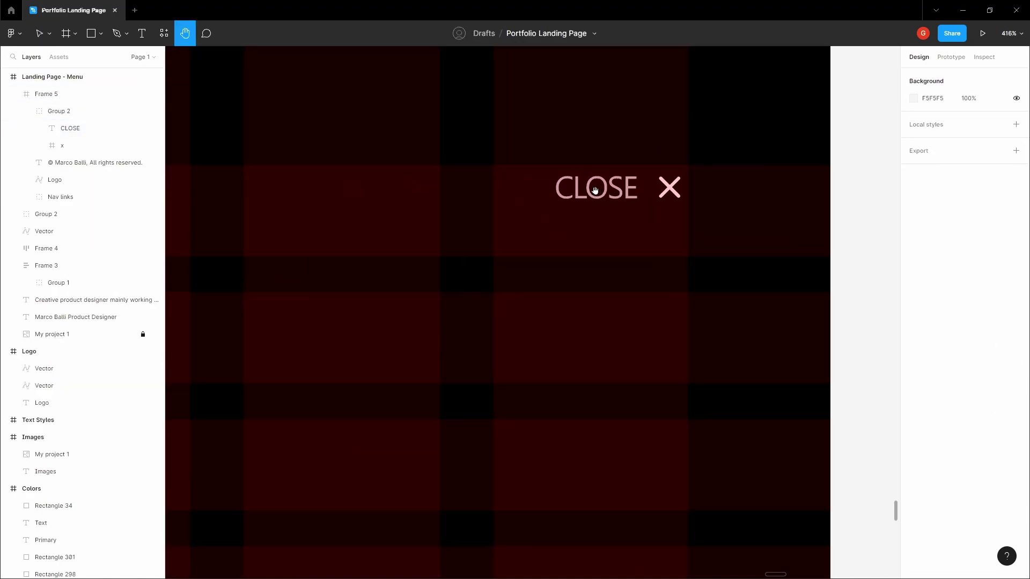
pyautogui.scroll(-10, 594, 189)
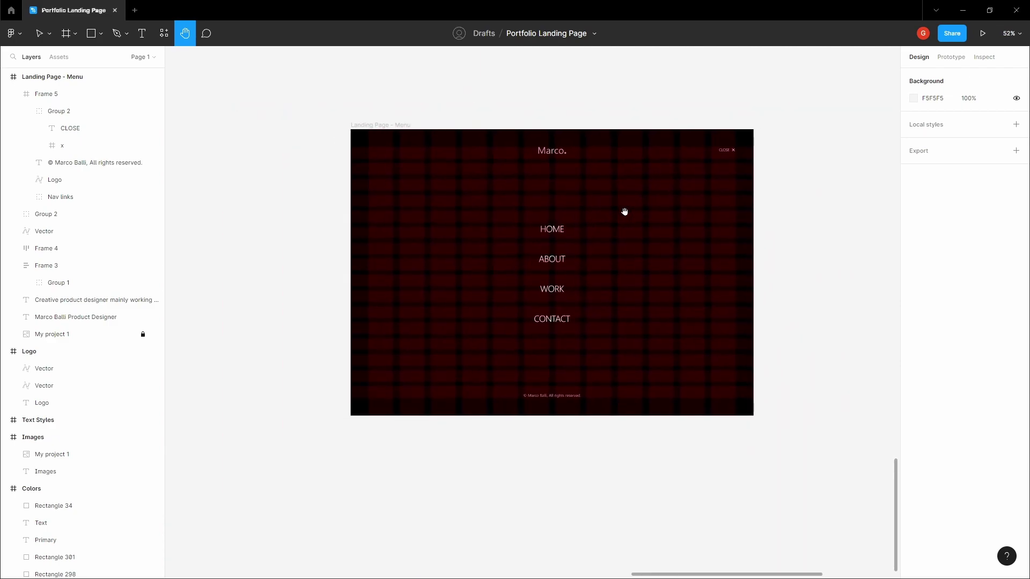
pyautogui.moveTo(643, 212); pyautogui.dragTo(621, 241)
pyautogui.hotkey('ctrl', 'shift', '4')
# - Bring all three page frames back into view
pyautogui.moveTo(549, 152); pyautogui.dragTo(551, 103)
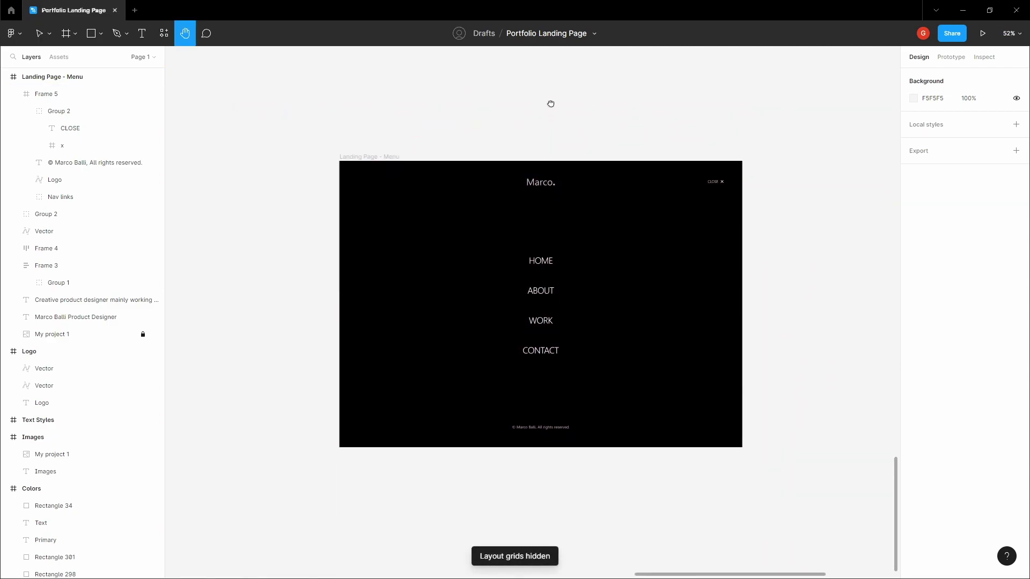
pyautogui.scroll(2, 561, 177)
pyautogui.scroll(-3, 561, 177)
pyautogui.scroll(6, 501, 137)
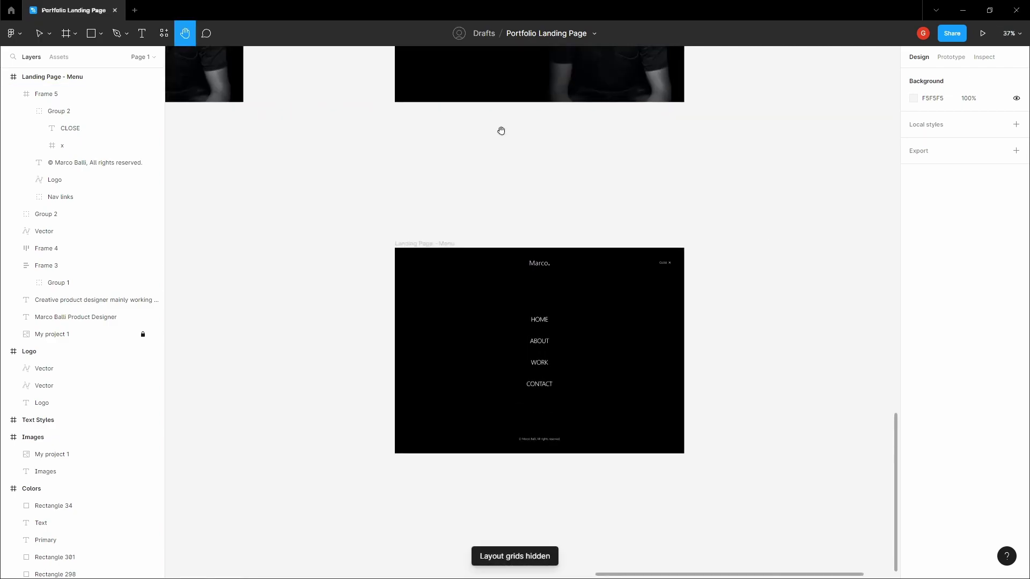
pyautogui.moveTo(466, 249); pyautogui.dragTo(735, 241)
pyautogui.hscroll(-3, 623, 240)
pyautogui.scroll(-2, 623, 239)
# - Make Landing Page the flow starting point, named 'Landing Page Prototype'
pyautogui.press('v')
pyautogui.click(951, 57)
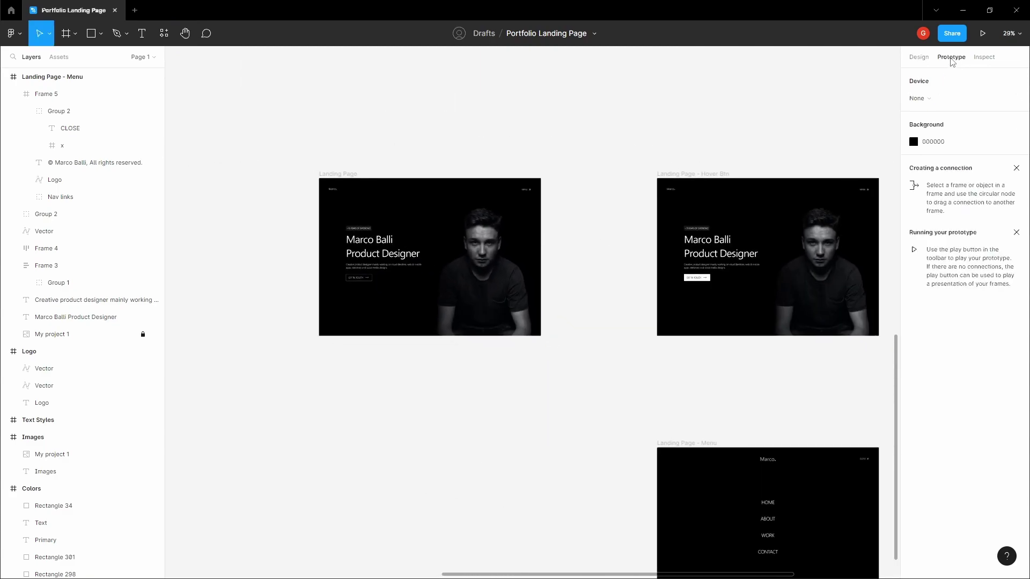
pyautogui.press('h')
pyautogui.moveTo(745, 110); pyautogui.dragTo(689, 95)
pyautogui.scroll(-1, 690, 95)
pyautogui.press('v')
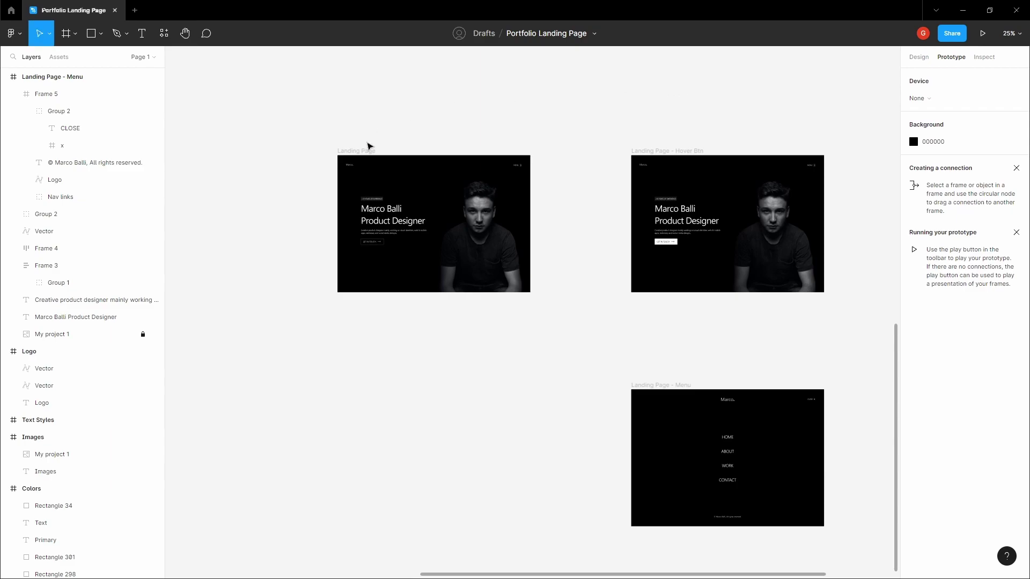
pyautogui.click(363, 151)
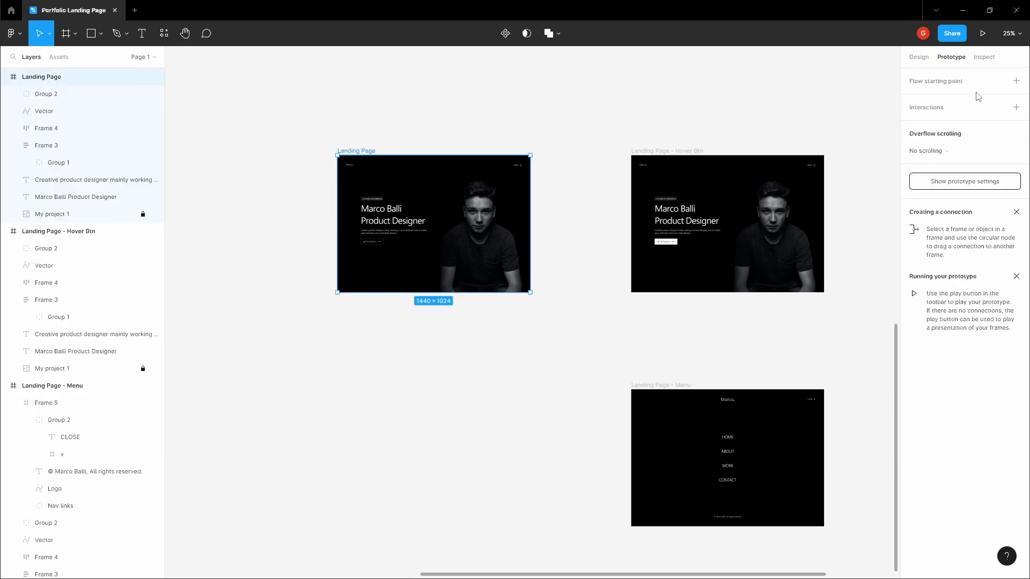
pyautogui.click(1015, 82)
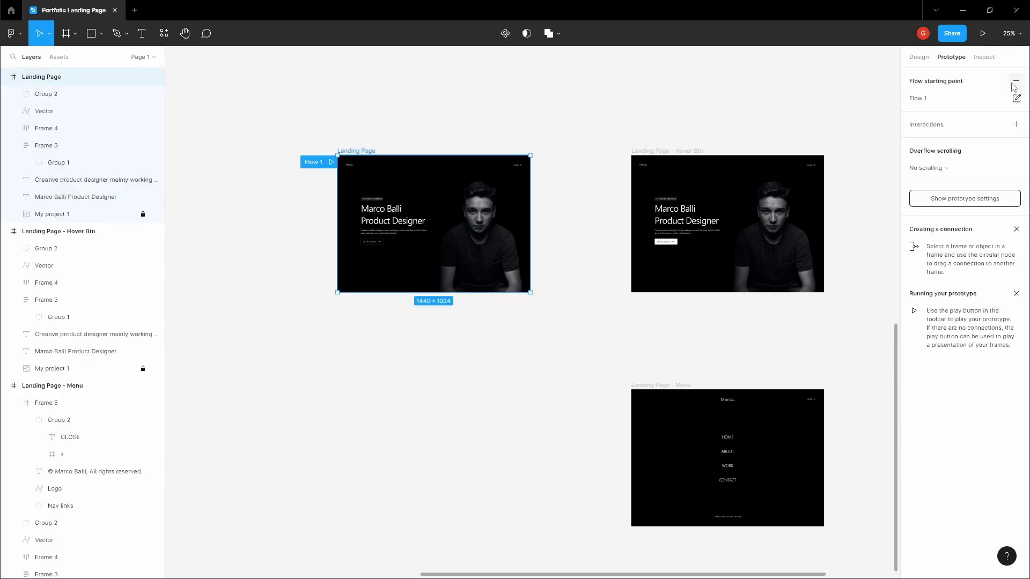
pyautogui.click(960, 102)
pyautogui.write('Landing Page Prototype')
pyautogui.press('Return')
pyautogui.click(704, 93)
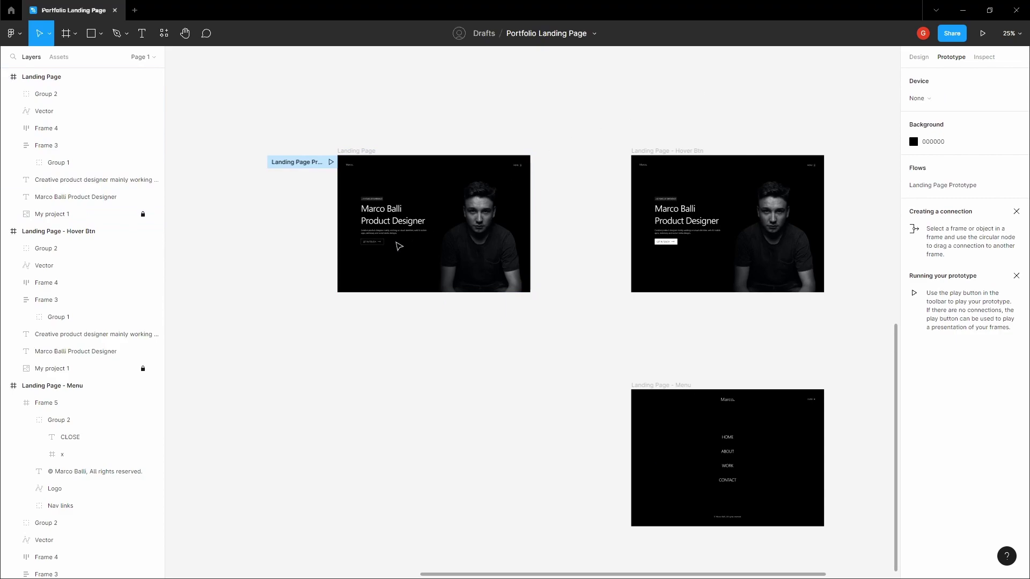
# - Link GET IN TOUCH to the Hover Btn frame with While hovering and Smart animate
pyautogui.scroll(3, 399, 246)
pyautogui.click(372, 241)
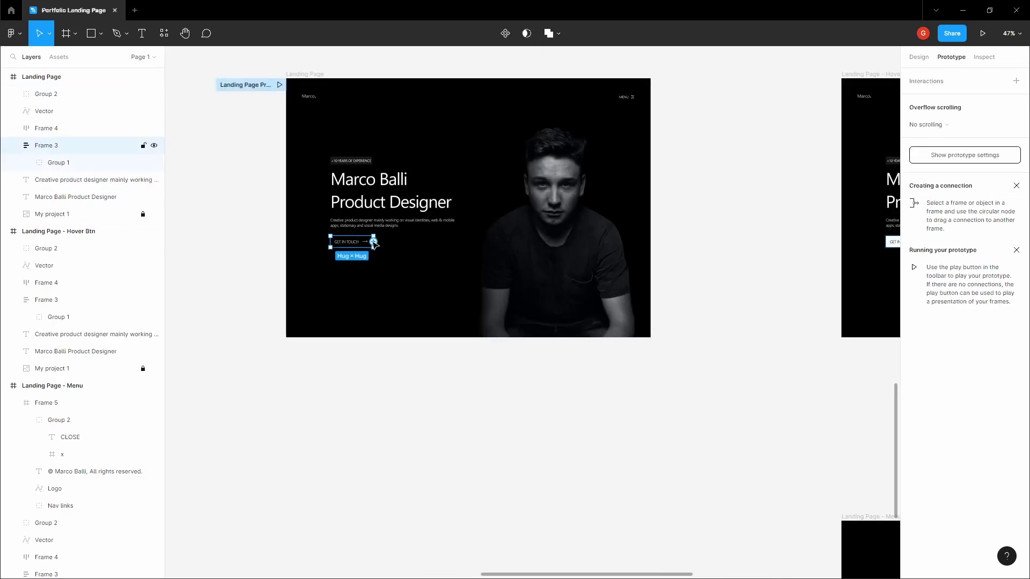
pyautogui.scroll(5, 372, 244)
pyautogui.scroll(-6, 386, 248)
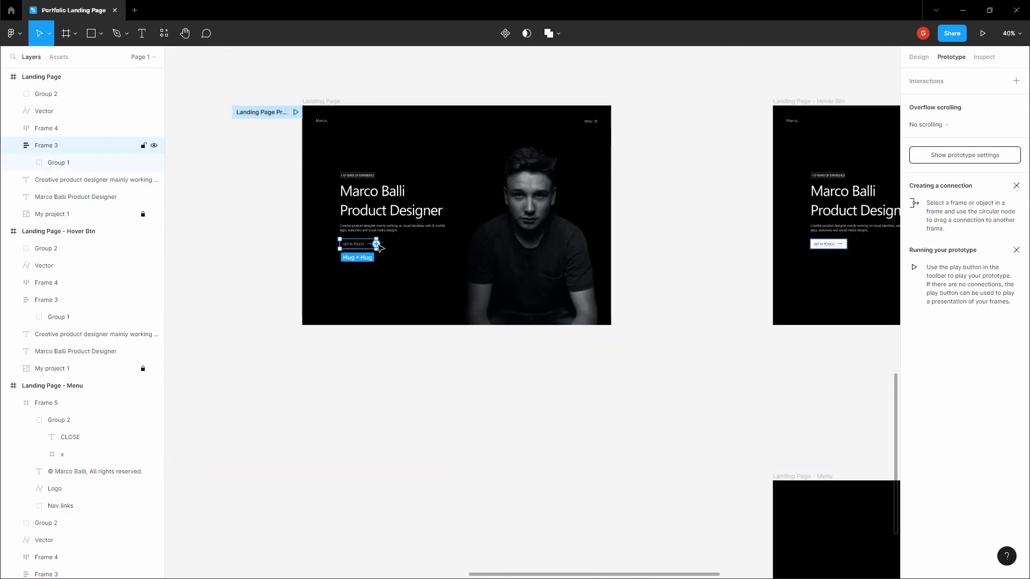
pyautogui.moveTo(376, 244); pyautogui.dragTo(785, 248)
pyautogui.scroll(-3, 542, 369)
pyautogui.scroll(2, 697, 322)
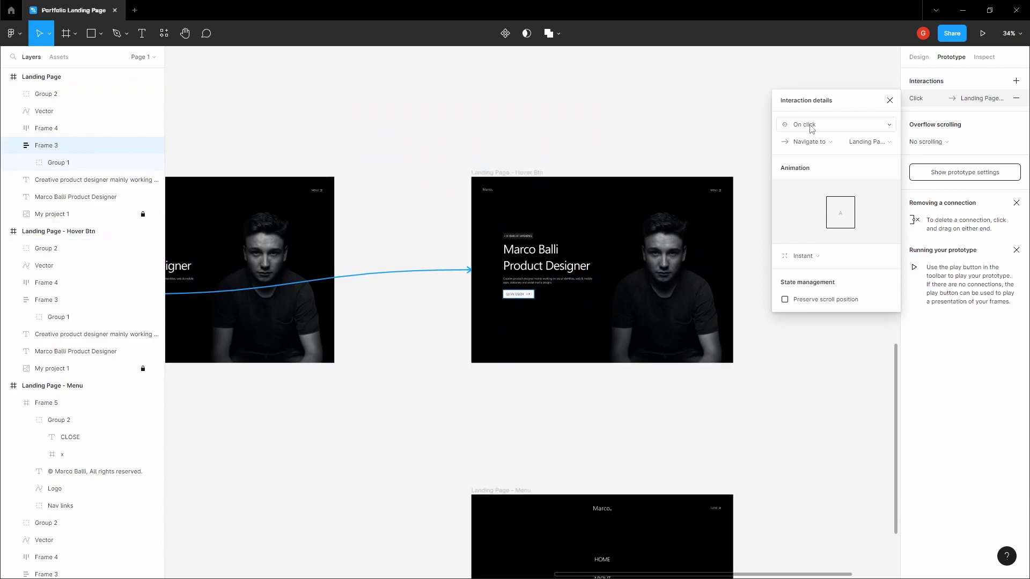
pyautogui.click(810, 127)
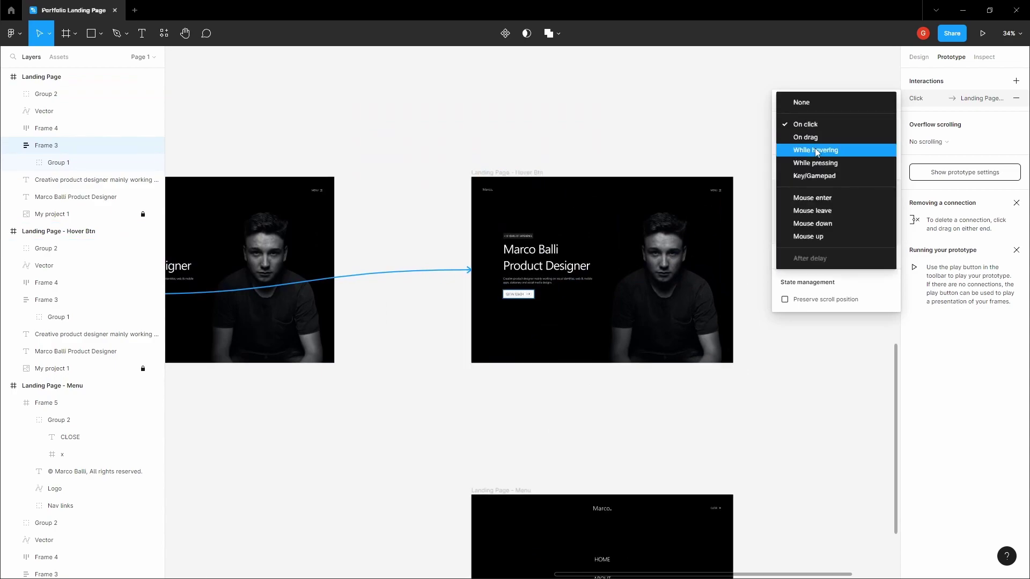
pyautogui.click(817, 151)
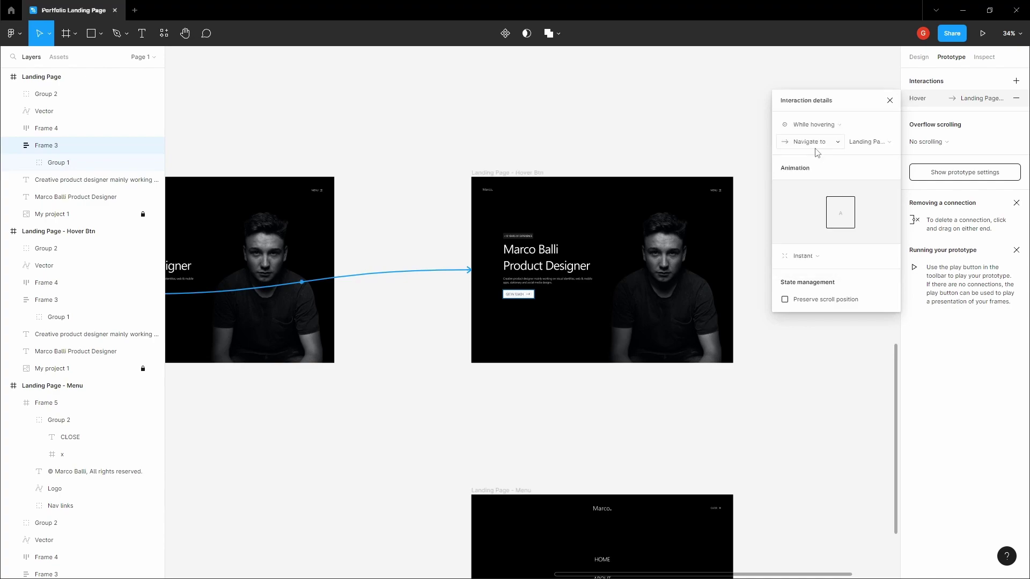
pyautogui.click(809, 258)
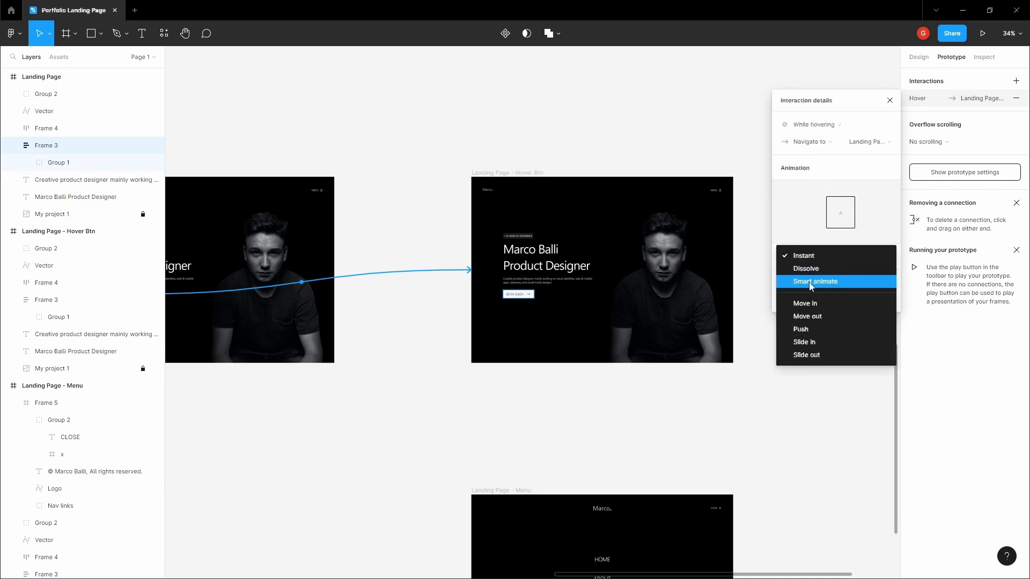
pyautogui.click(808, 282)
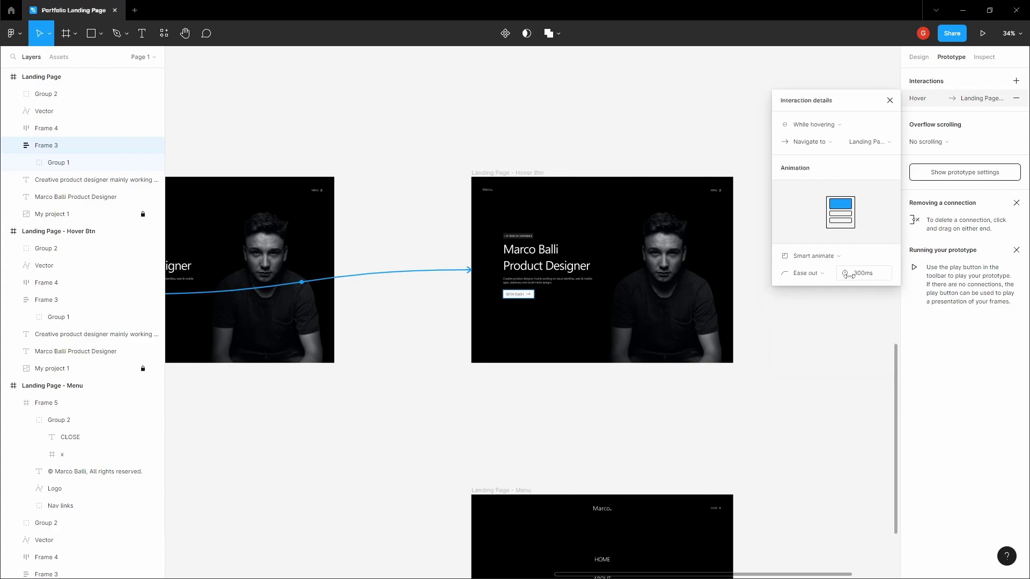
pyautogui.click(456, 322)
pyautogui.press('h')
pyautogui.moveTo(456, 311); pyautogui.dragTo(658, 217)
# - Link MENU to Landing Page - Menu with Move in from the top, smart-animating matching layers
pyautogui.scroll(5, 496, 113)
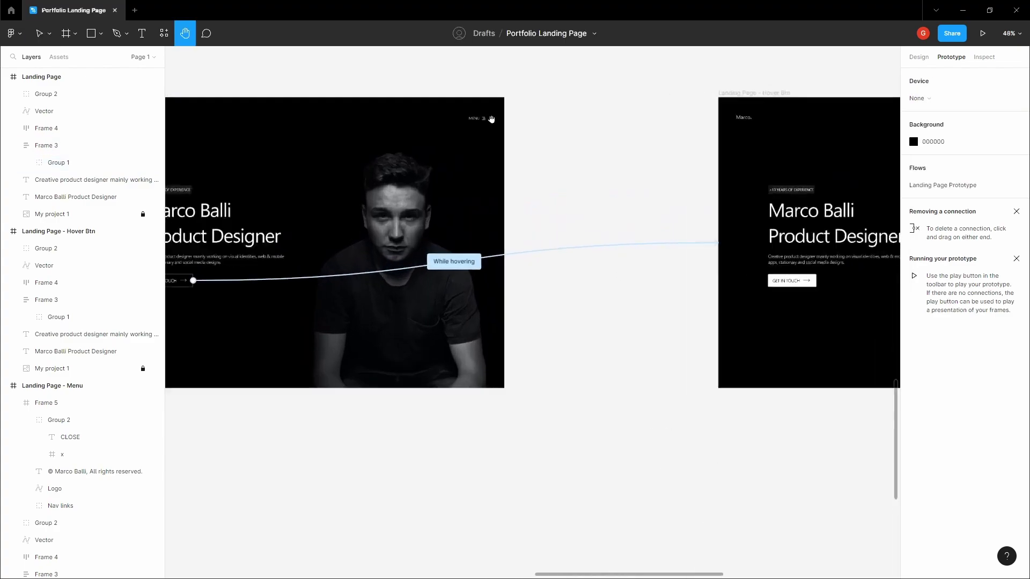
pyautogui.press('v')
pyautogui.click(480, 121)
pyautogui.scroll(-5, 634, 218)
pyautogui.moveTo(484, 117); pyautogui.dragTo(665, 370)
pyautogui.scroll(3, 830, 372)
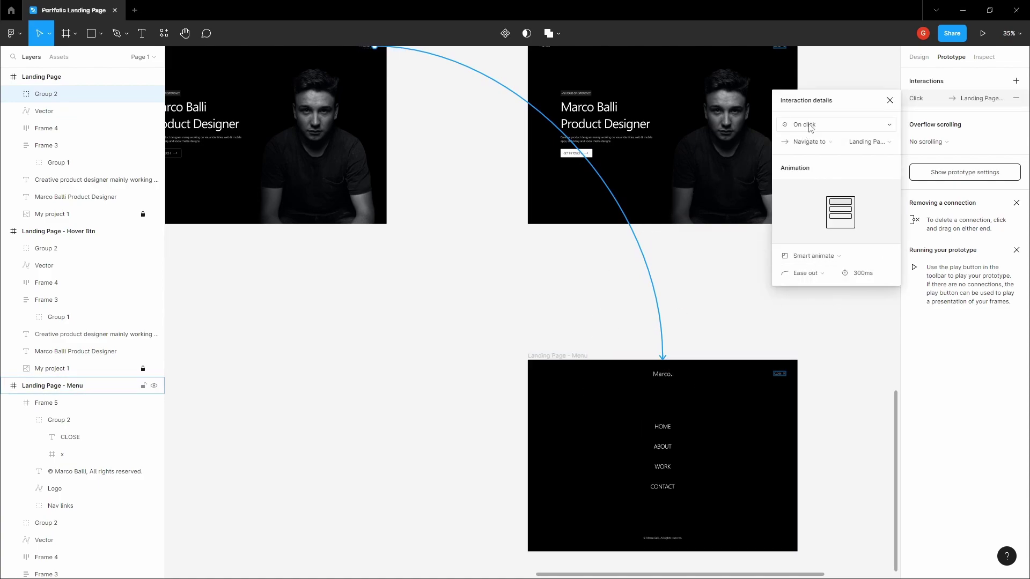
pyautogui.click(825, 257)
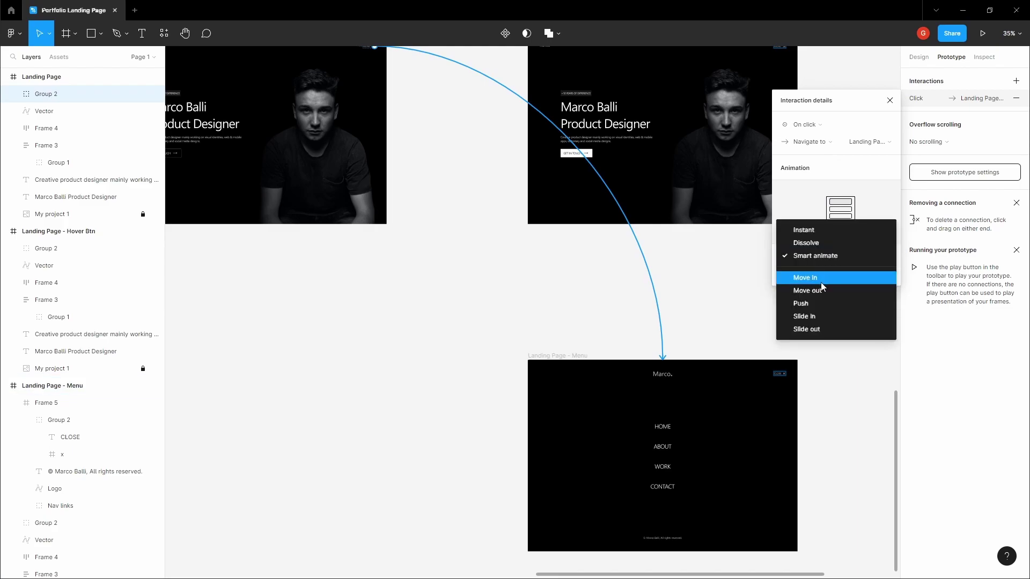
pyautogui.click(820, 279)
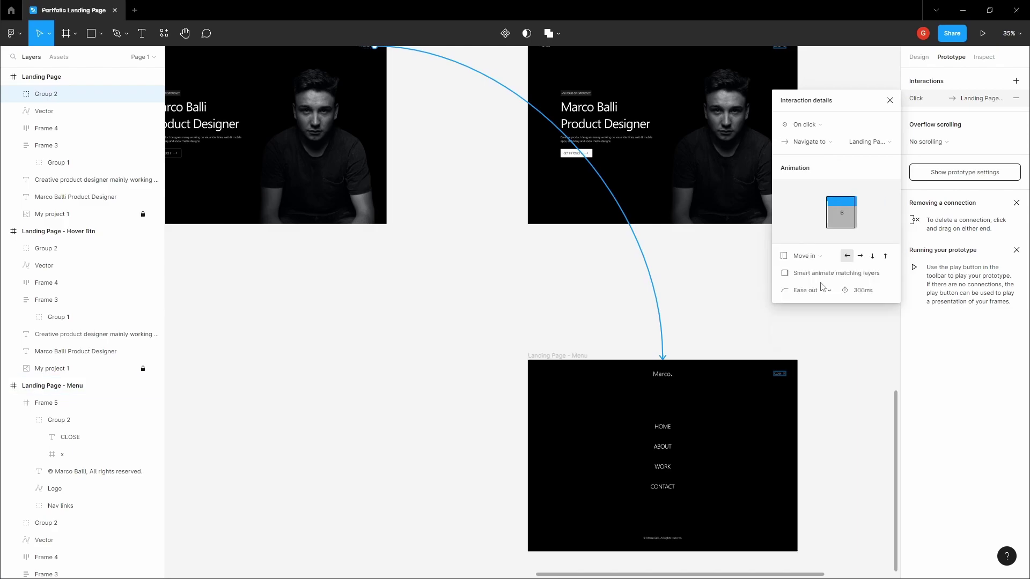
pyautogui.click(785, 274)
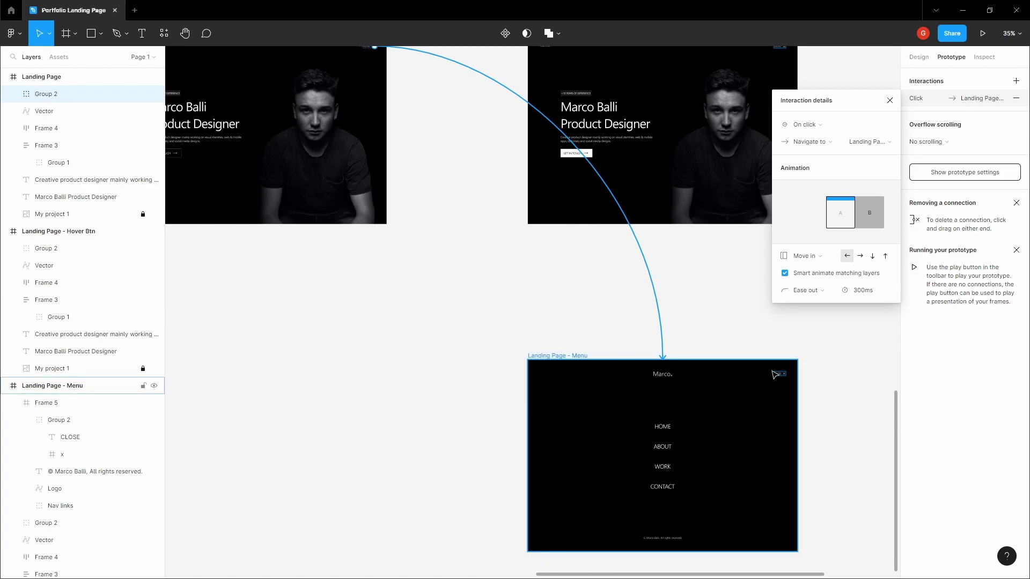
pyautogui.click(873, 256)
pyautogui.click(715, 323)
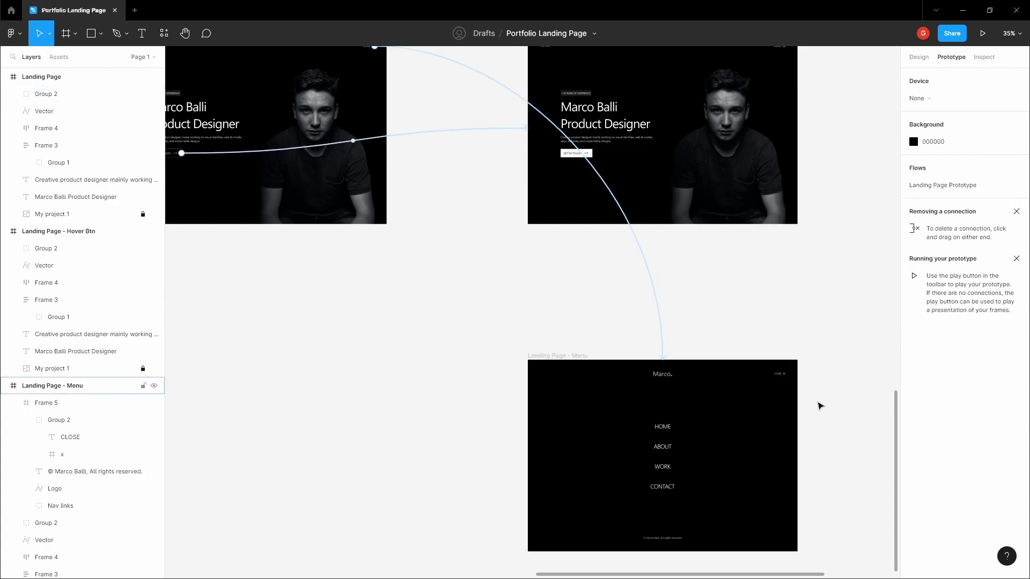
# - Link the CLOSE text to Landing Page with a Move out transition upward
pyautogui.scroll(10, 810, 402)
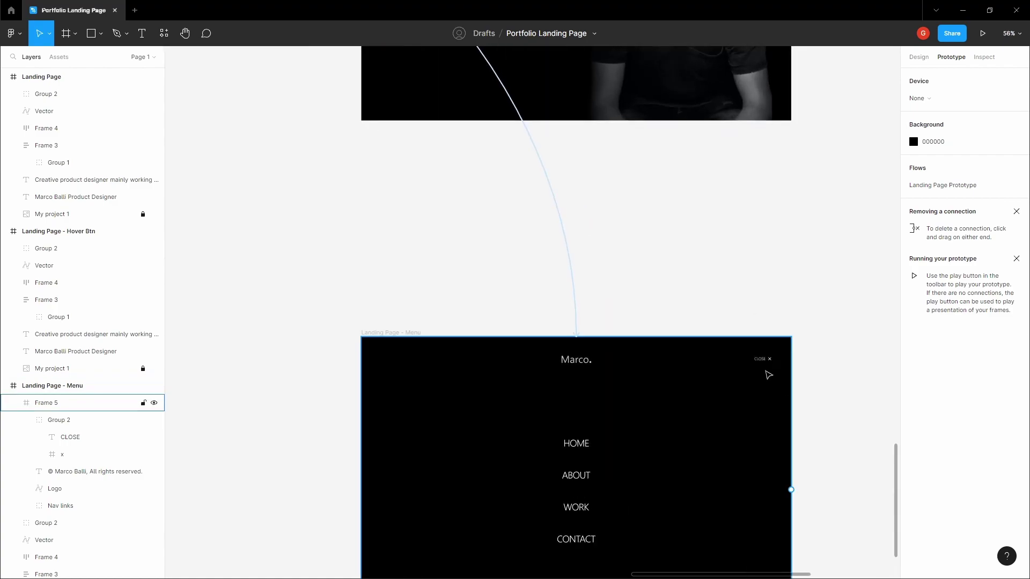
pyautogui.click(760, 339)
pyautogui.doubleClick(760, 339)
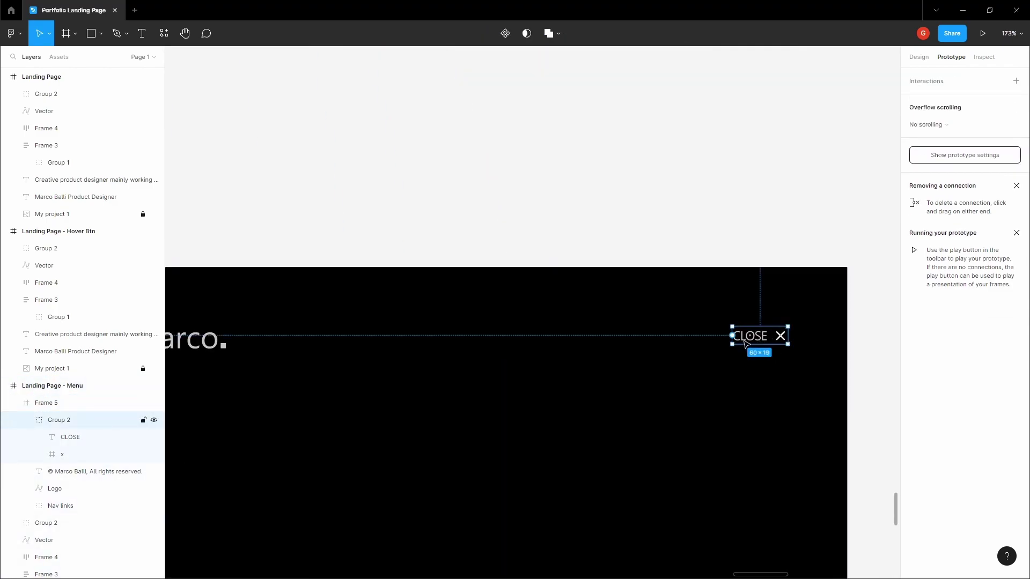
pyautogui.doubleClick(761, 340)
pyautogui.scroll(-10, 756, 336)
pyautogui.moveTo(768, 336); pyautogui.dragTo(558, 249)
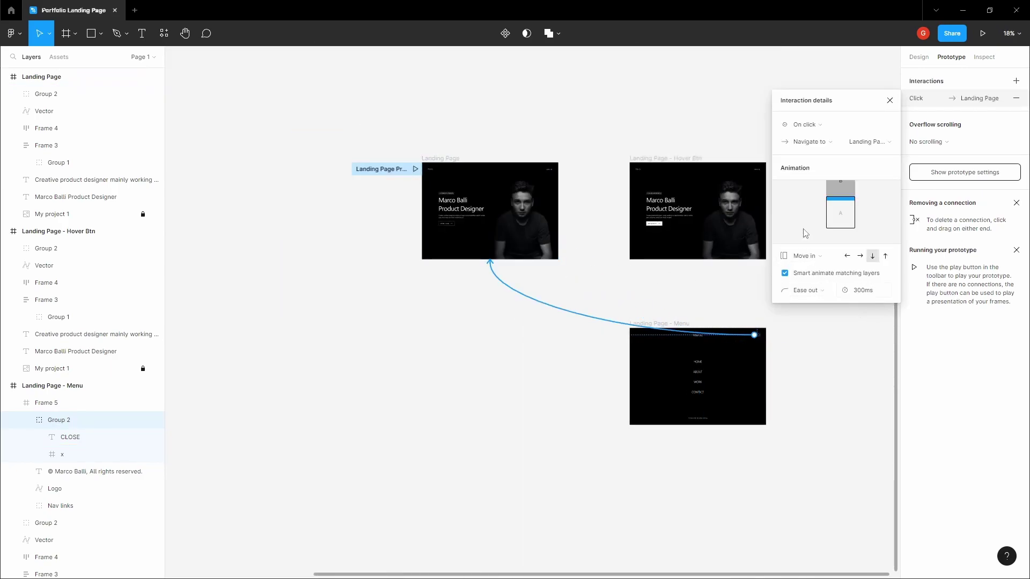
pyautogui.click(823, 262)
pyautogui.click(824, 270)
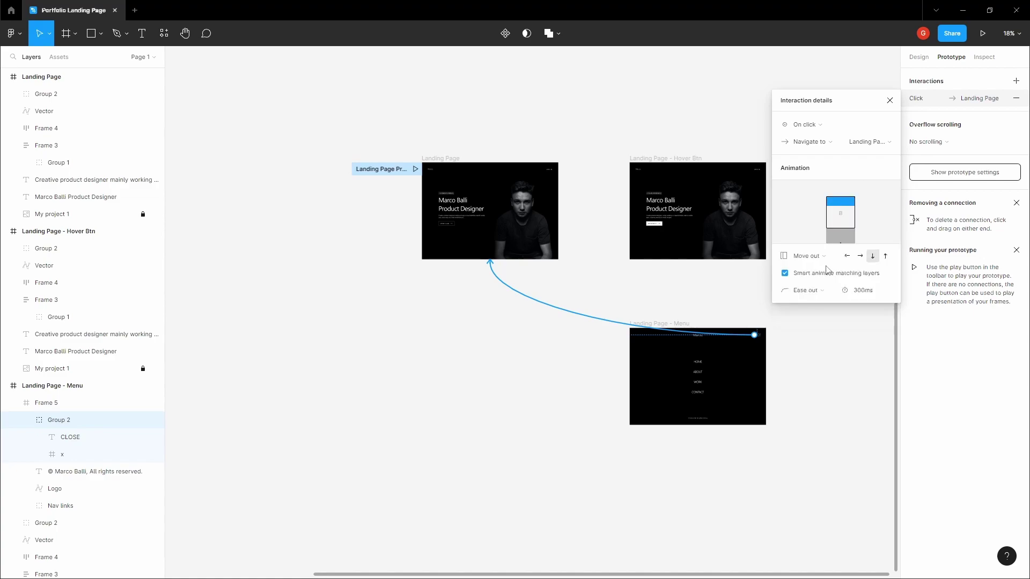
pyautogui.click(885, 257)
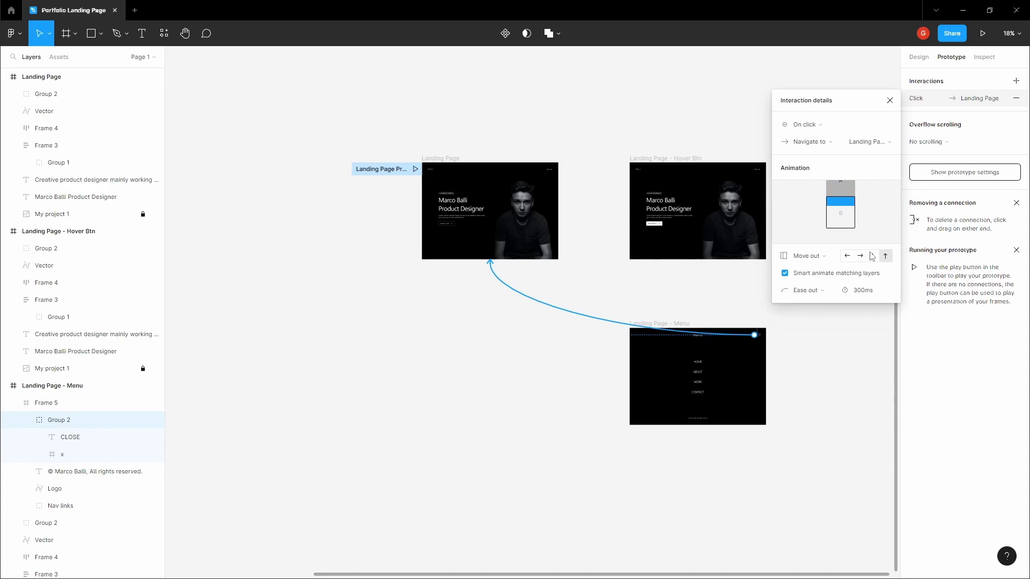
pyautogui.click(620, 113)
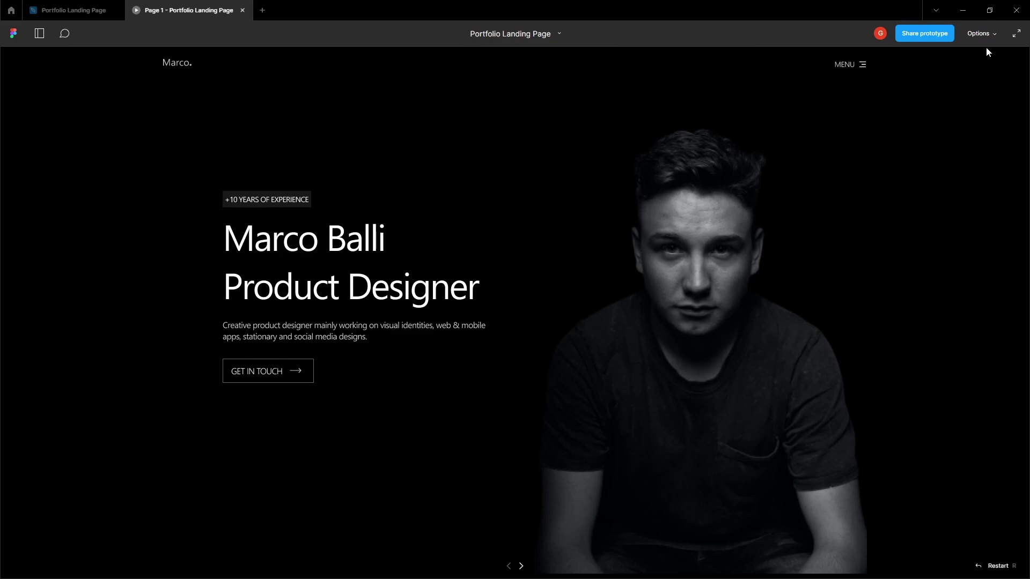
# - Preview full screen briefly, then set the prototype background to dark grey 161616
pyautogui.click(1016, 35)
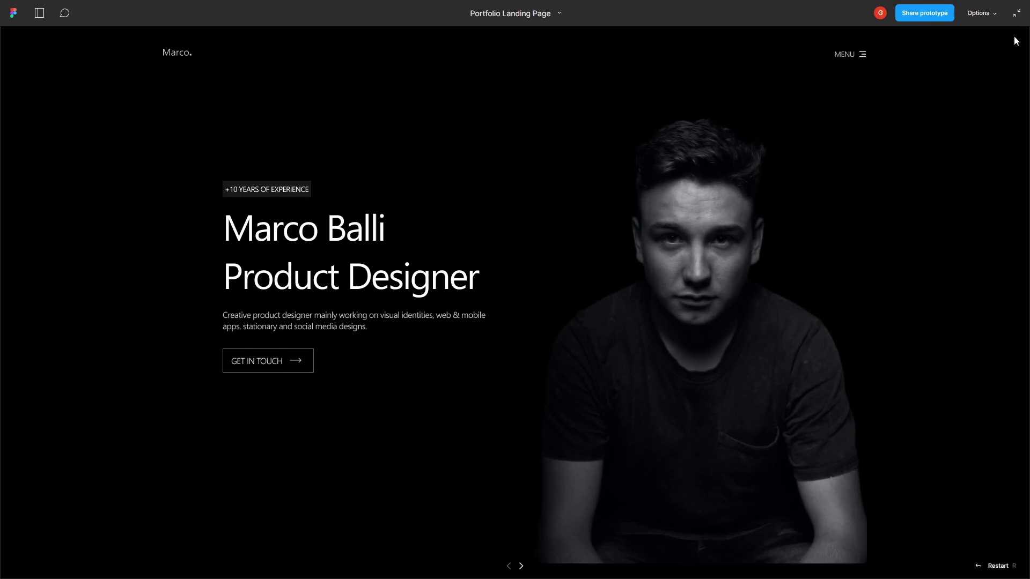
pyautogui.click(1015, 19)
pyautogui.click(80, 10)
pyautogui.click(276, 57)
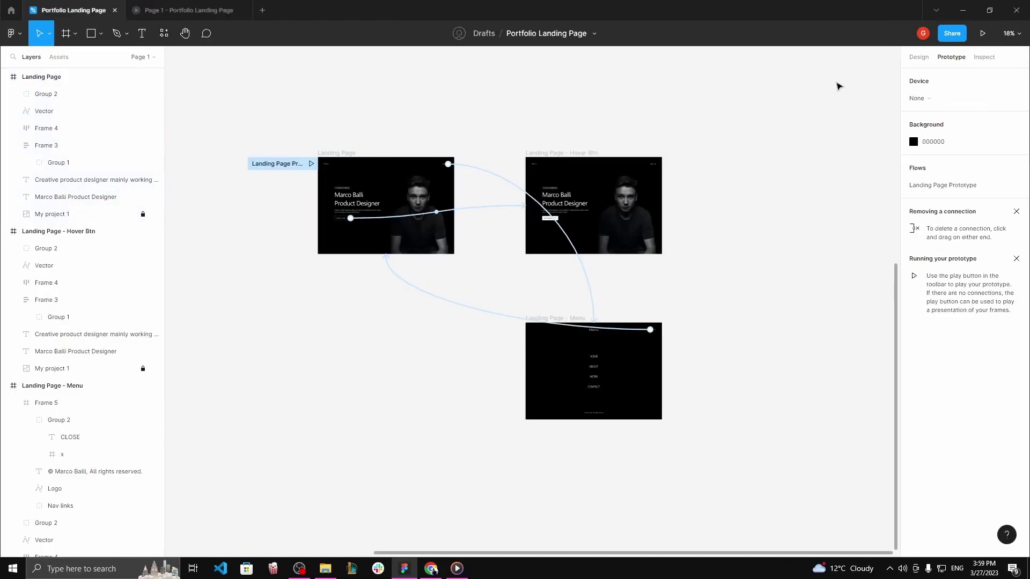
pyautogui.click(913, 142)
pyautogui.moveTo(773, 285); pyautogui.dragTo(756, 276)
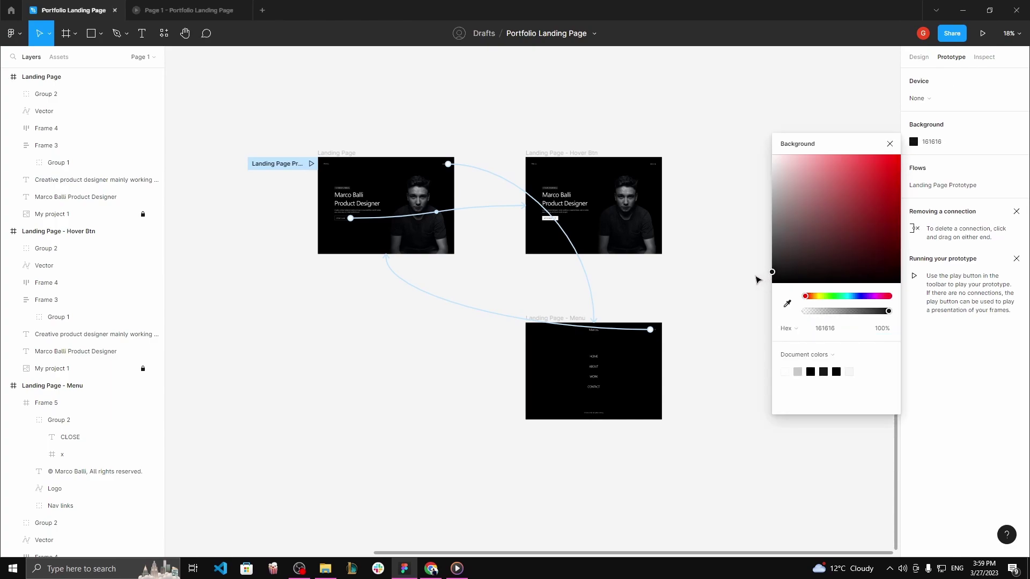
# - Play the prototype full screen, testing the GET IN TOUCH hover and opening and closing the menu twice
pyautogui.click(223, 9)
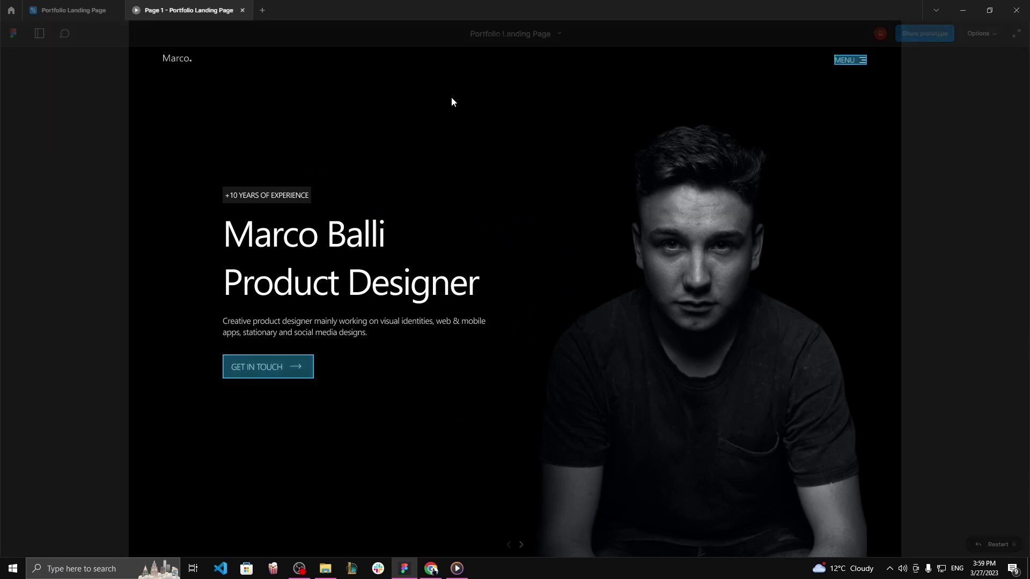
pyautogui.click(1018, 33)
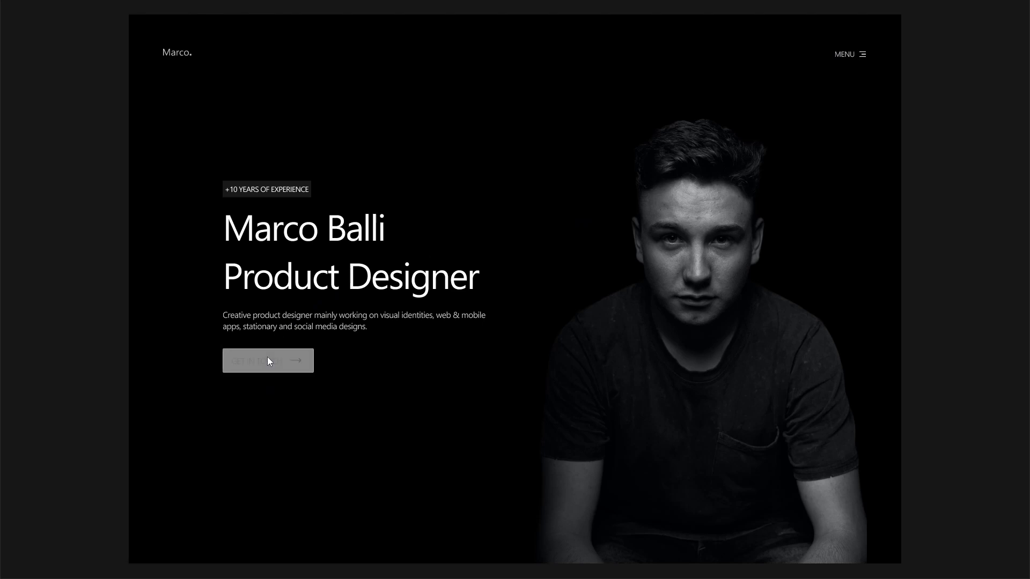
pyautogui.click(728, 163)
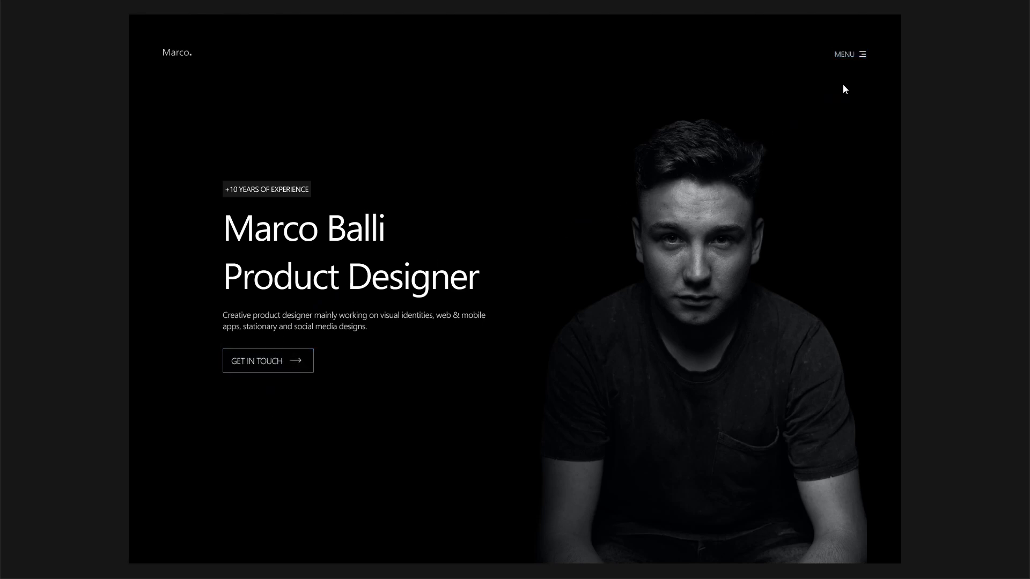
pyautogui.click(860, 57)
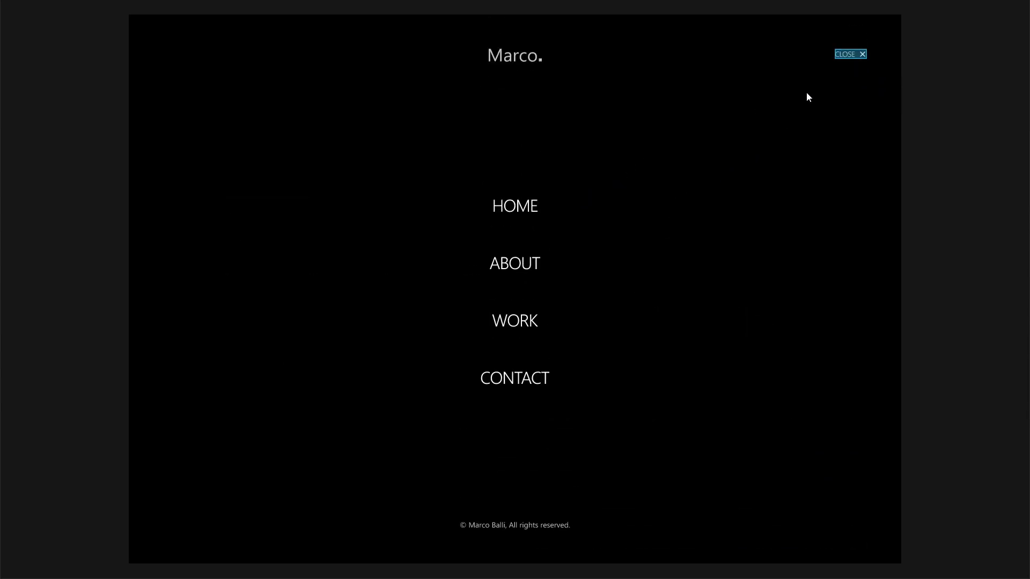
pyautogui.click(852, 56)
pyautogui.click(858, 59)
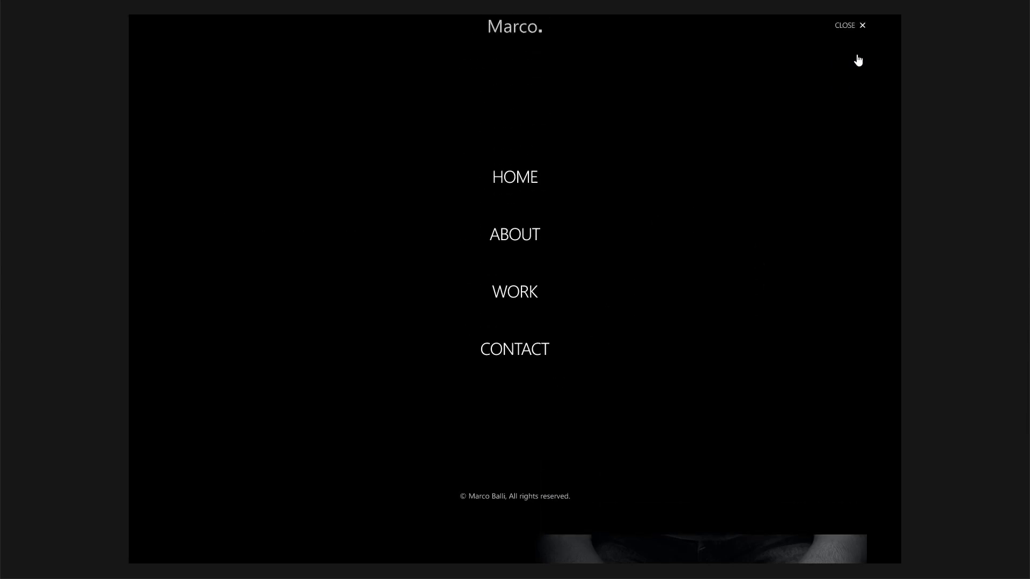
pyautogui.click(857, 59)
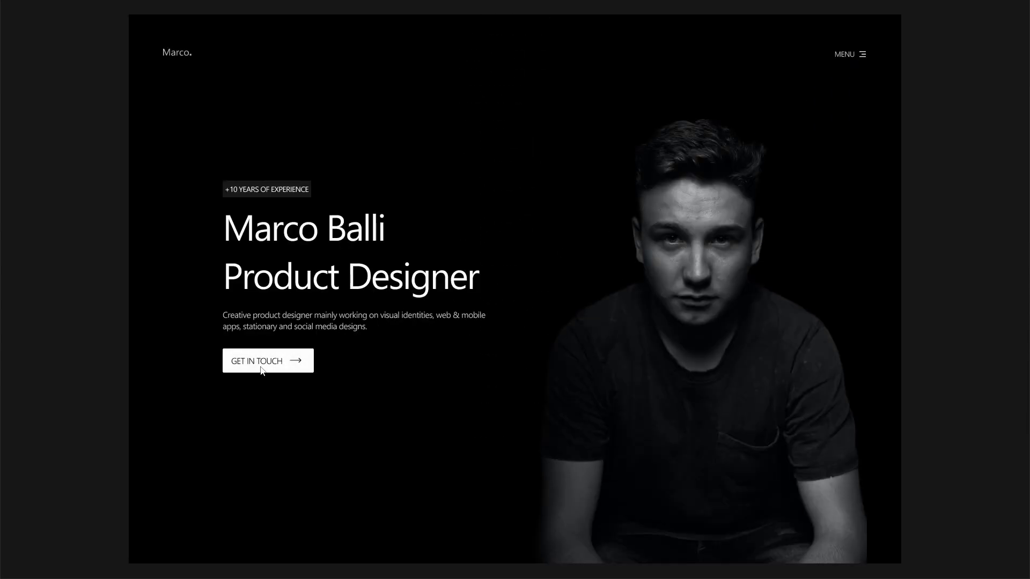